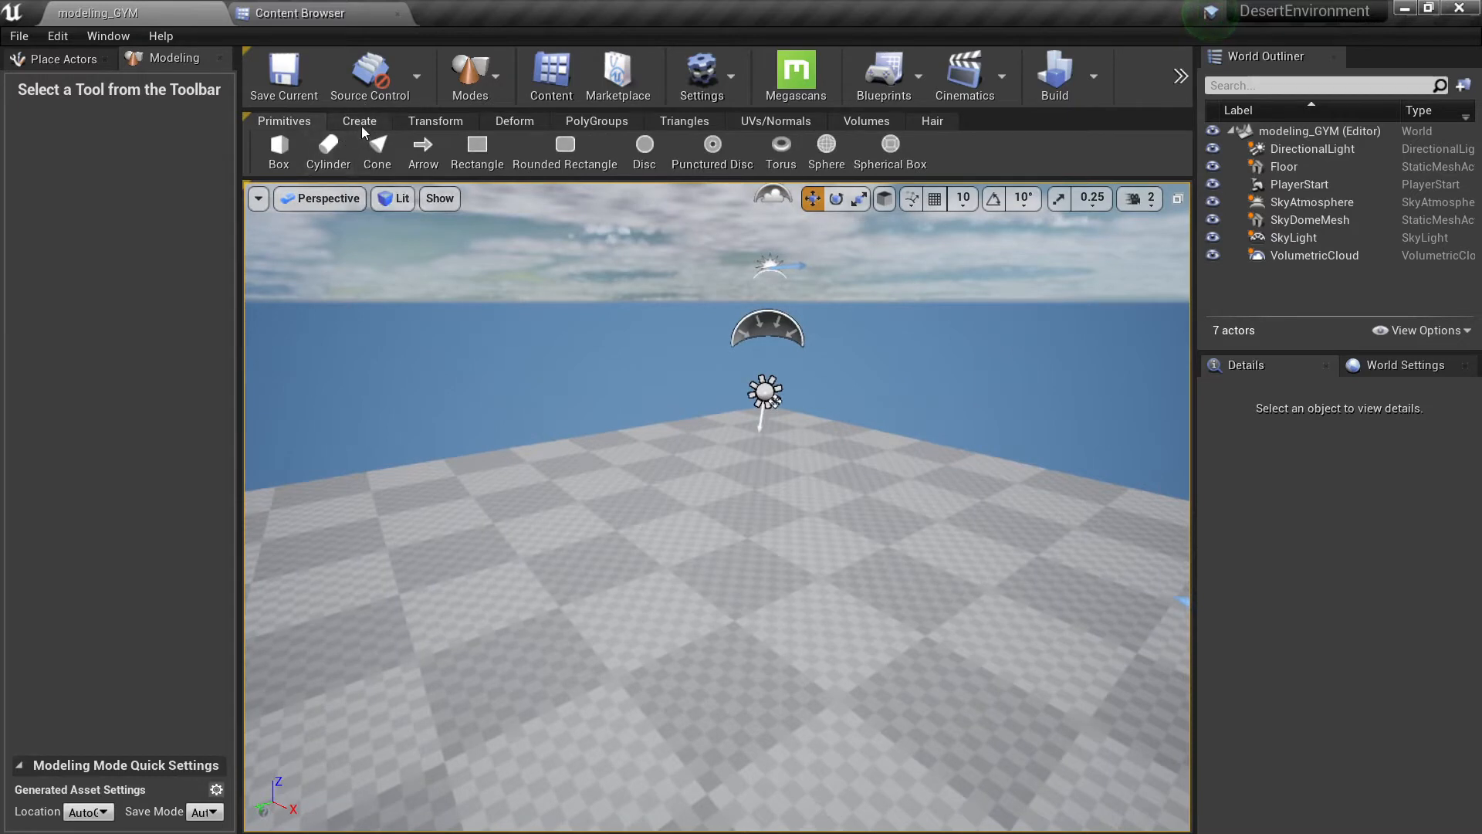
Add a box primitive standing on the floor, using the preset dimensions, and finish the placement.
left_click(362, 126)
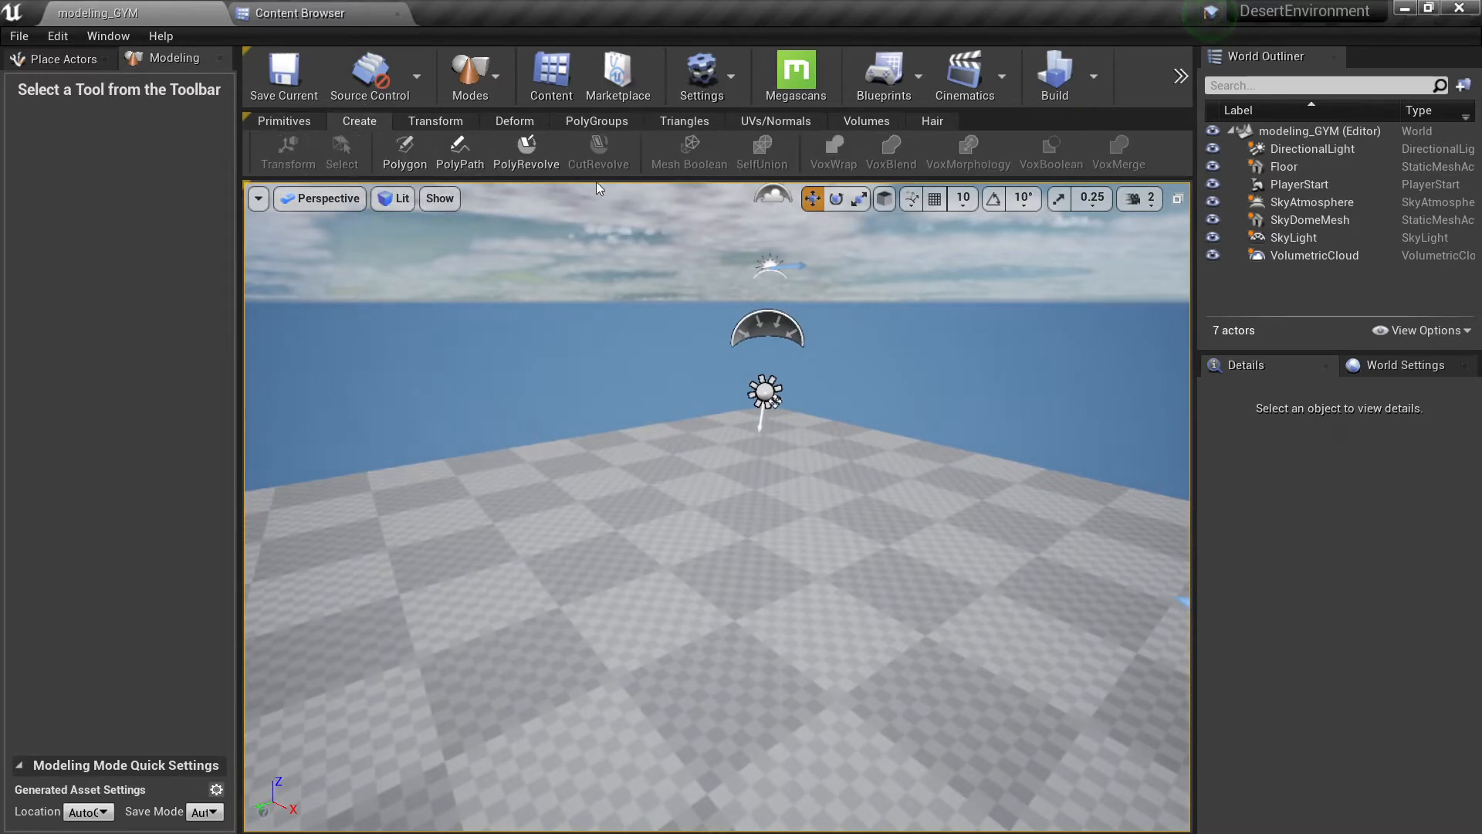
left_click(300, 124)
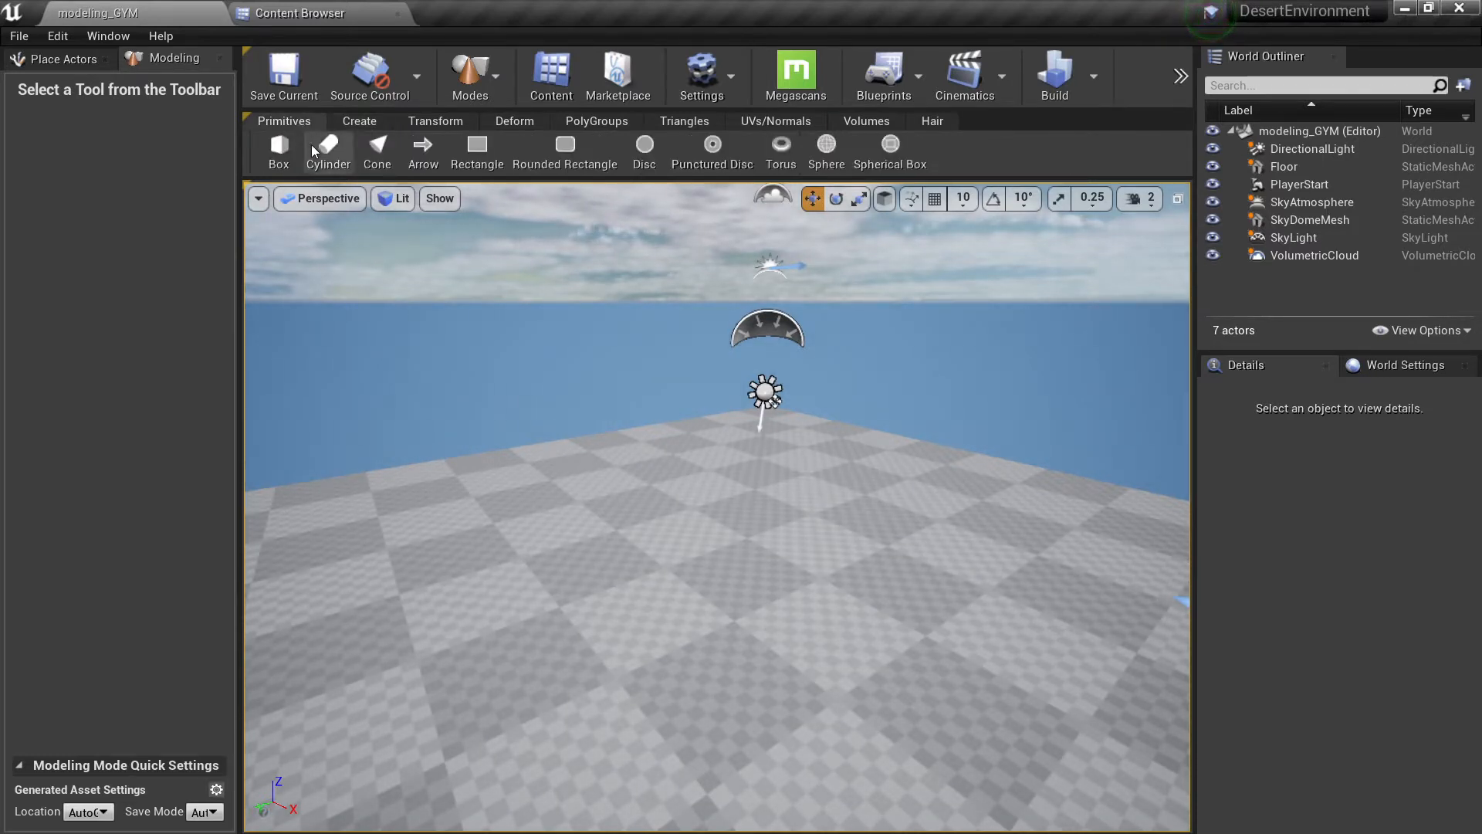
left_click(275, 167)
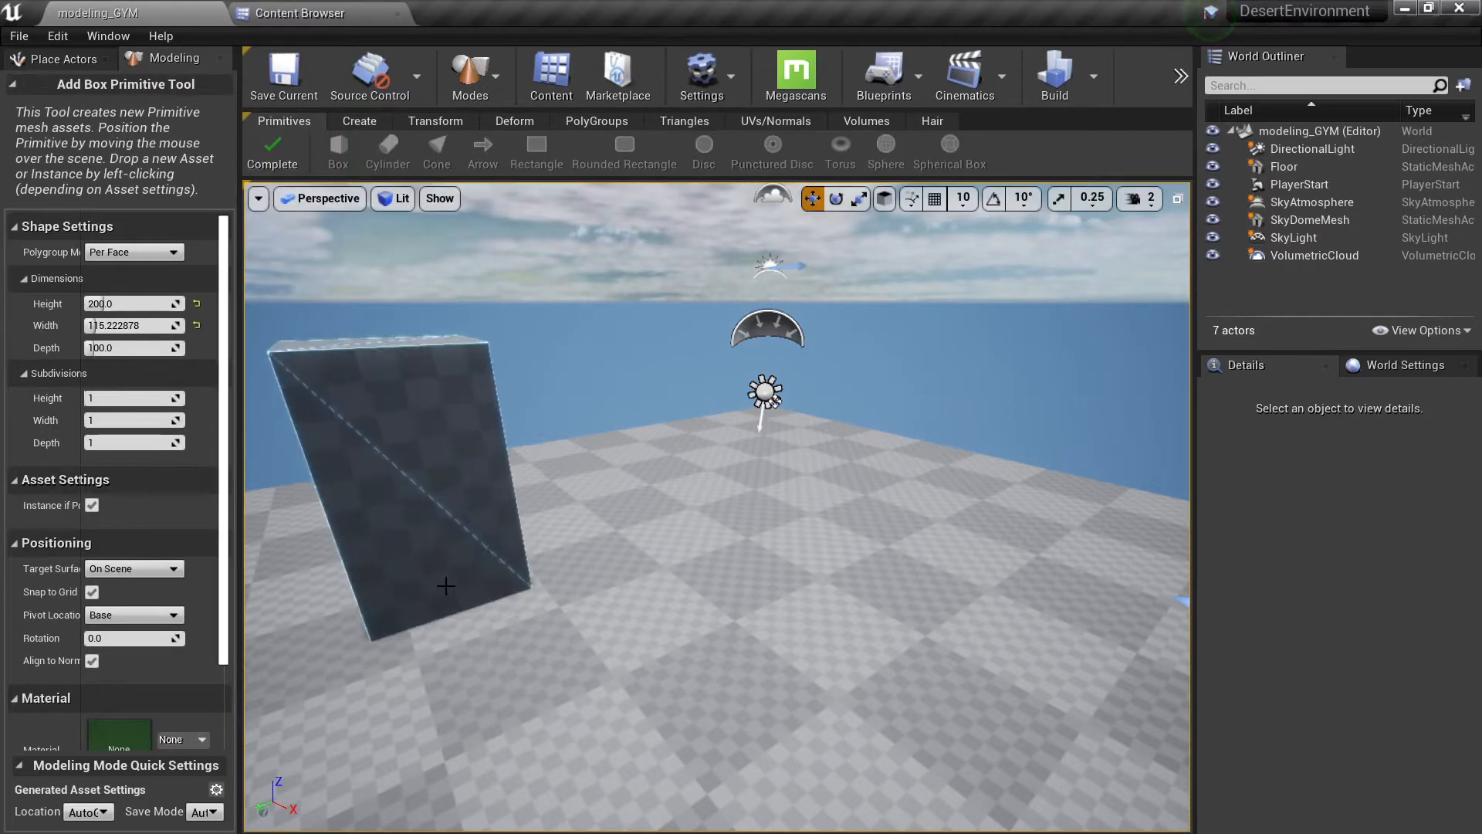
left_click(417, 494)
left_click(274, 161)
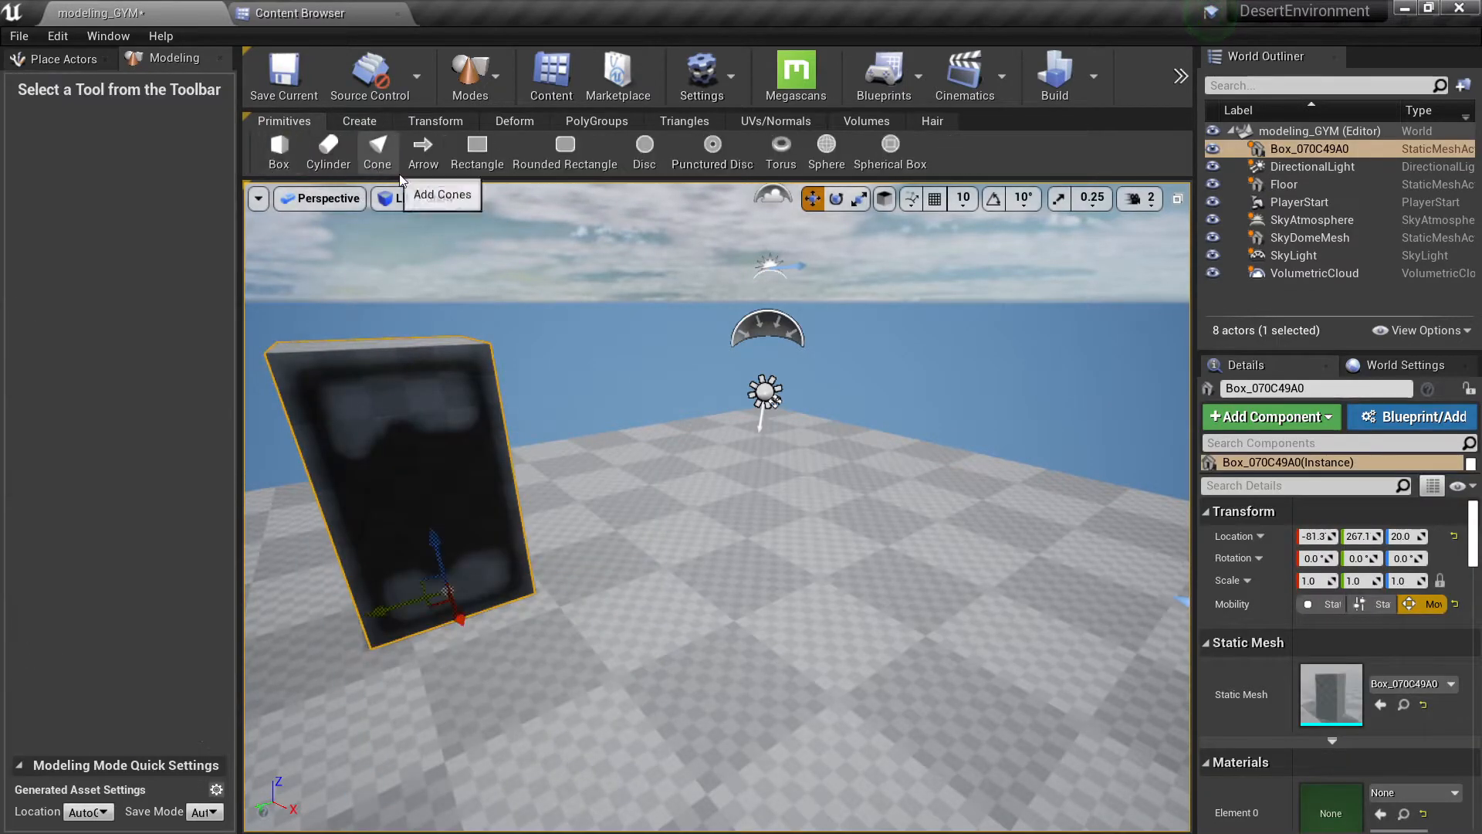
Add a sphere primitive with radius 50 on the floor next to the box and complete the placement.
left_click(826, 155)
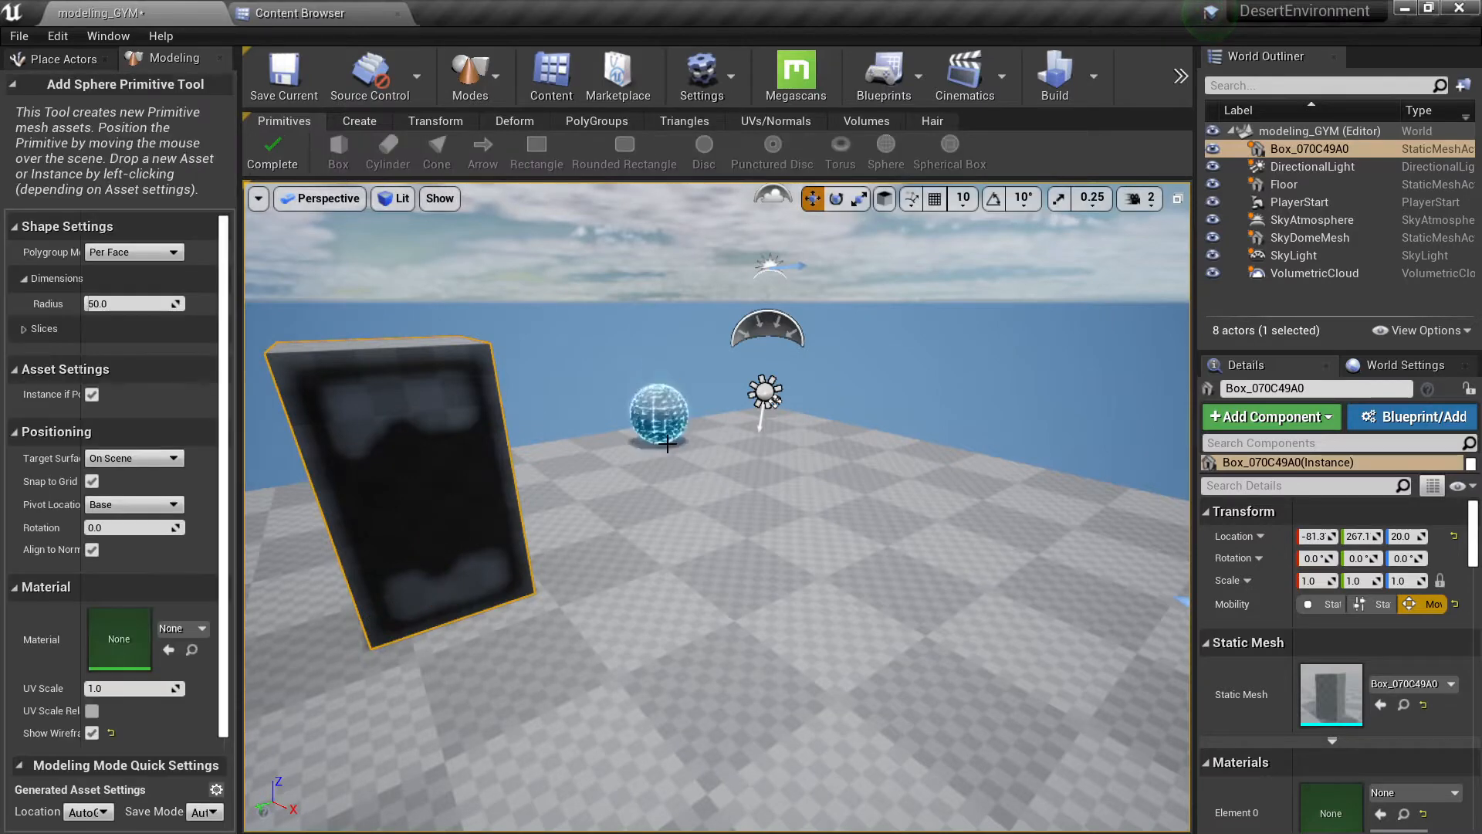
left_click(647, 530)
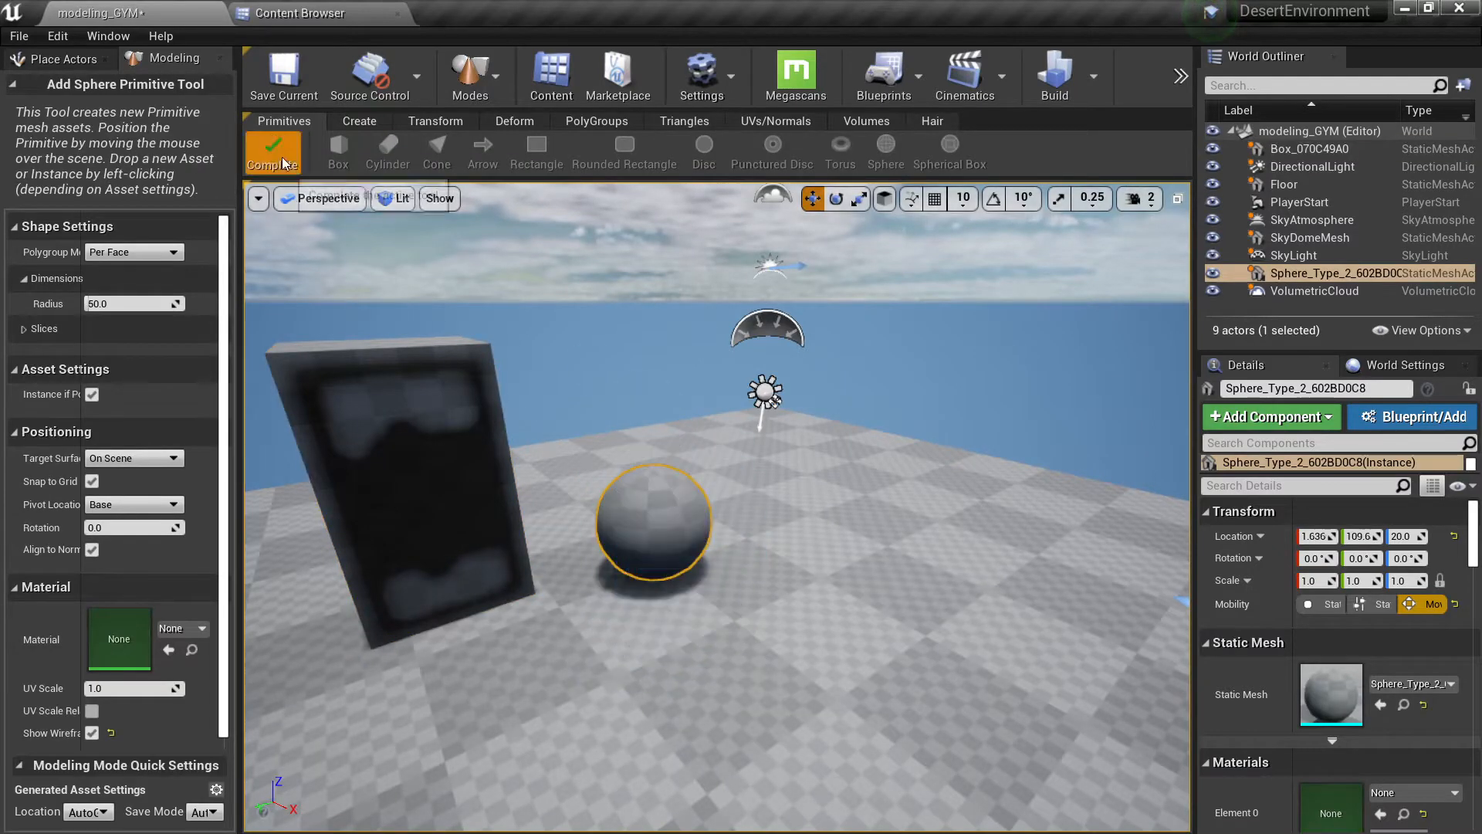
left_click(283, 162)
Raise the sphere straight up off the floor with the Transform tool to a Z location of about 104.
key("a")
right_click_drag(457, 210, 457, 209)
left_click(362, 126)
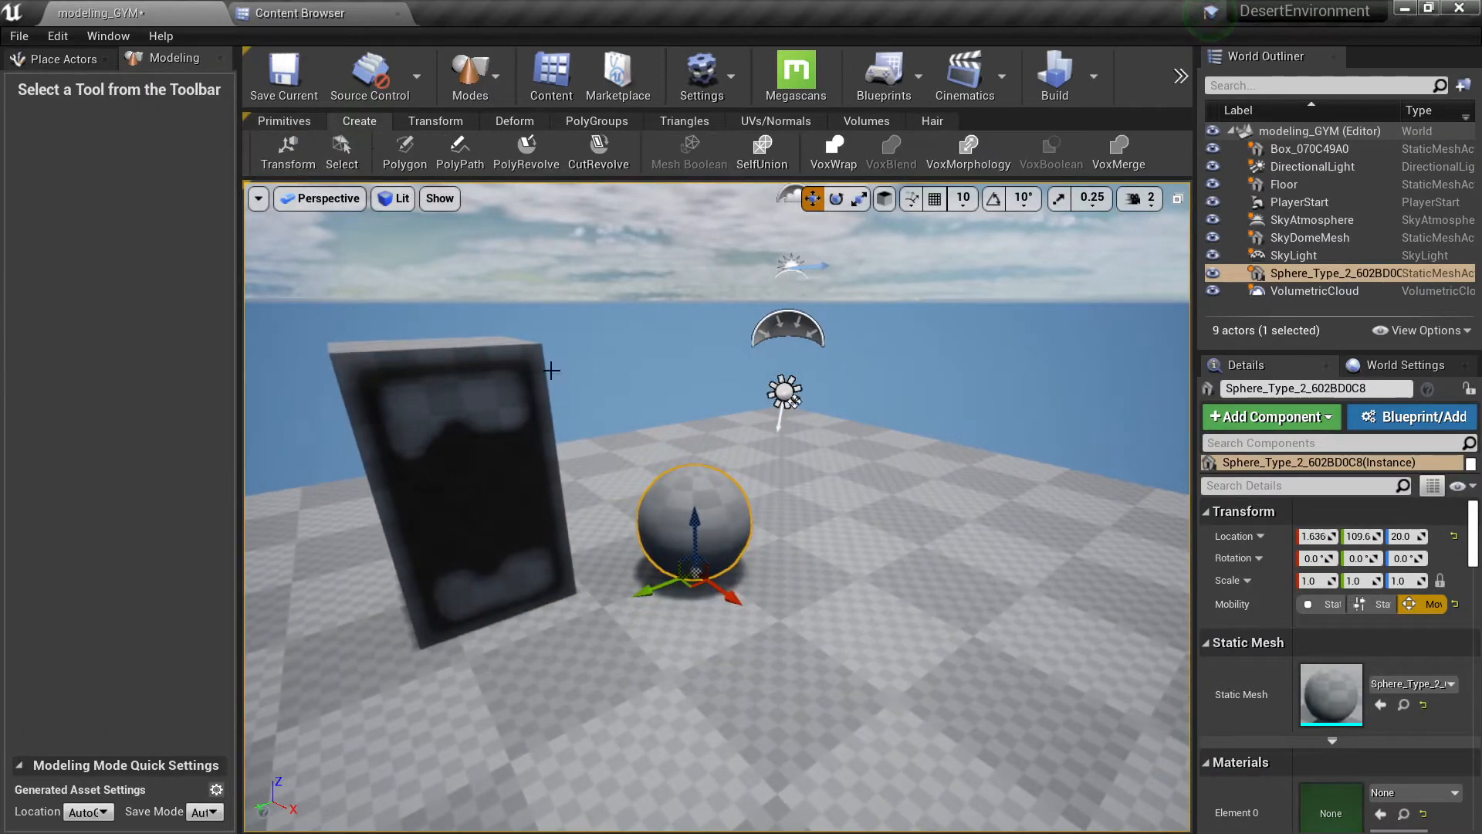
key("w")
right_click_drag(551, 371, 552, 371)
key("s")
key("w")
key("s")
left_click(288, 151)
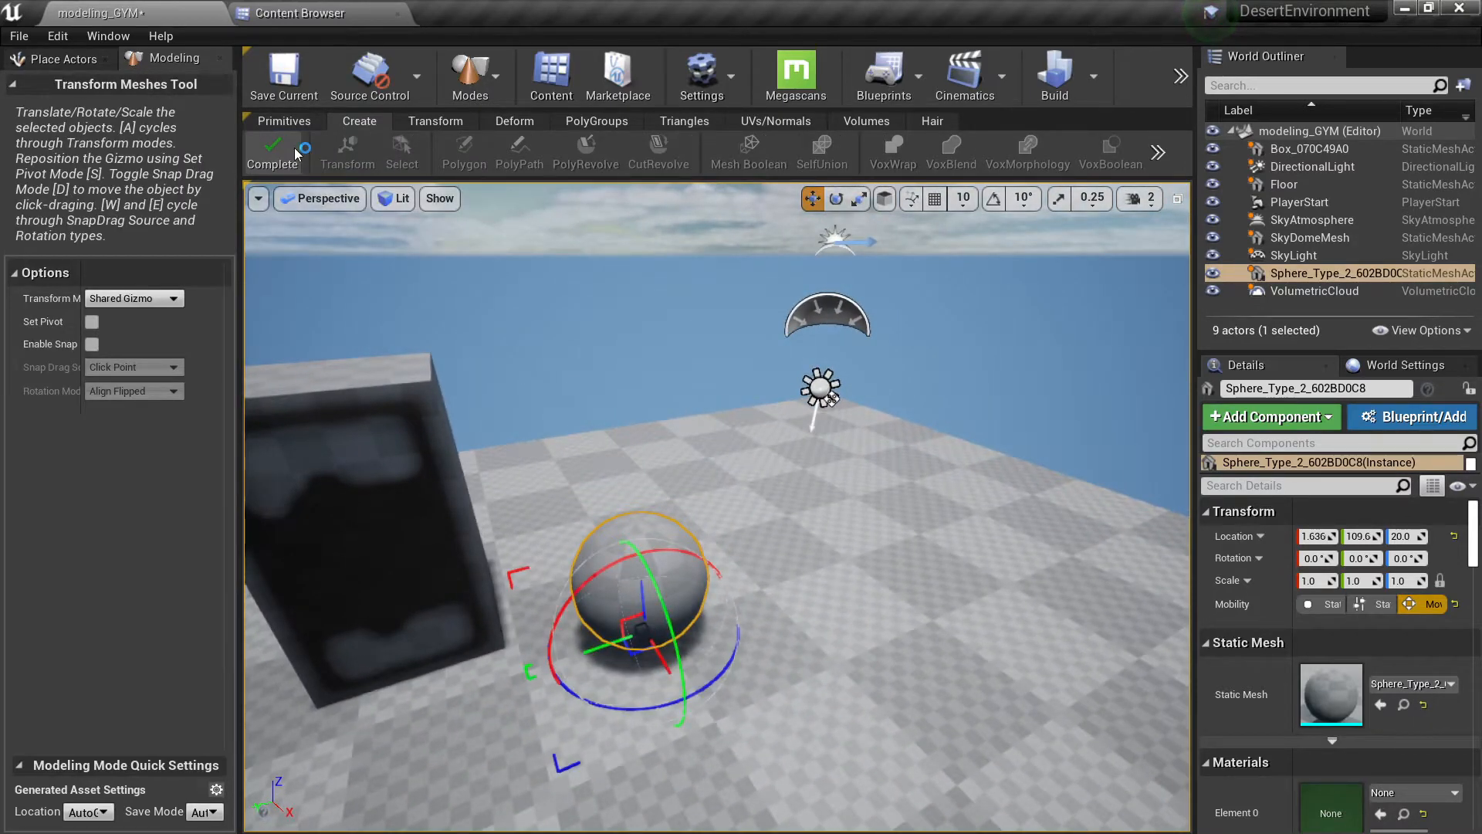
right_click_drag(386, 309, 386, 309)
key("w")
key("s")
key("s")
right_click_drag(632, 556, 632, 556)
key("w")
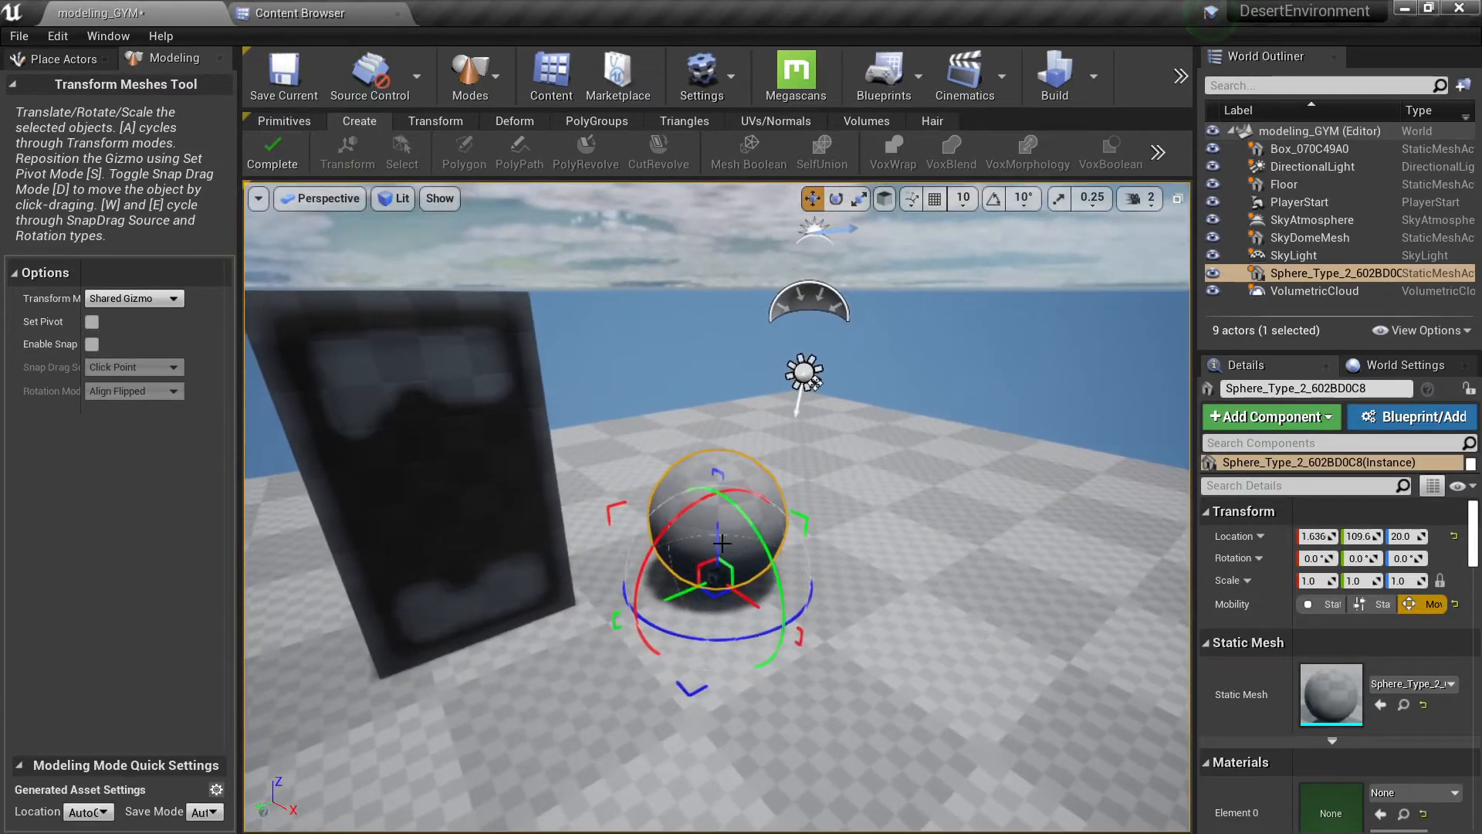
left_click_drag(719, 540, 782, 444)
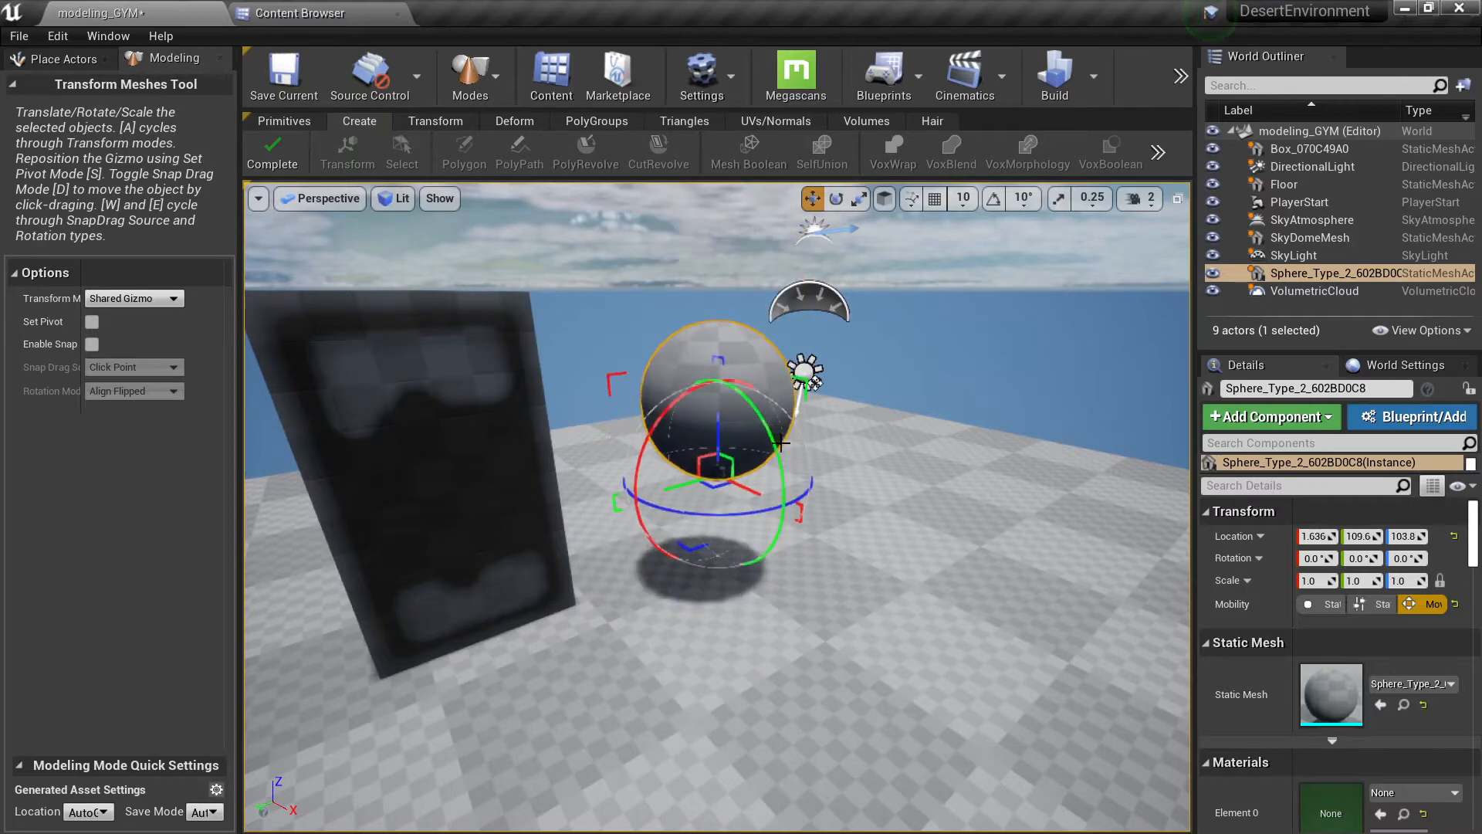
Shift the sphere sideways to about X 52, Y 132, scale it uniformly to about 1.29, and complete the transform.
right_click_drag(709, 487, 709, 488)
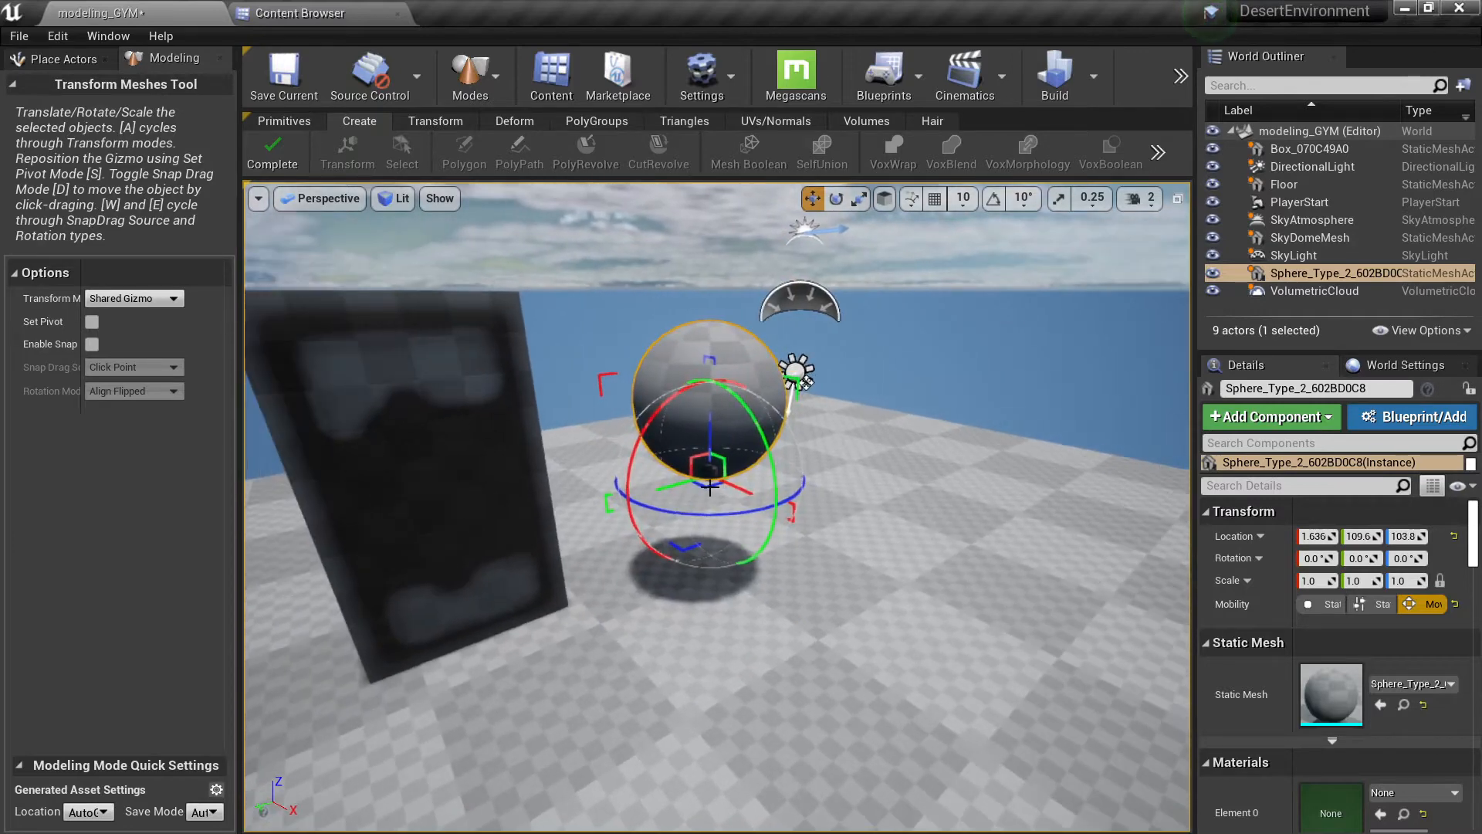
left_click_drag(710, 488, 744, 500)
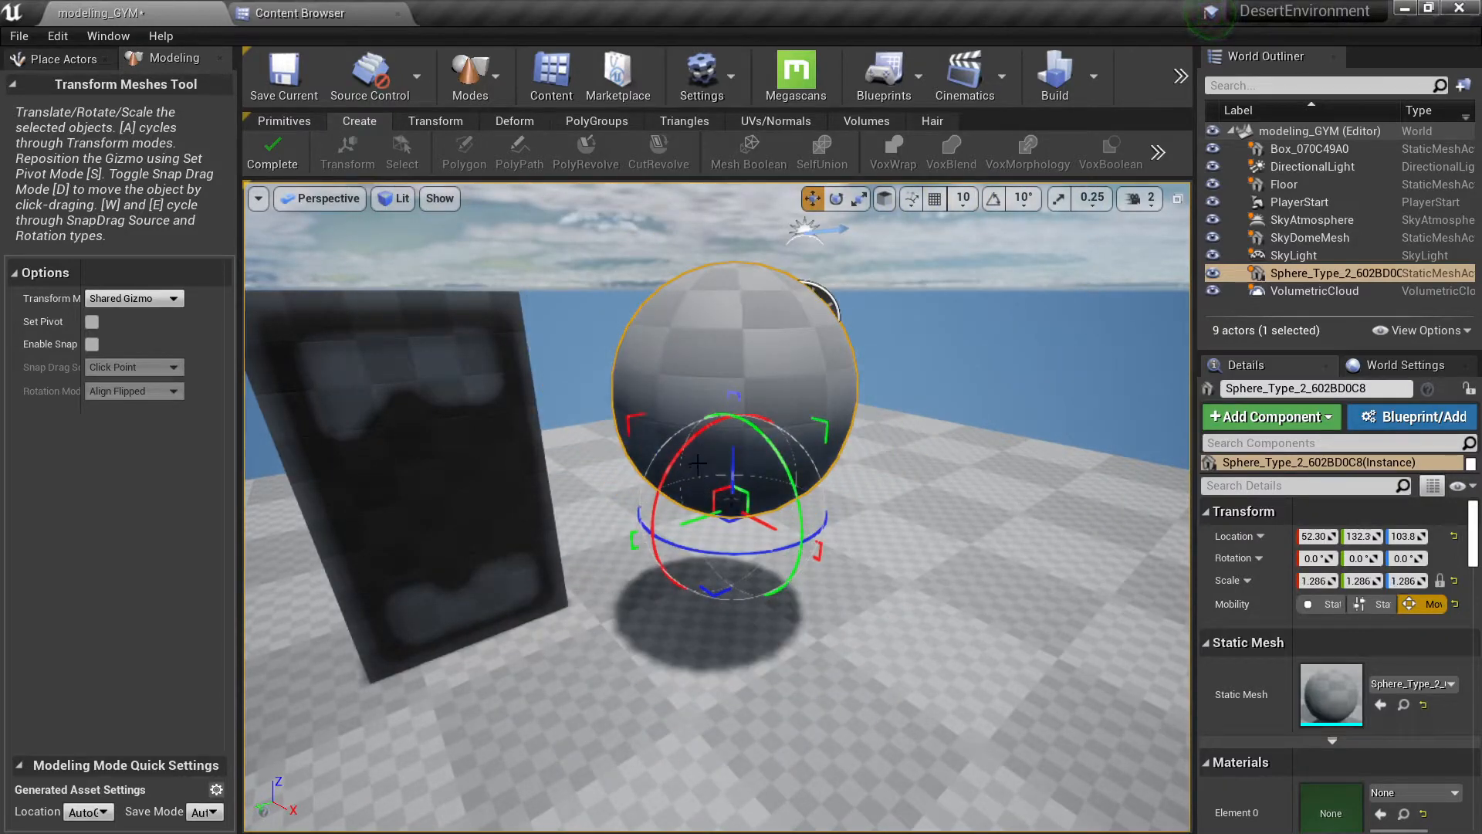
left_click(276, 154)
Select the sphere and change its X location to about 99, farther away from the box.
left_click(721, 380)
right_click_drag(722, 380, 685, 393)
left_click(1316, 548)
left_click_drag(1316, 536, 1353, 537)
Start mesh selection on the sphere and paint a large patch of triangles across its front in Brush mode.
right_click_drag(911, 463, 981, 467)
right_click_drag(549, 481, 591, 494)
left_click(351, 146)
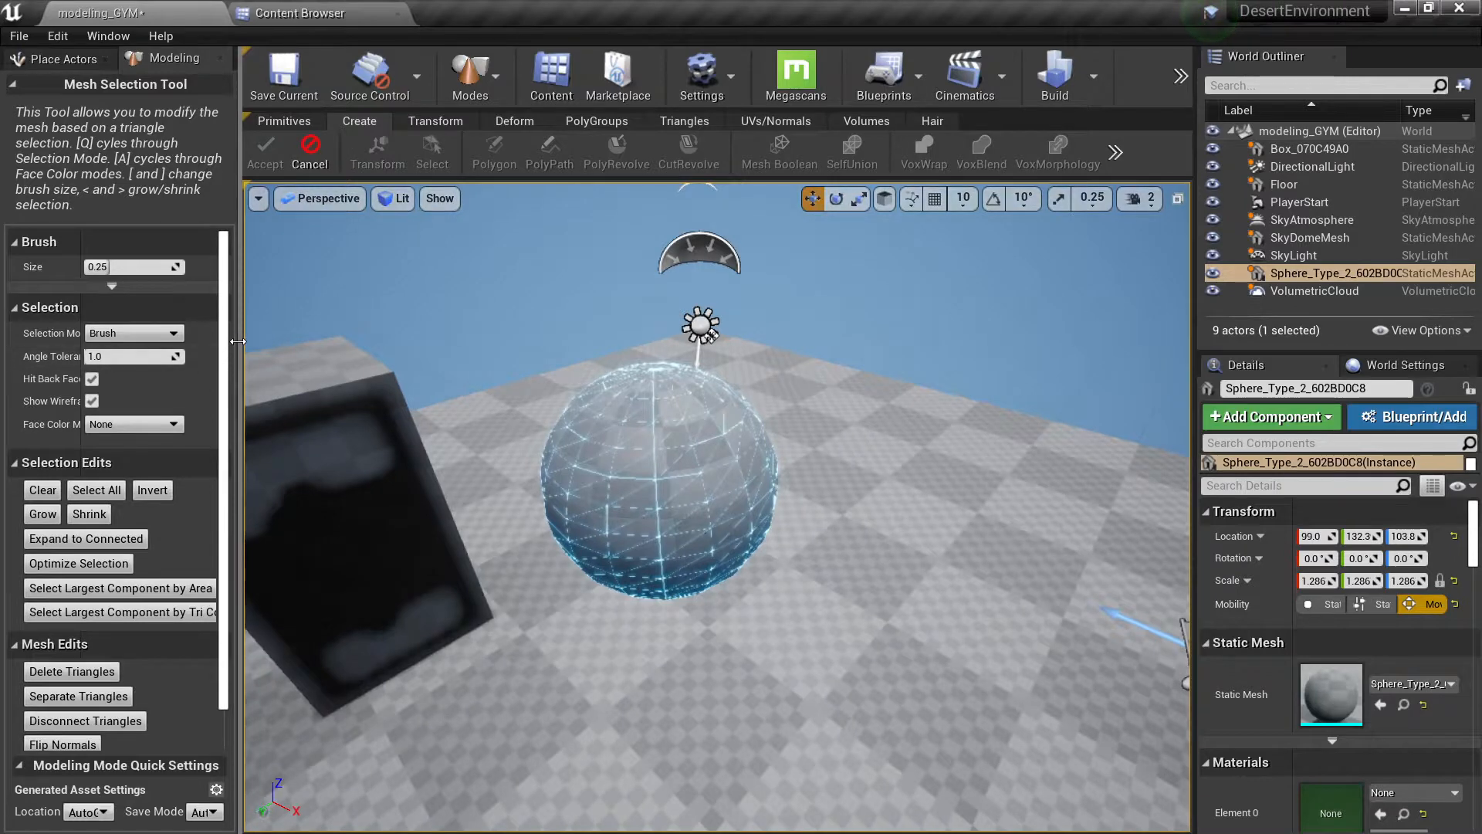
left_click_drag(238, 341, 291, 343)
mouse_move(651, 458)
right_mouse_down()
mouse_move(657, 440)
mouse_move(653, 459)
right_mouse_up()
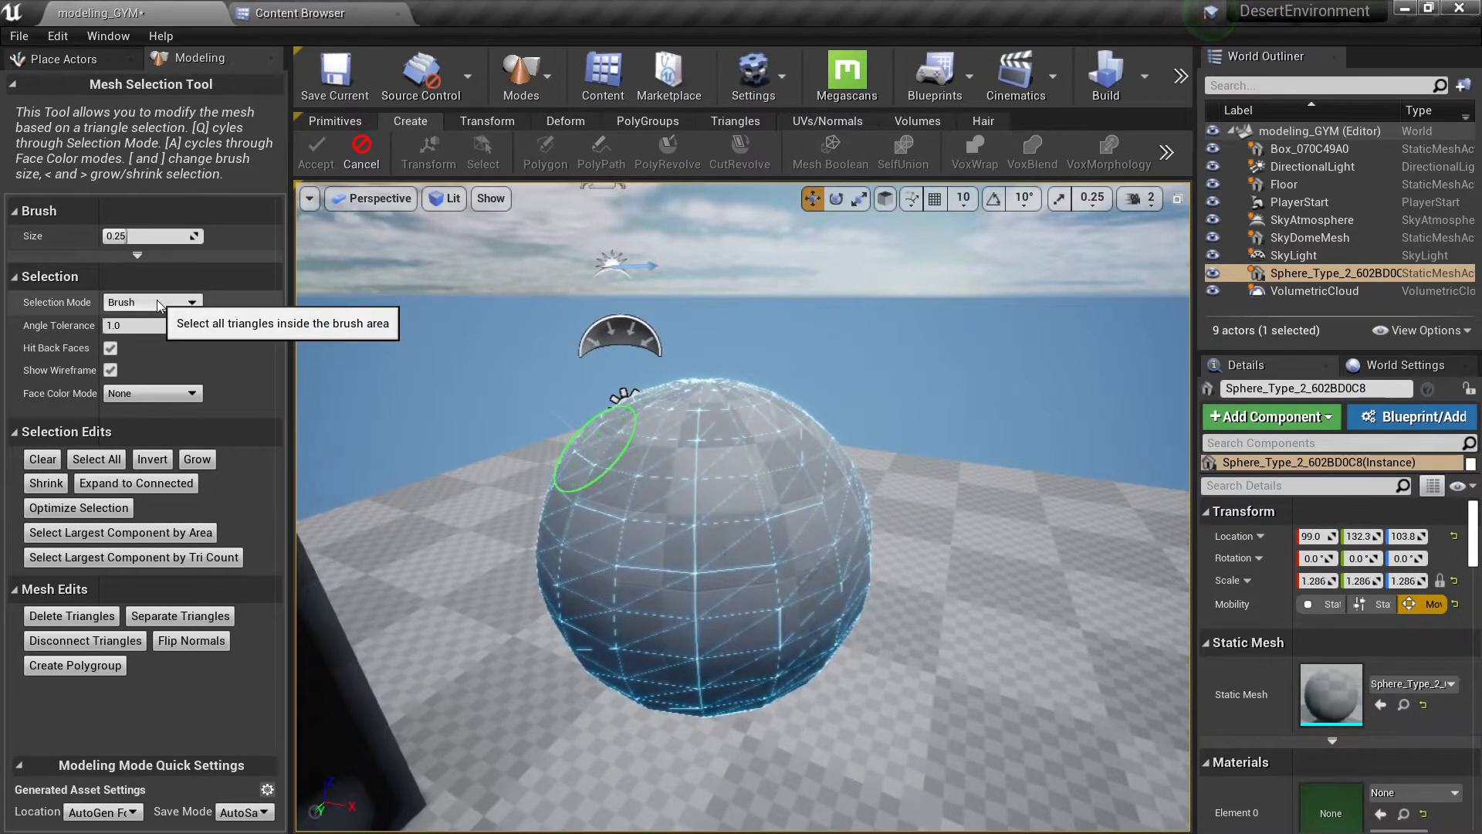
mouse_move(748, 523)
left_mouse_down()
mouse_move(708, 569)
mouse_move(760, 521)
mouse_move(639, 530)
mouse_move(708, 628)
mouse_move(744, 485)
mouse_move(691, 540)
left_mouse_up()
mouse_move(673, 502)
left_mouse_down()
mouse_move(658, 497)
mouse_move(755, 569)
mouse_move(593, 549)
left_mouse_up()
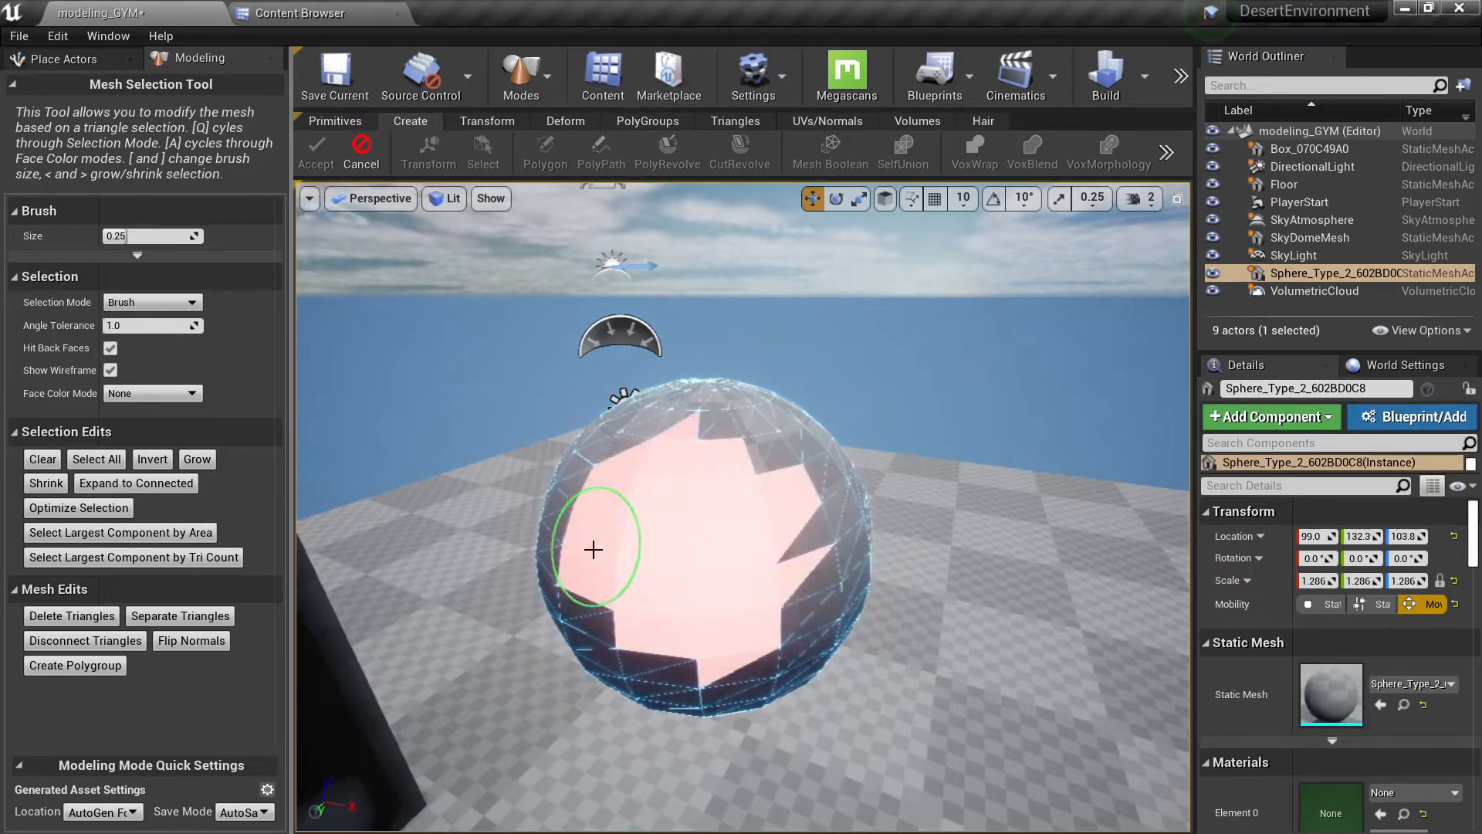
Switch the selection mode to Volumetric Brush and try it on the sphere, clearing the painted triangles.
key("a")
mouse_move(704, 466)
right_mouse_down()
mouse_move(765, 490)
mouse_move(857, 475)
mouse_move(818, 505)
mouse_move(673, 506)
mouse_move(695, 517)
mouse_move(685, 470)
right_mouse_up()
key("w")
left_click(143, 302)
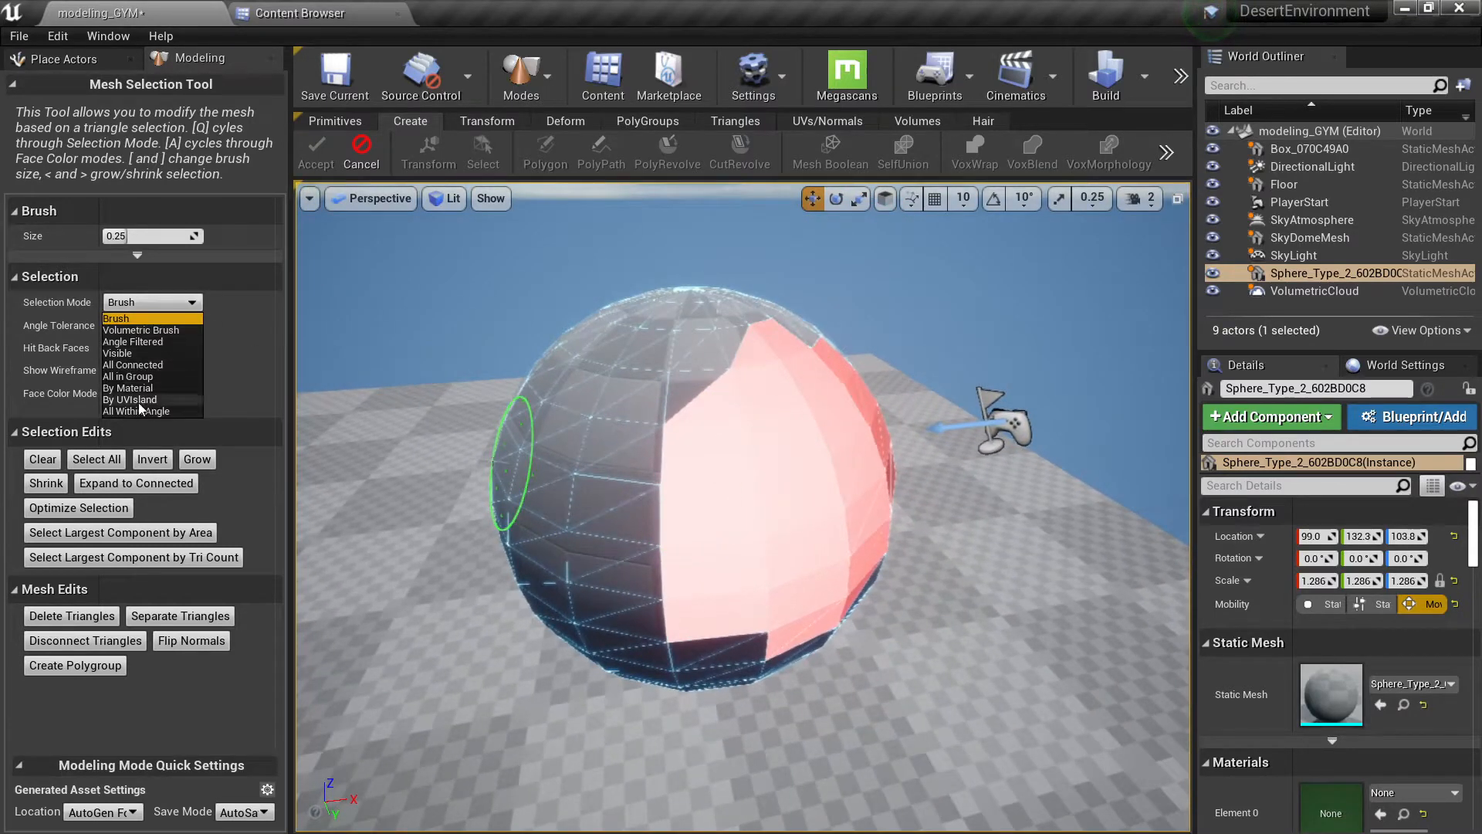
left_click(159, 331)
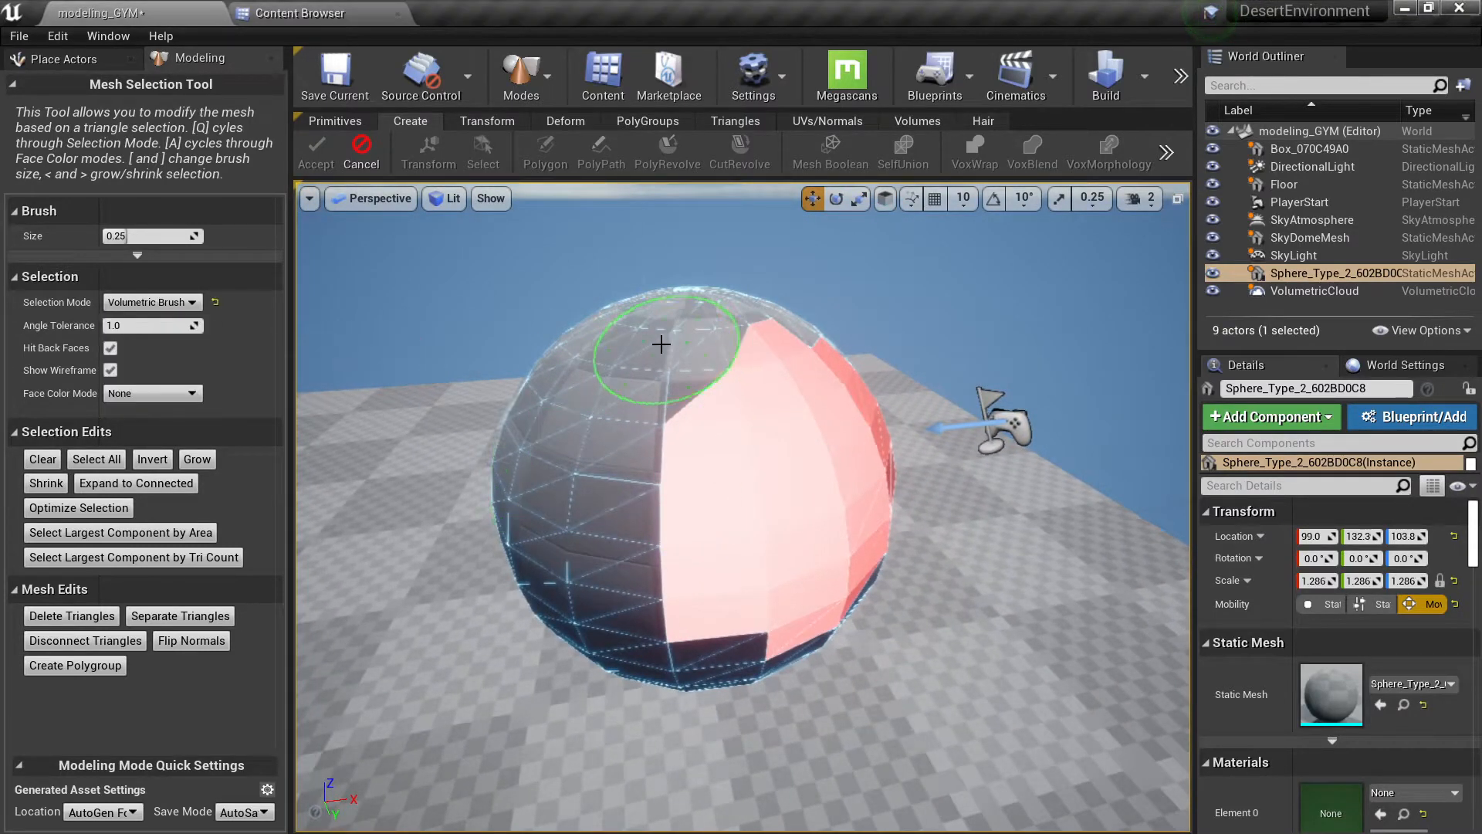
left_click_drag(618, 352, 615, 484)
mouse_move(636, 325)
left_mouse_down("shift")
mouse_move(618, 502)
mouse_move(682, 355)
mouse_move(698, 559)
mouse_move(784, 595)
left_mouse_up("shift")
right_click_drag(784, 594, 745, 587)
right_click_drag(865, 610, 354, 433)
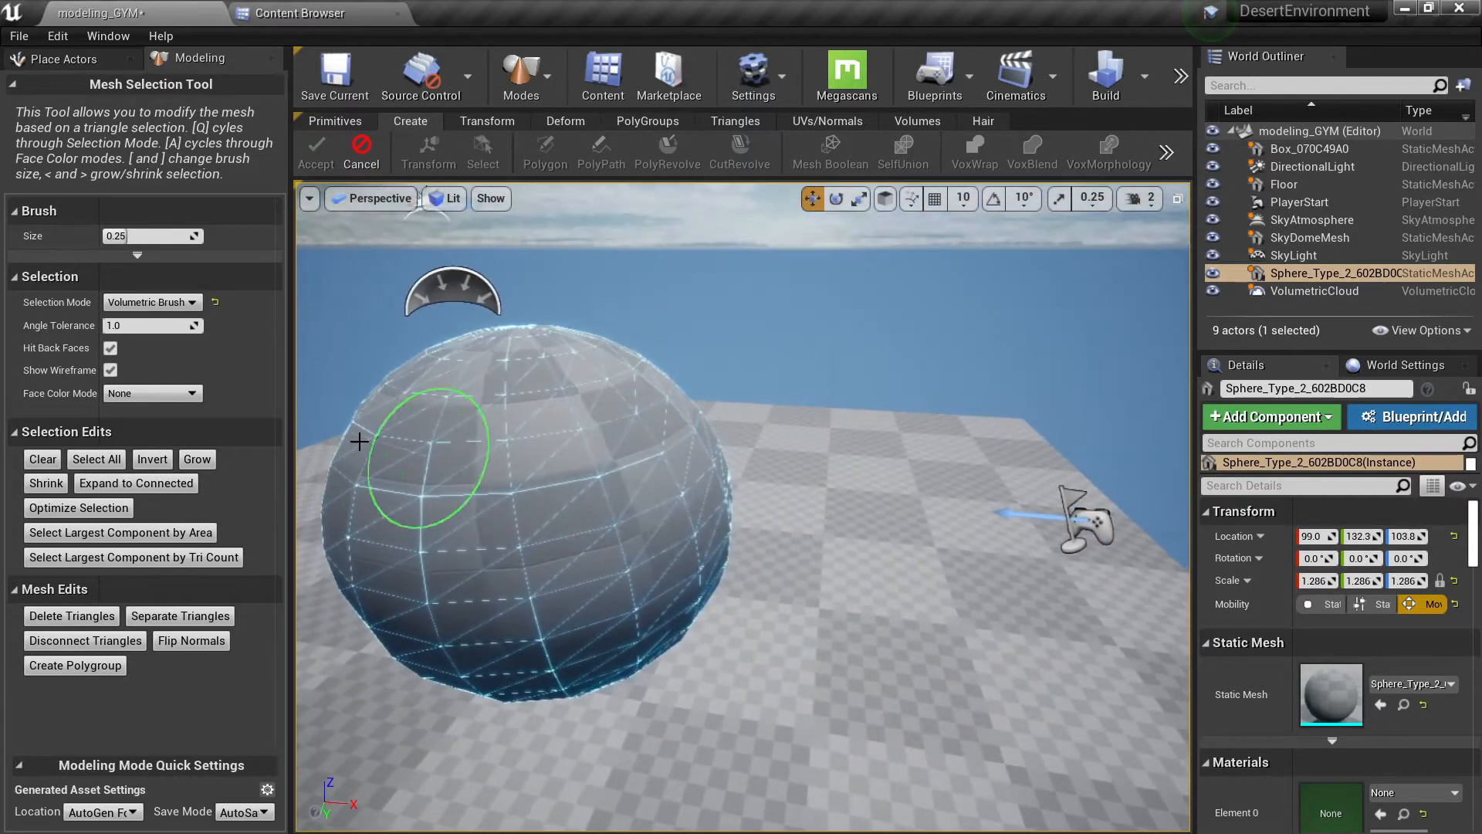
Try the Angle Filtered selection mode on the sphere by painting over triangles and deselecting them.
left_click(149, 303)
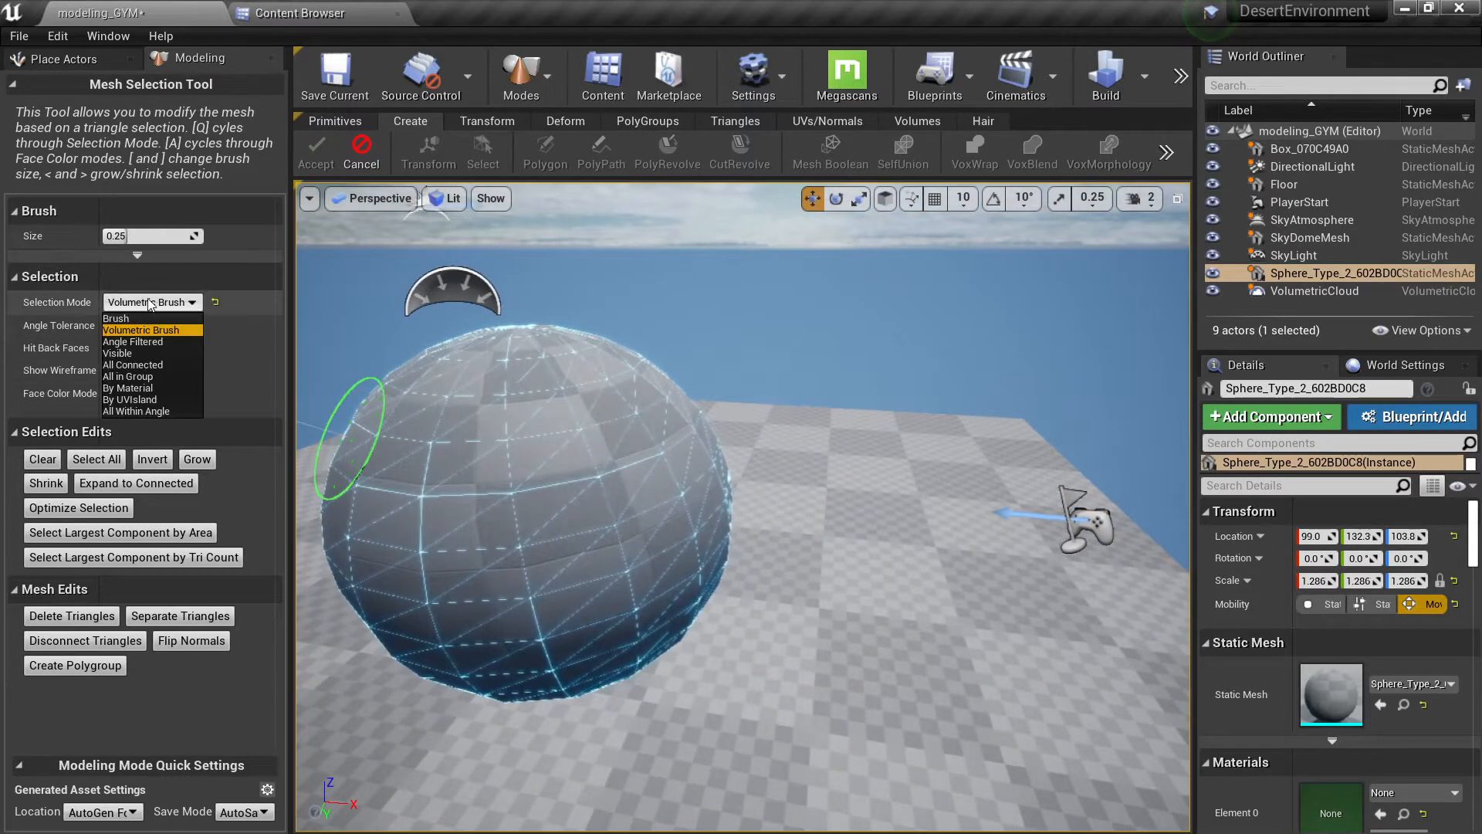
left_click(140, 344)
mouse_move(460, 482)
left_mouse_down()
mouse_move(479, 463)
mouse_move(553, 548)
mouse_move(596, 425)
left_mouse_up()
mouse_move(483, 361)
left_mouse_down("ctrl")
mouse_move(473, 529)
mouse_move(513, 456)
mouse_move(407, 580)
left_mouse_up("ctrl")
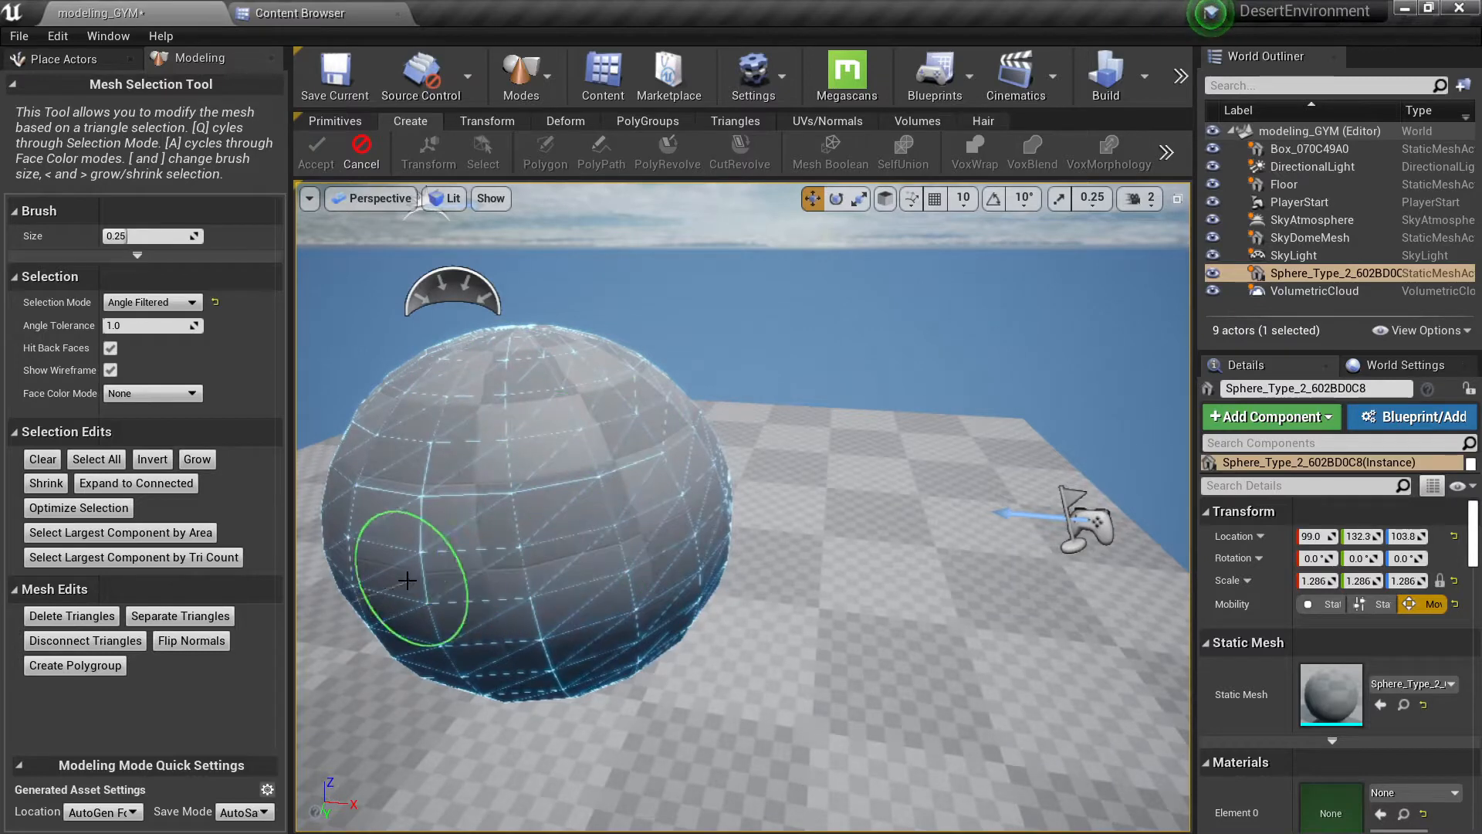
Try the All Connected selection mode by selecting the whole sphere, and deselect it.
left_click(187, 303)
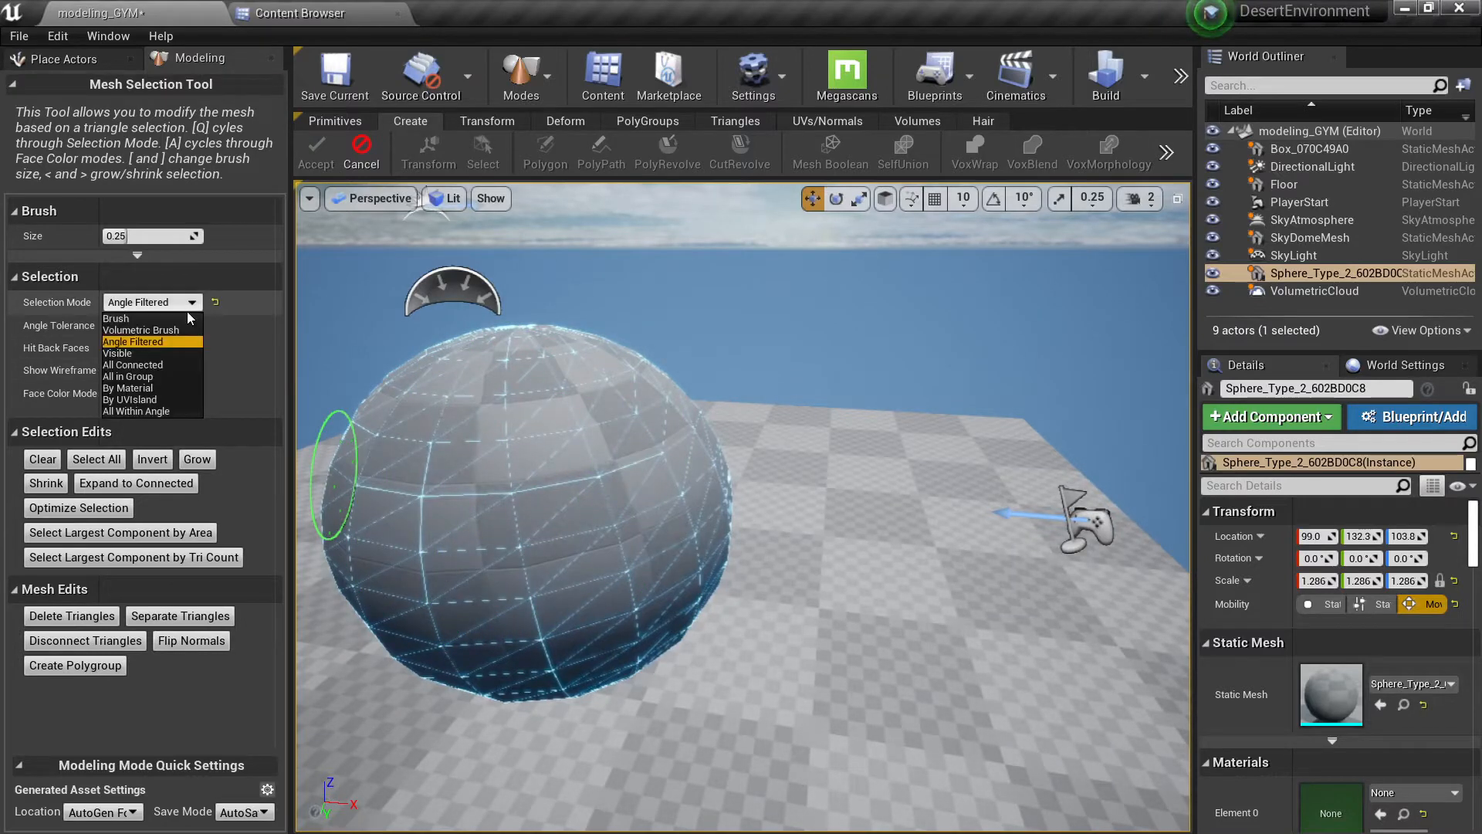
left_click(146, 366)
left_click(546, 464)
left_click_drag(579, 475, 494, 460, "alt")
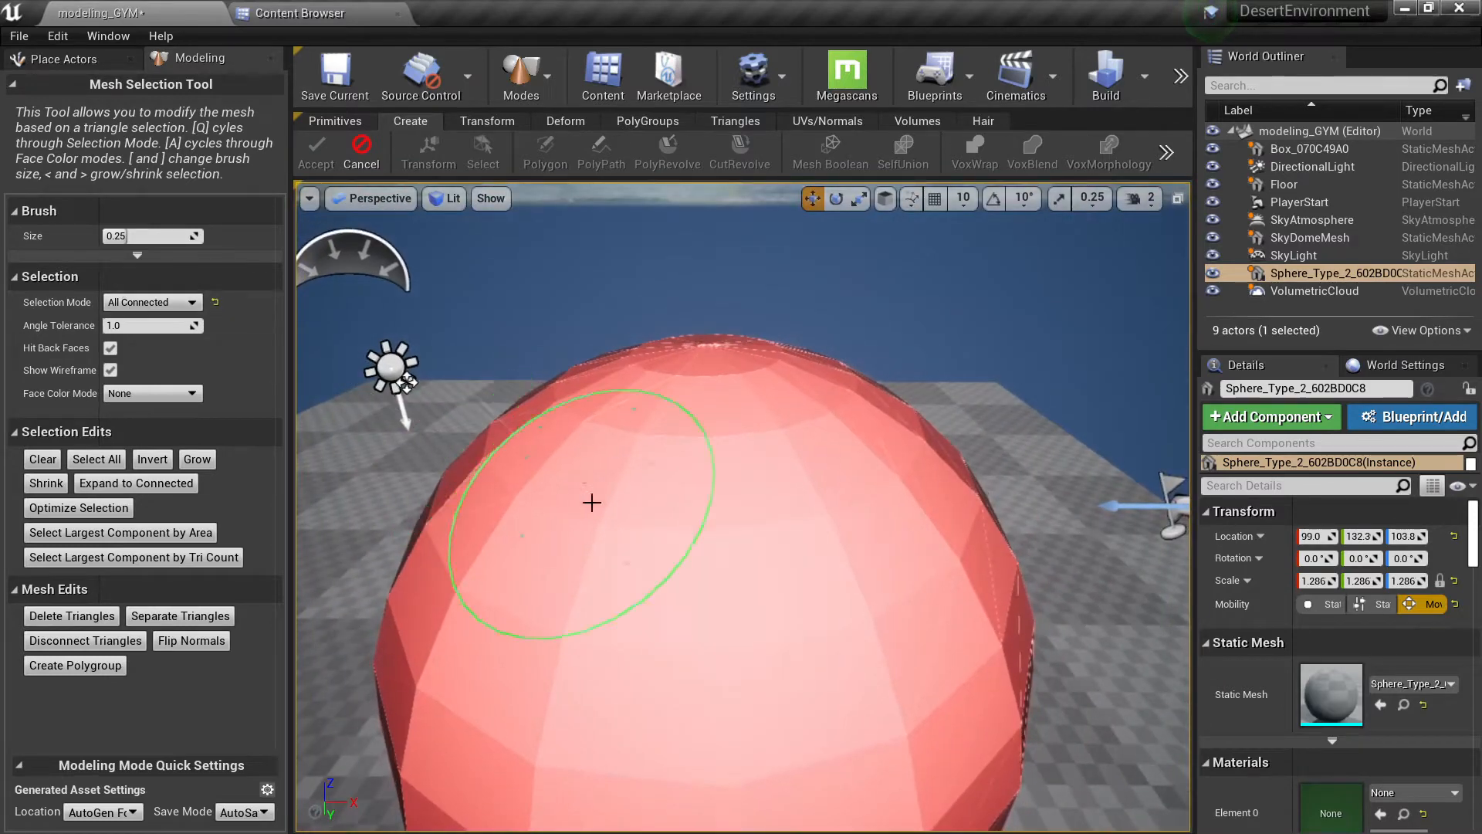
scroll(695, 501, "down", 6)
left_click(734, 512, "shift")
Try the By Material selection mode by selecting the sphere's triangles, and deselect them.
left_click(142, 306)
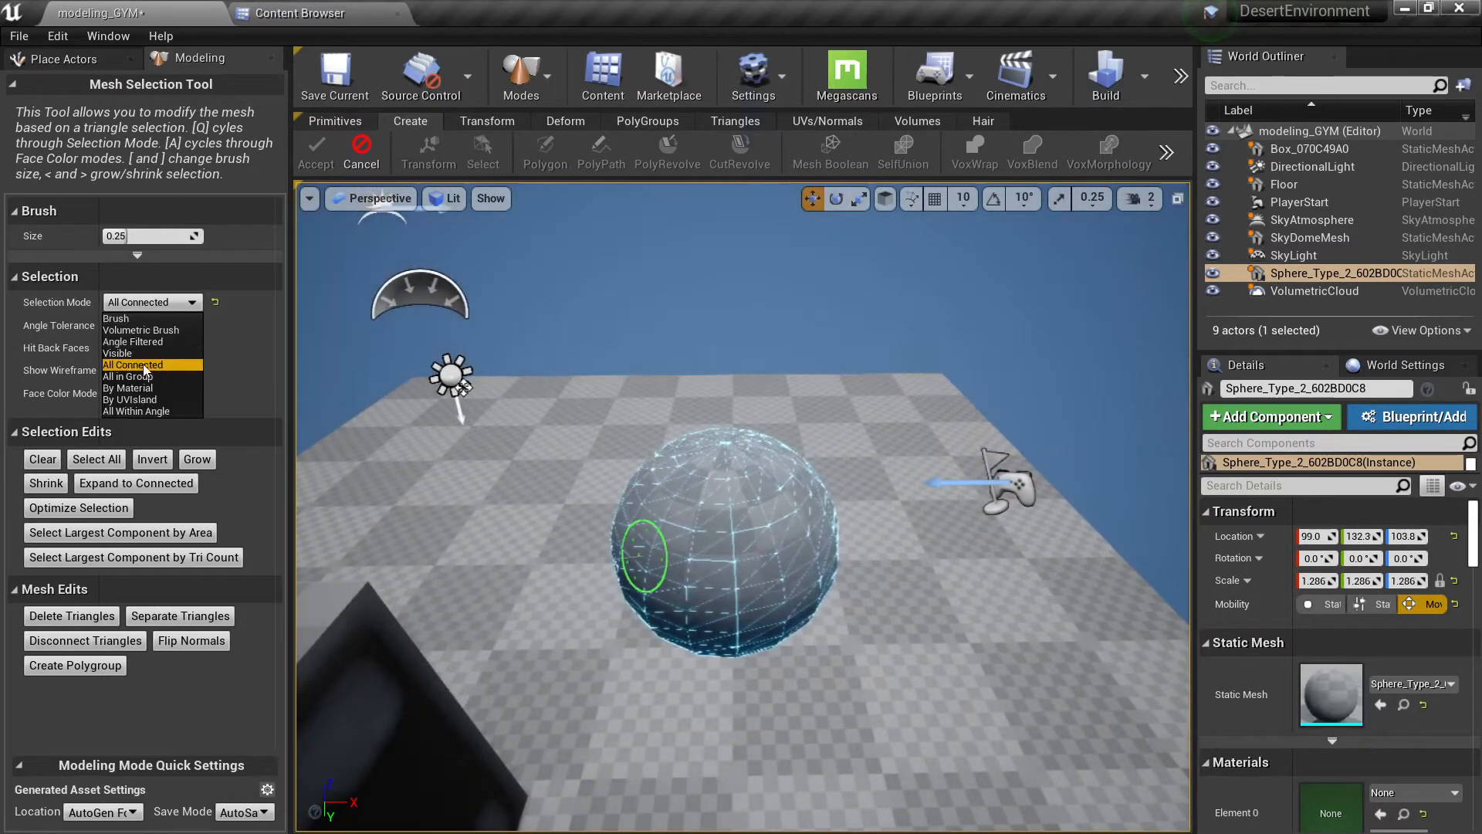
left_click(134, 388)
left_click(737, 521)
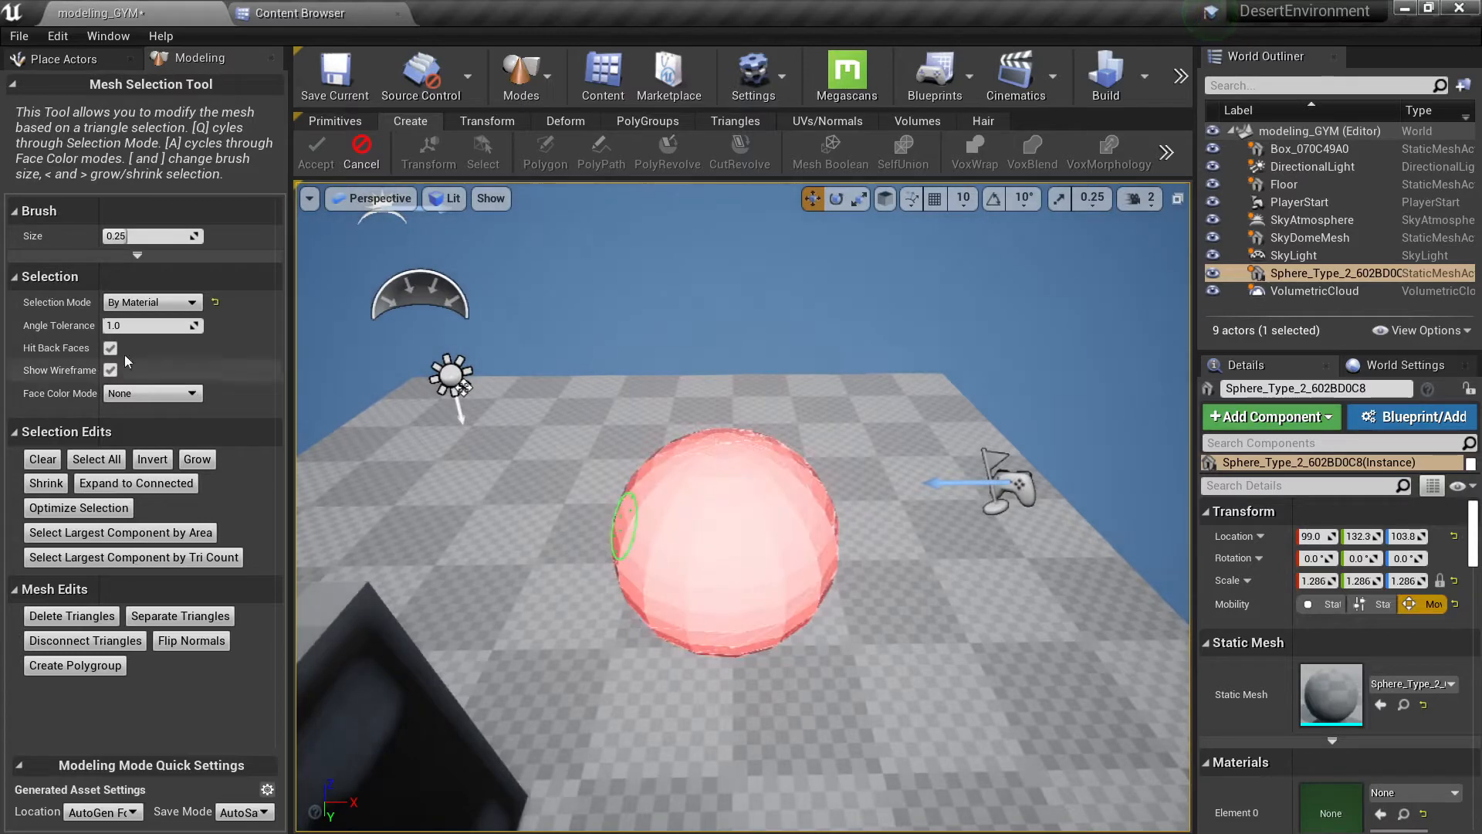
left_click(679, 514, "ctrl")
Try the By UVIsland selection mode on the sphere and cancel the mesh selection.
left_click(149, 305)
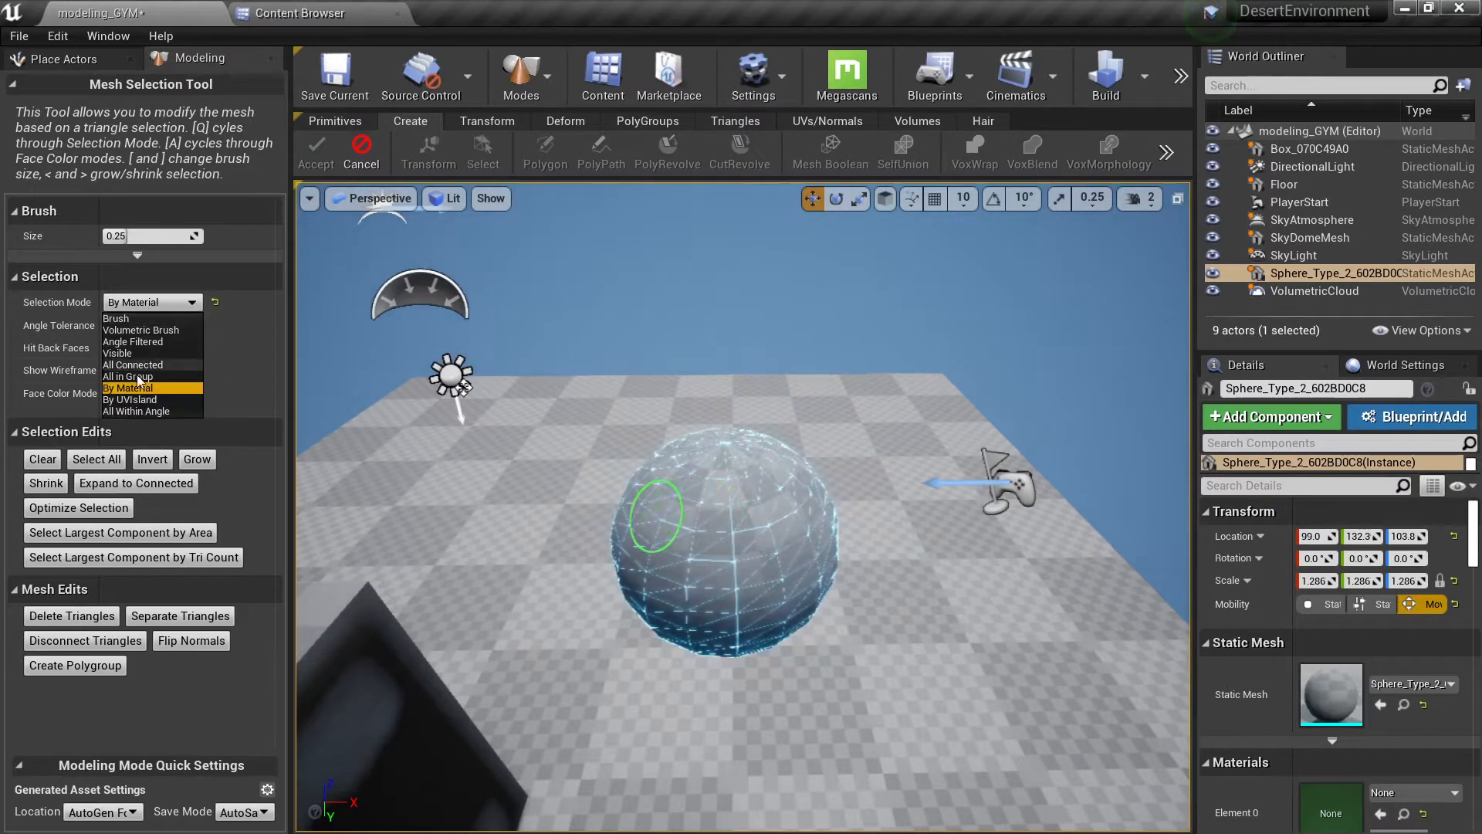
left_click(129, 399)
left_click(679, 556)
scroll(703, 537, "up", 10)
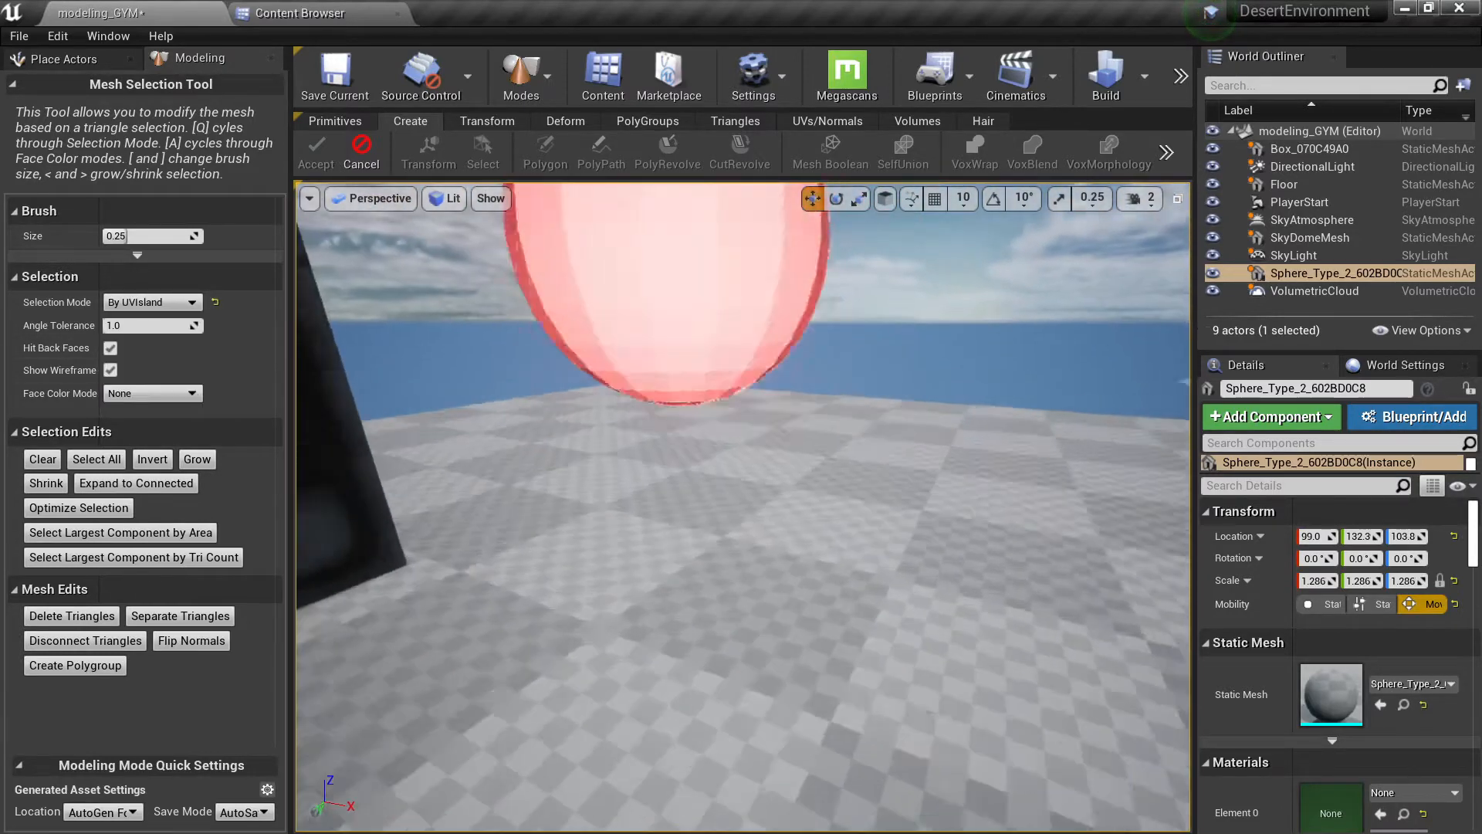
right_click_drag(699, 532, 588, 535)
left_click(363, 152)
Start mesh selection on the box, select its faces in By UVIsland mode, and deselect them.
left_click(588, 535)
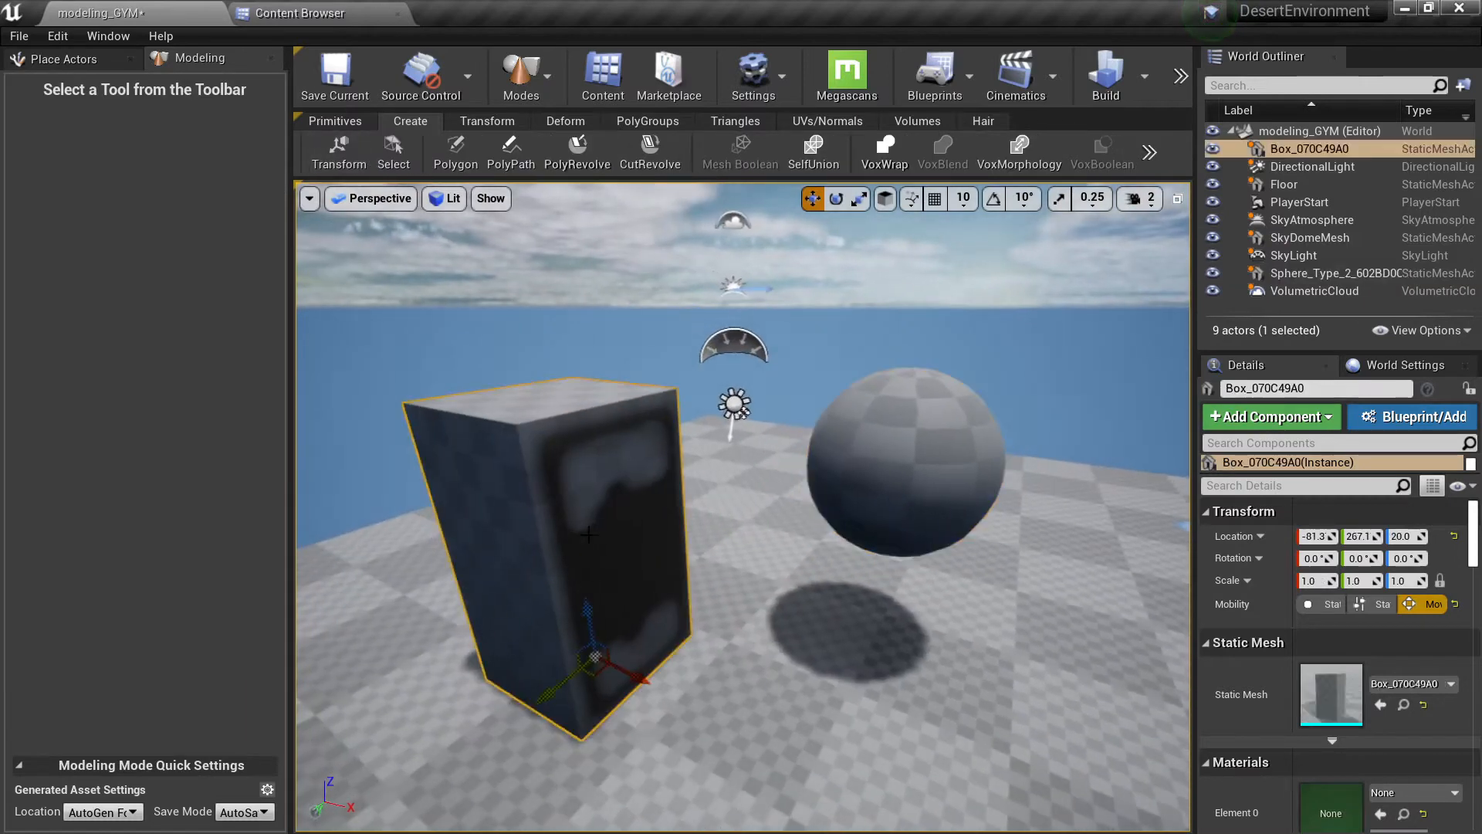
left_click(393, 151)
right_click_drag(616, 487, 556, 526)
left_click(555, 507)
left_click(536, 368)
right_click_drag(536, 367, 549, 380)
mouse_move(531, 607)
right_mouse_down()
mouse_move(596, 461)
mouse_move(735, 562)
mouse_move(721, 562)
mouse_move(719, 534)
right_mouse_up()
left_click(657, 491)
left_click(720, 562)
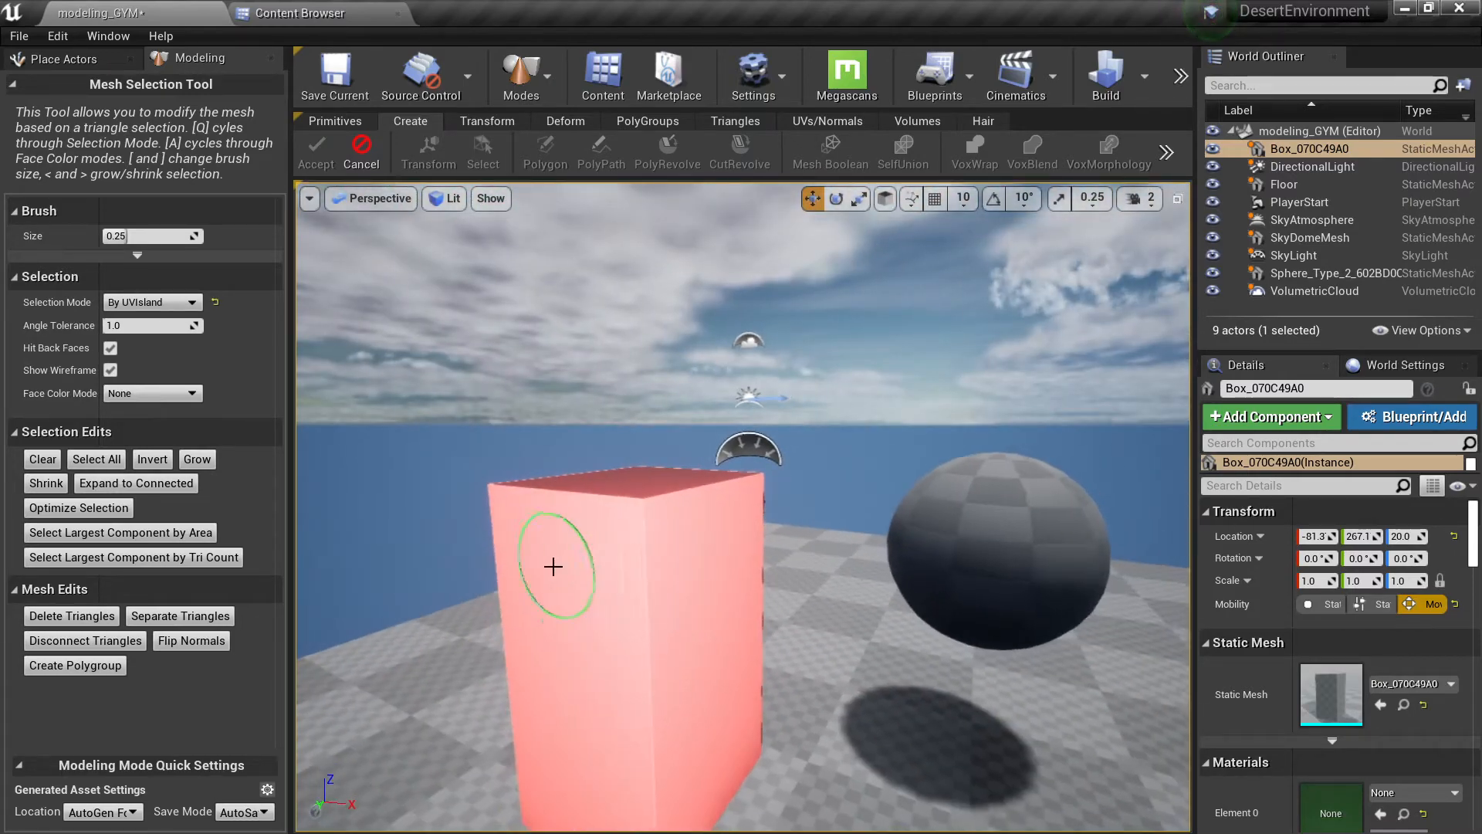
left_click(616, 624, "ctrl")
left_click(686, 536, "ctrl")
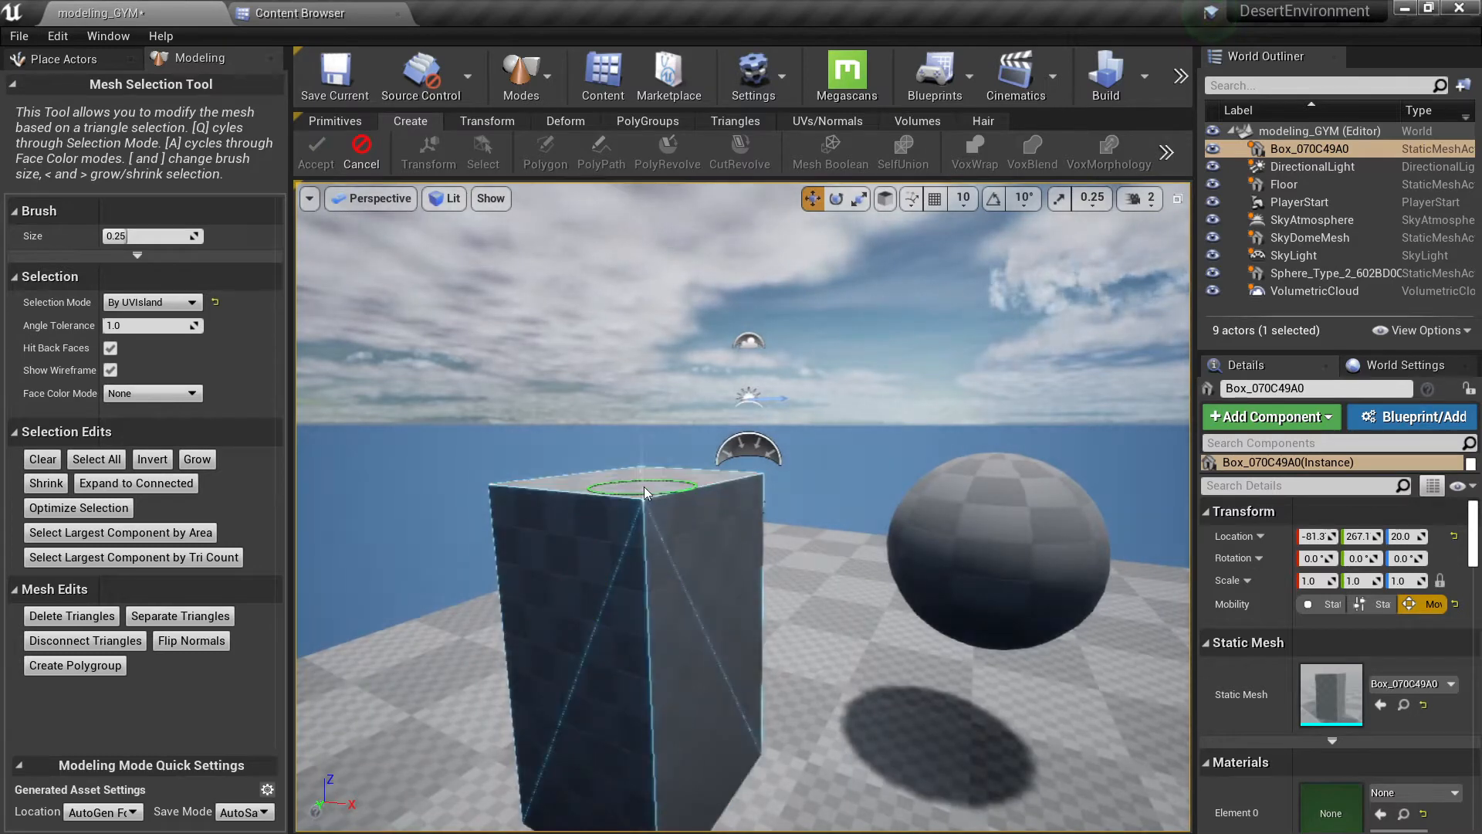
Set the face color mode to By Group for the box and restart the mesh selection on it.
right_click_drag(644, 493, 580, 536)
key("a")
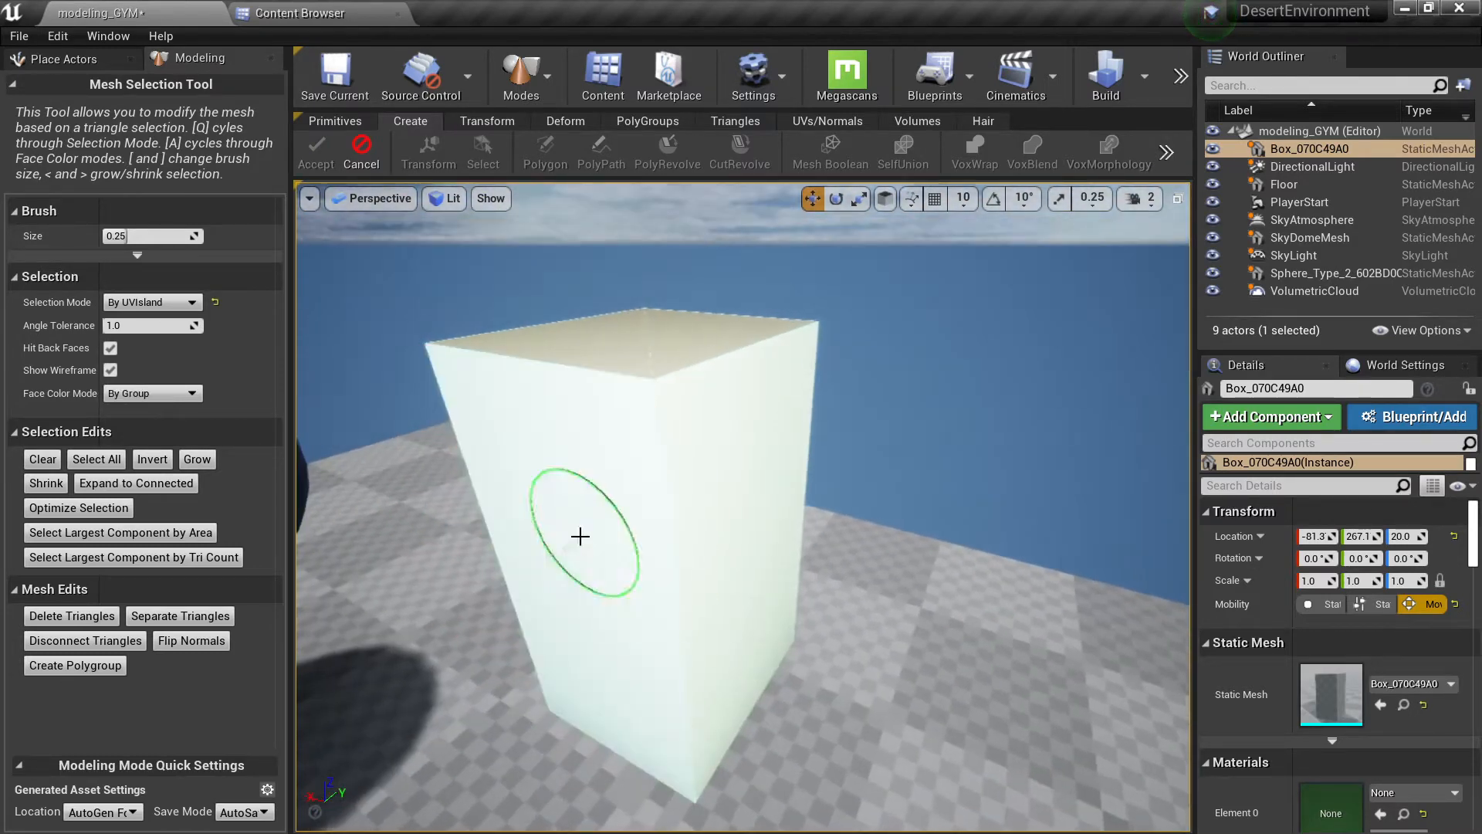
right_click_drag(691, 526, 494, 517)
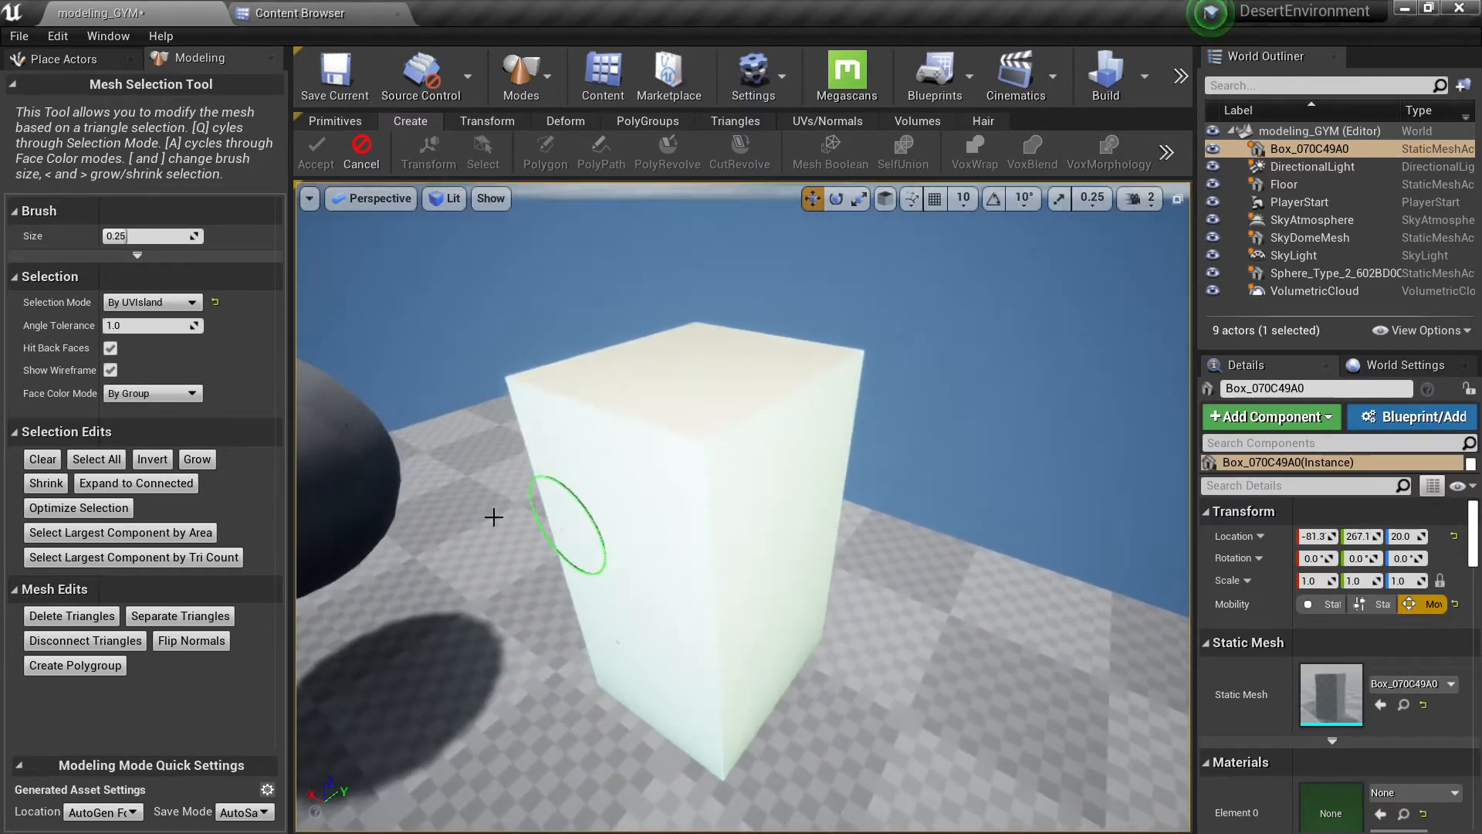
left_click(368, 164)
left_click(392, 164)
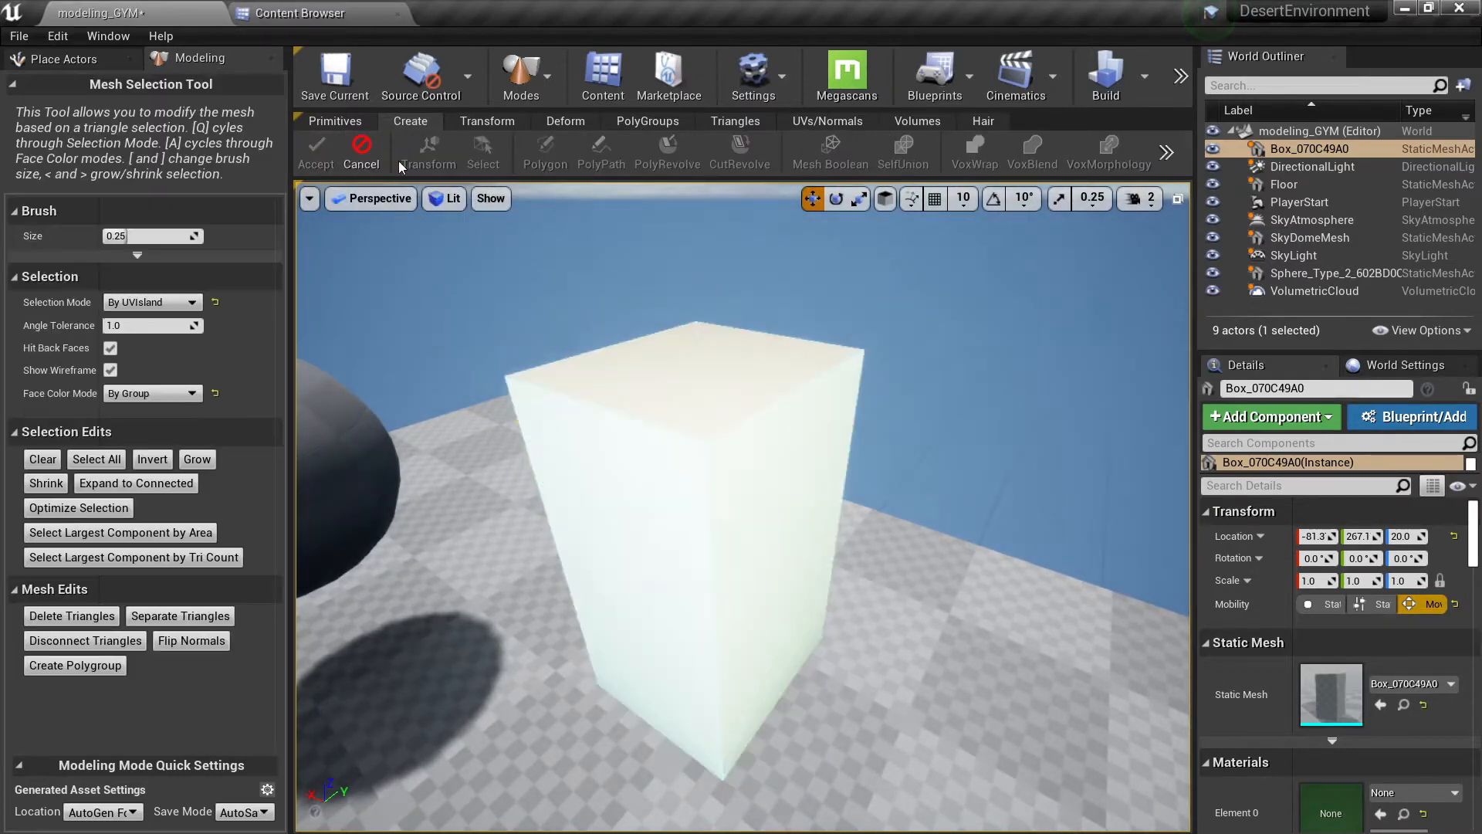
Set the selection mode to All in Group, select the box's top face, and discard that selection.
left_click(180, 301)
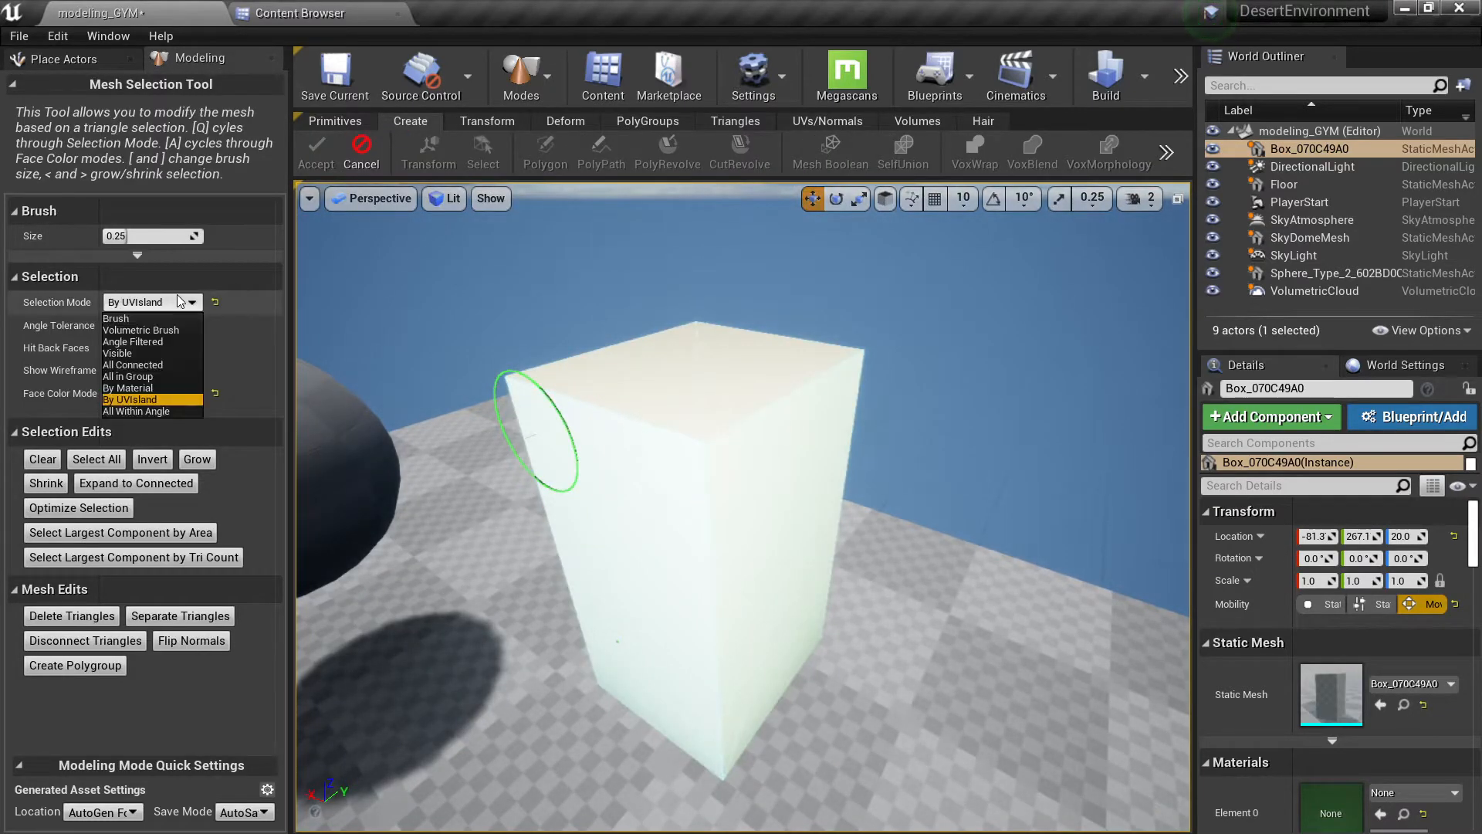
left_click(146, 376)
left_click(761, 390)
scroll(761, 391, "down", 5)
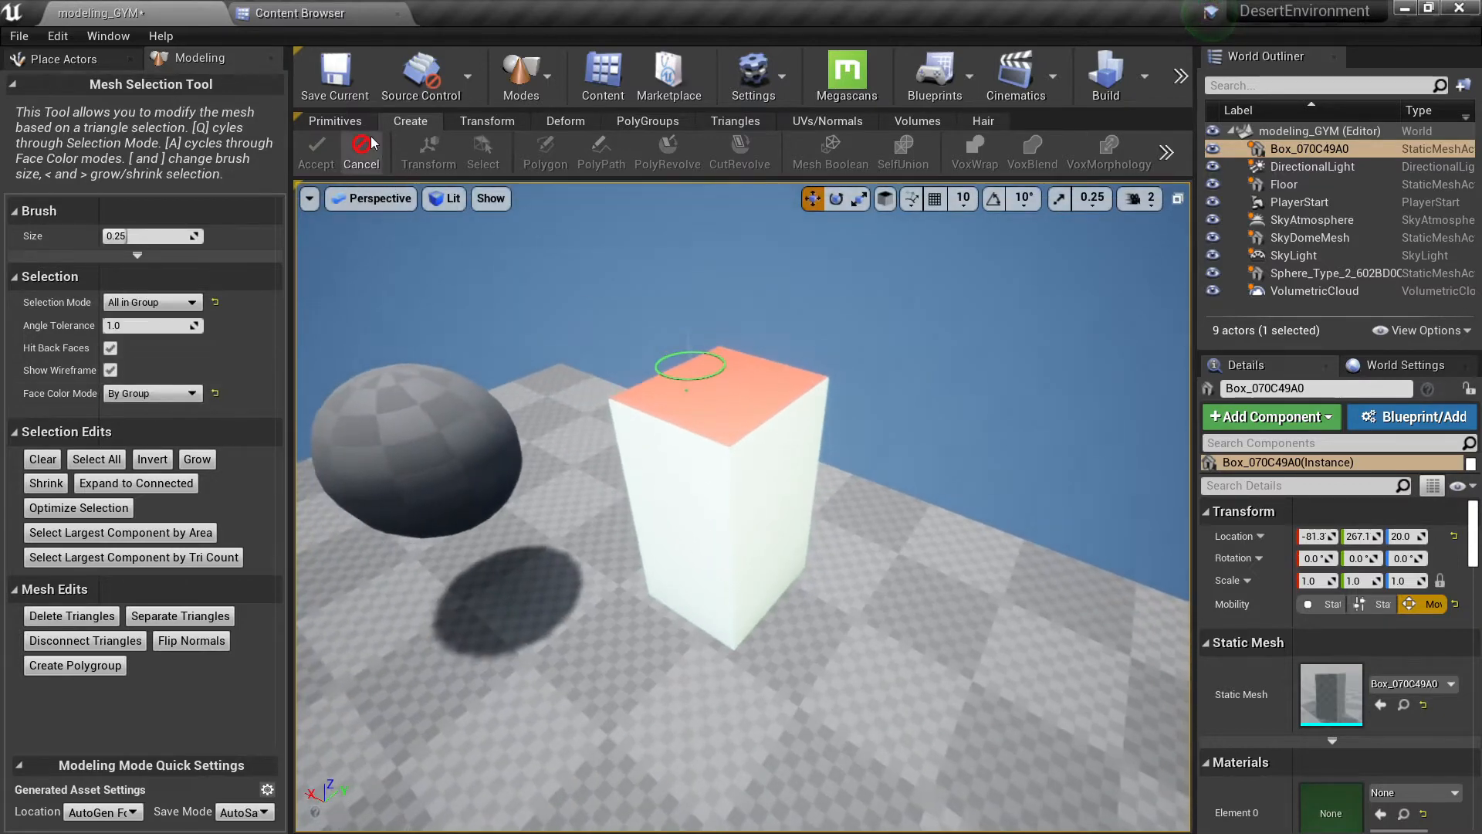
left_click(361, 144)
scroll(652, 307, "up", 8)
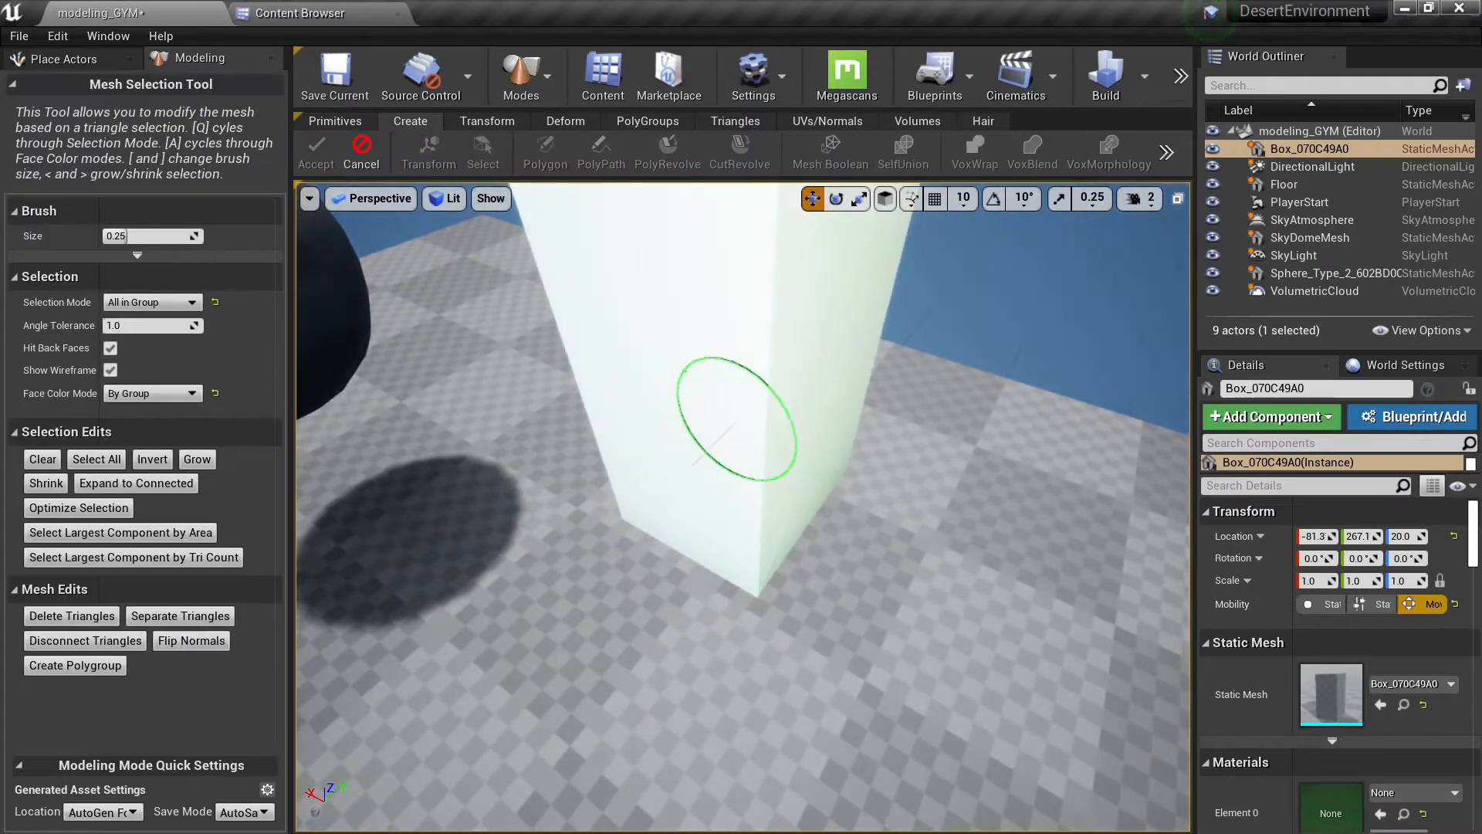
Set the face color mode to None for the mesh selection on the box.
right_click_drag(737, 418, 289, 405)
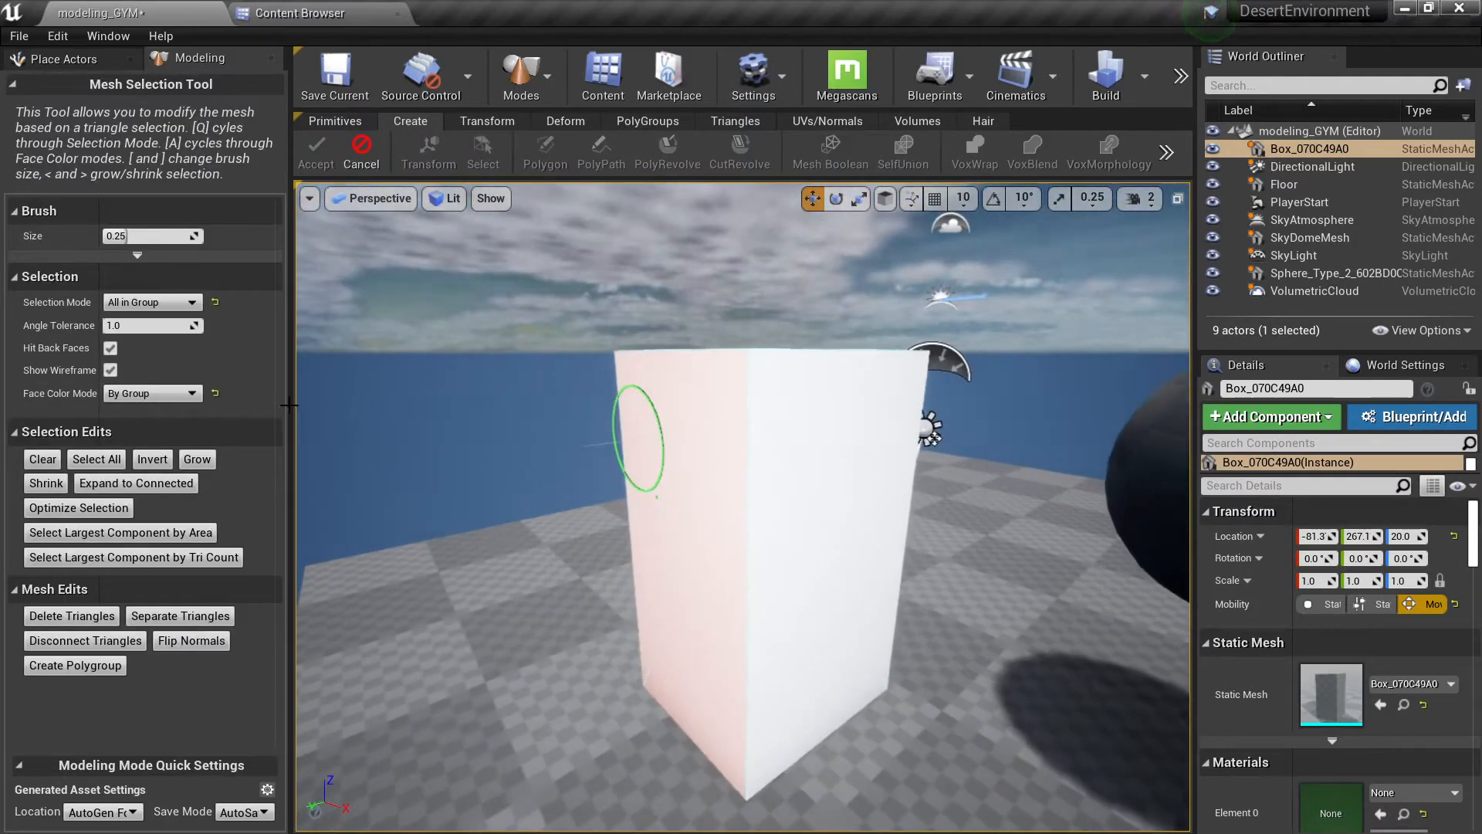
left_click(194, 401)
left_click(170, 410)
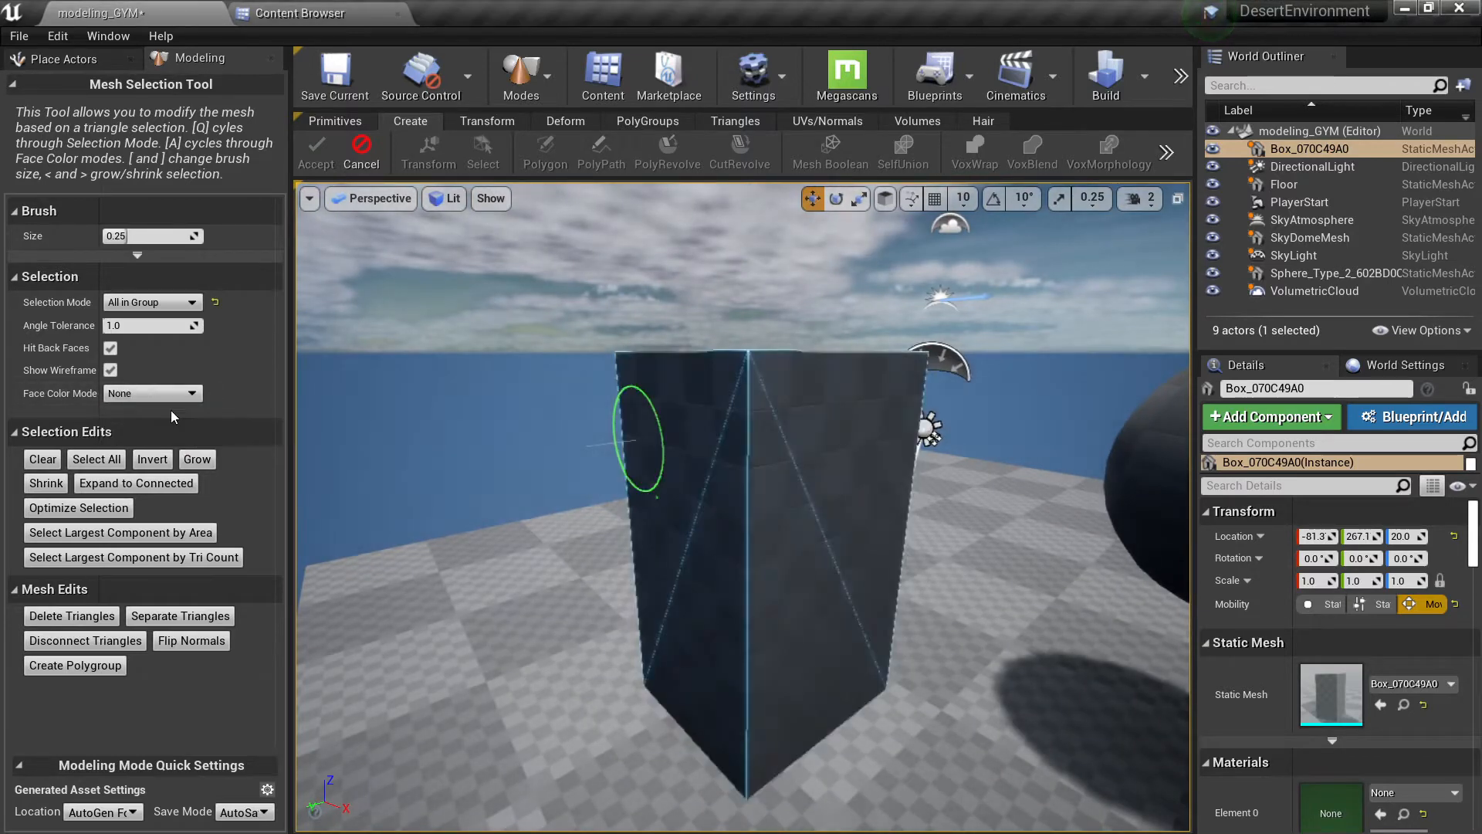
left_click(189, 396)
left_click(188, 396)
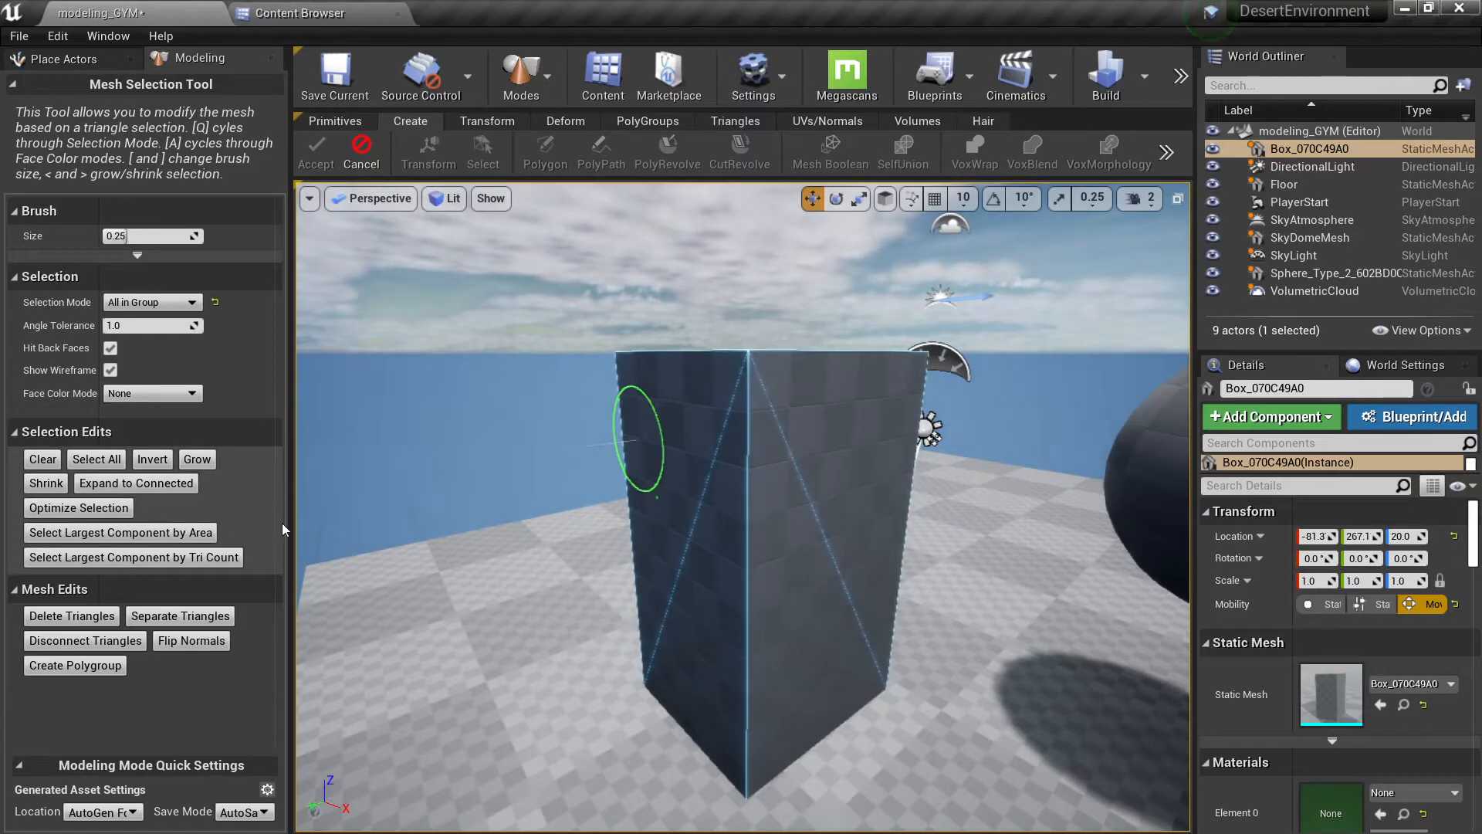
Select the box's top face in All in Group mode and cancel the mesh selection.
right_click_drag(664, 496, 679, 540)
key("s")
key("w")
left_click(663, 423)
right_click_drag(689, 477, 857, 347)
key("w")
key("s")
key("d")
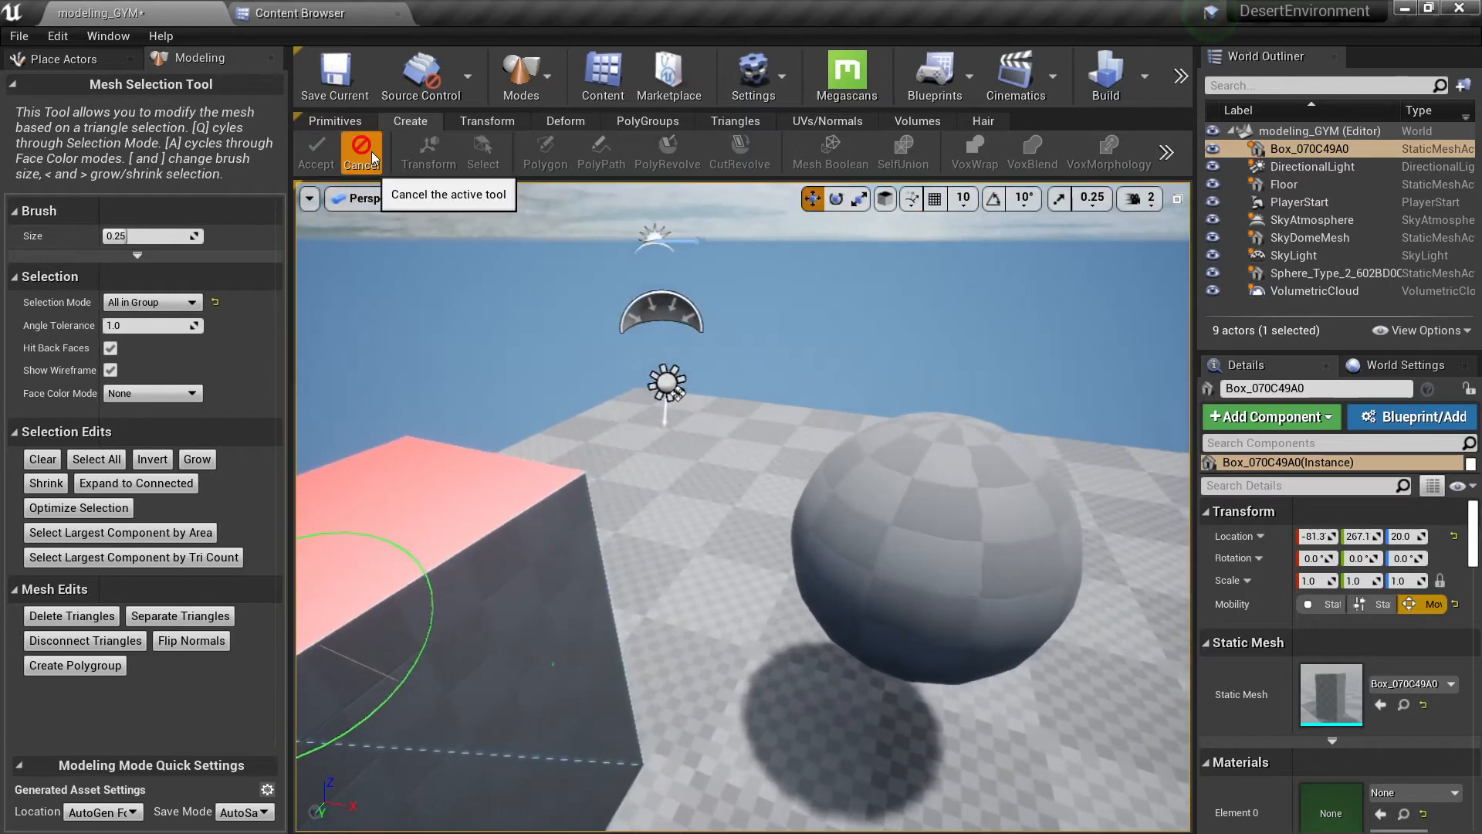
left_click(367, 164)
Select the sphere, start a fresh mesh selection on it, and set the selection mode to Brush.
key("w")
right_click_drag(726, 504, 842, 490)
left_click(728, 506)
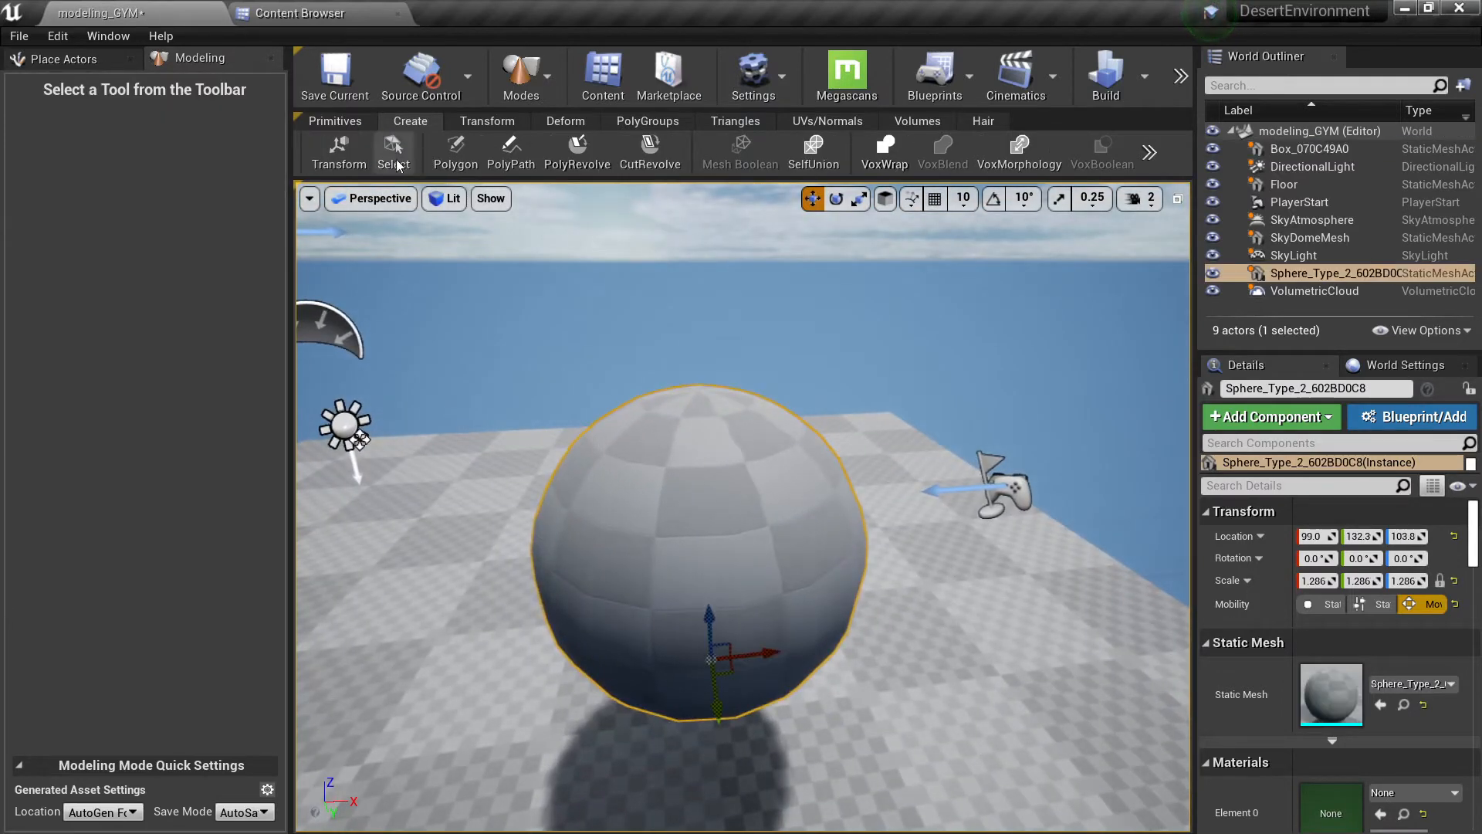
left_click(395, 157)
left_click_drag(697, 488, 715, 545)
left_click(362, 154)
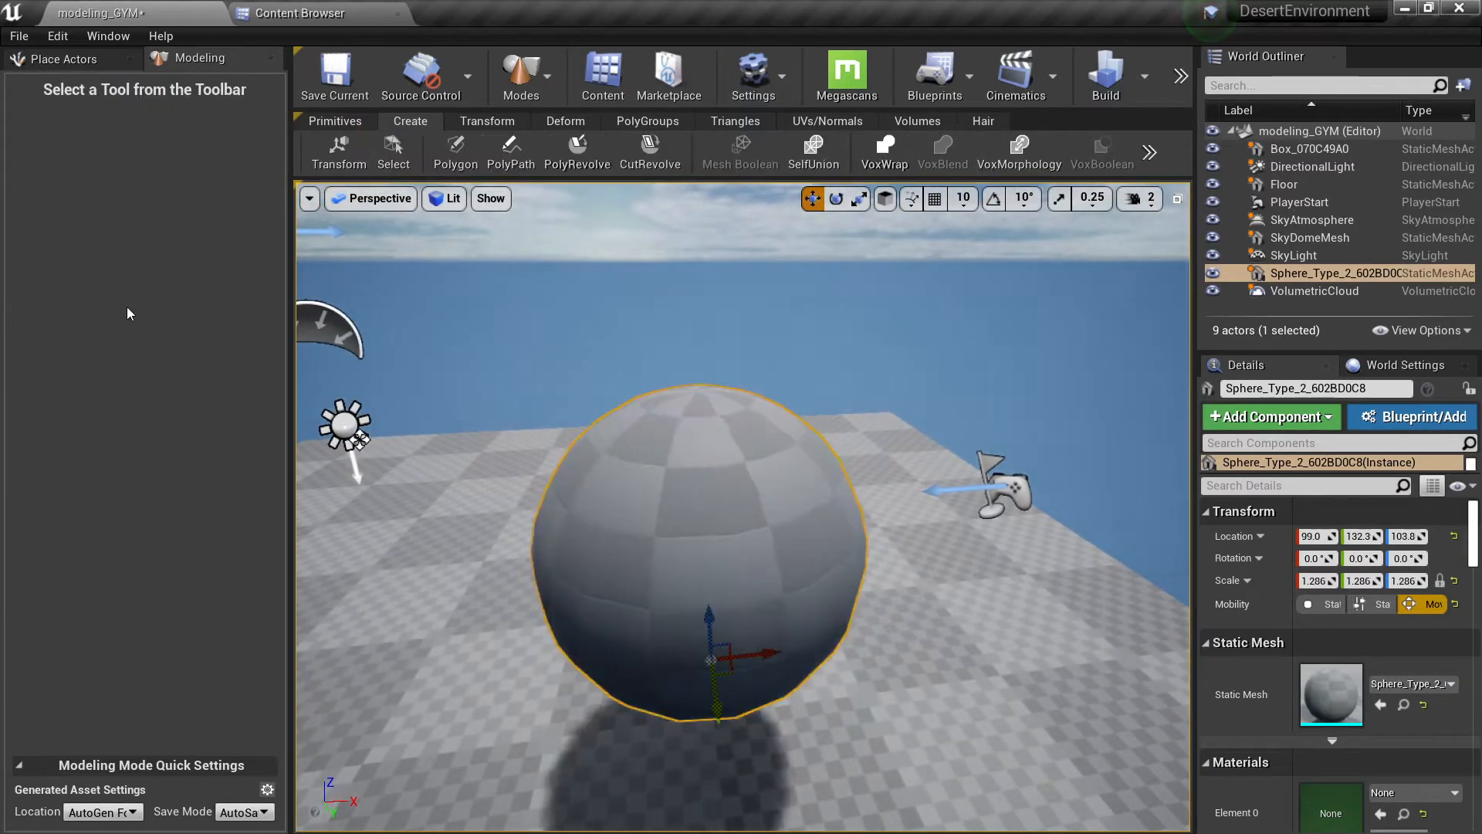
left_click(401, 169)
left_click(129, 301)
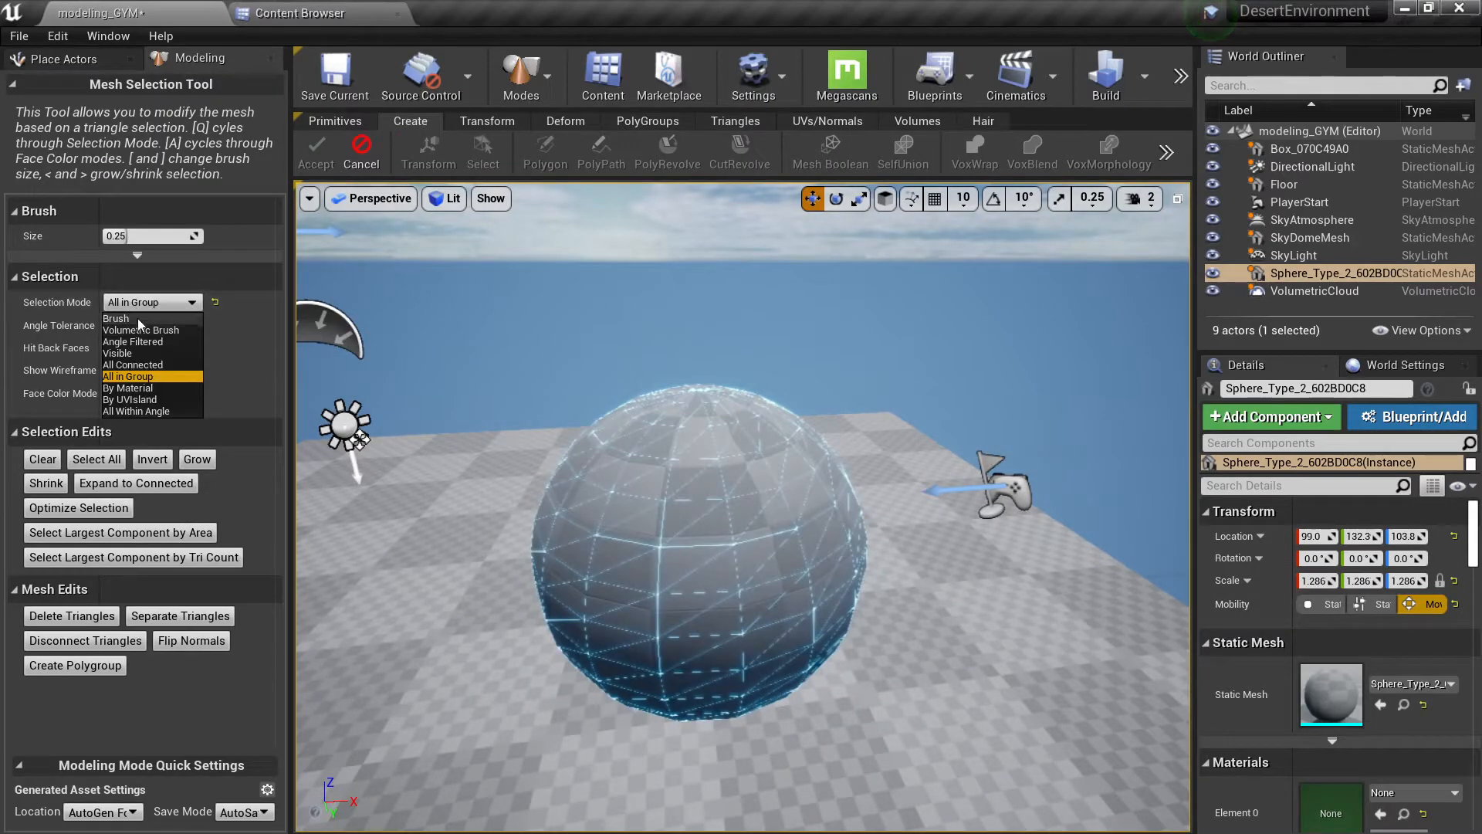
left_click(137, 318)
Brush-select a patch of faces on the sphere and optimize the selection.
right_click_drag(748, 551, 747, 546)
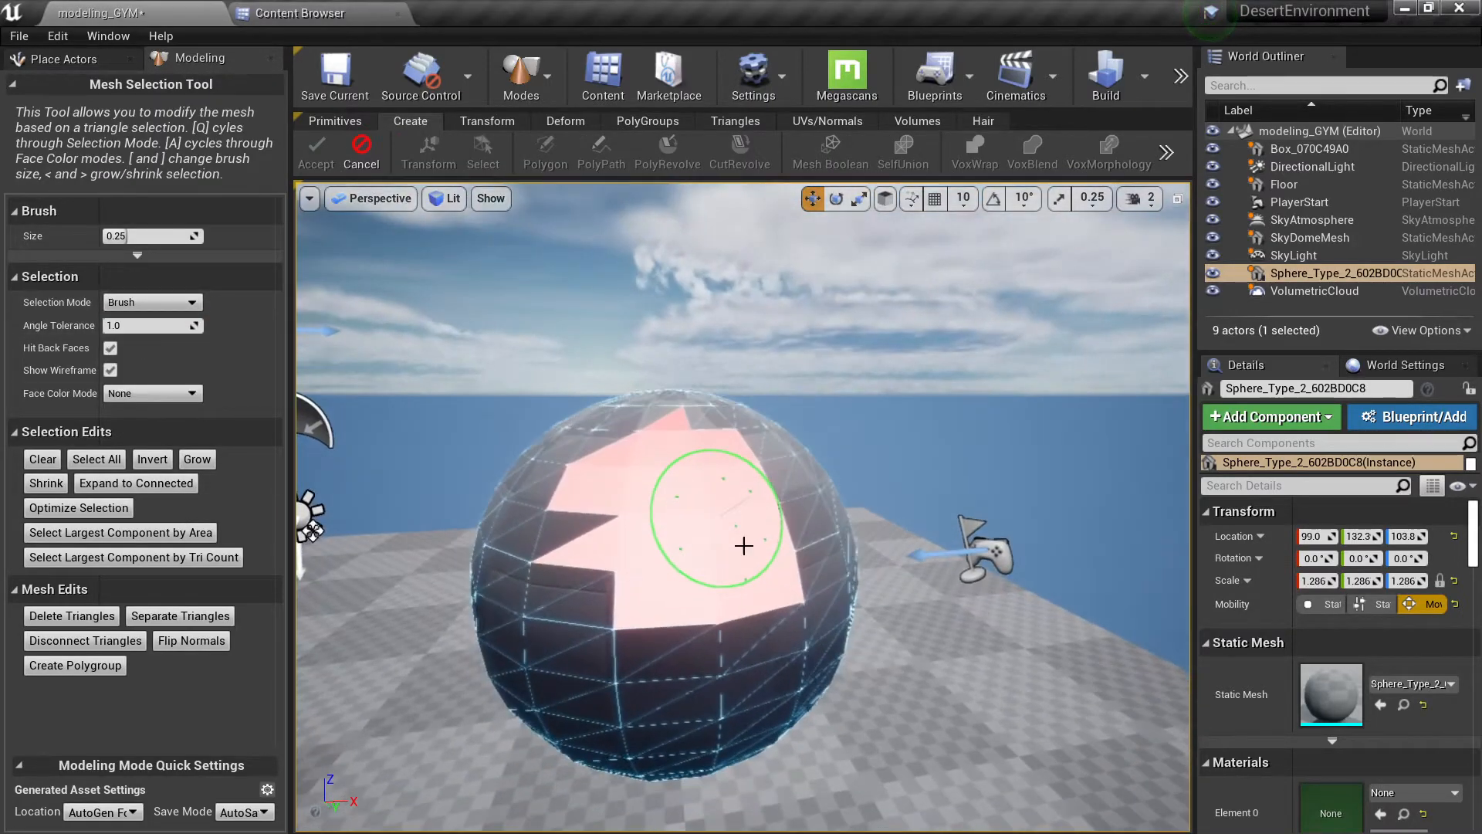
left_click(122, 515)
right_click_drag(679, 502, 739, 471)
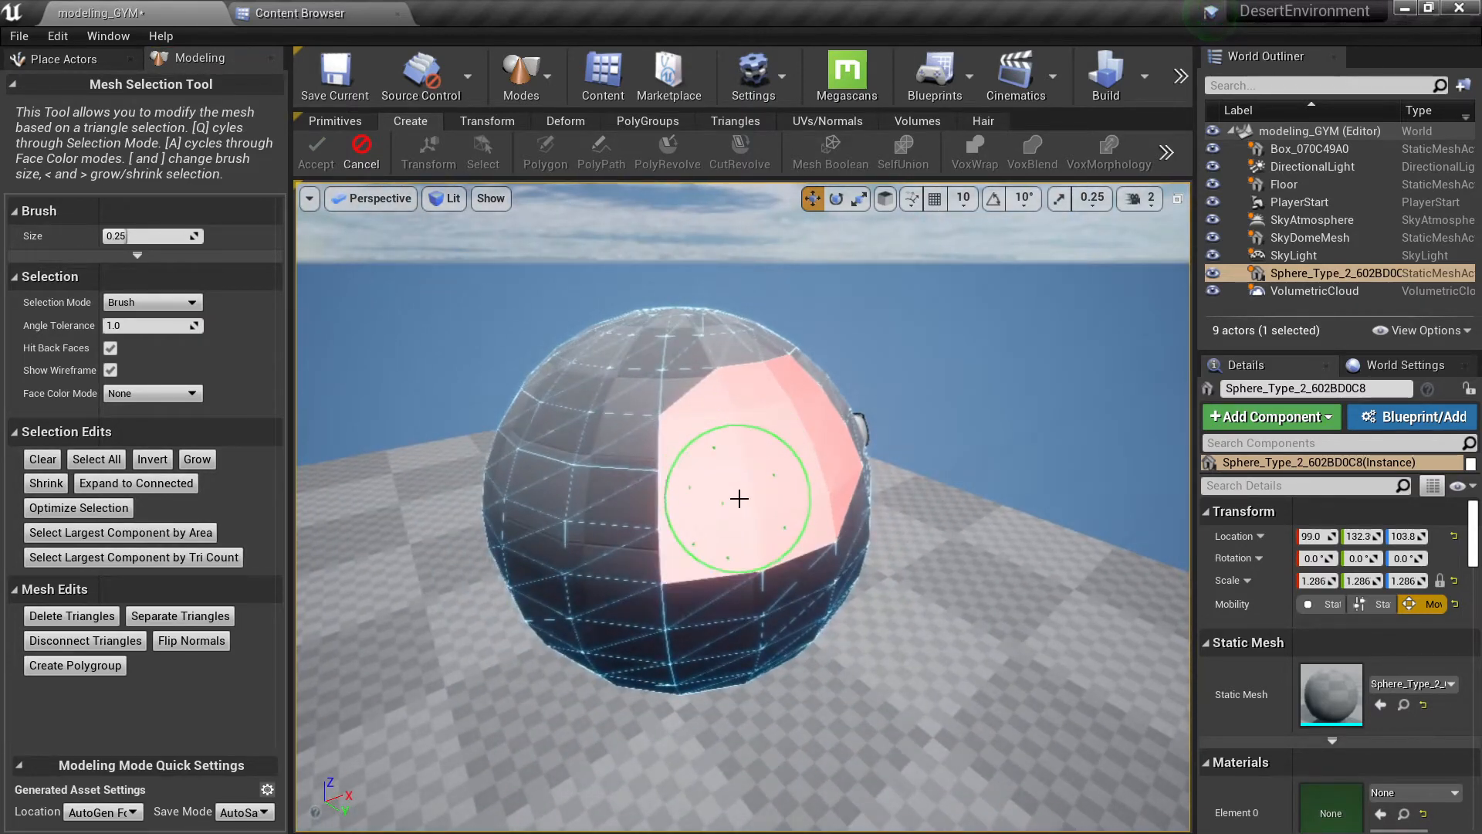
right_click_drag(717, 421, 626, 417)
left_click(124, 508)
mouse_move(722, 566)
right_mouse_down()
mouse_move(876, 496)
mouse_move(821, 463)
mouse_move(810, 189)
mouse_move(730, 369)
mouse_move(768, 463)
mouse_move(705, 430)
mouse_move(670, 531)
mouse_move(745, 397)
mouse_move(595, 437)
right_mouse_up()
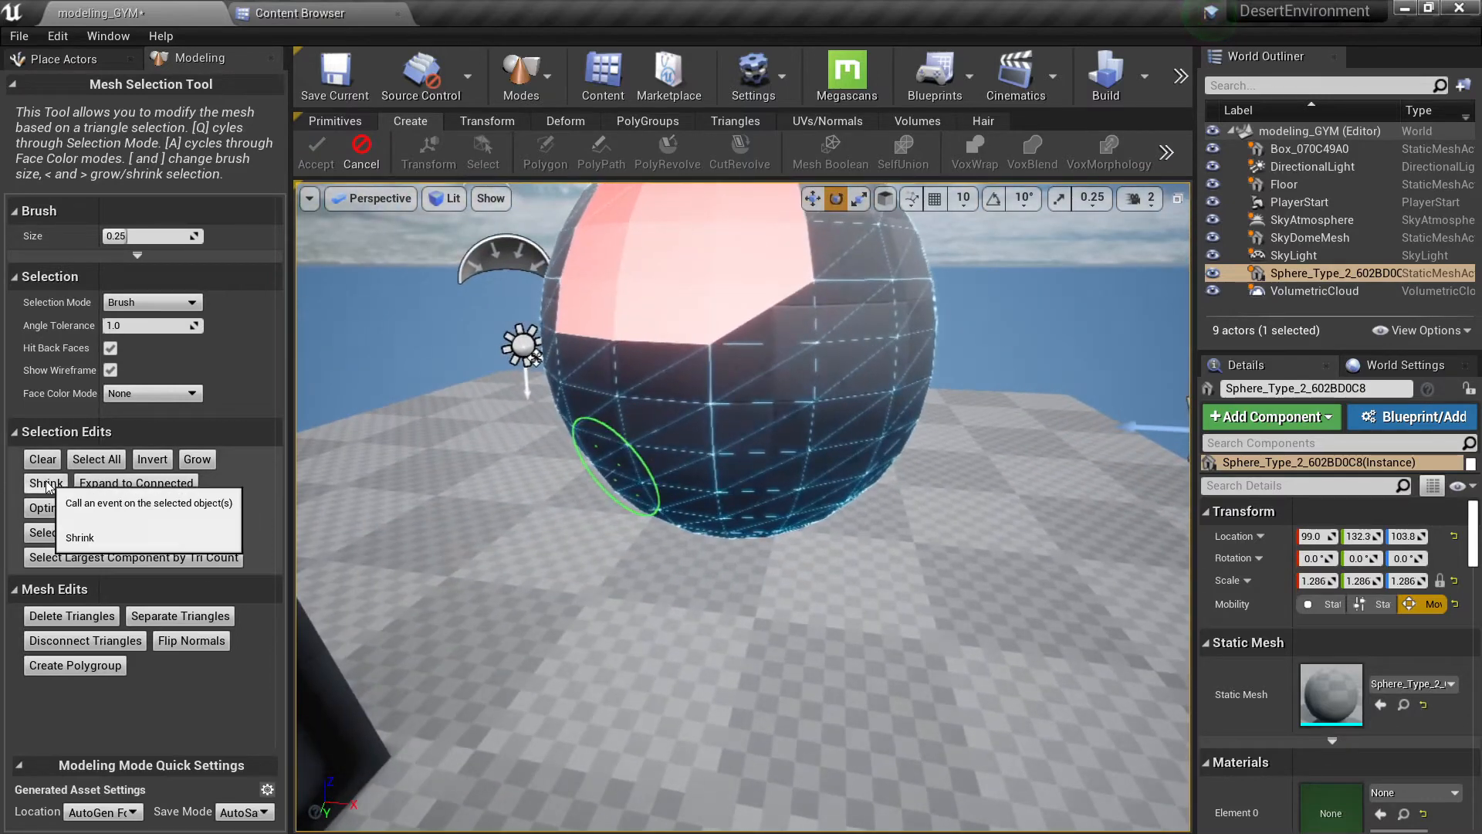
Shrink the sphere's face selection and expand it to all connected faces.
left_click(46, 483)
right_click_drag(420, 440, 423, 519)
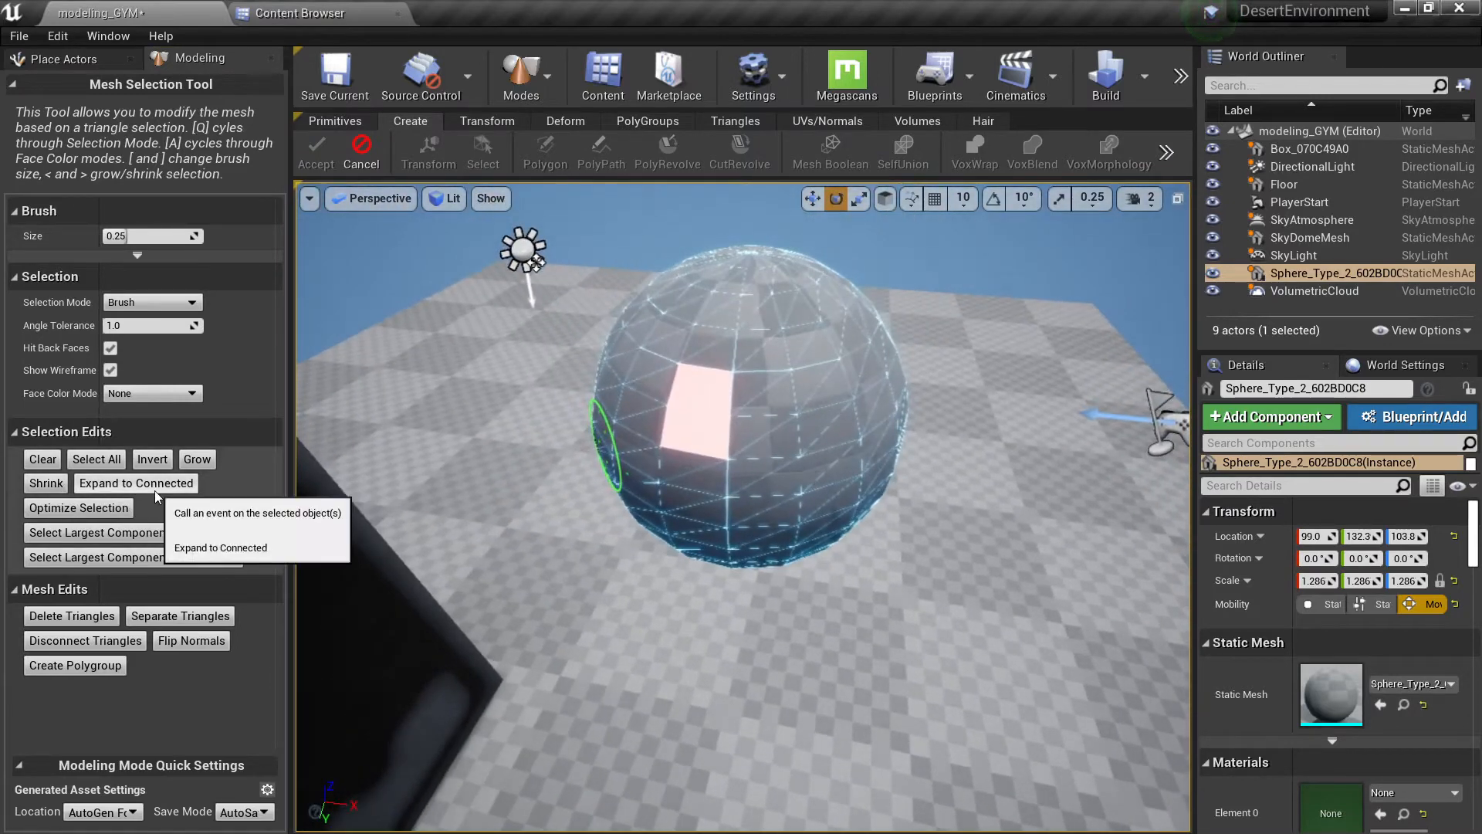
left_click(160, 485)
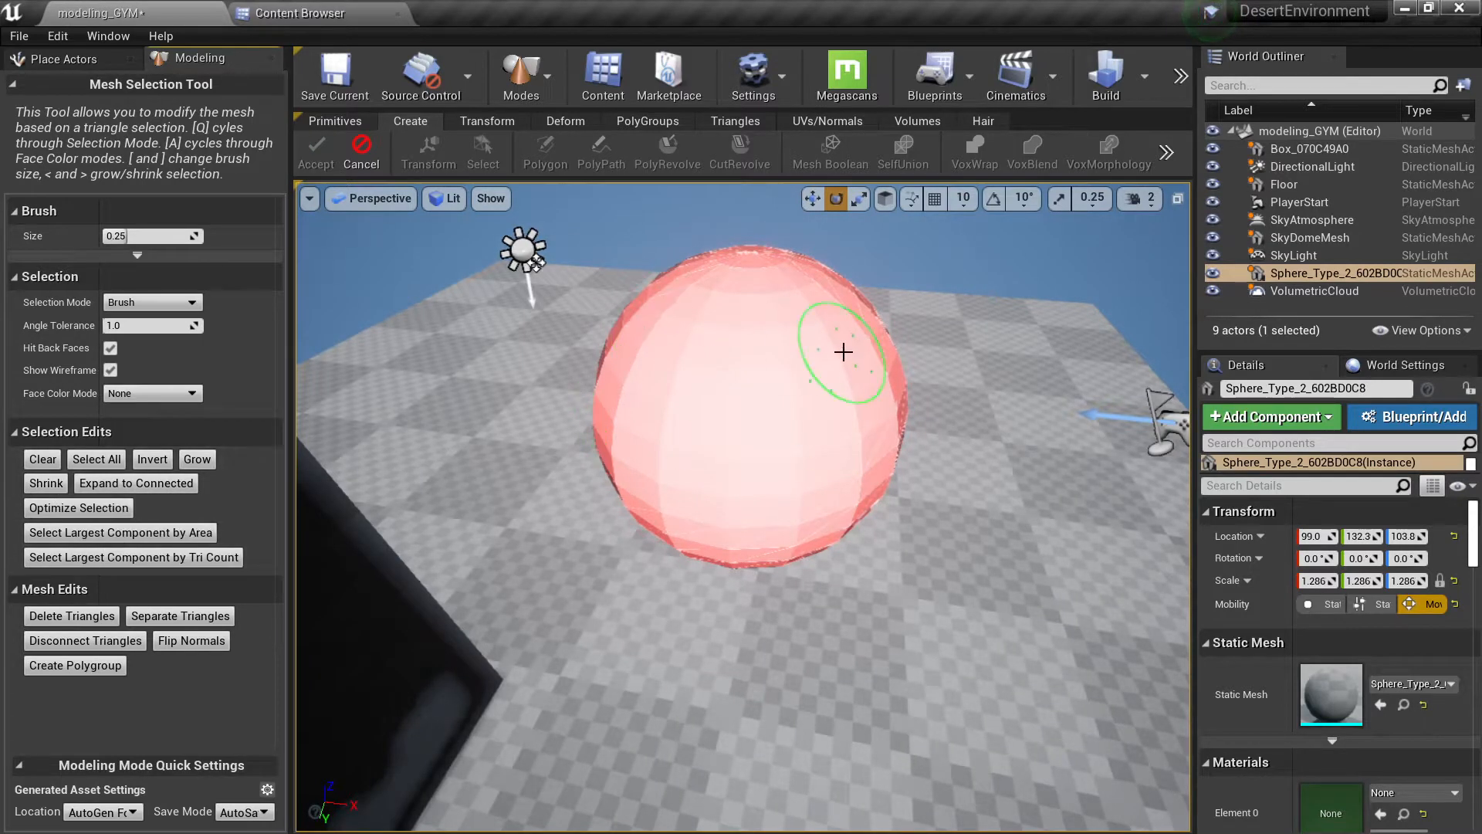
Shrink the sphere's face selection repeatedly and grow it again.
left_click(47, 483)
left_click(48, 487)
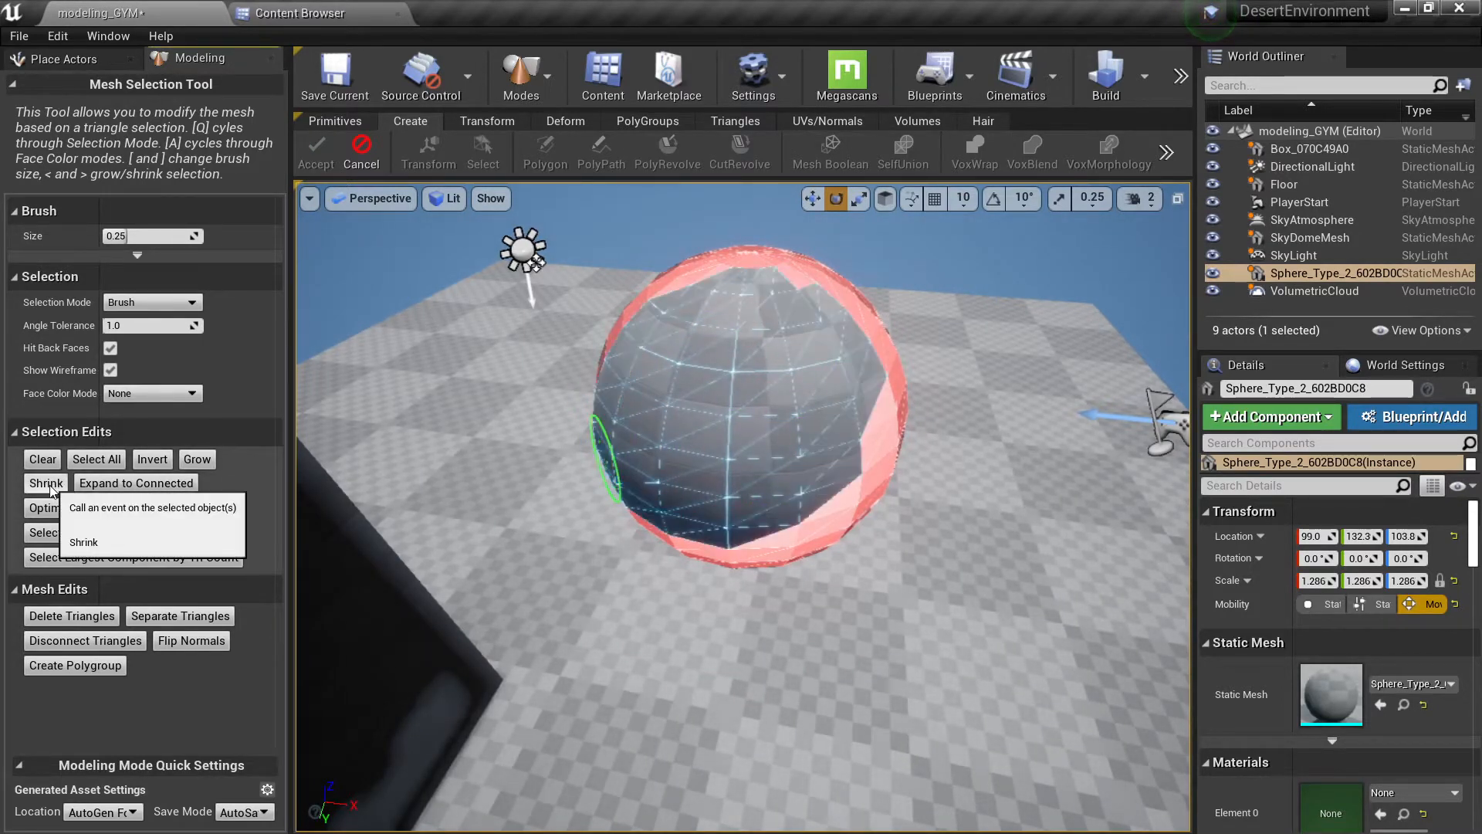
mouse_move(760, 446)
right_mouse_down()
mouse_move(880, 423)
mouse_move(761, 446)
right_mouse_up()
left_click(208, 467)
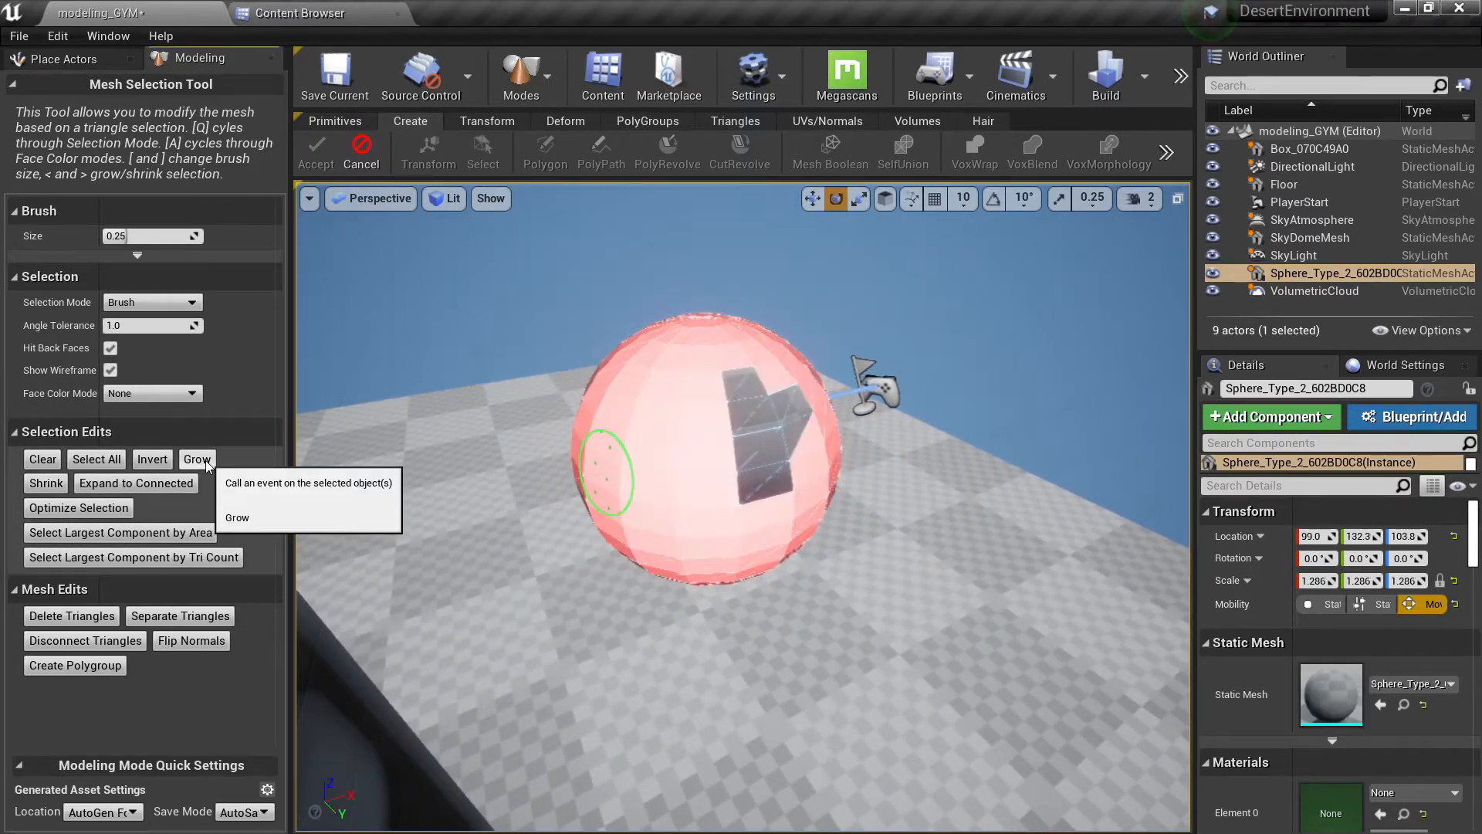
Invert the sphere's face selection and replace it with a selection of all faces.
left_click(151, 460)
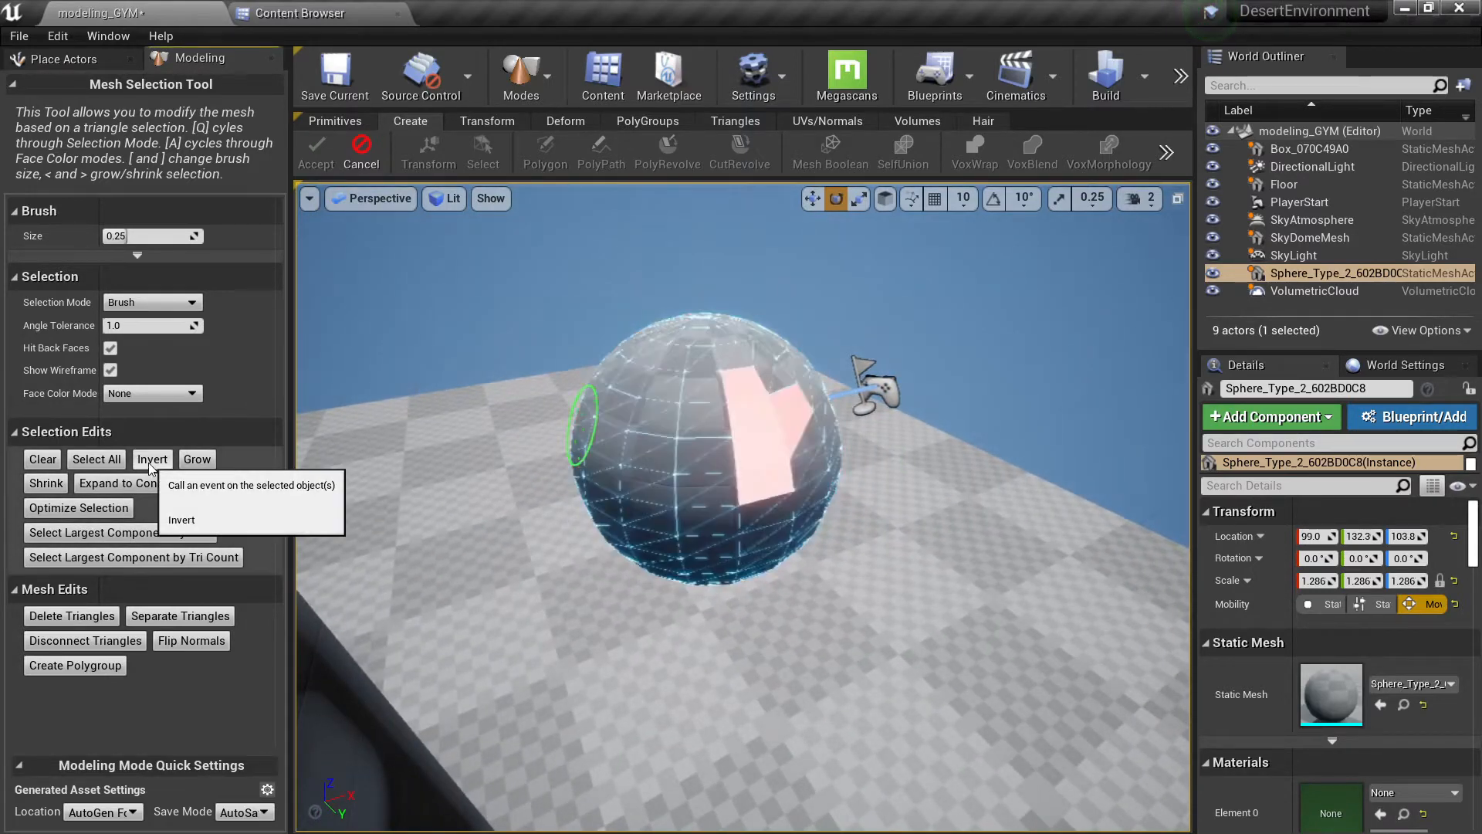
left_click(43, 459)
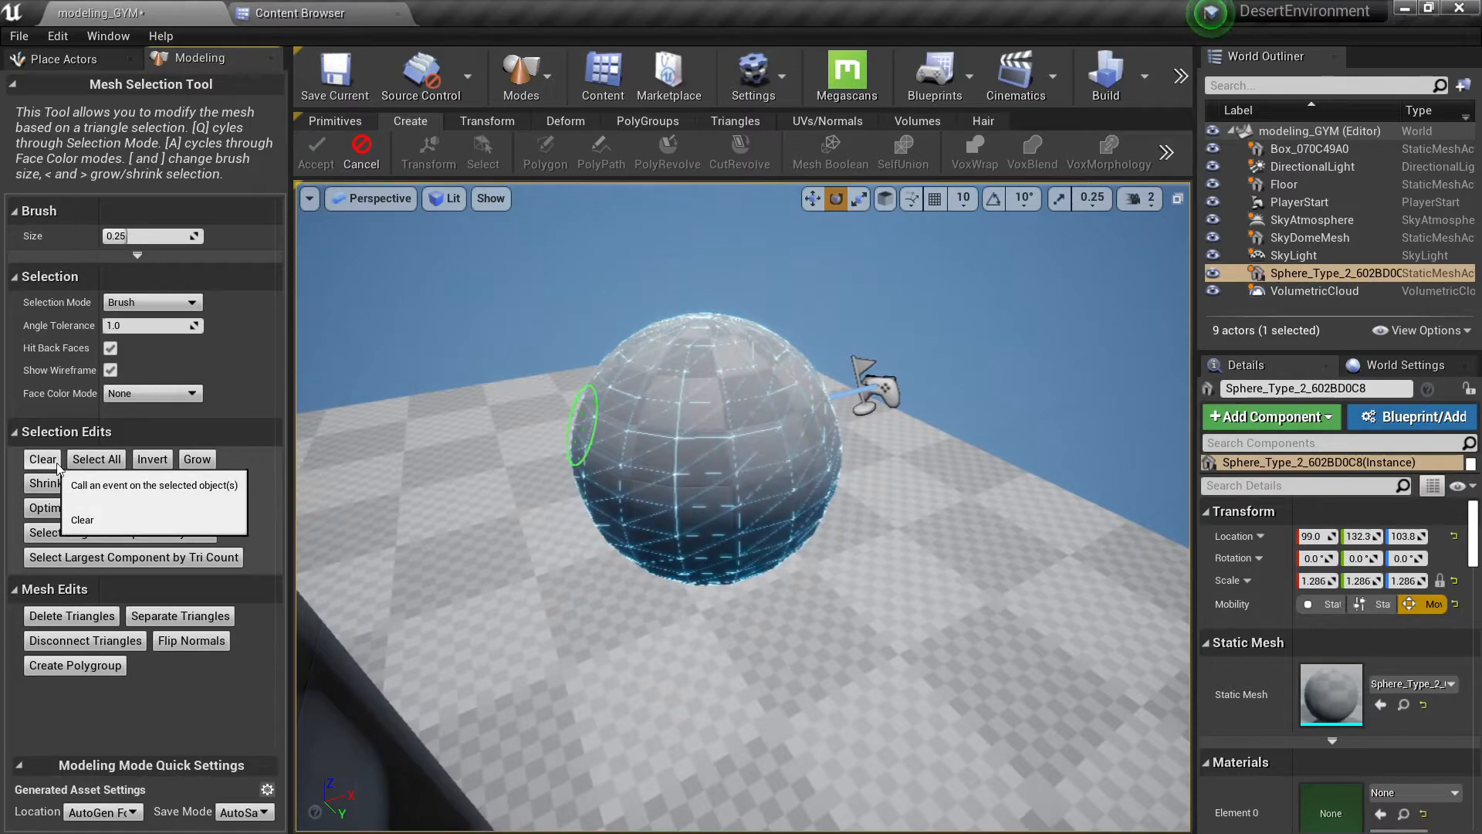
left_click(96, 460)
Examine the fully selected sphere and the neighbouring box from several angles.
mouse_move(746, 415)
right_mouse_down()
mouse_move(737, 378)
mouse_move(706, 367)
mouse_move(622, 380)
mouse_move(645, 388)
right_mouse_up()
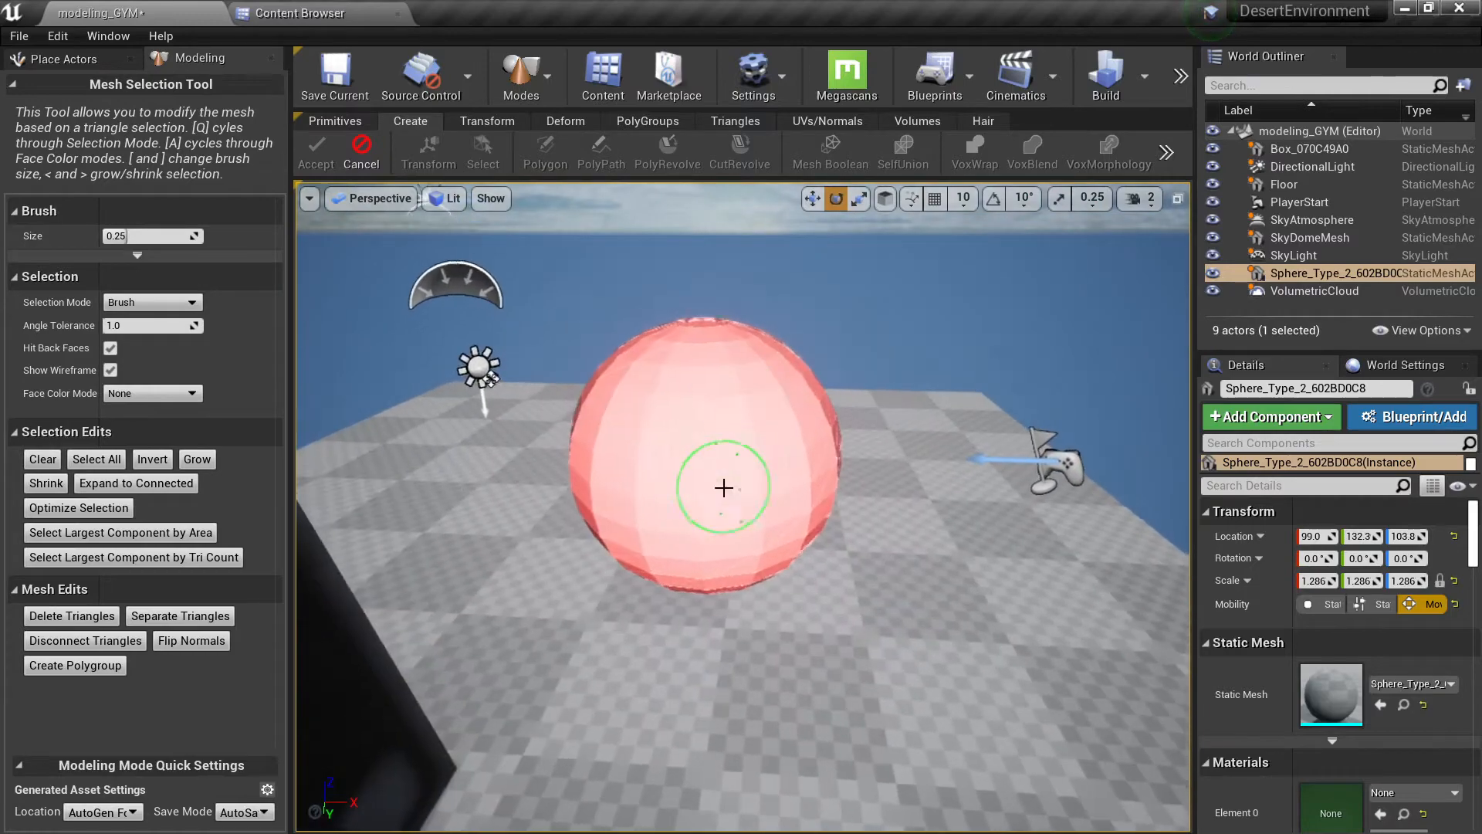
mouse_move(723, 448)
right_mouse_down()
mouse_move(764, 438)
mouse_move(701, 413)
right_mouse_up()
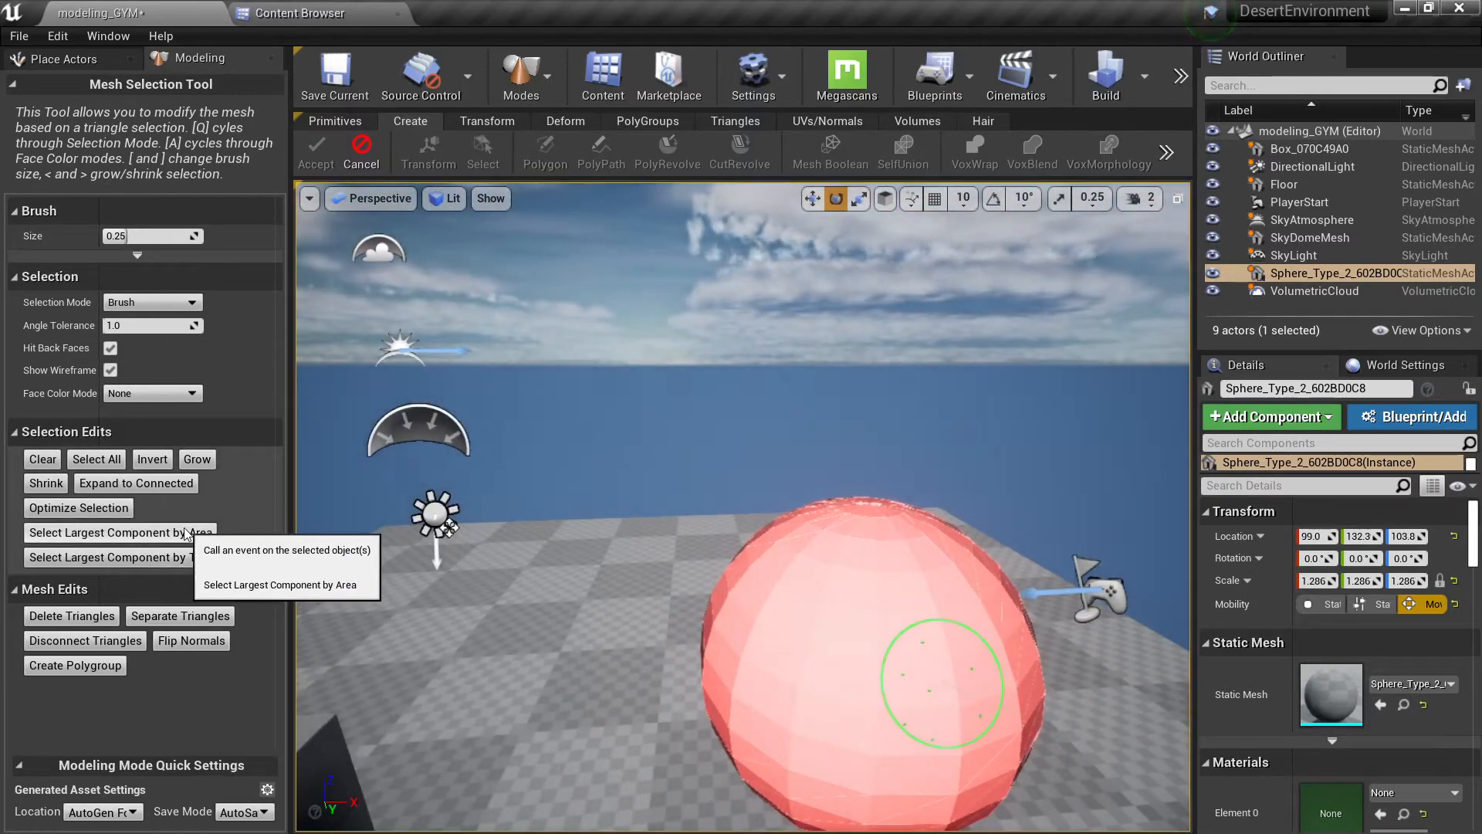
right_click_drag(403, 589, 375, 652)
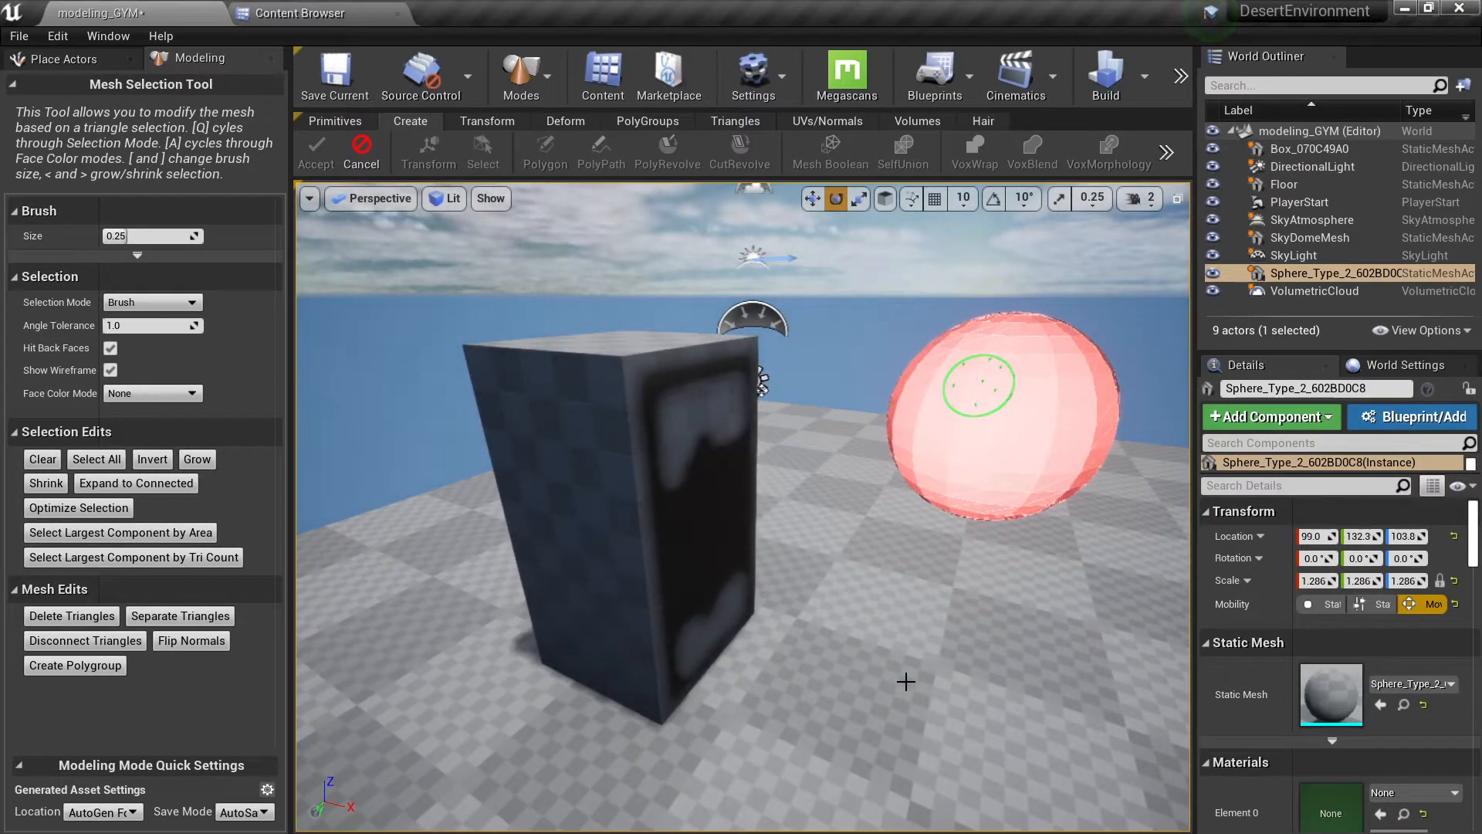
right_click_drag(337, 441, 455, 456)
key("w")
key("s")
mouse_move(607, 263)
right_mouse_down()
mouse_move(795, 334)
mouse_move(744, 540)
mouse_move(735, 503)
right_mouse_up()
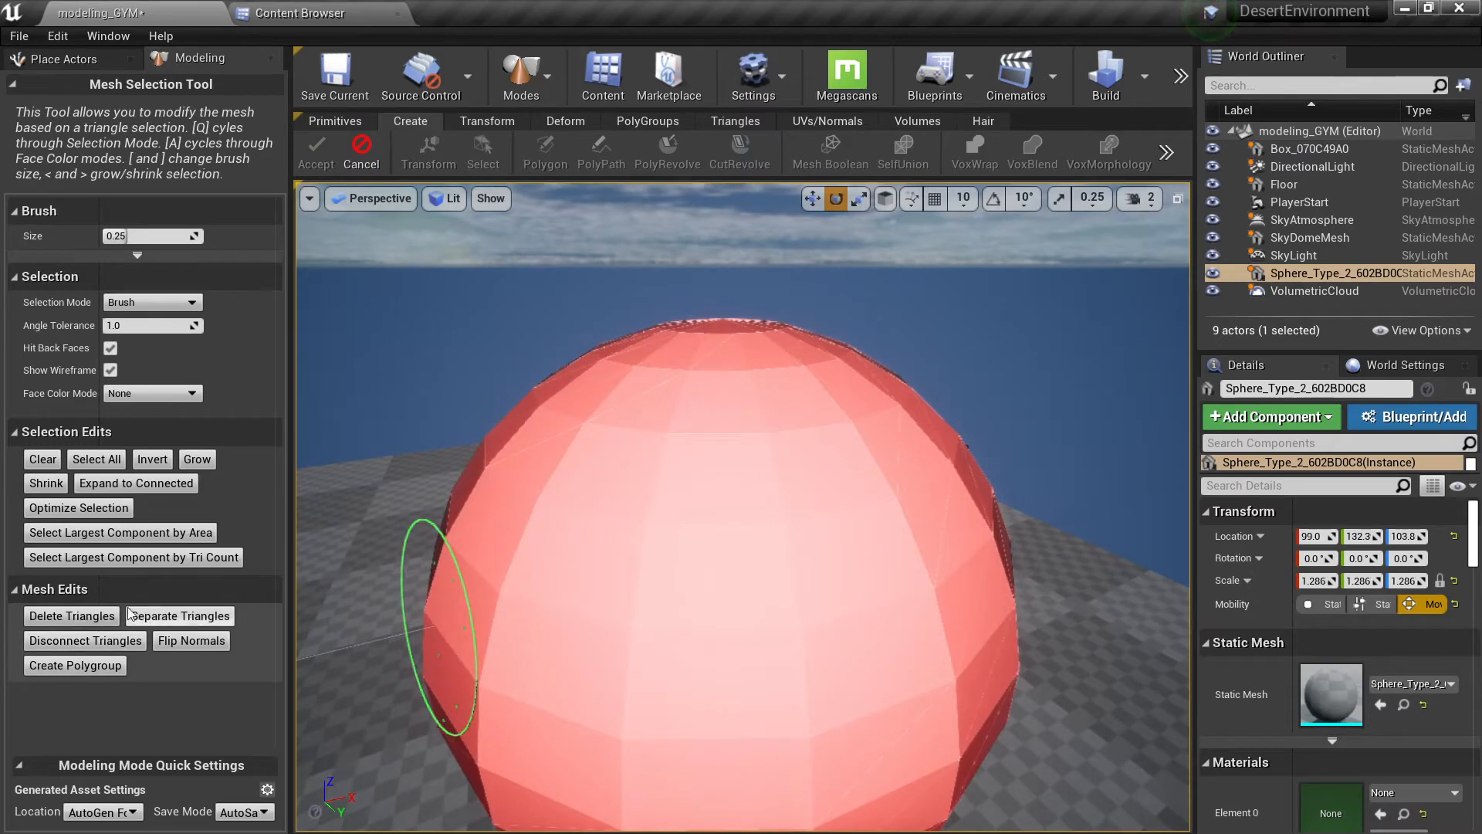
right_click_drag(456, 535, 480, 534)
key("s")
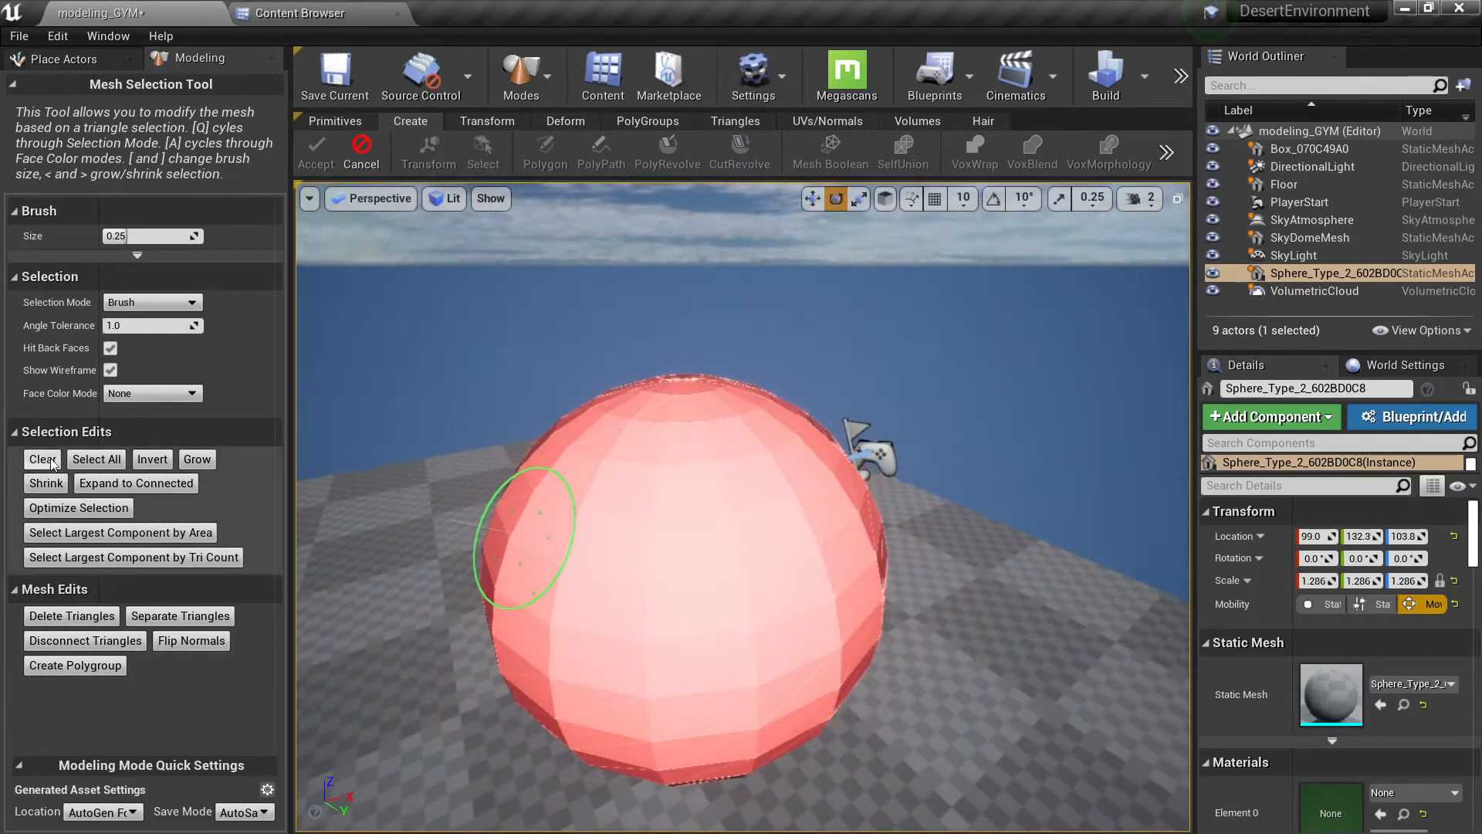
Clear the selection, brush-select a patch on the sphere's side, and delete its triangles.
left_click(42, 459)
left_click(640, 537)
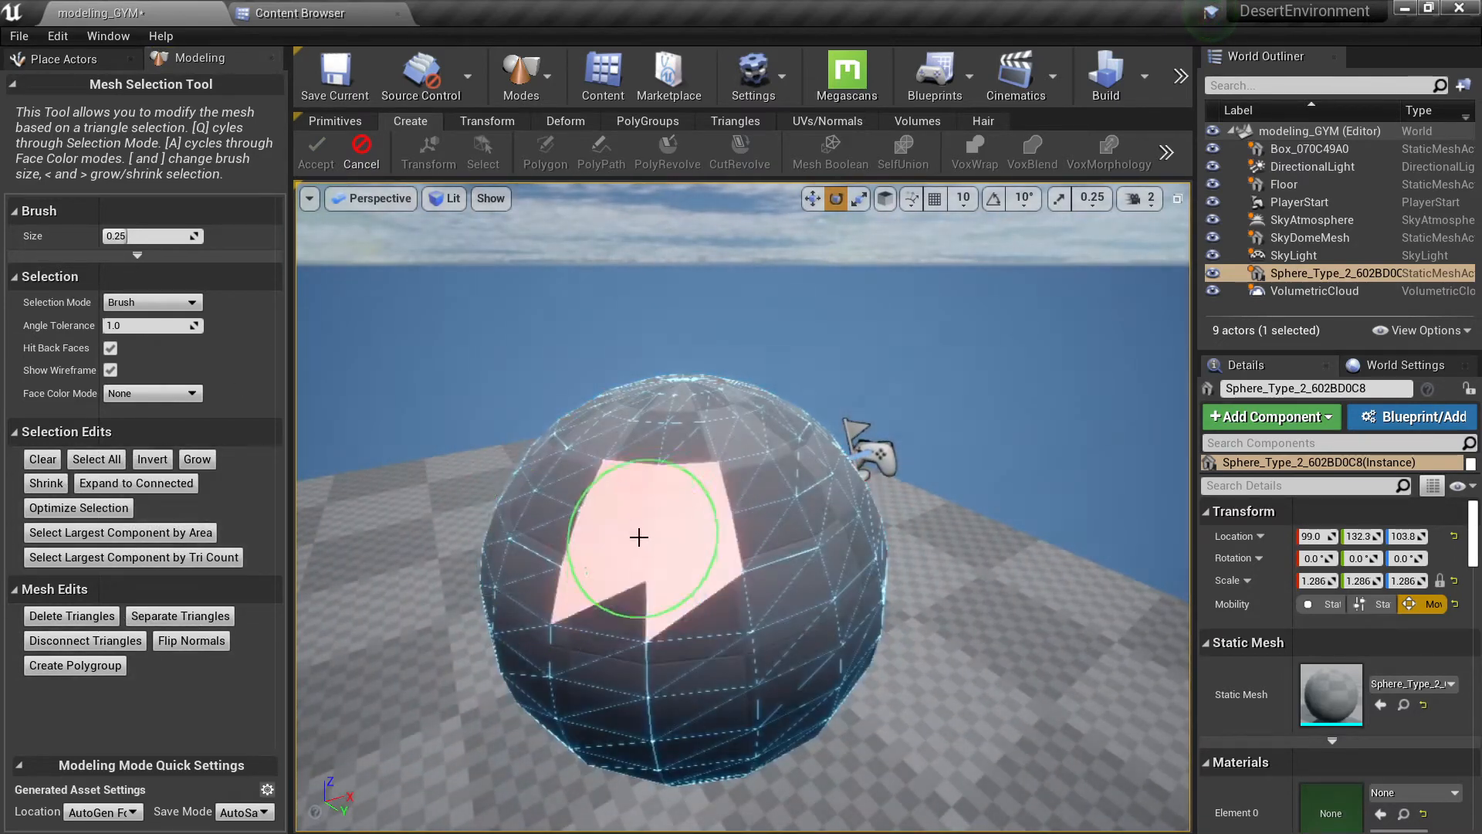
left_click(108, 617)
key("d")
right_click_drag(750, 527, 690, 543)
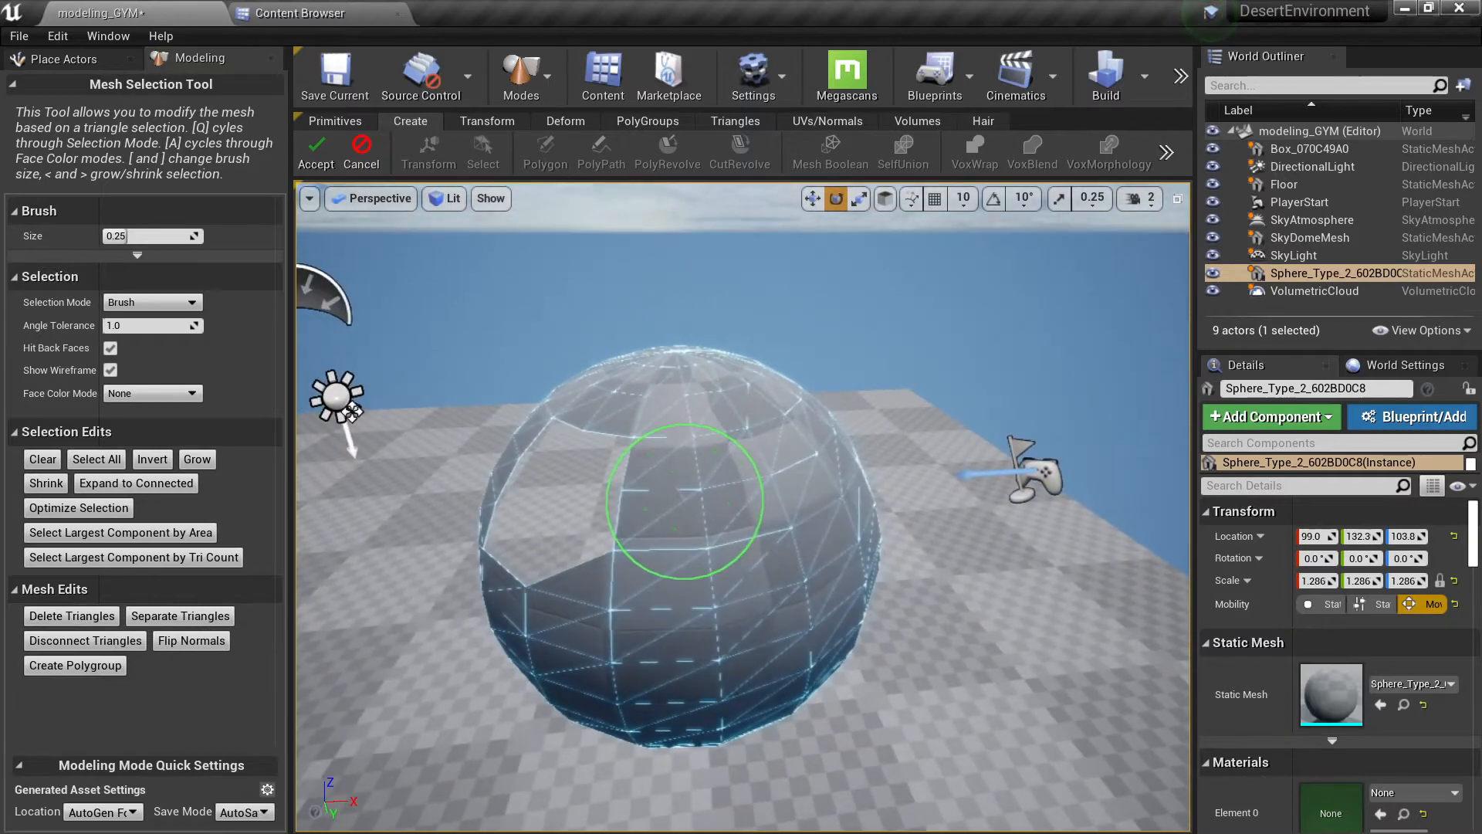
Brush-select the faces beside the sphere's hole, separate them into their own mesh, and accept the edit.
left_click(703, 479)
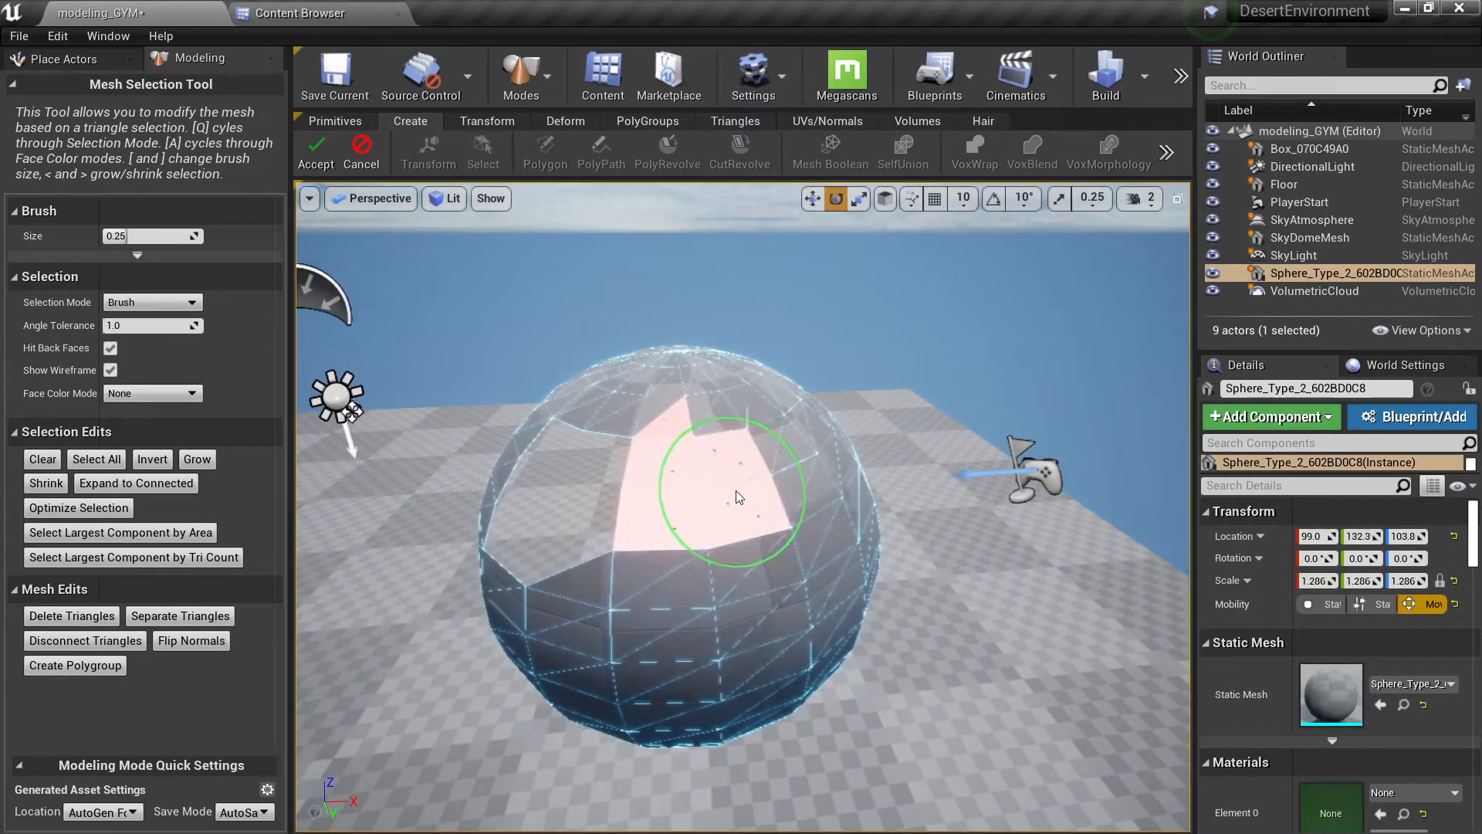
left_click(234, 609)
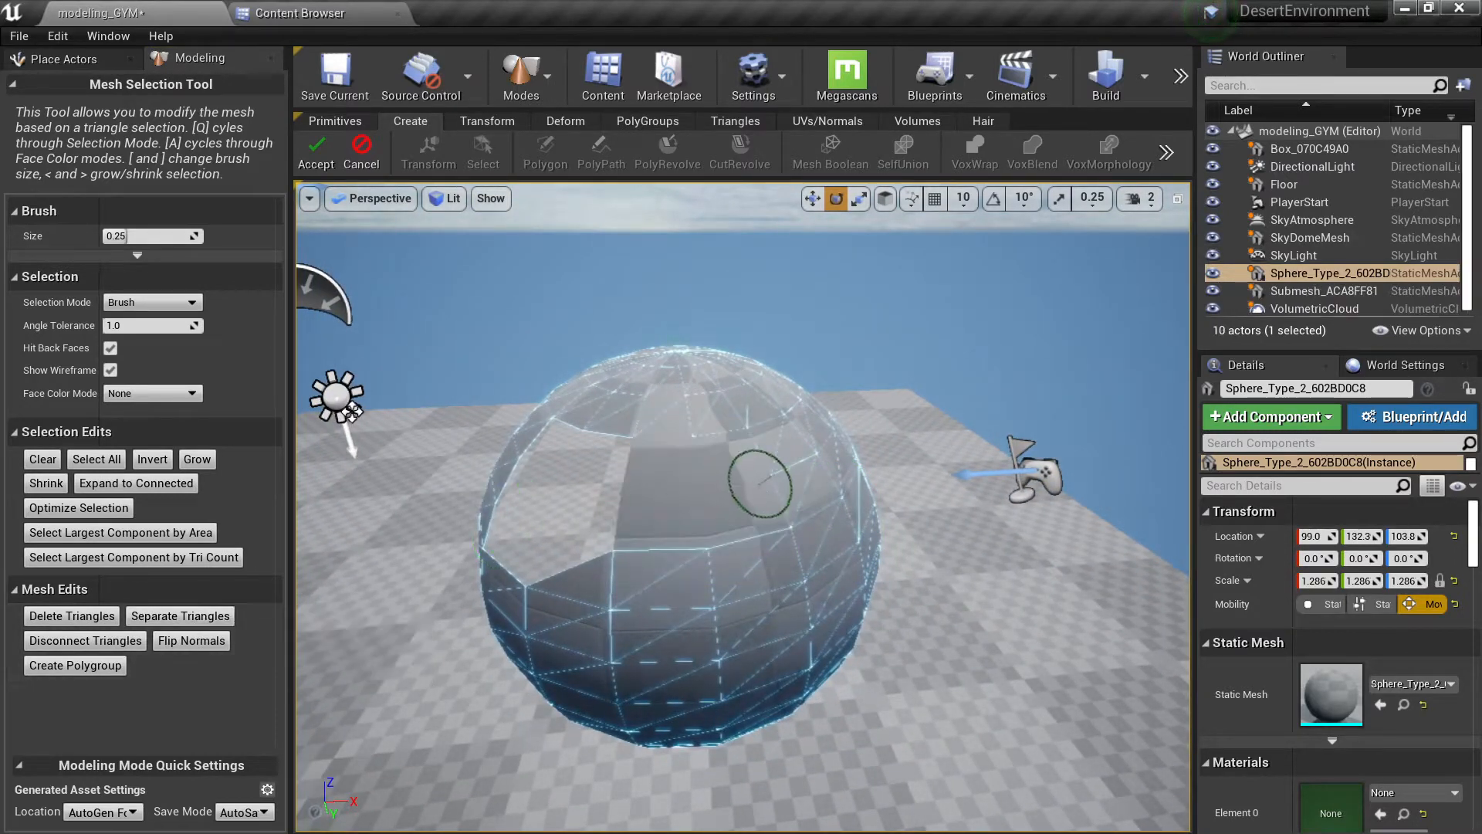
mouse_move(762, 490)
right_mouse_down()
mouse_move(647, 552)
mouse_move(628, 489)
mouse_move(757, 483)
right_mouse_up()
key("w")
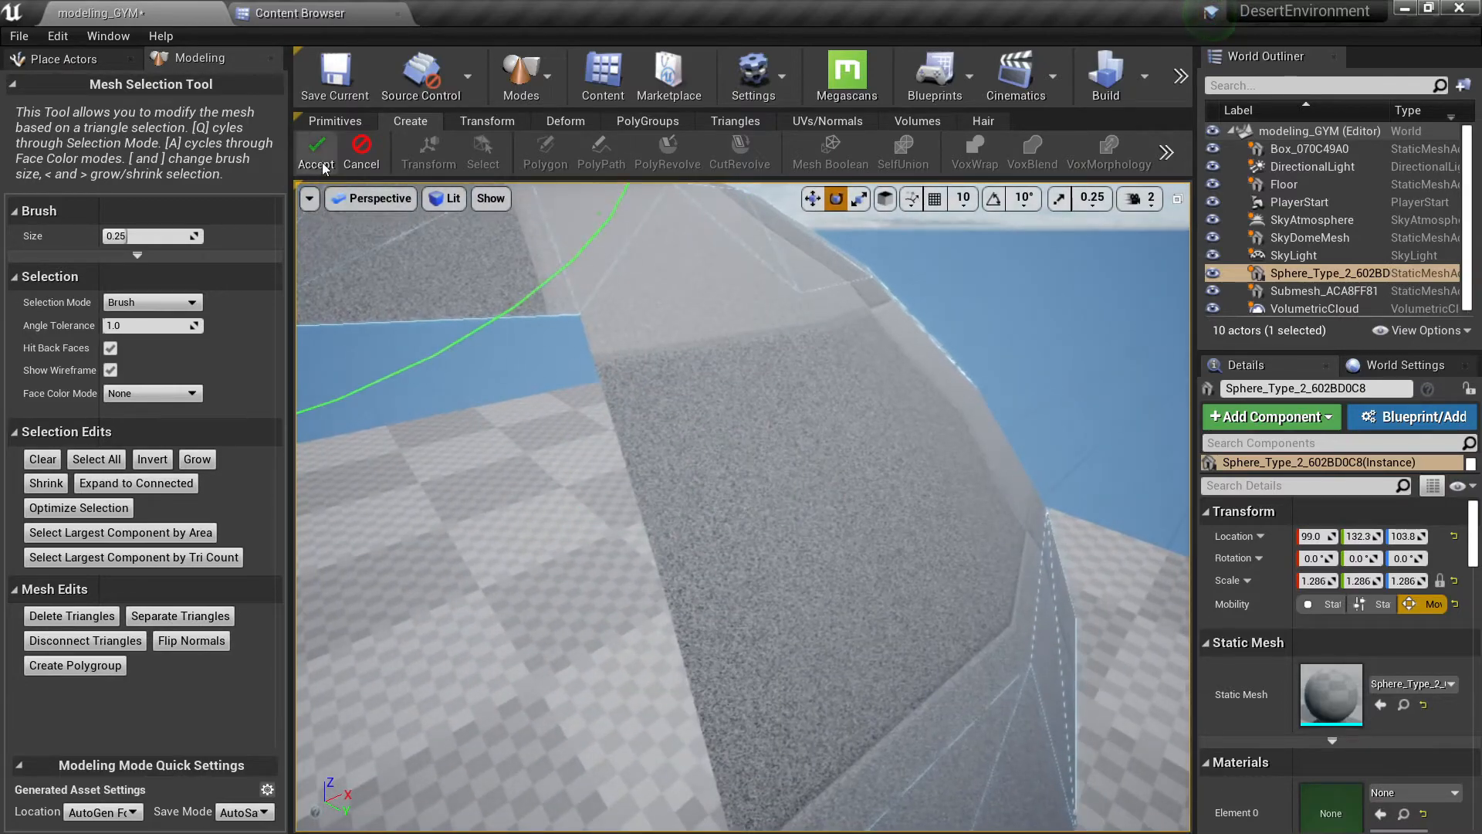
left_click(317, 152)
Select and frame the separated submesh to inspect it against the sphere.
left_click(743, 361)
key("f")
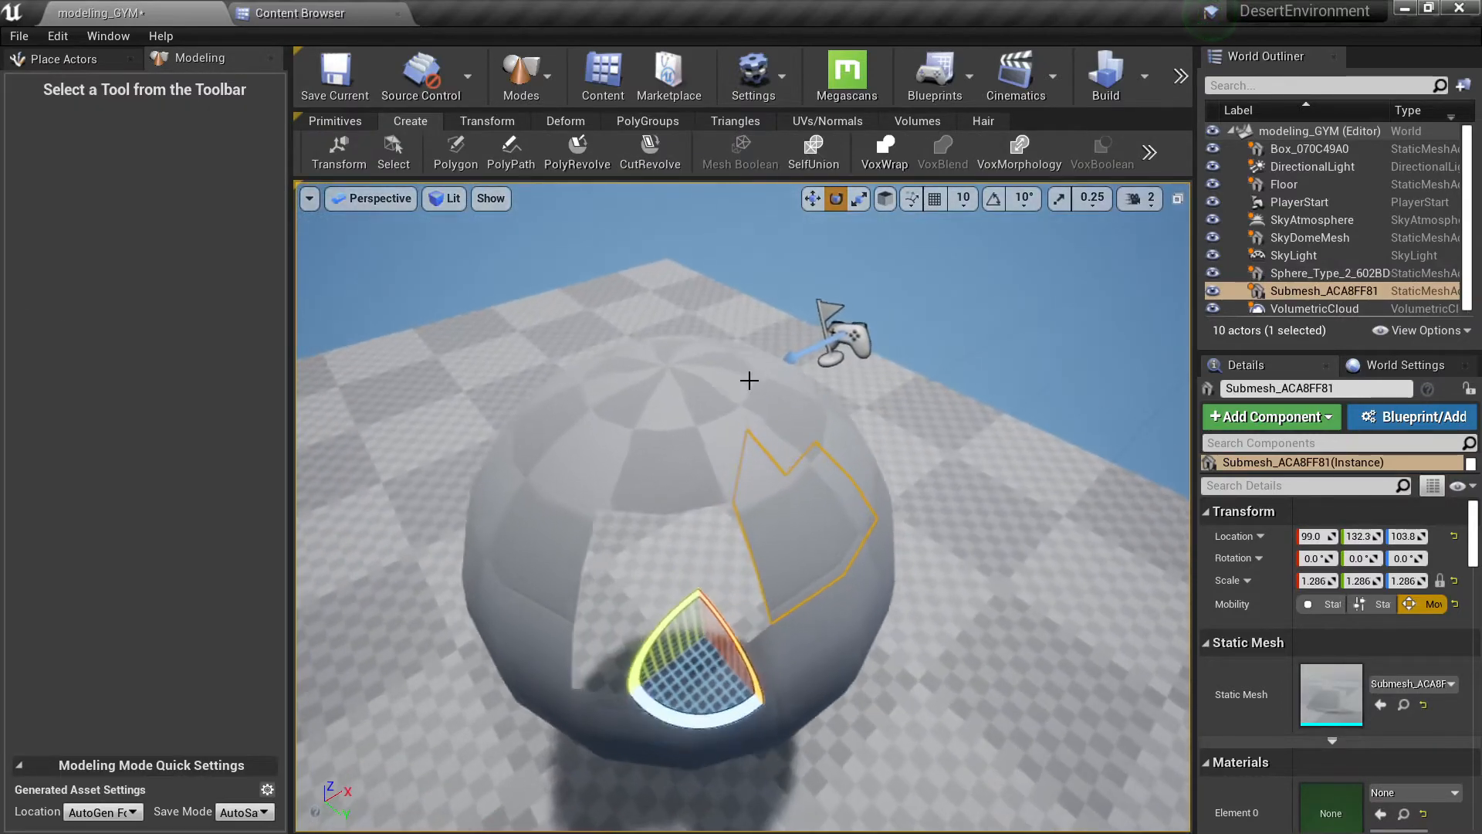
left_click(632, 454)
left_click(784, 494)
left_click_drag(785, 494, 641, 467, "alt")
Brush-select another patch of the sphere's faces, disconnect its triangles, and finish the mesh edit.
left_click(810, 418)
left_click(394, 152)
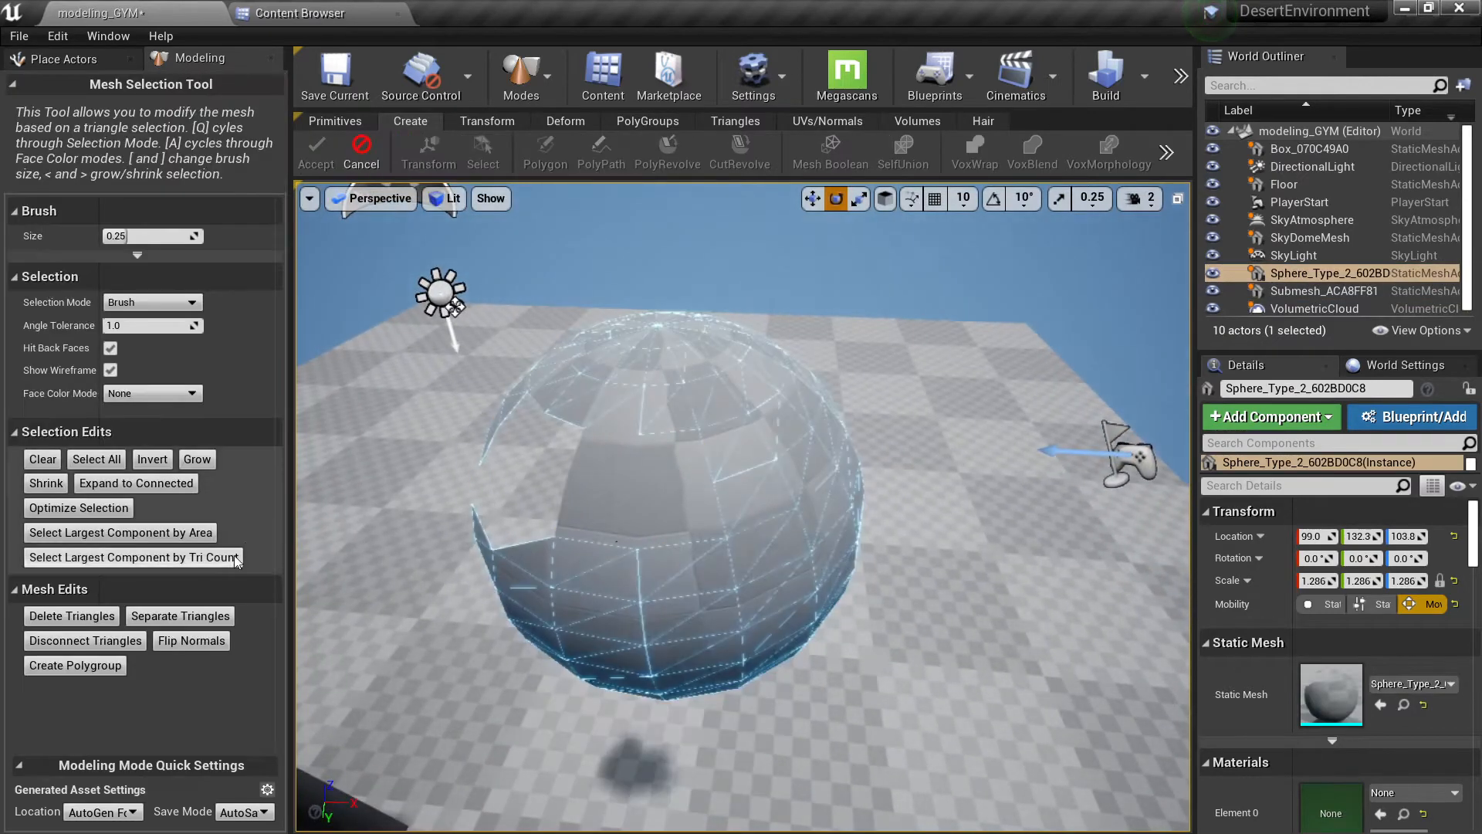
left_click_drag(772, 448, 701, 468, "alt")
left_click(718, 472)
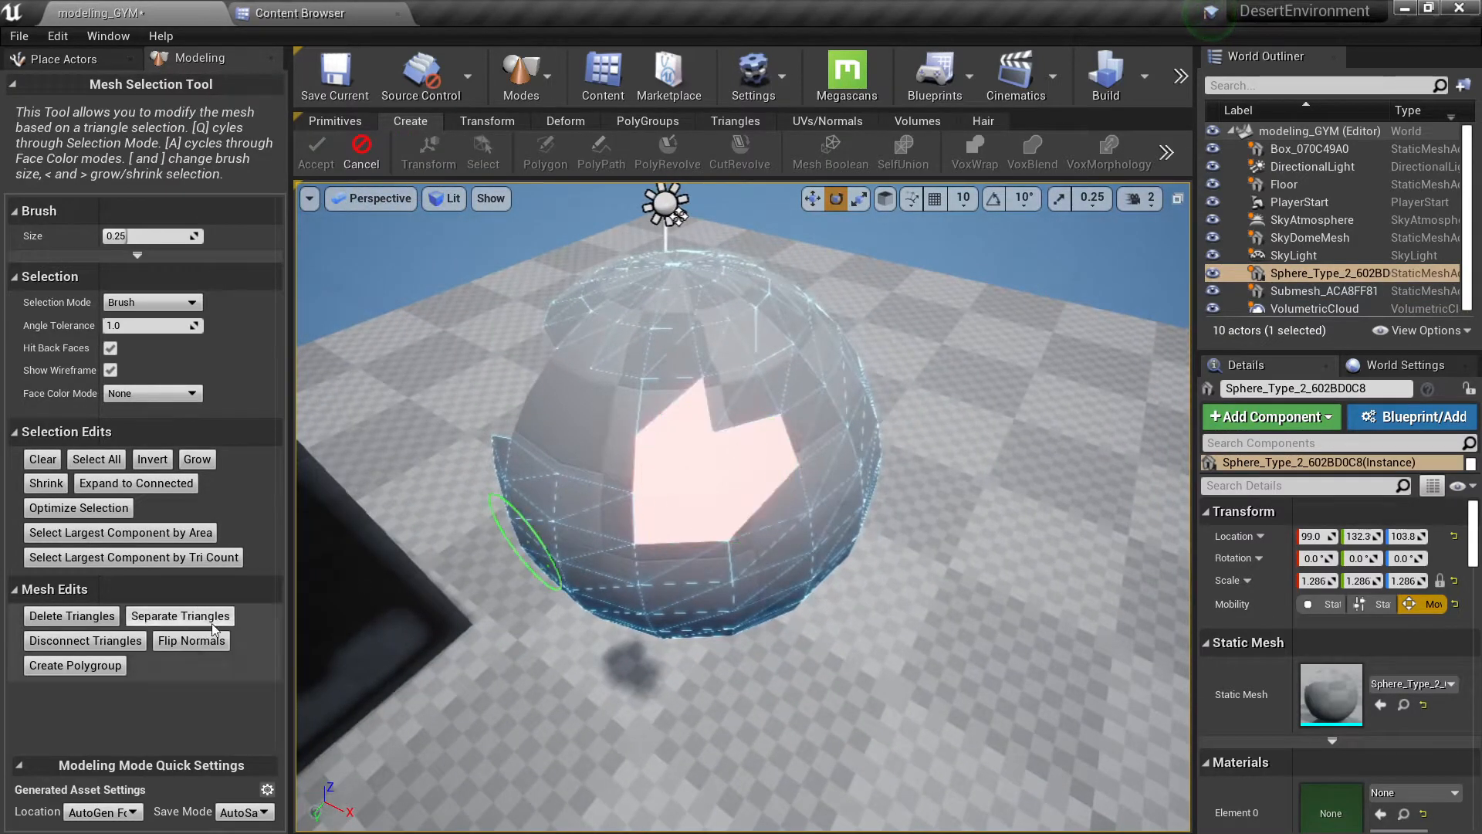
right_click_drag(757, 351, 706, 297)
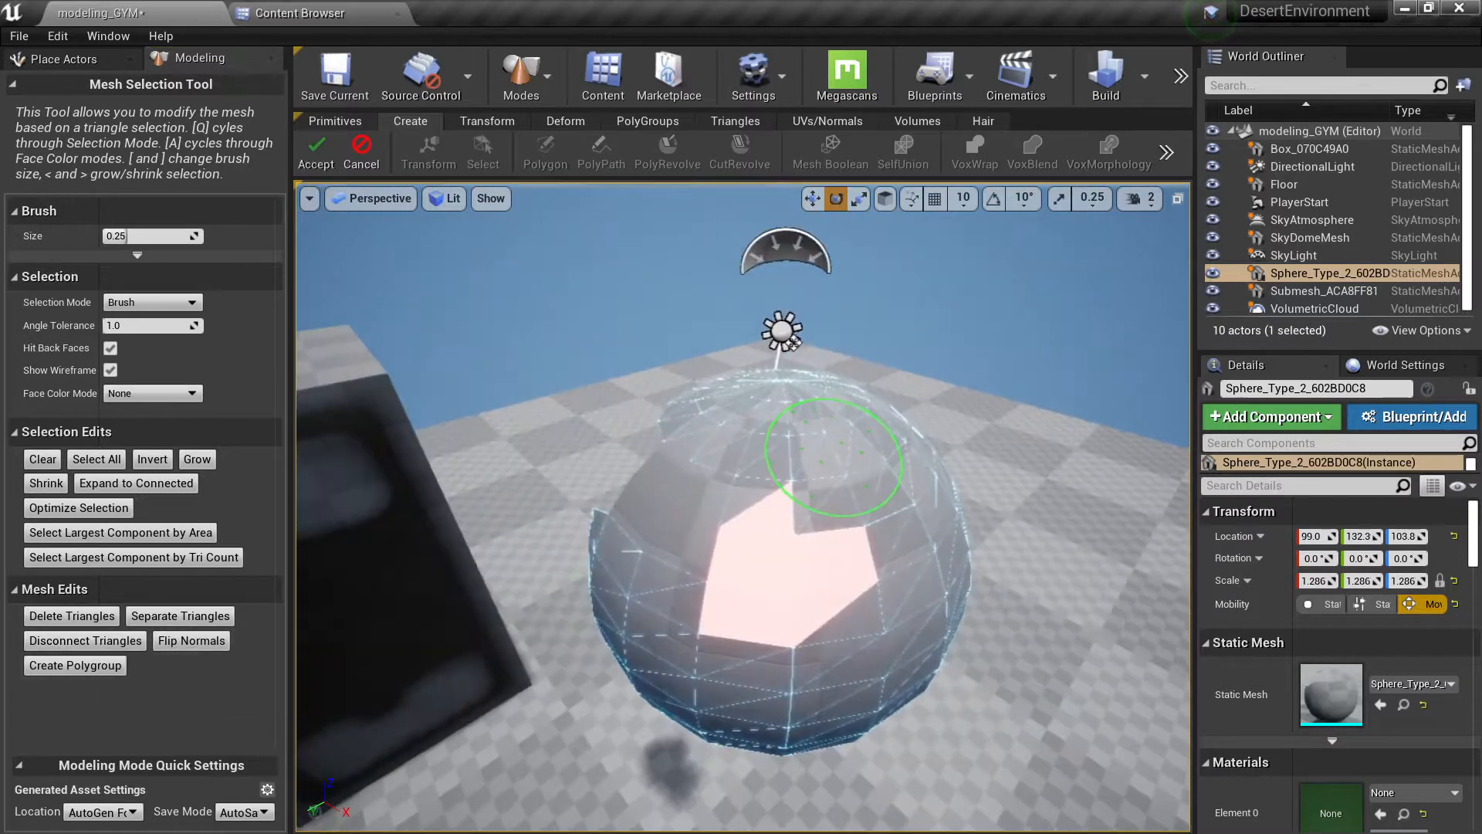
left_click(363, 153)
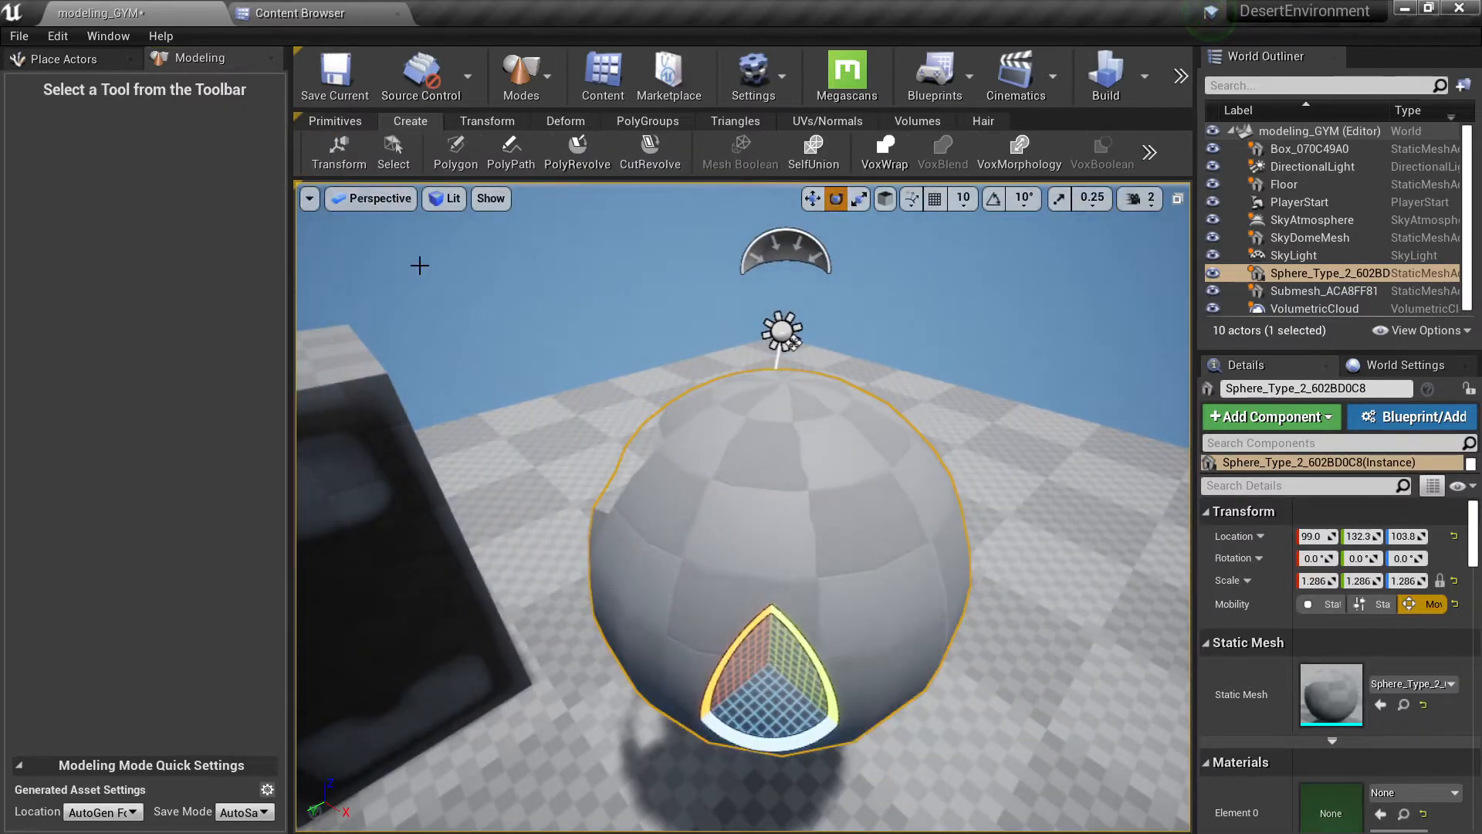
Try the All Connected selection mode on the sphere and cancel the mesh selection.
left_click(392, 159)
left_click(153, 302)
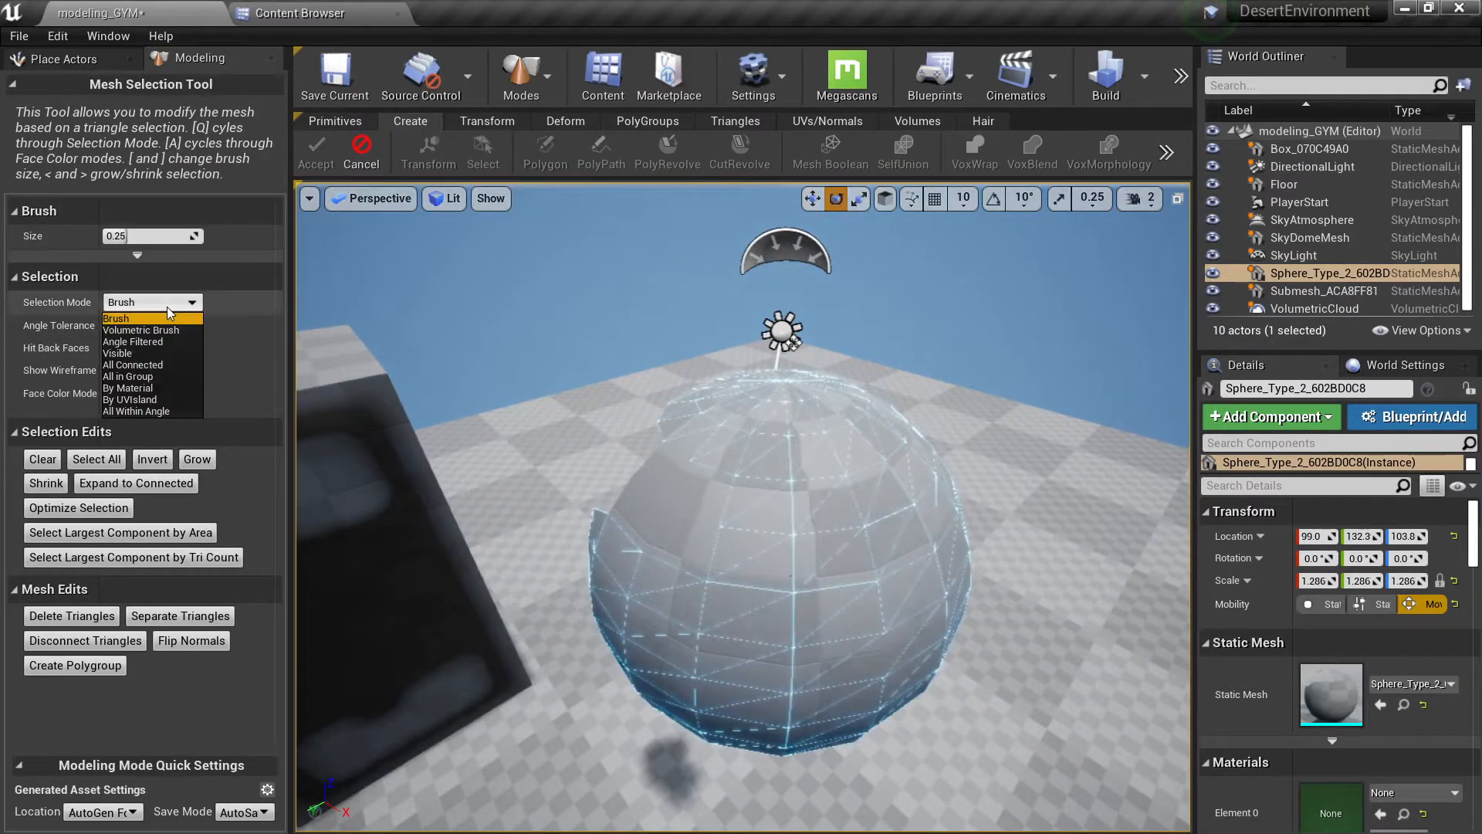
left_click(151, 364)
left_click(845, 448)
mouse_move(845, 448)
right_mouse_down()
mouse_move(826, 421)
mouse_move(837, 494)
right_mouse_up()
mouse_move(762, 586)
right_mouse_down()
mouse_move(725, 540)
mouse_move(698, 564)
mouse_move(751, 522)
mouse_move(684, 575)
right_mouse_up()
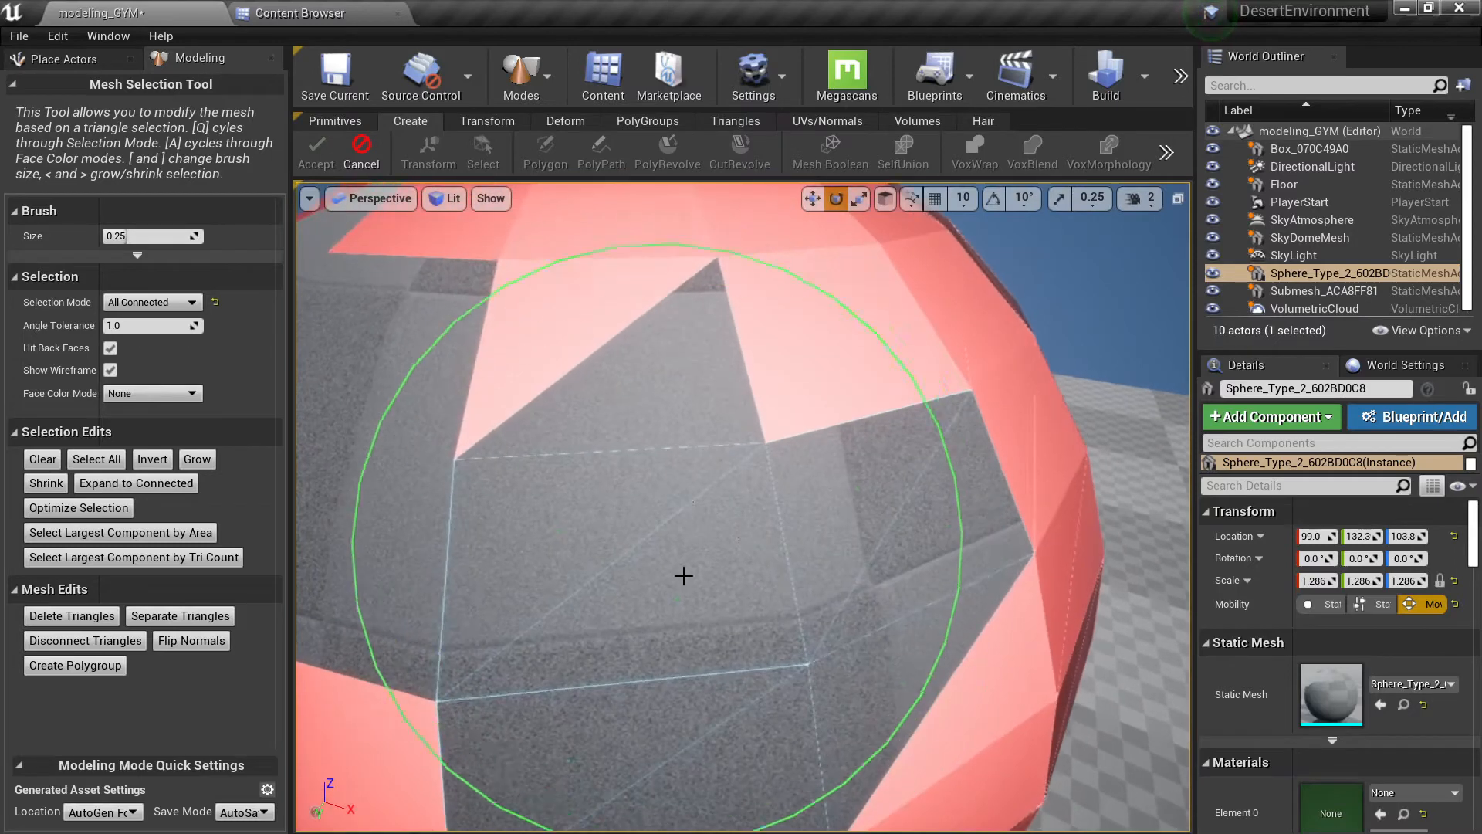
left_click(363, 153)
Restart mesh selection, select the sphere's main body in All Connected mode, and set the selection mode to Brush.
right_click_drag(672, 419, 731, 439)
left_click(395, 153)
right_click_drag(659, 564, 824, 521)
left_click(729, 599)
mouse_move(730, 599)
right_mouse_down()
mouse_move(844, 590)
mouse_move(533, 587)
right_mouse_up()
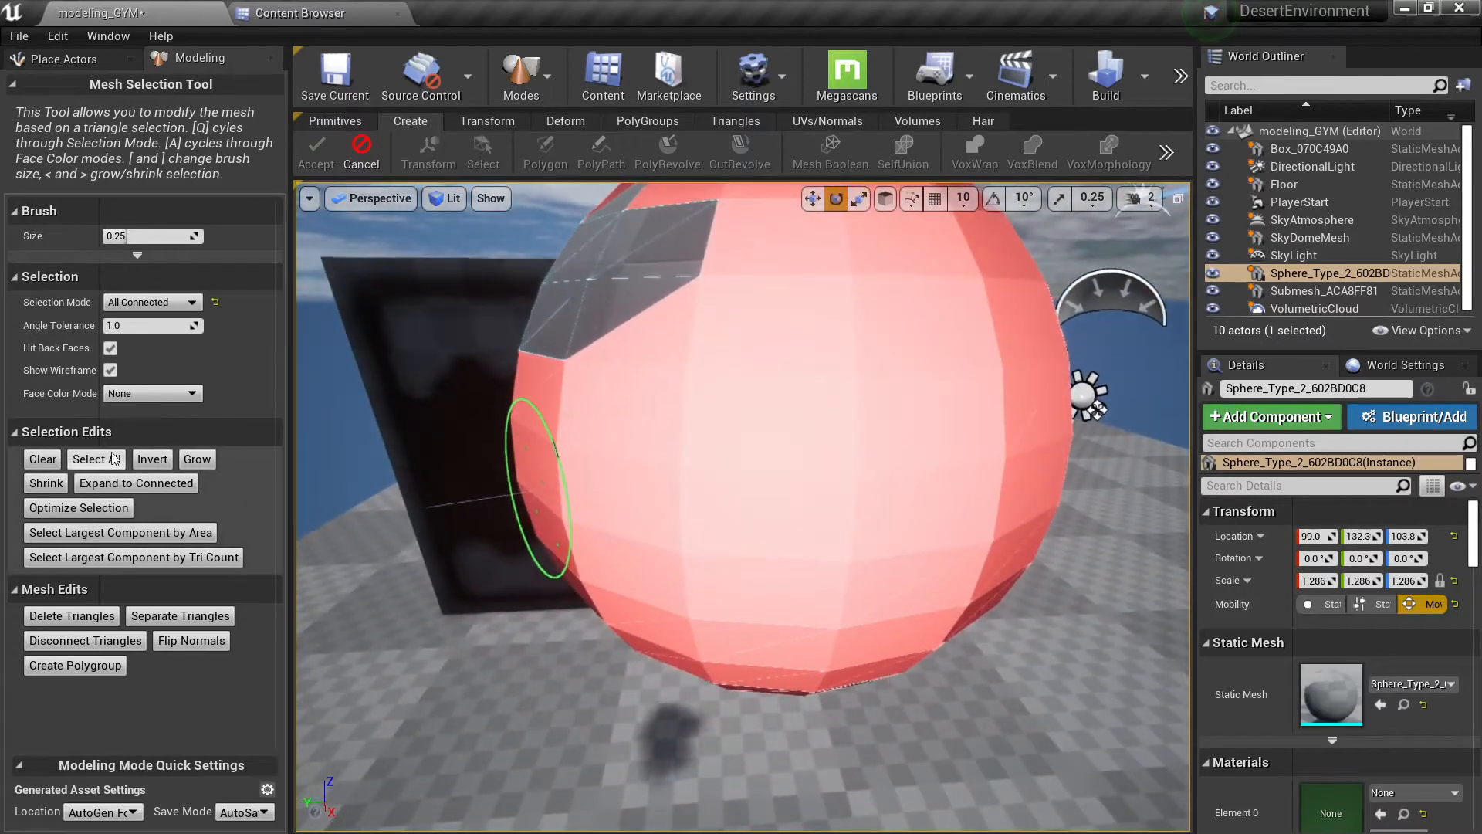
left_click(150, 302)
left_click(139, 317)
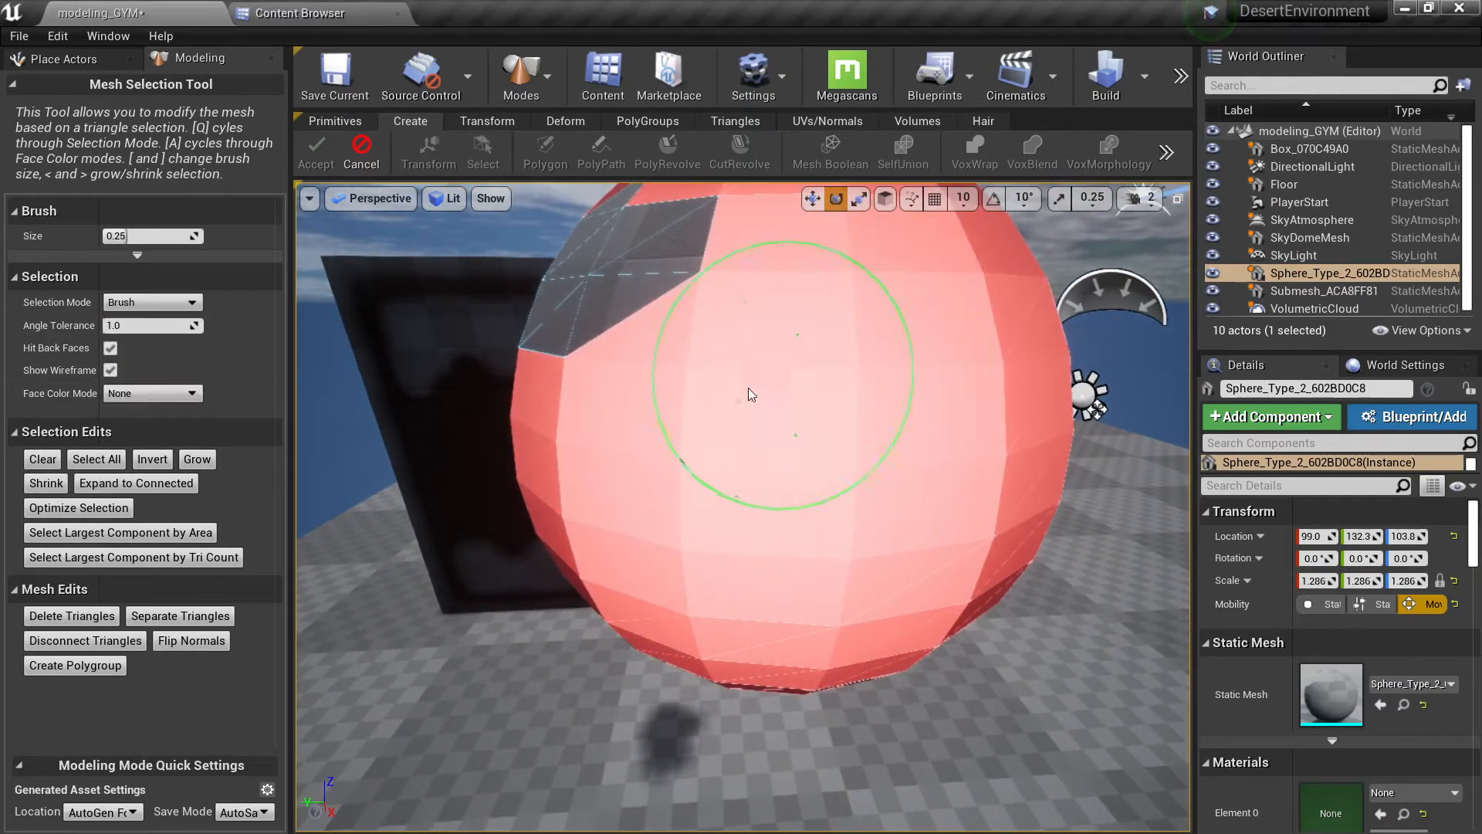
Clear the selection, brush-select a patch of the sphere's faces, and flip their normals.
left_click(42, 458)
left_click_drag(877, 298, 547, 485)
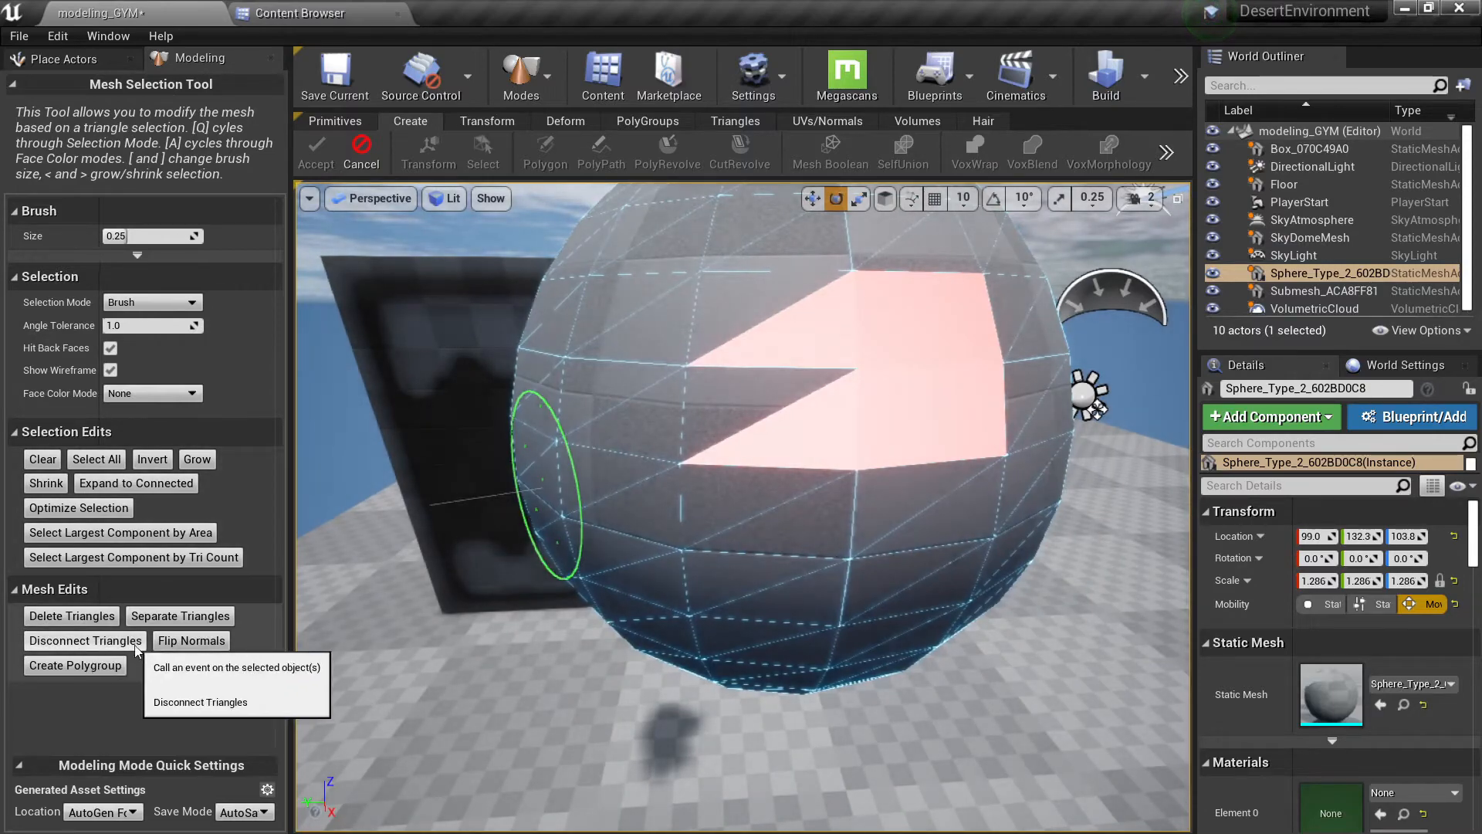
left_click(184, 640)
Brush-select a patch of faces on another side of the sphere and create a polygroup from it.
mouse_move(711, 360)
right_mouse_down()
mouse_move(494, 356)
mouse_move(417, 417)
right_mouse_up()
right_click_drag(757, 473, 844, 549)
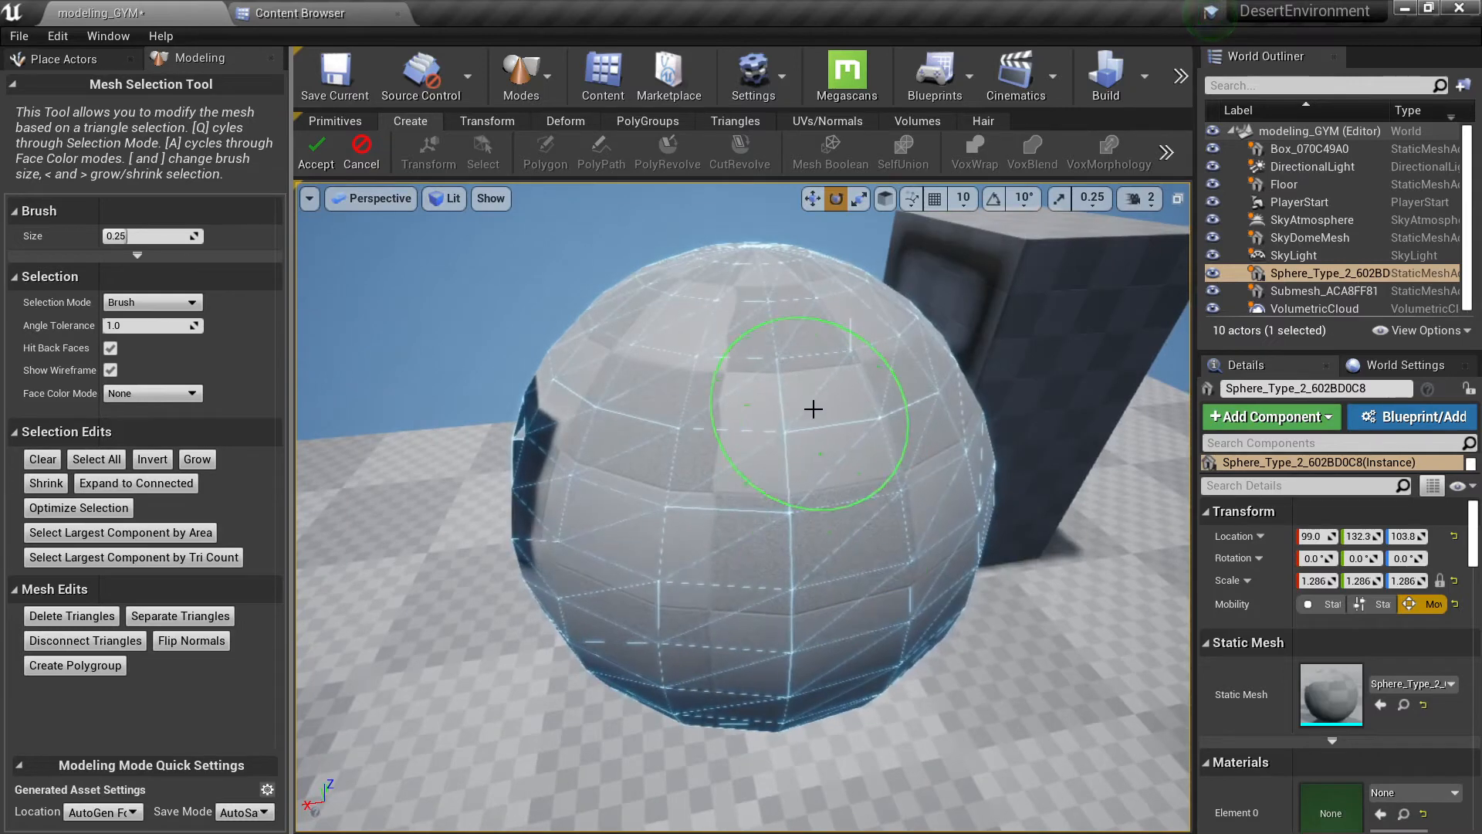
mouse_move(813, 409)
left_mouse_down()
mouse_move(795, 390)
mouse_move(860, 522)
mouse_move(854, 384)
left_mouse_up()
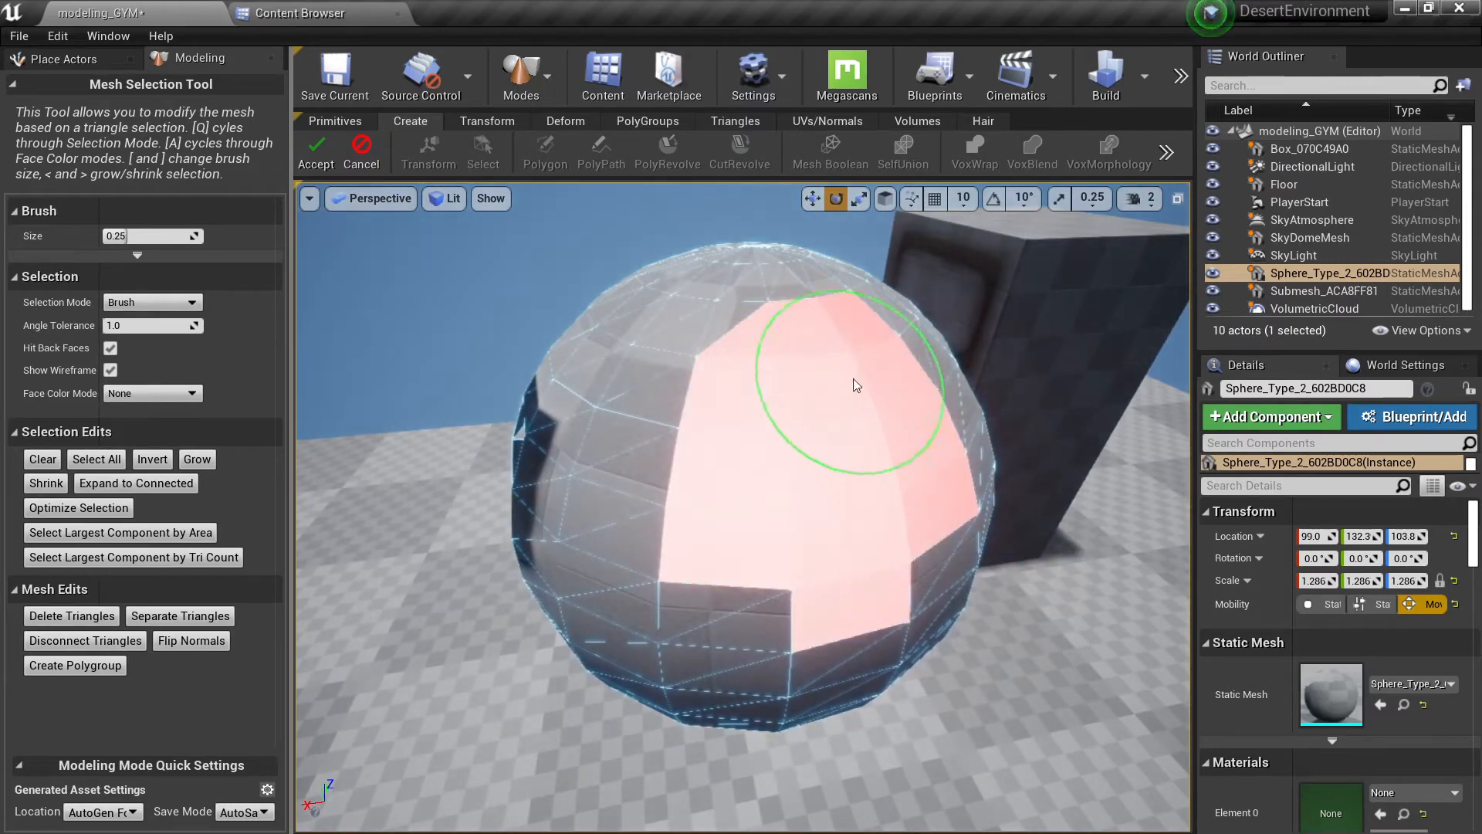
left_click(83, 666)
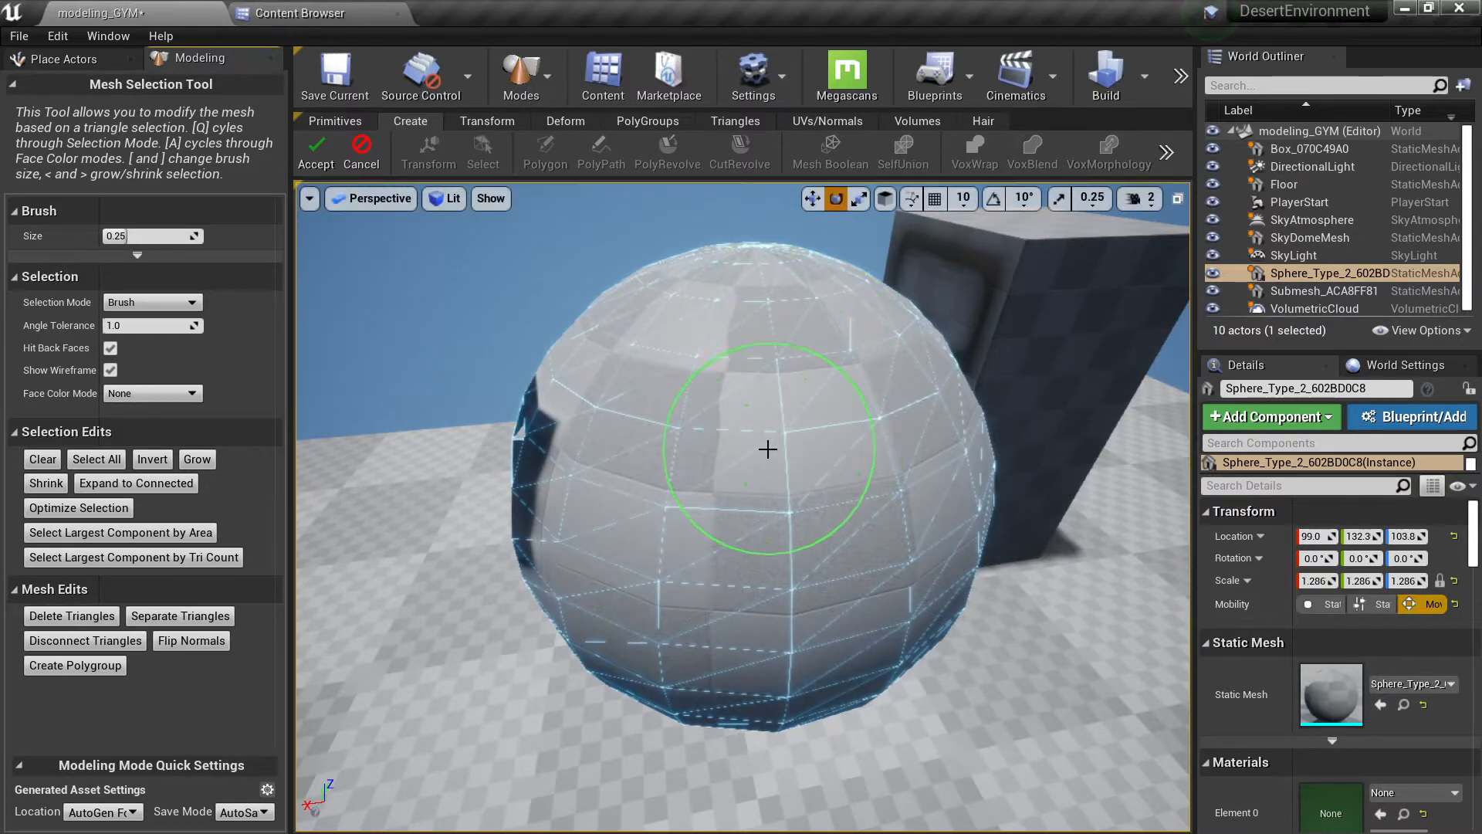
Try brush-selecting larger areas around the sphere and cancel the mesh selection.
mouse_move(800, 460)
right_mouse_down()
mouse_move(837, 444)
mouse_move(887, 475)
mouse_move(1011, 432)
right_mouse_up()
right_click_drag(807, 347, 794, 354)
left_click_drag(794, 354, 829, 417)
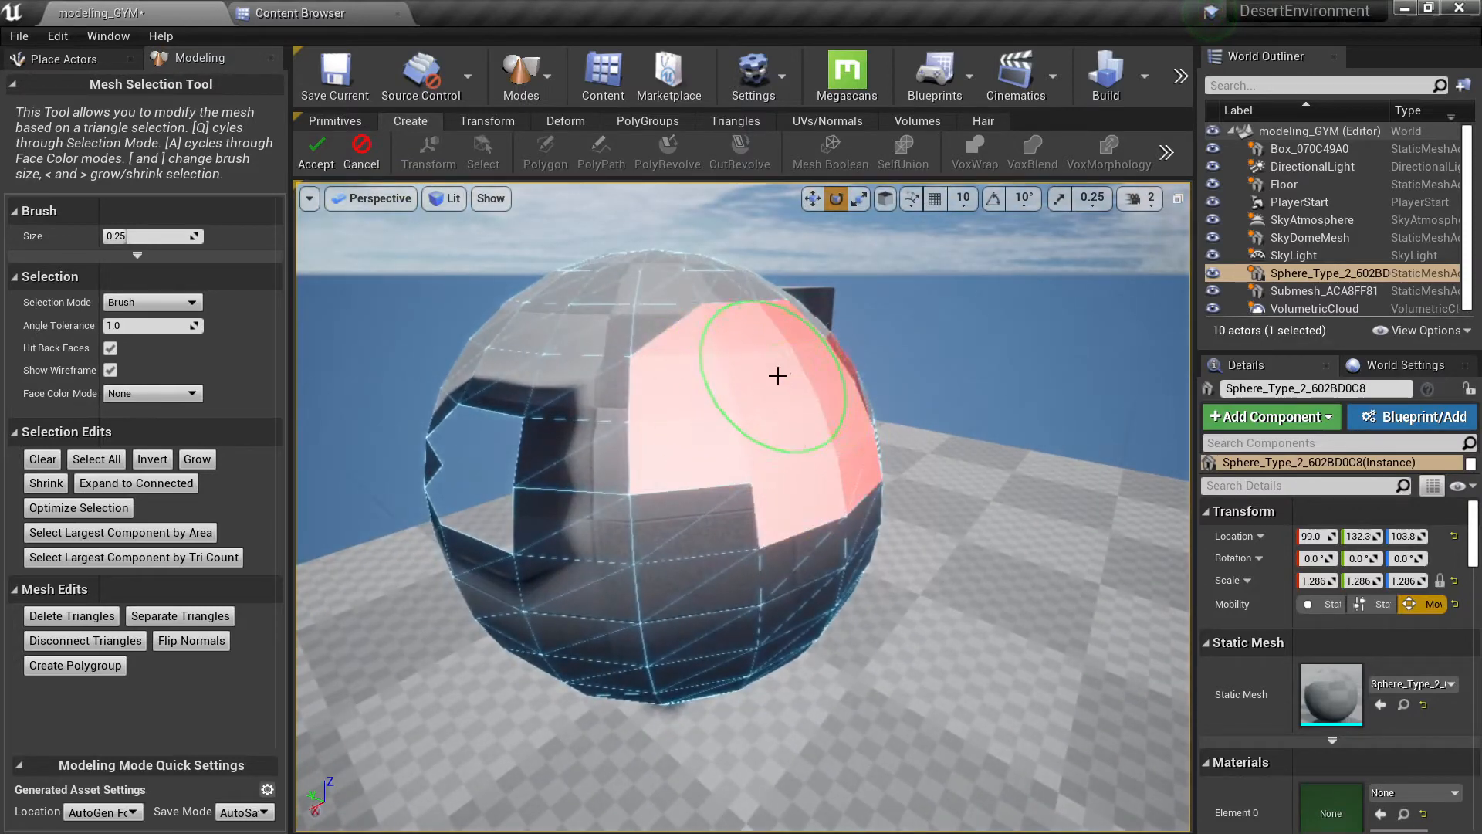
mouse_move(778, 376)
right_mouse_down()
mouse_move(751, 404)
mouse_move(718, 522)
mouse_move(730, 502)
right_mouse_up()
mouse_move(747, 410)
left_mouse_down()
mouse_move(814, 396)
mouse_move(729, 443)
left_mouse_up()
left_click_drag(858, 492, 844, 533)
mouse_move(844, 533)
right_mouse_down()
mouse_move(721, 628)
mouse_move(618, 579)
mouse_move(652, 539)
right_mouse_up()
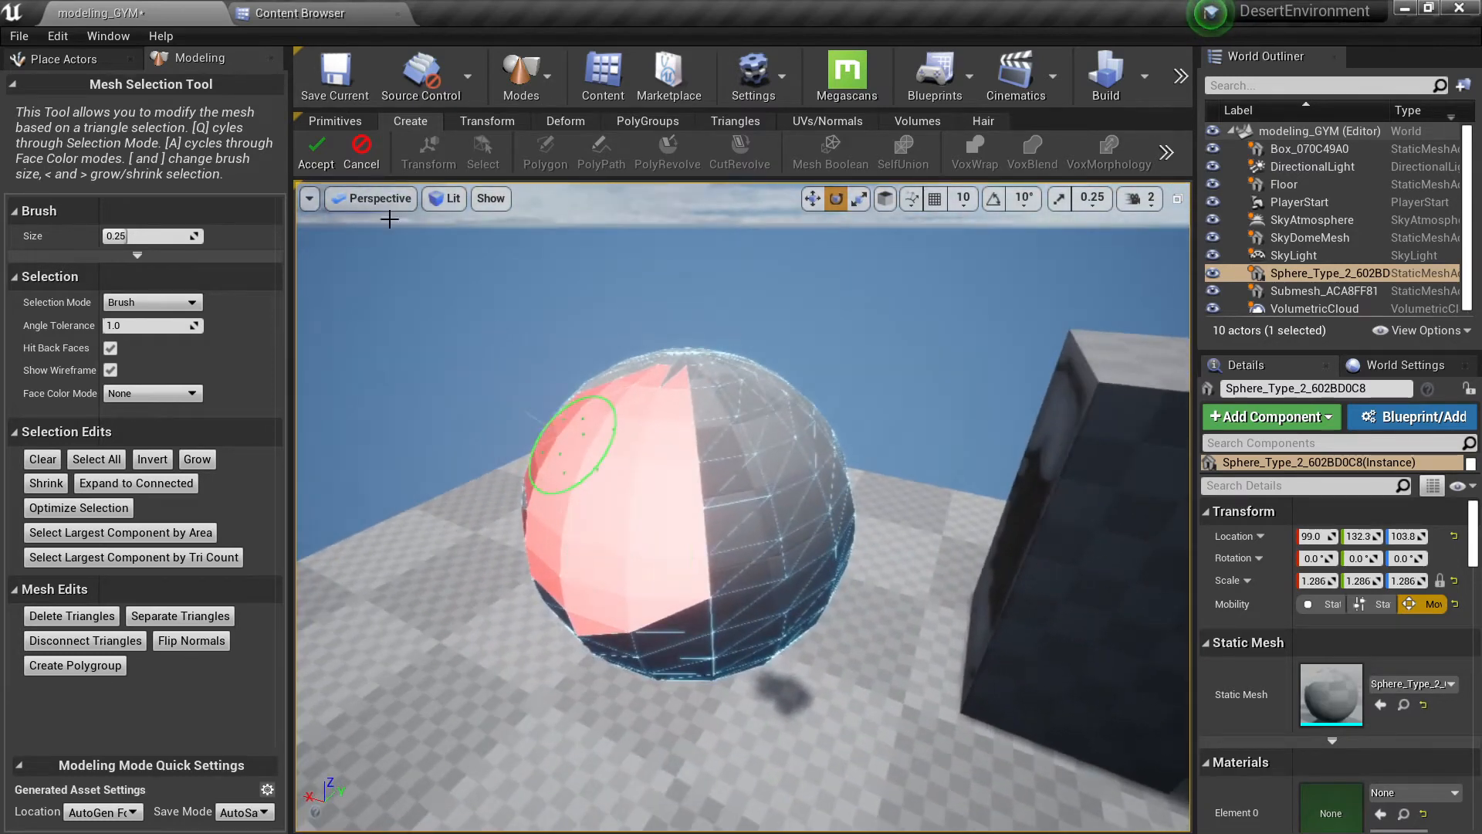
left_click(357, 165)
Select the box, brush-select its two adjacent side faces, create a polygroup from them, and accept the edit.
right_click_drag(587, 386, 826, 424)
left_click(618, 363)
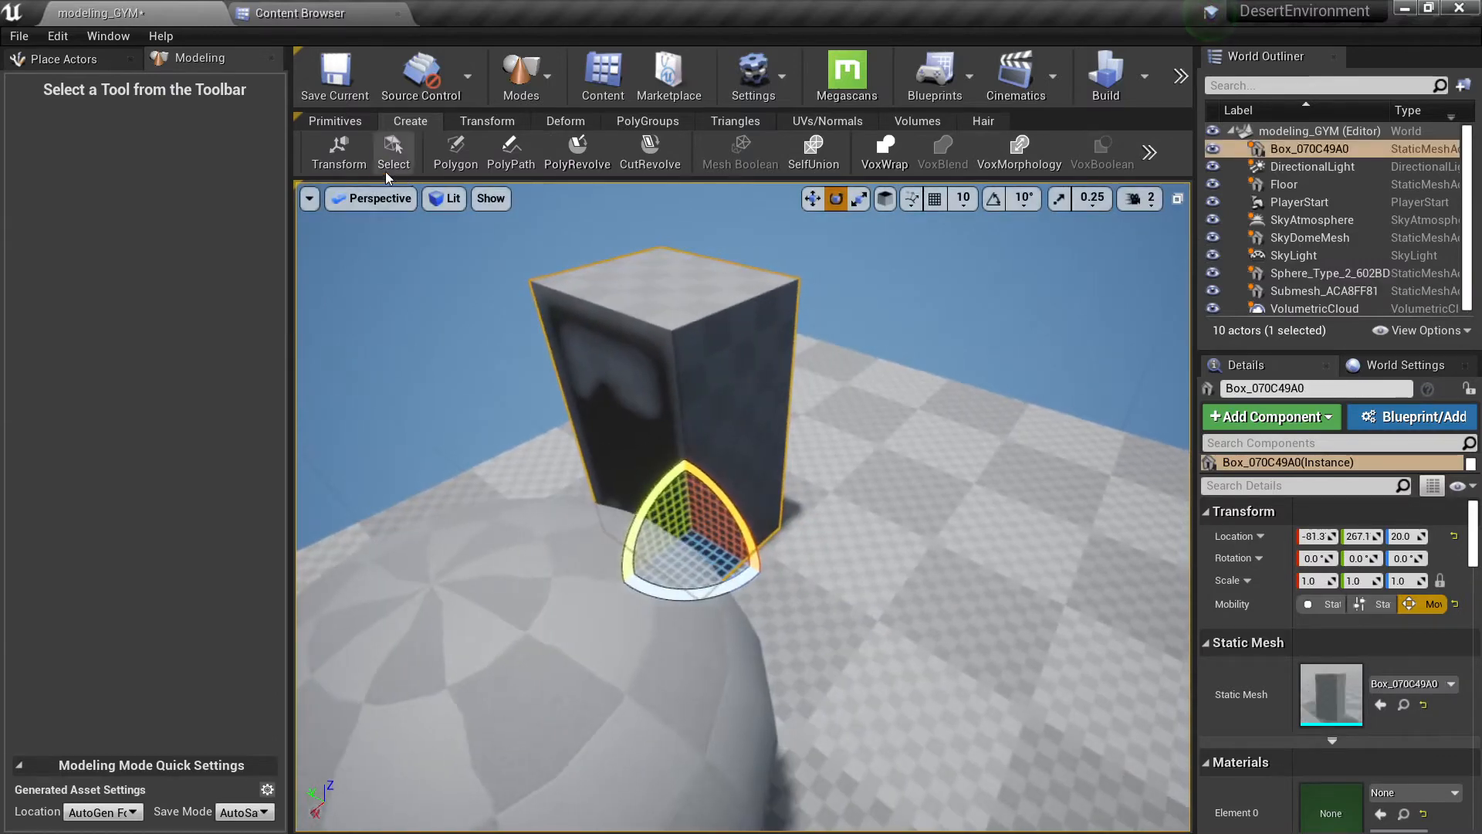
left_click(389, 162)
left_click_drag(596, 340, 602, 425)
left_click_drag(699, 432, 737, 430)
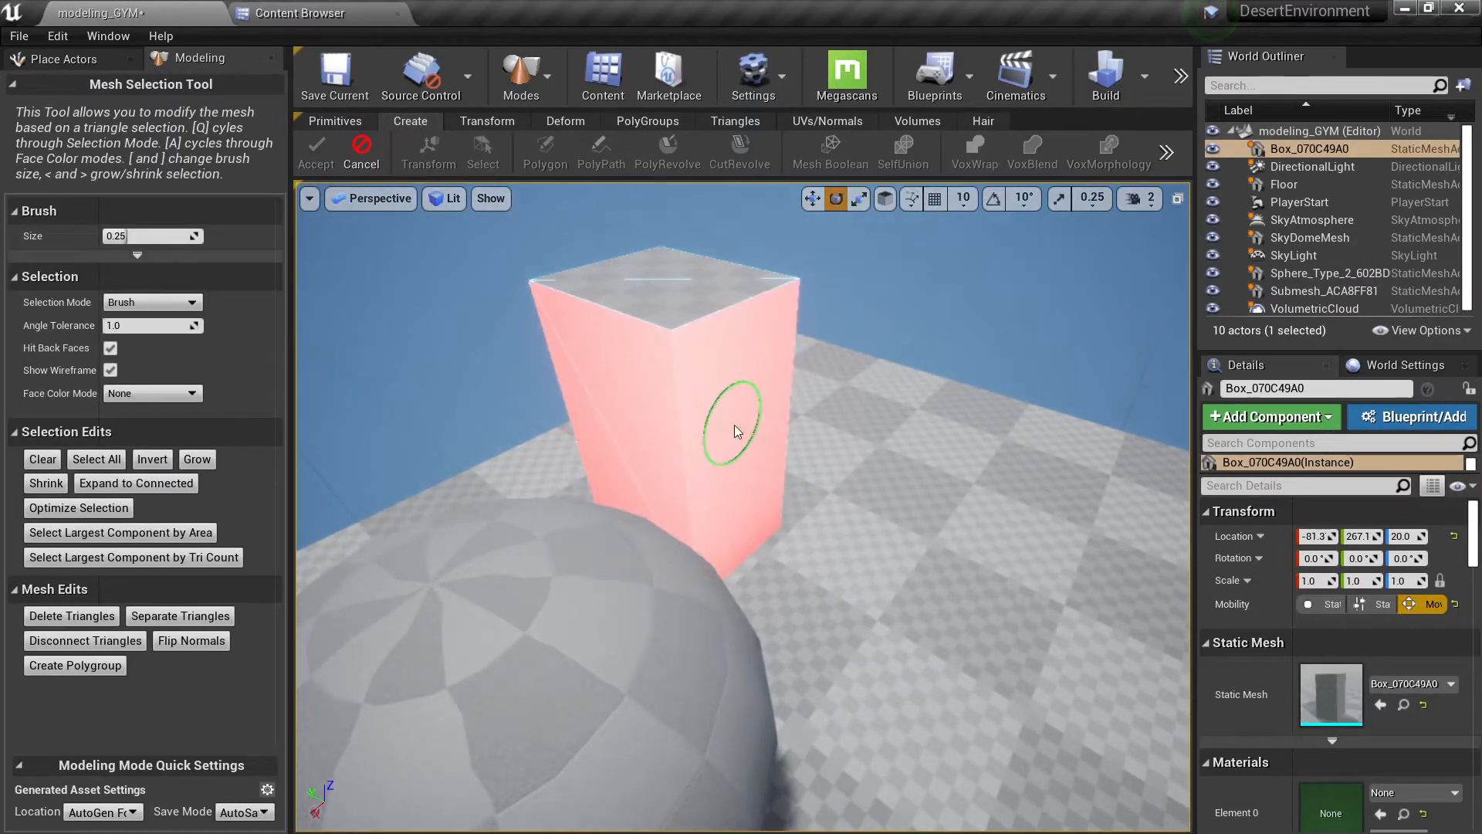
left_click(75, 665)
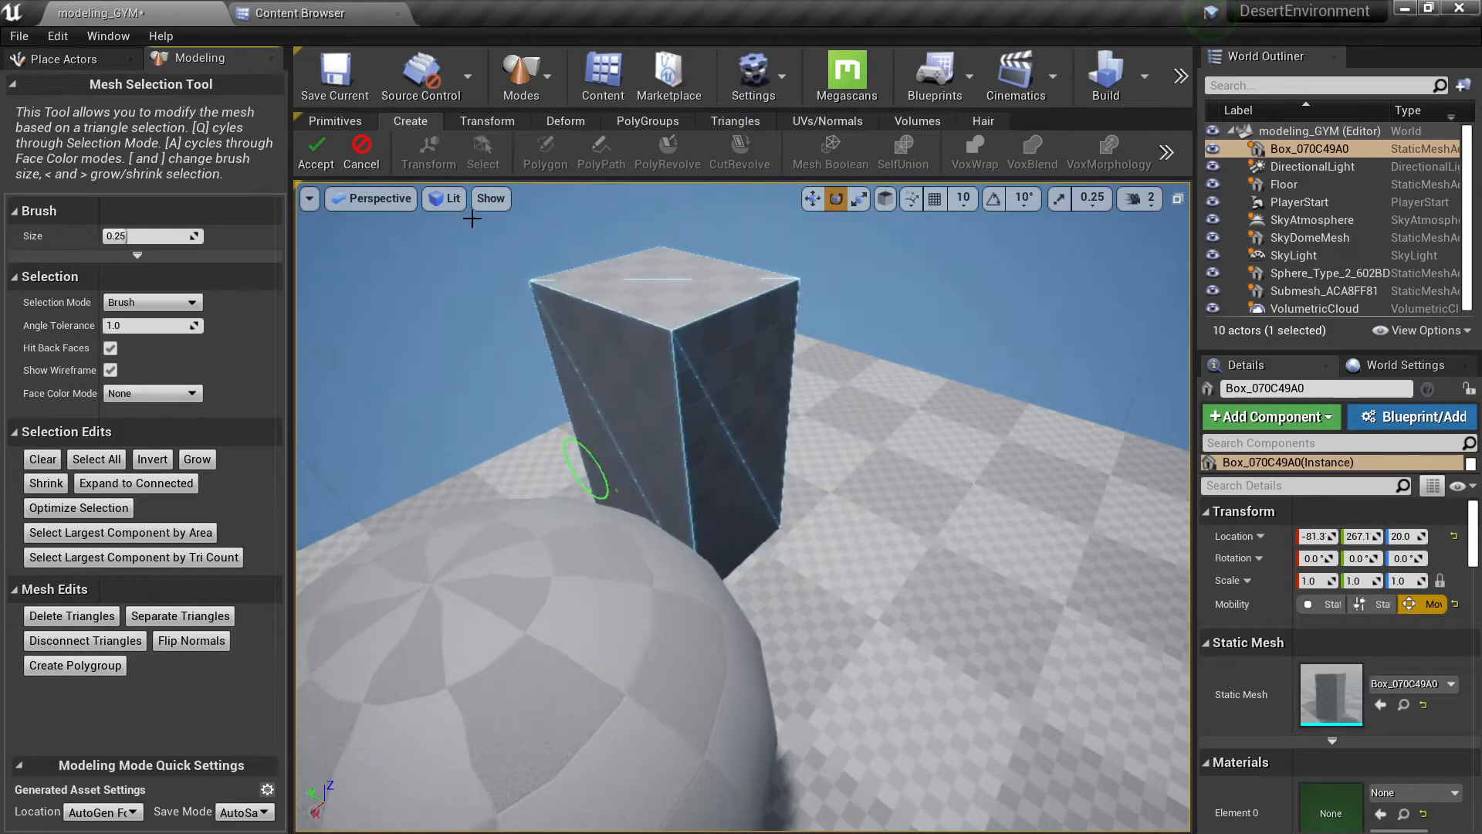
left_click(323, 153)
left_click(551, 121)
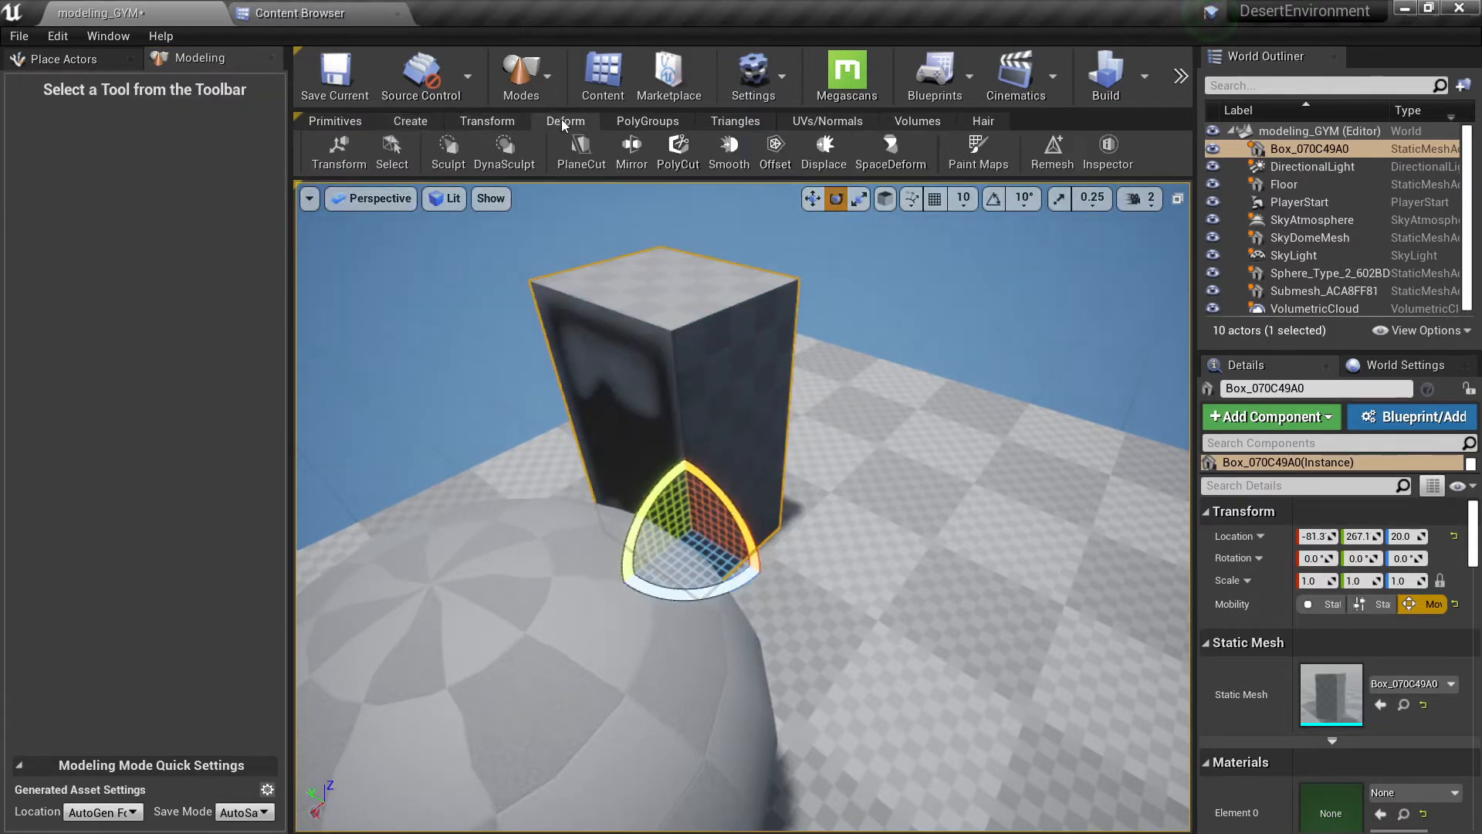
left_click(488, 124)
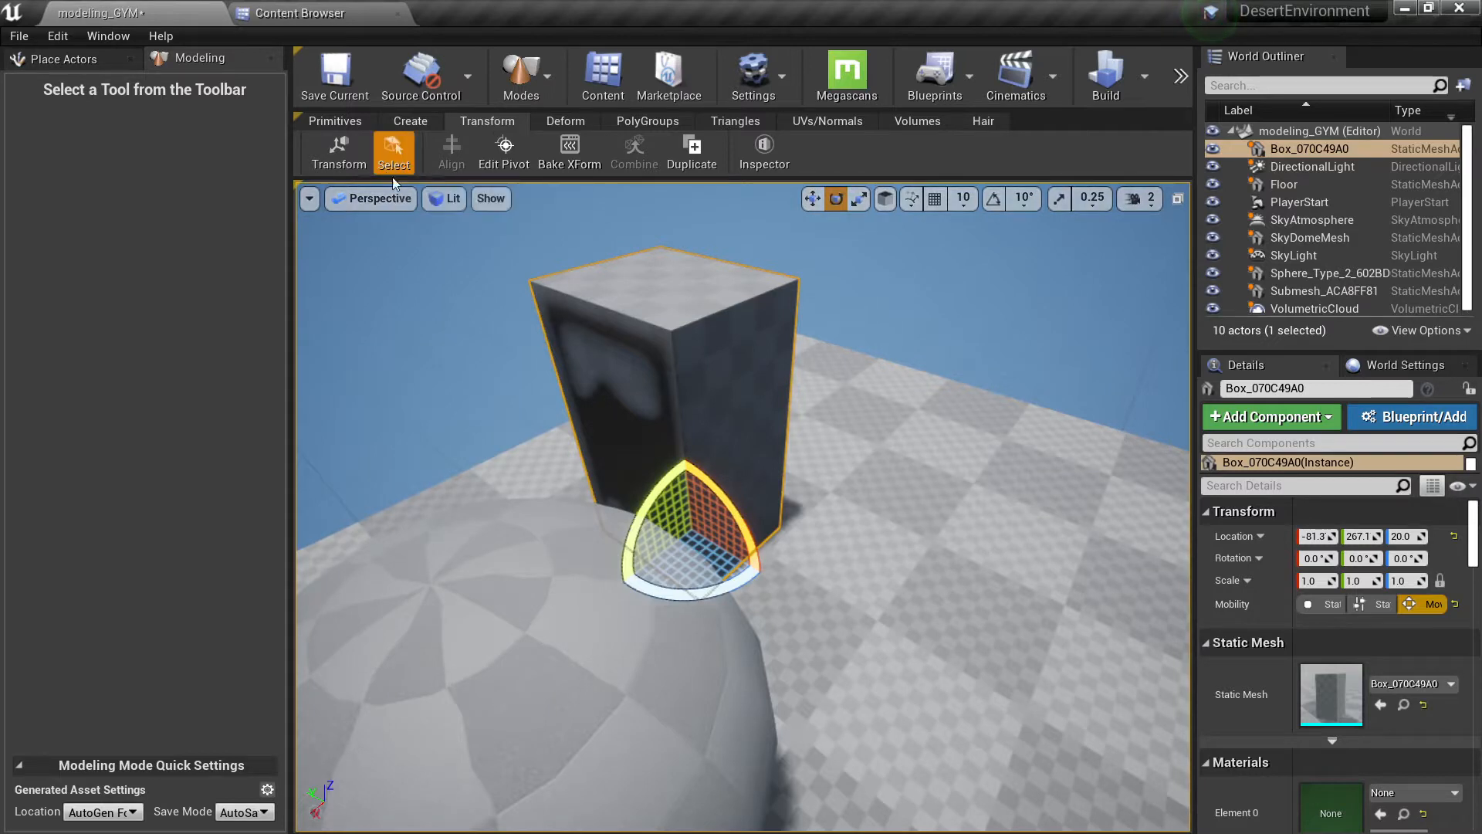
left_click(340, 154)
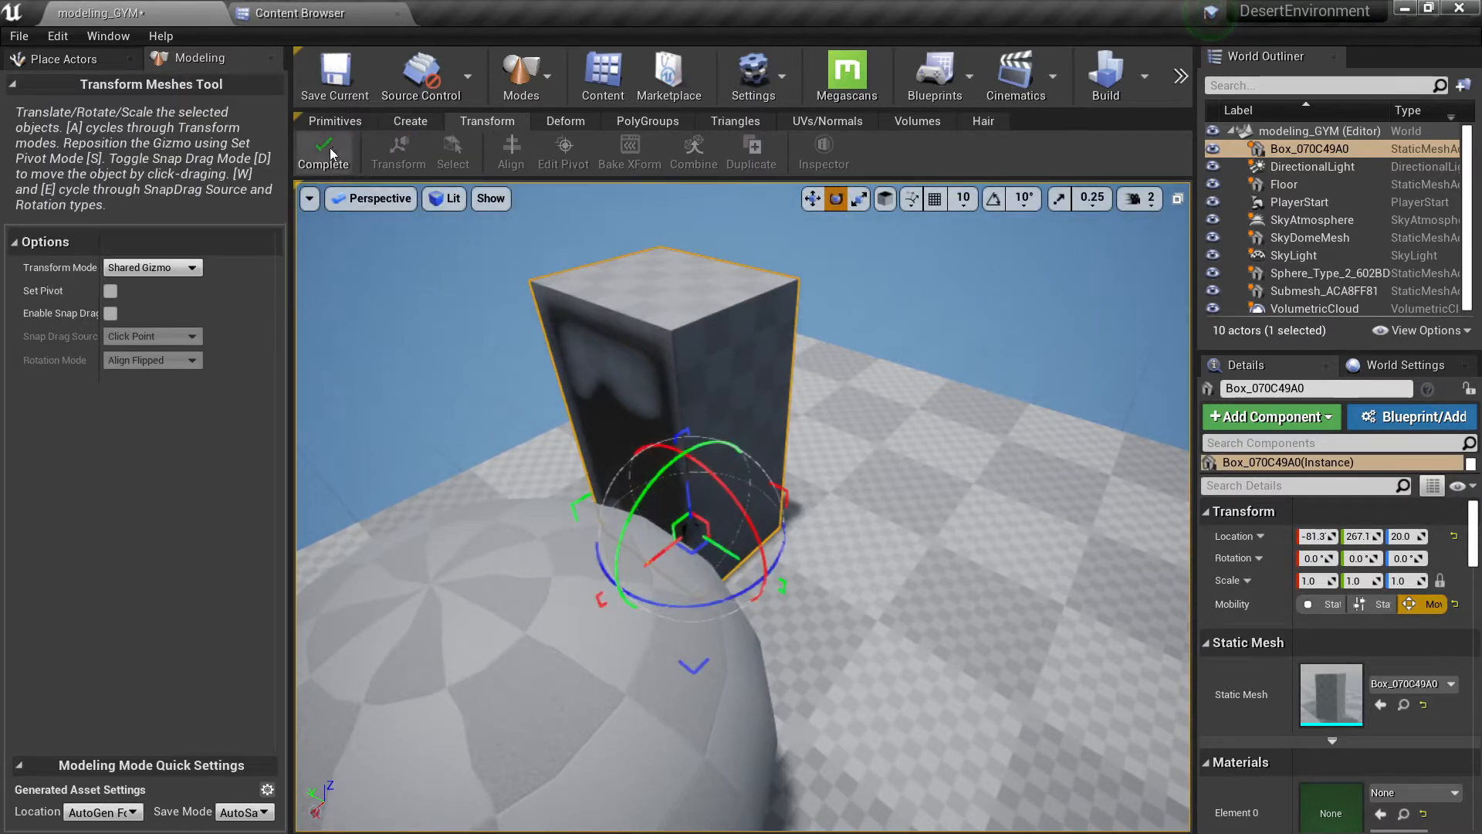
left_click(325, 154)
left_click(569, 124)
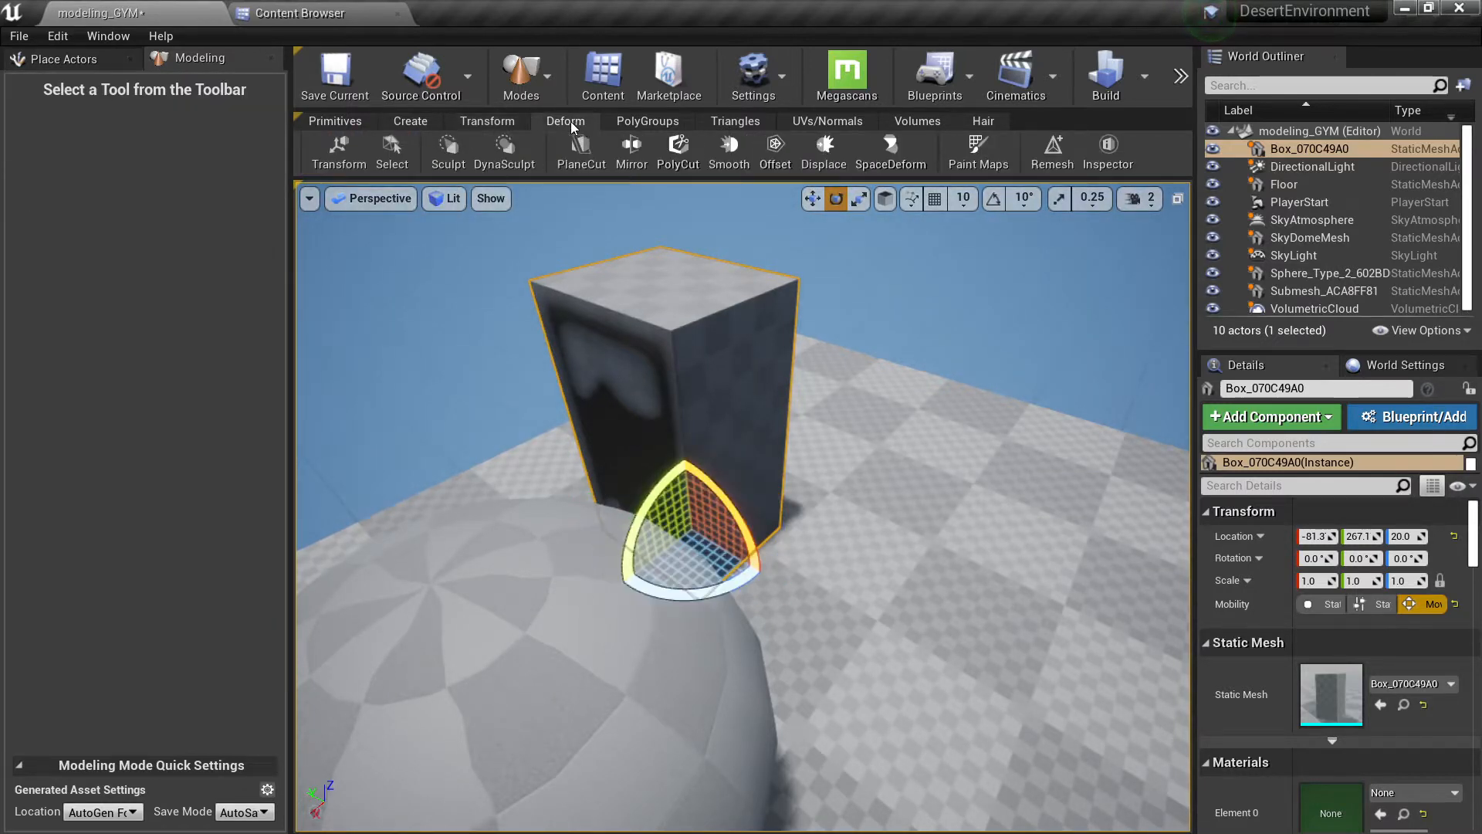
left_click(358, 167)
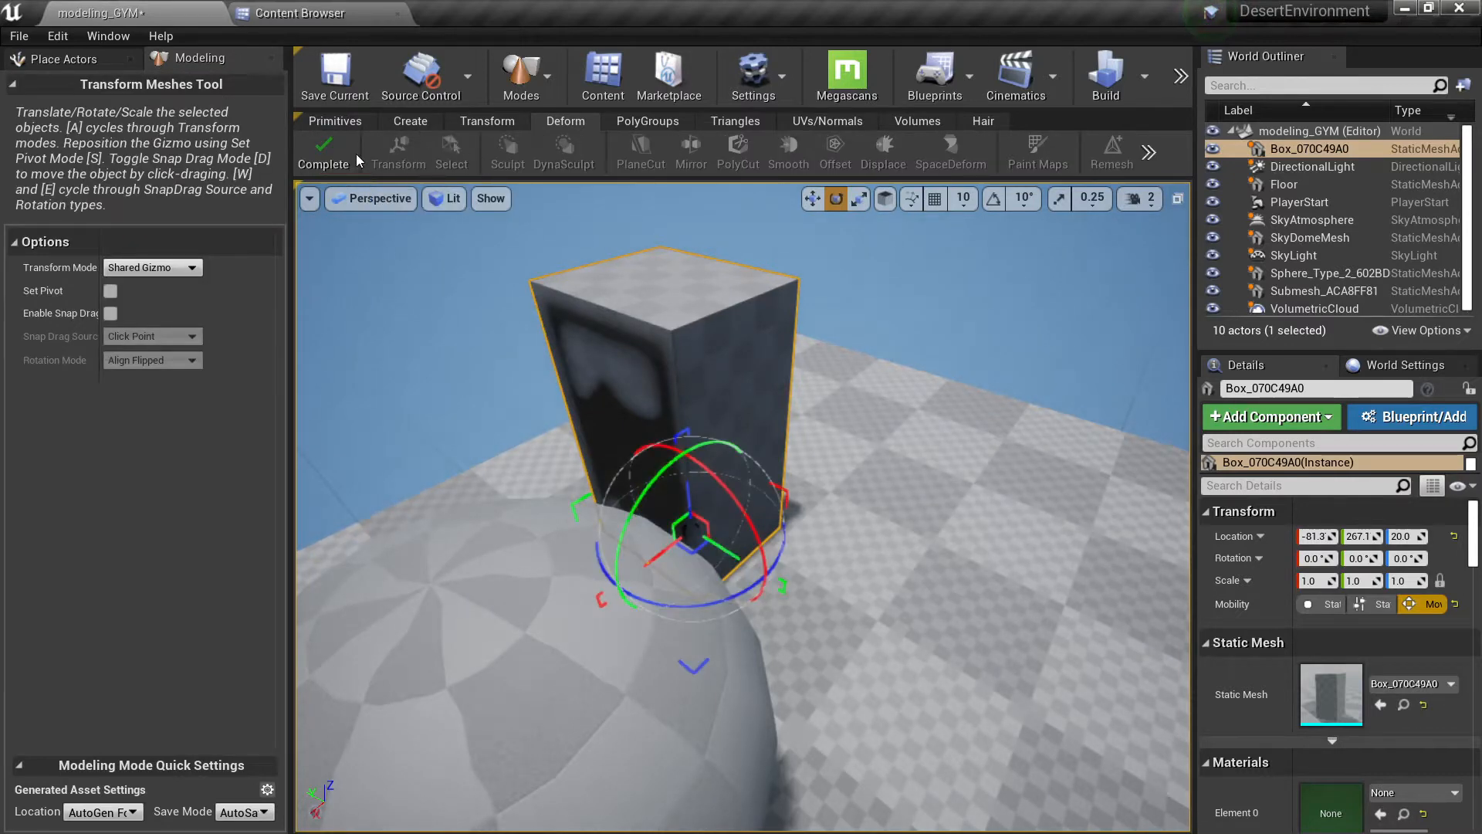
left_click(355, 154)
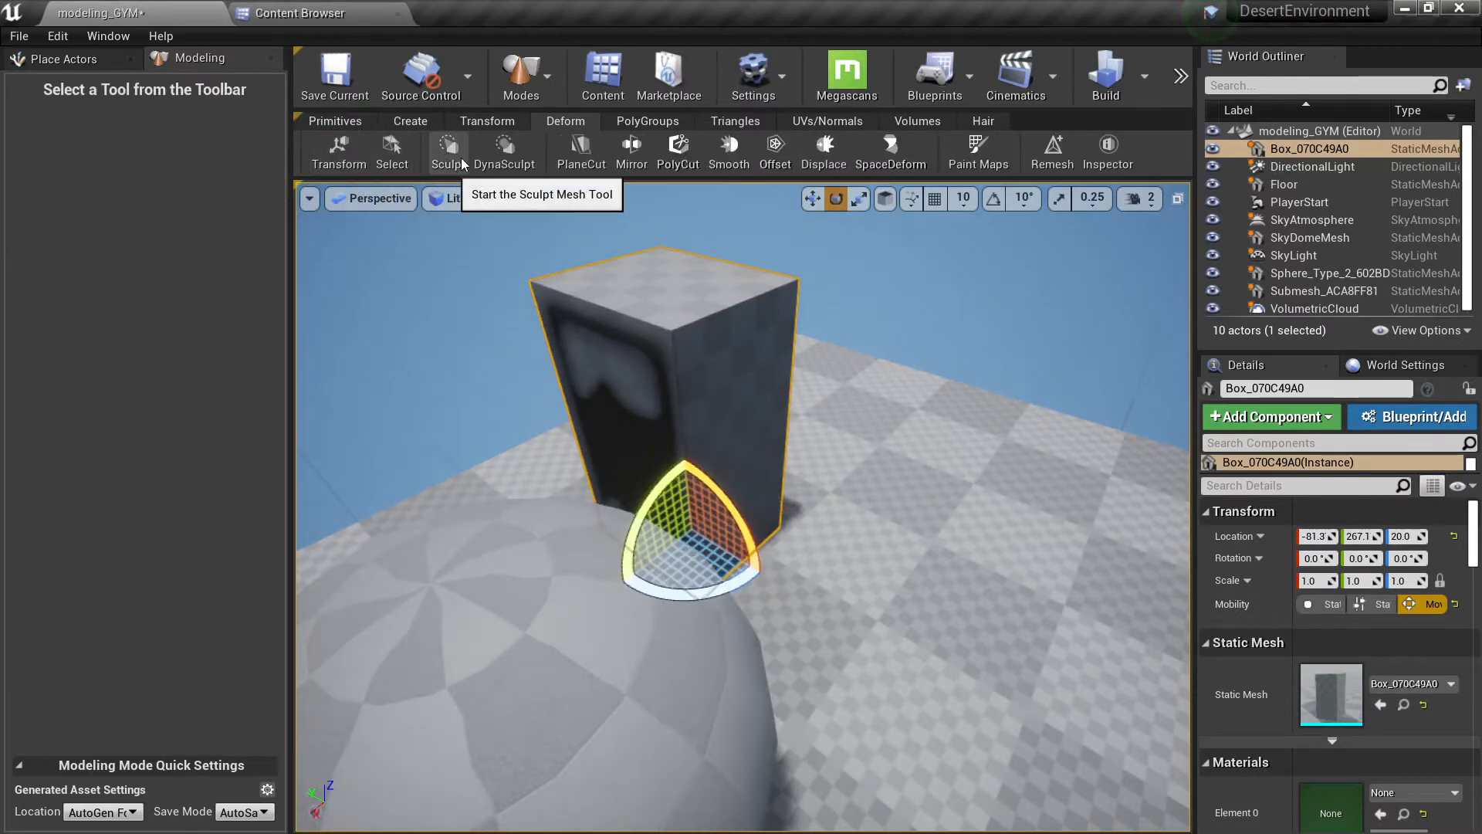
Start PolyDeform on the box, try moving the combined side-face polygroup, and undo the moves.
left_click(643, 122)
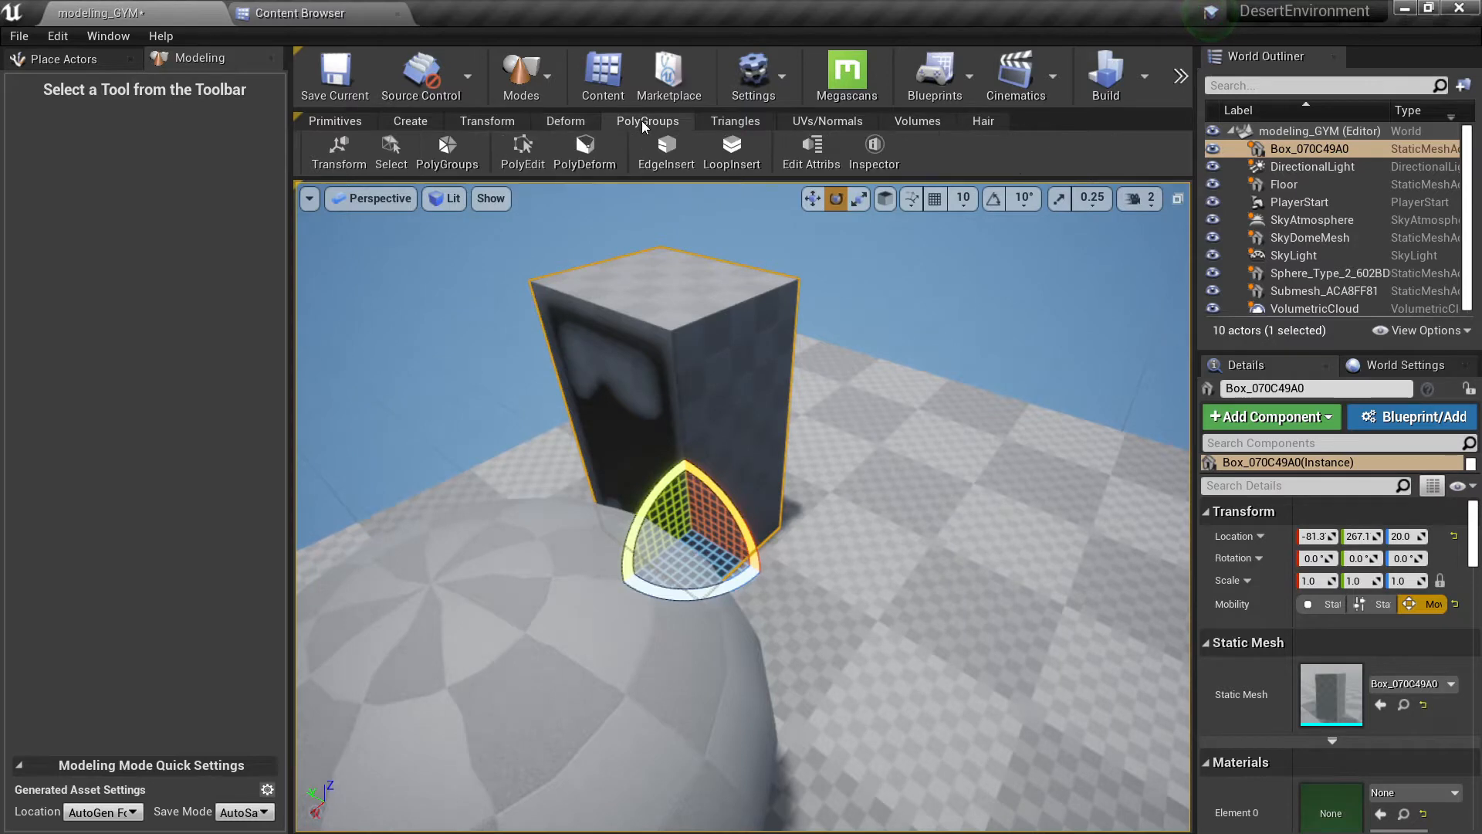
left_click(586, 154)
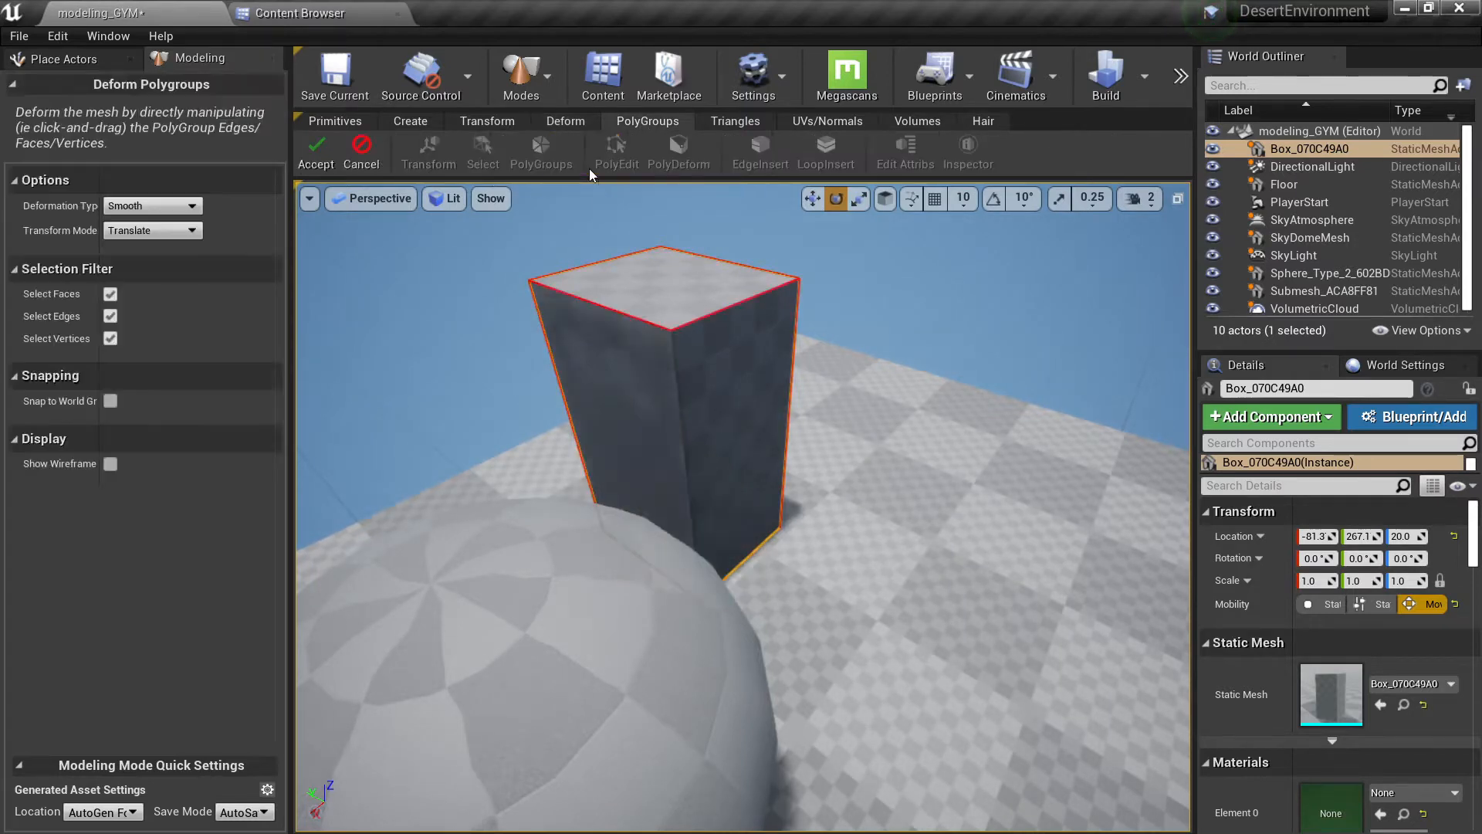
left_click_drag(690, 473, 685, 439)
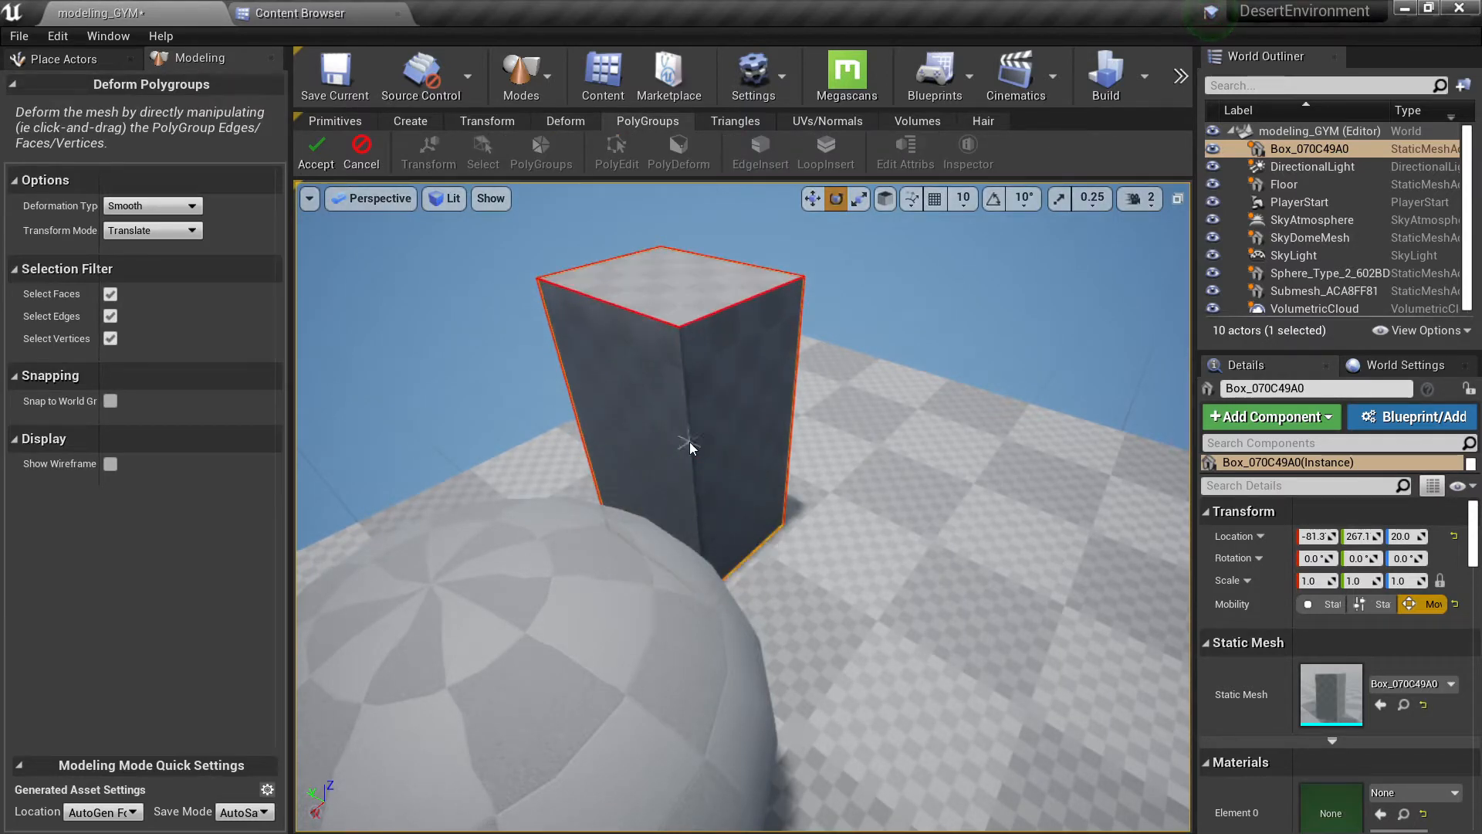
key("ctrl+z")
left_click_drag(453, 394, 541, 464, "alt")
key("ctrl+z")
left_click_drag(710, 454, 649, 456, "alt")
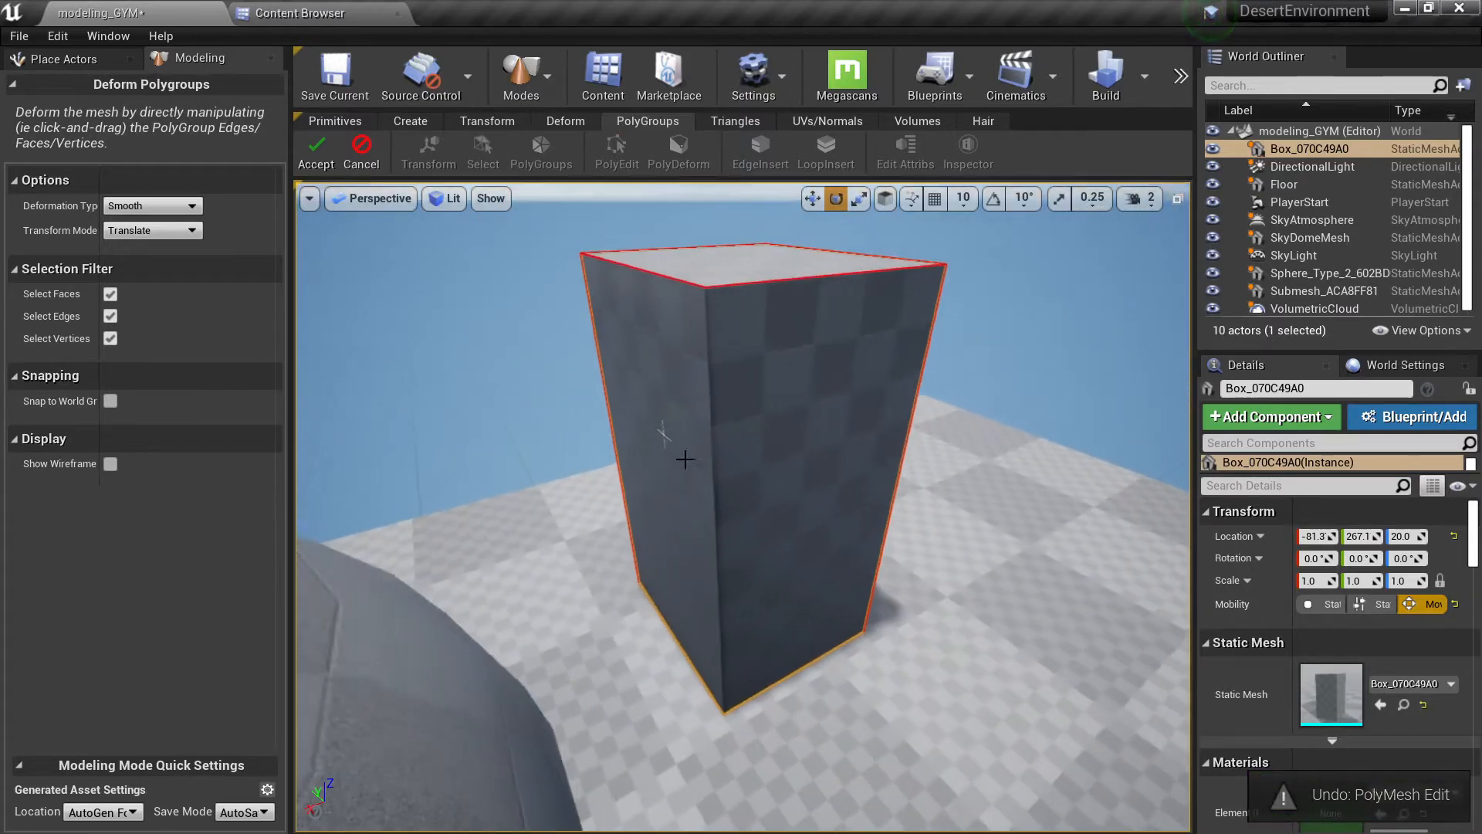
left_click_drag(719, 491, 701, 450)
left_click_drag(701, 450, 741, 433)
key("ctrl+z")
Try deforming the box's top and sides freely with PolyDeform and cancel the deformation.
mouse_move(745, 305)
left_mouse_down()
mouse_move(744, 256)
mouse_move(740, 404)
mouse_move(742, 293)
left_mouse_up()
right_click_drag(741, 293, 721, 503)
mouse_move(721, 503)
left_mouse_down()
mouse_move(695, 542)
mouse_move(737, 506)
left_mouse_up()
right_click_drag(737, 506, 643, 485)
left_click_drag(644, 486, 787, 533)
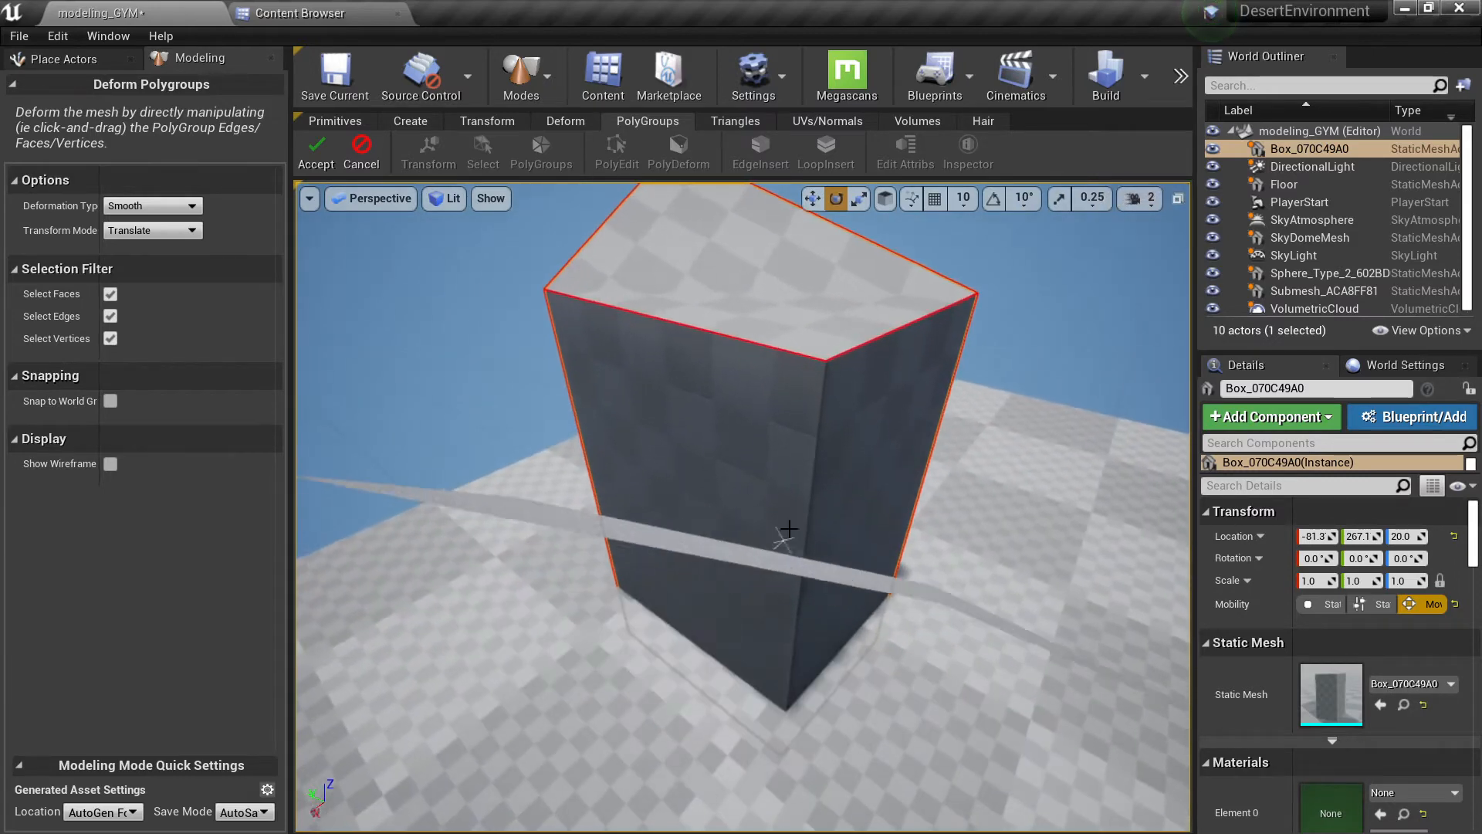
left_click_drag(865, 431, 735, 409, "alt")
right_click_drag(735, 410, 656, 442)
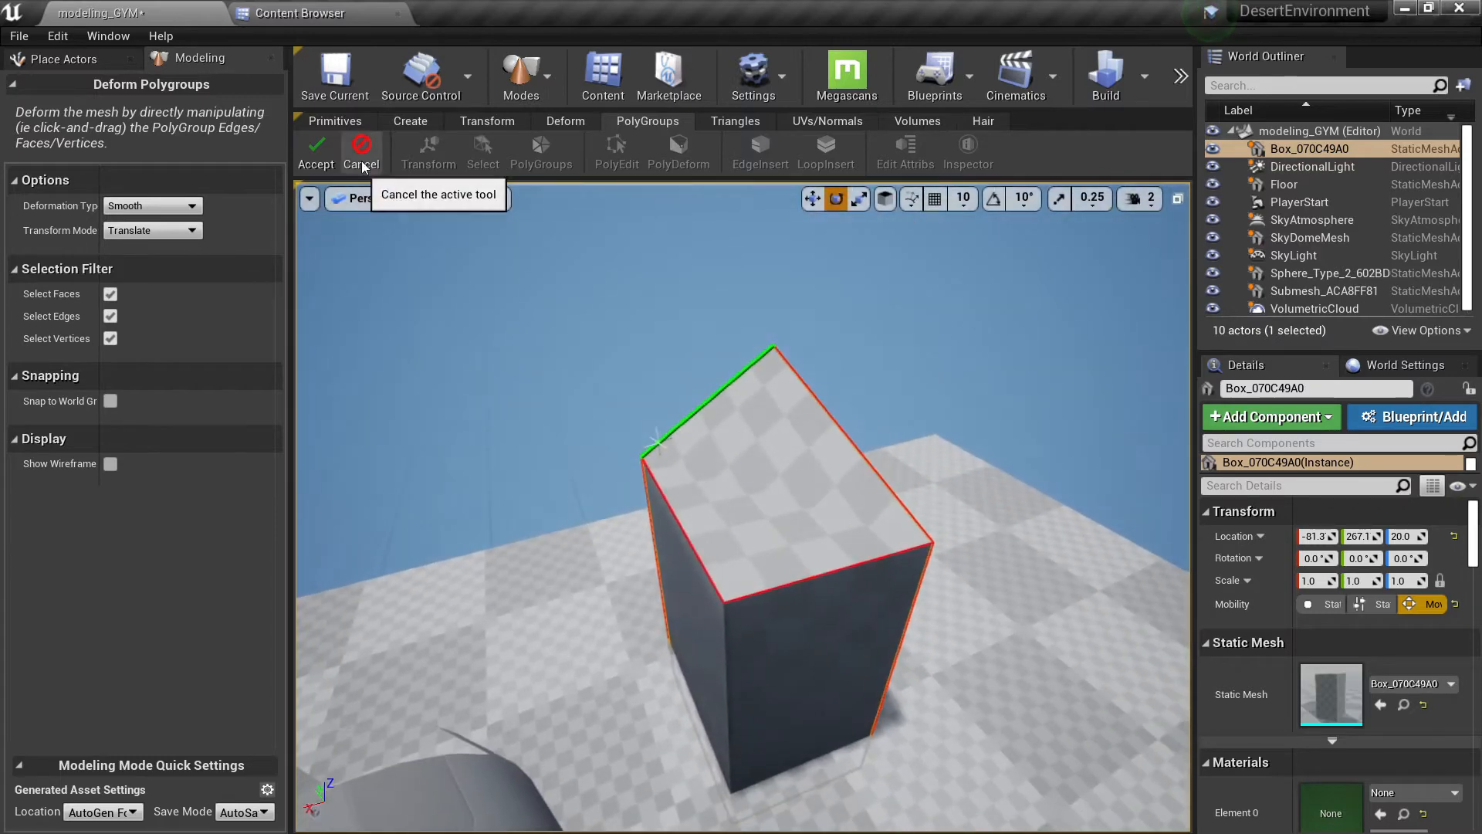
left_click(361, 150)
Brush-select the box's top and side faces in mesh selection, create one polygroup from them, and accept.
left_click(392, 155)
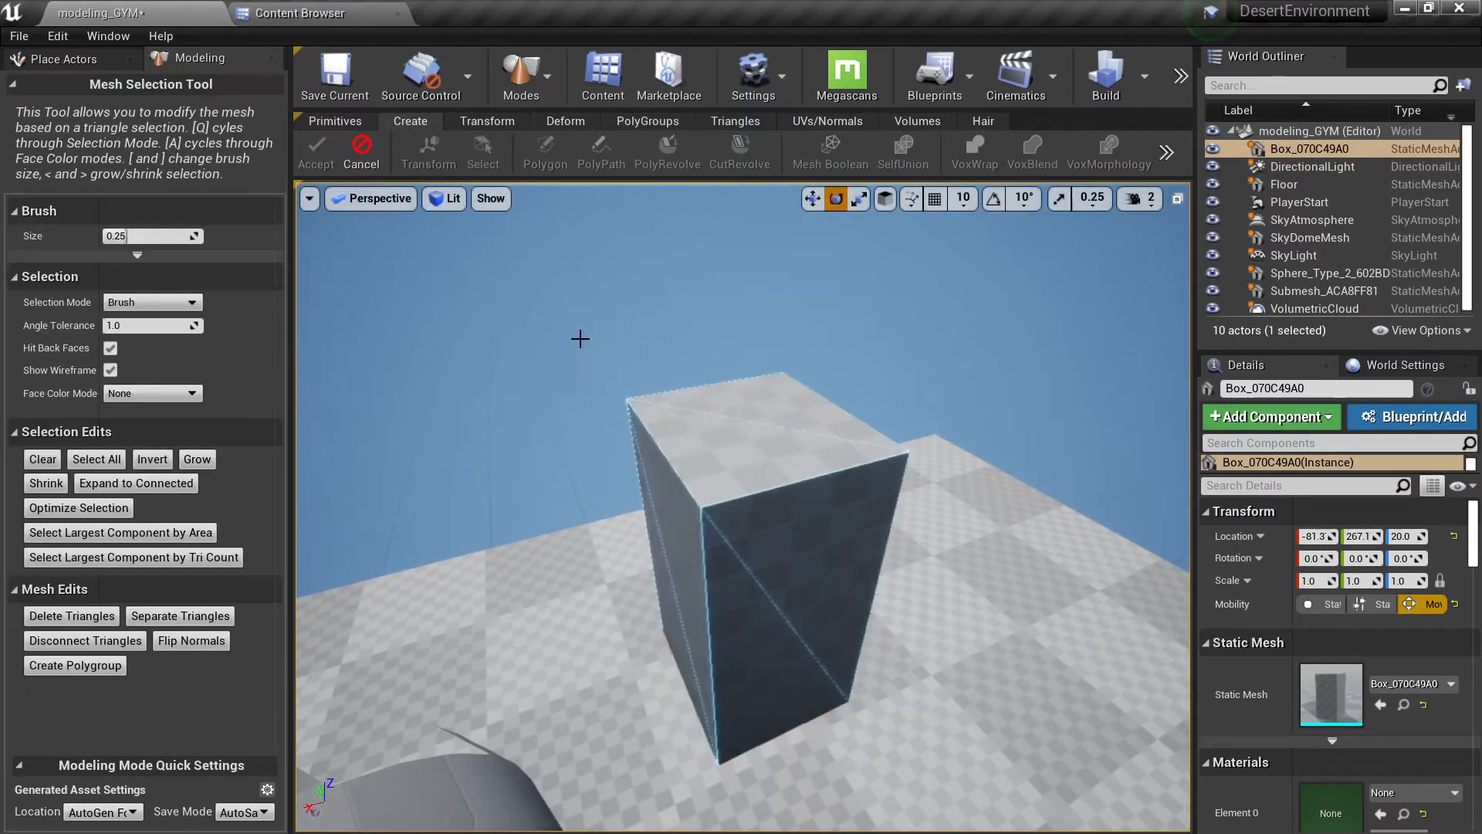
left_click_drag(763, 402, 747, 595)
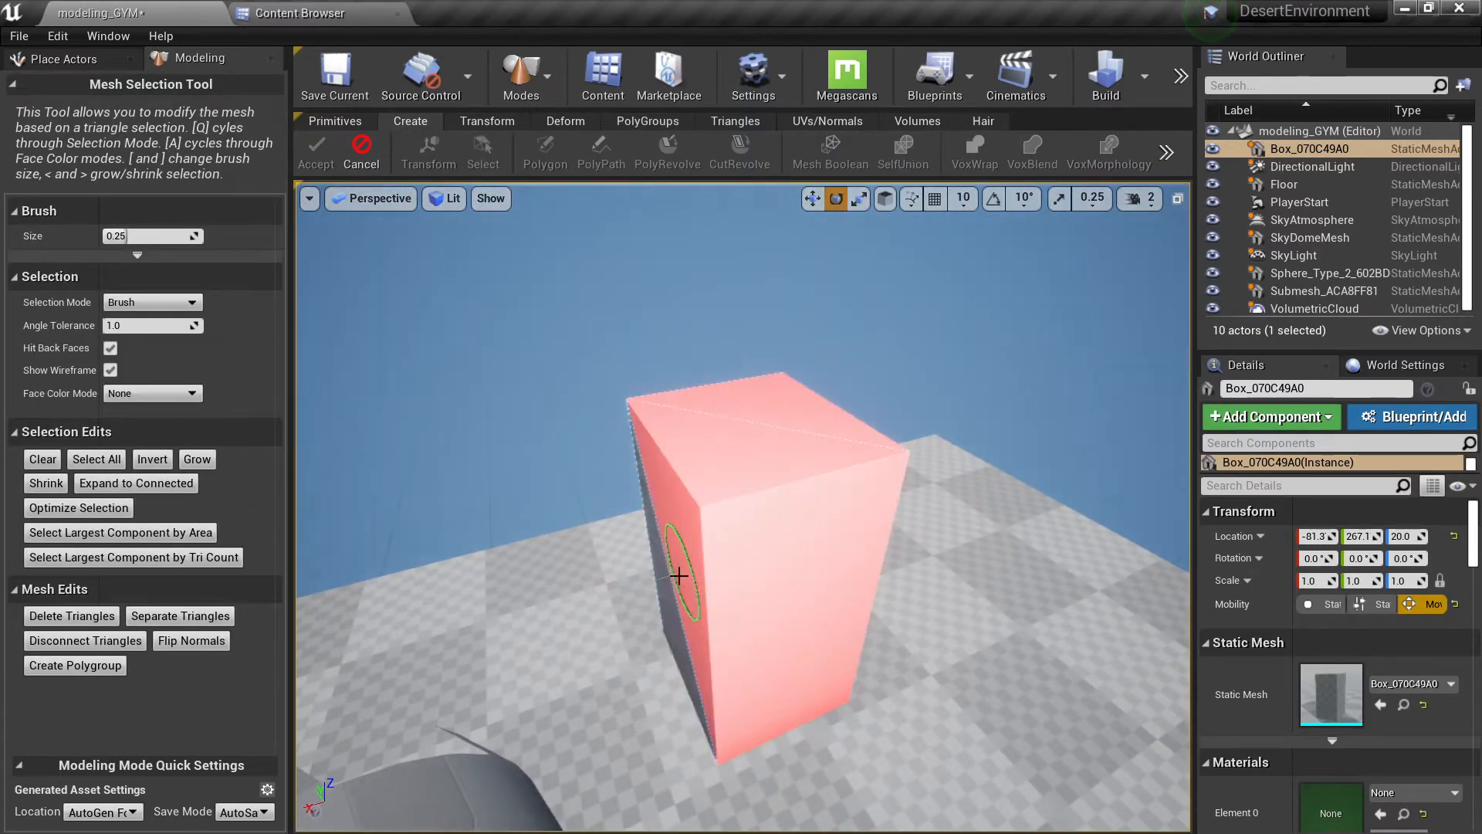
left_click(108, 666)
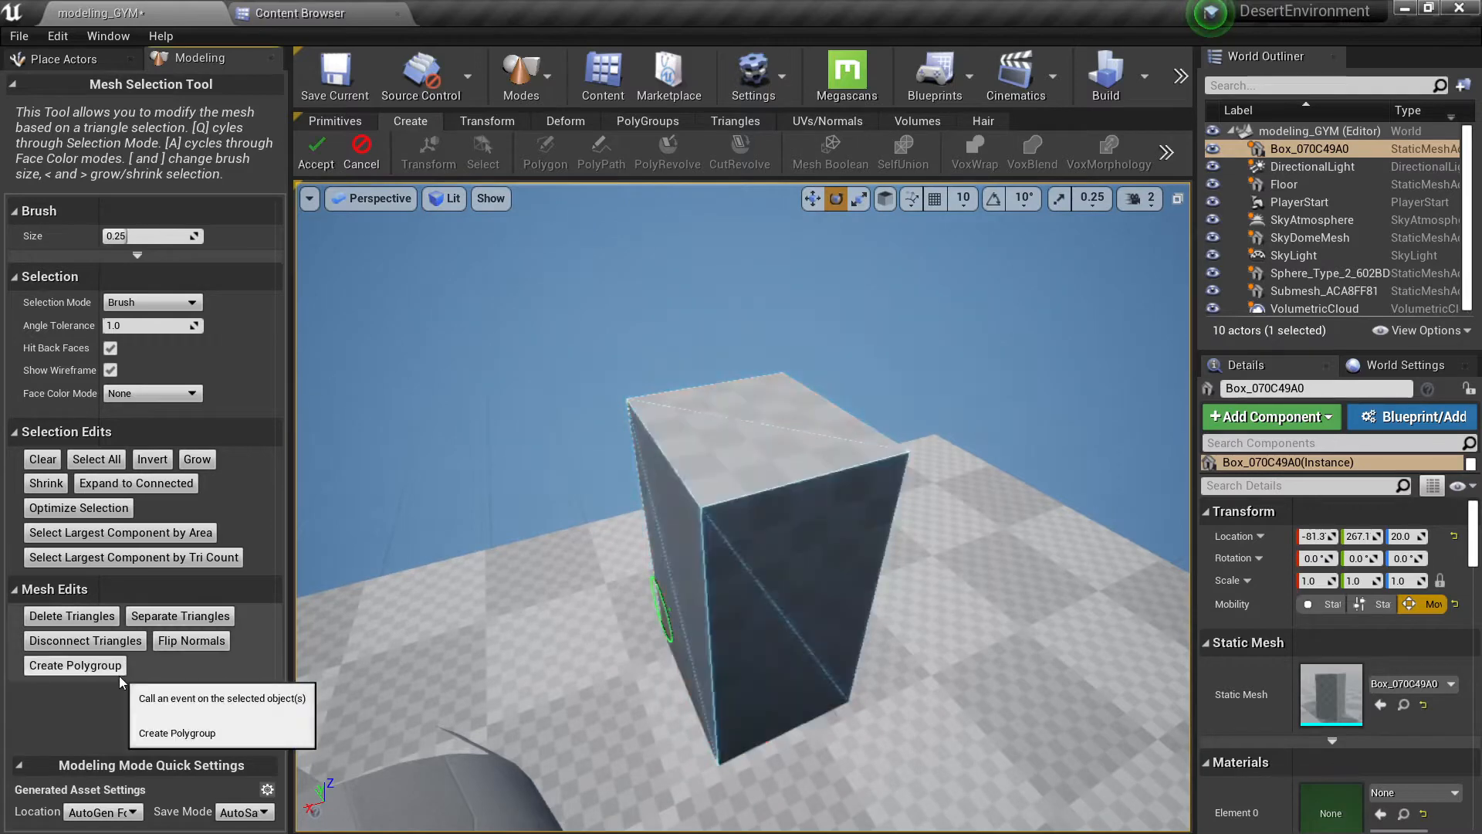
left_click(315, 151)
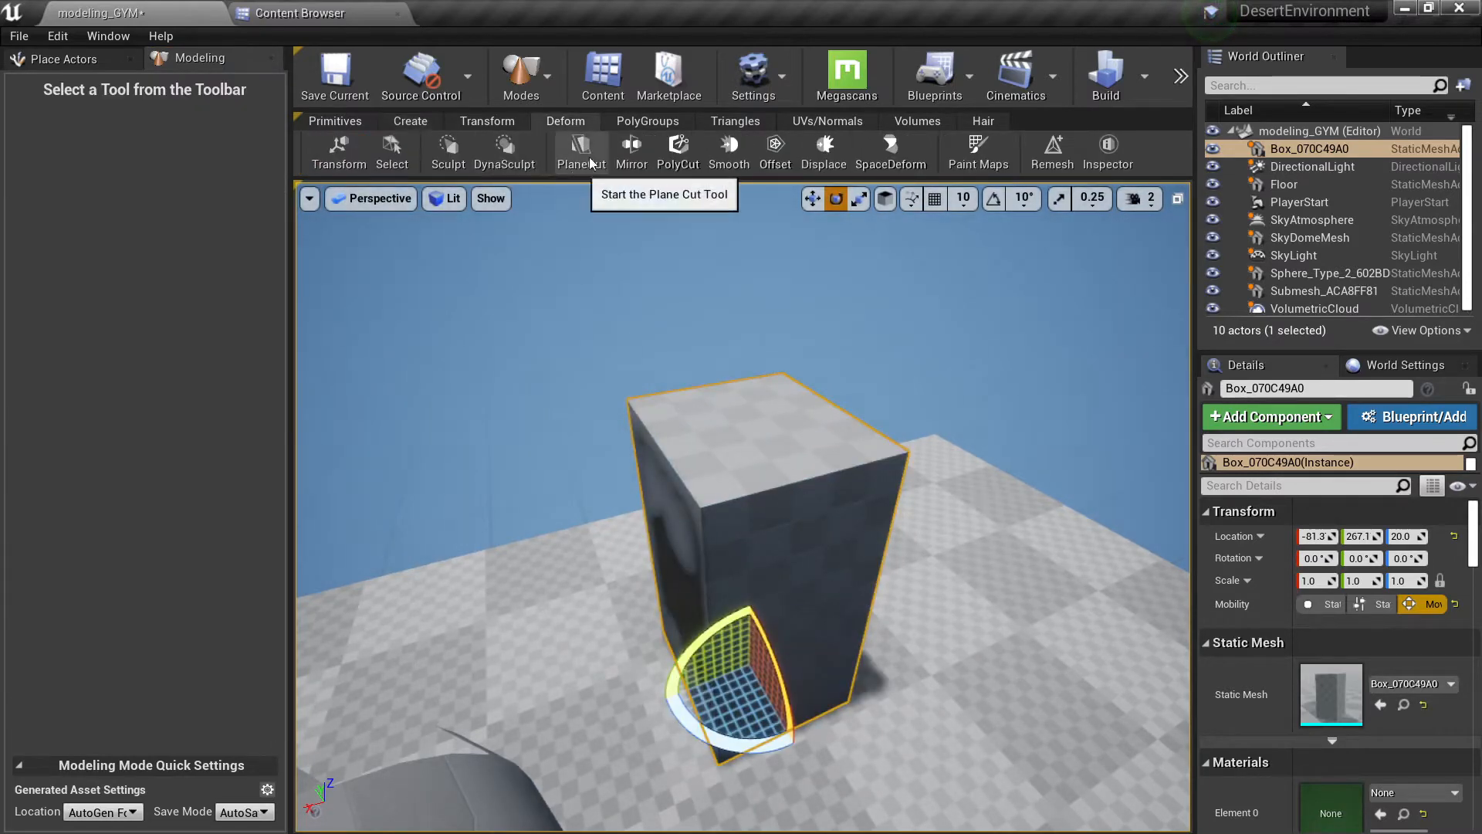
Try the Find PolyGroups tool on the box with Face Normal Deviation conversion and exit it.
left_click(648, 121)
left_click(462, 155)
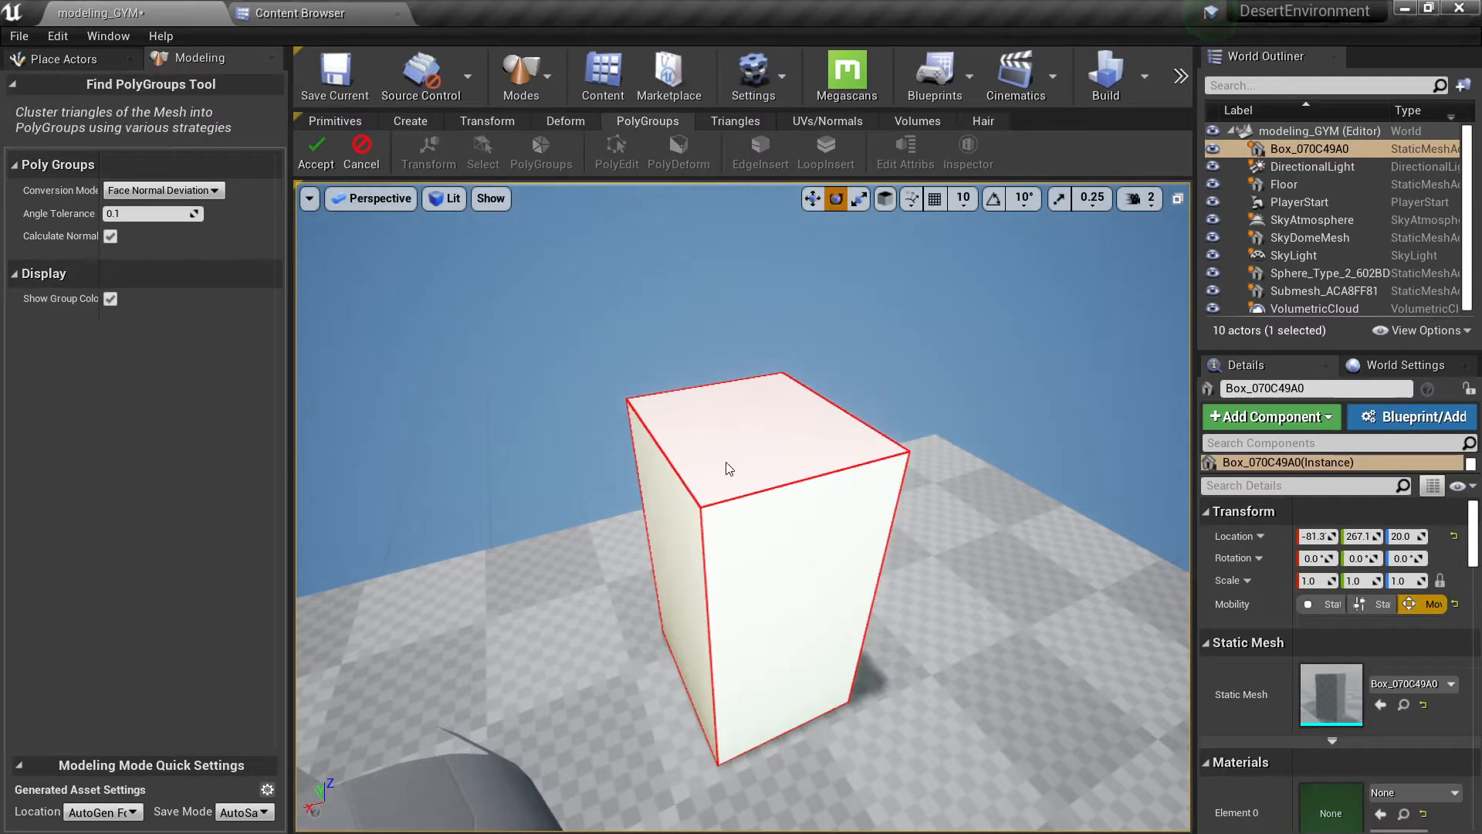
left_click(316, 150)
Try moving the merged top-and-sides polygroup with PolyDeform, undo the moves, and cancel the tool.
left_click(678, 152)
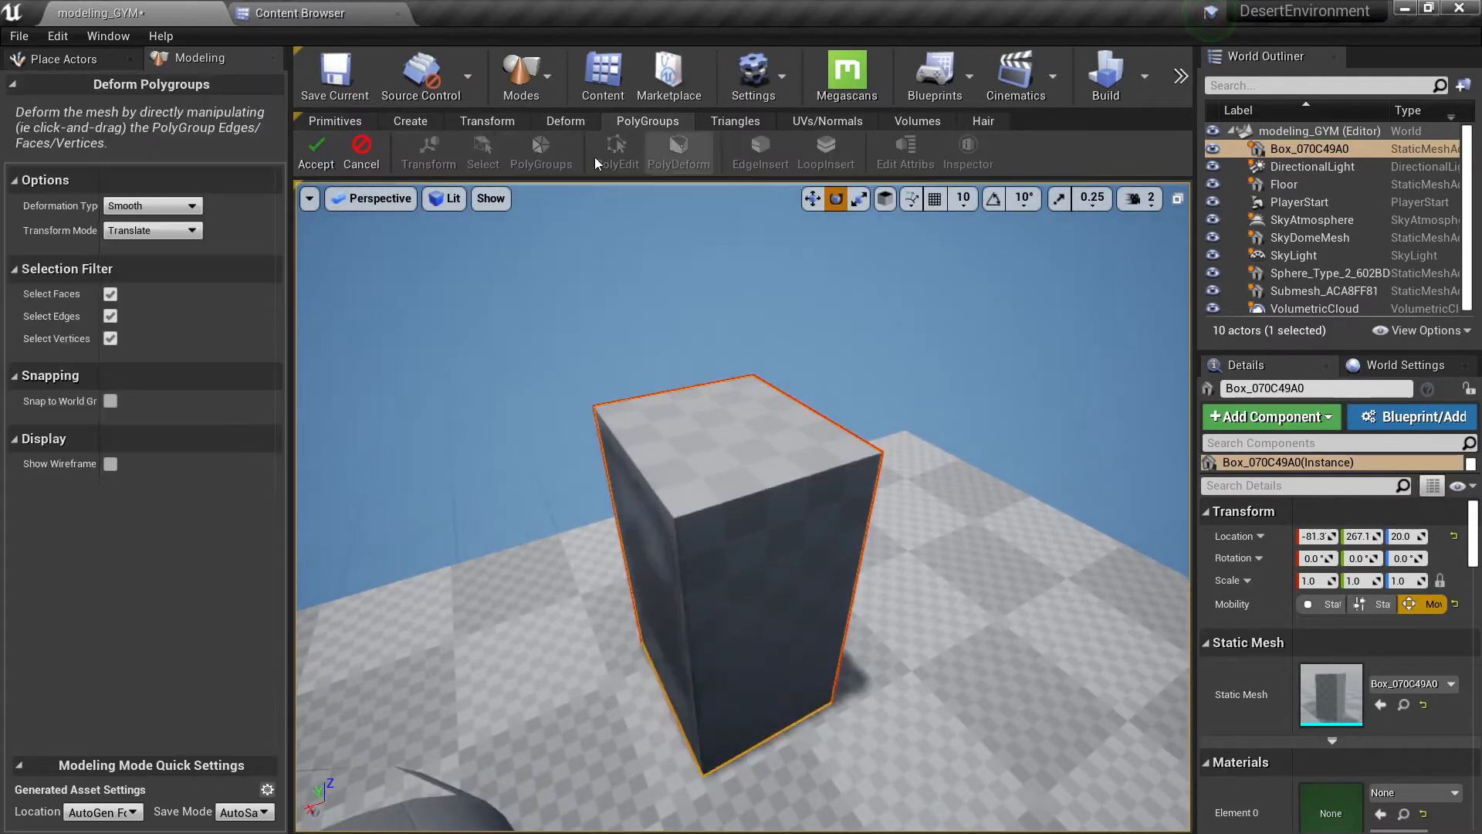
right_click_drag(691, 495, 859, 477)
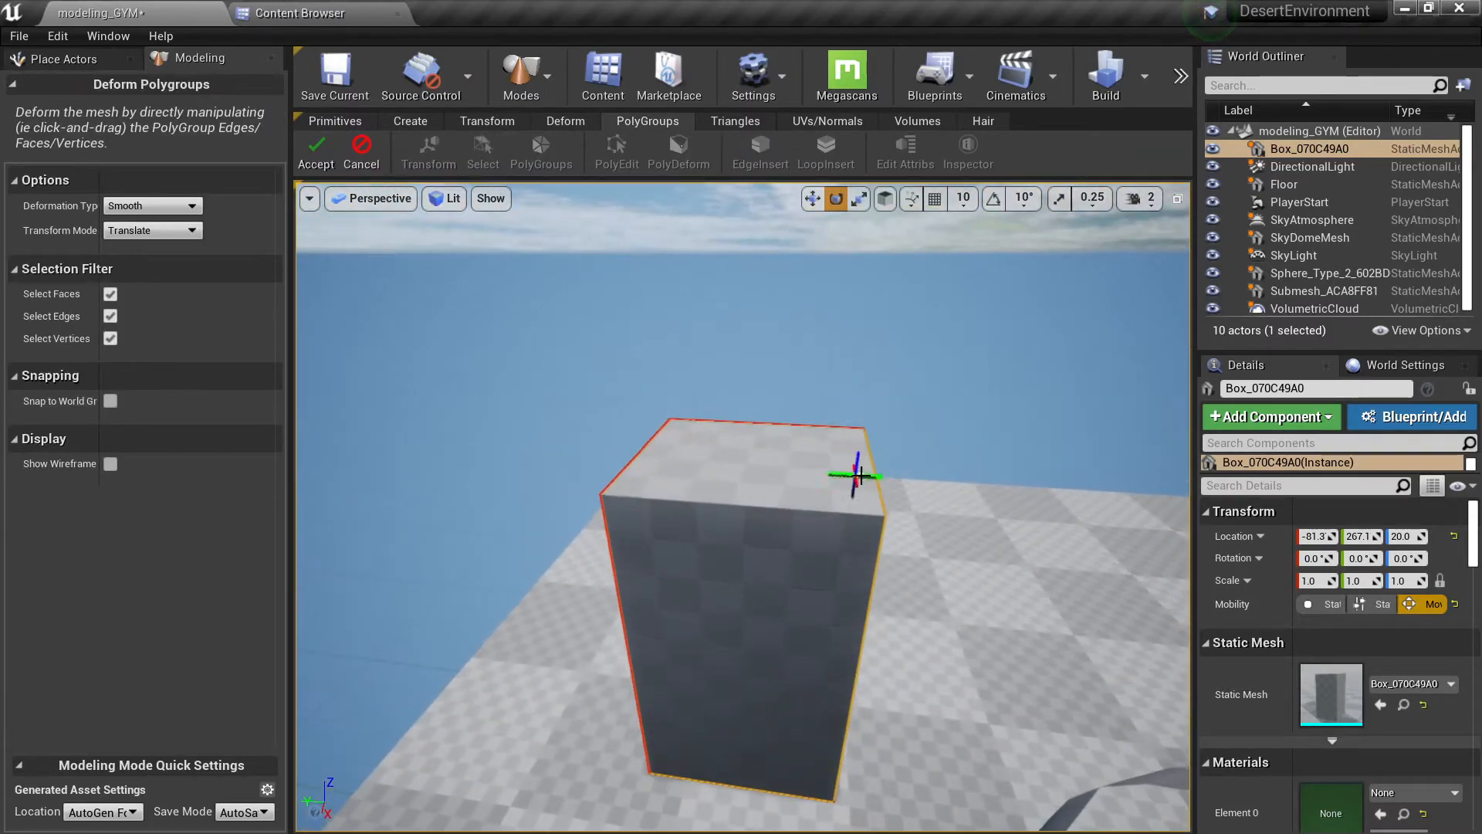
key("ctrl+z")
left_click_drag(782, 624, 525, 591)
key("ctrl+z")
right_click_drag(809, 548, 567, 533)
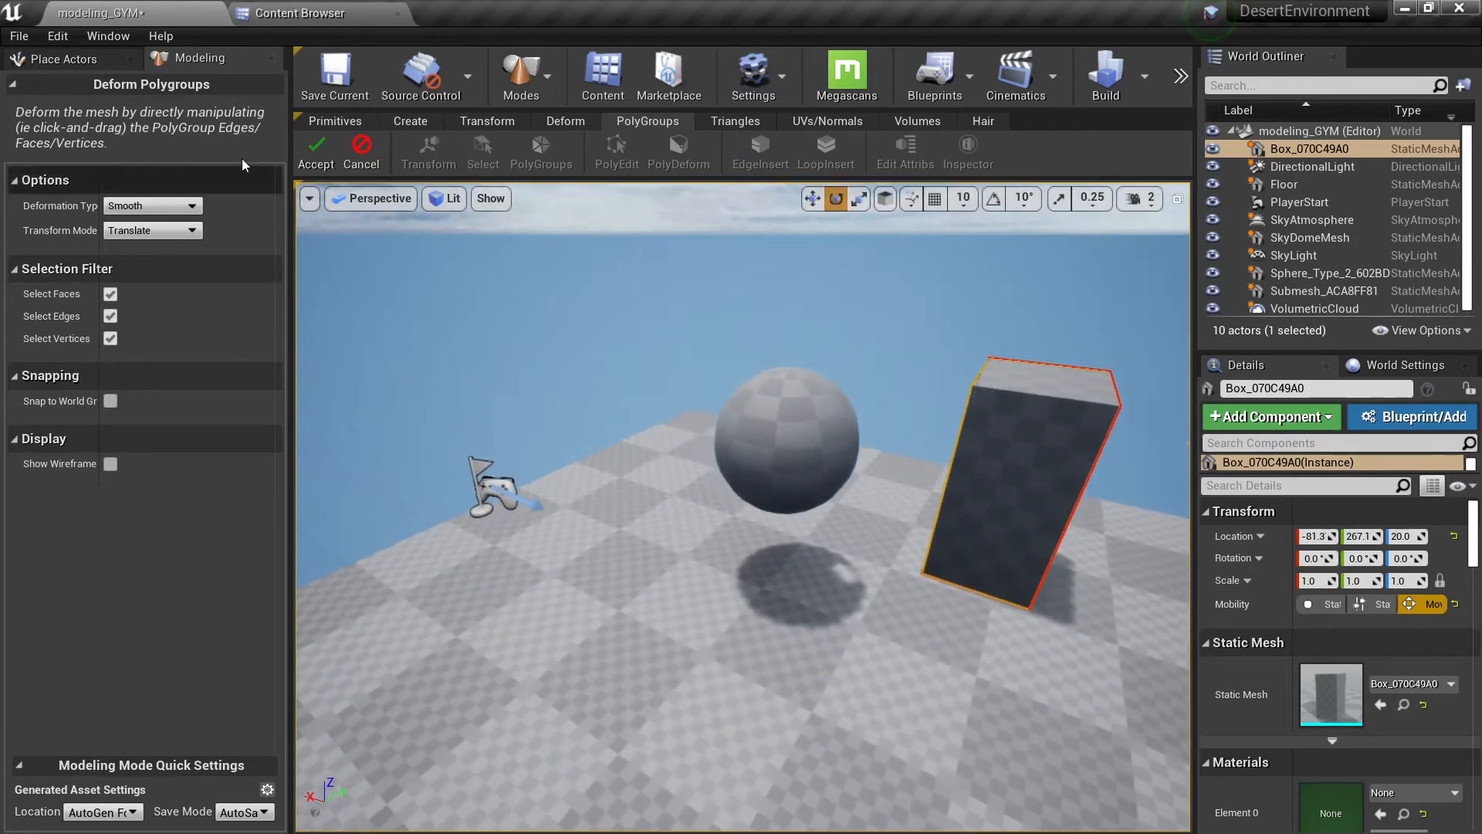
left_click(356, 151)
Draw a closed six-point freehand polygon on the floor beside the sphere and extrude it upward into a solid.
right_click_drag(442, 262, 587, 289)
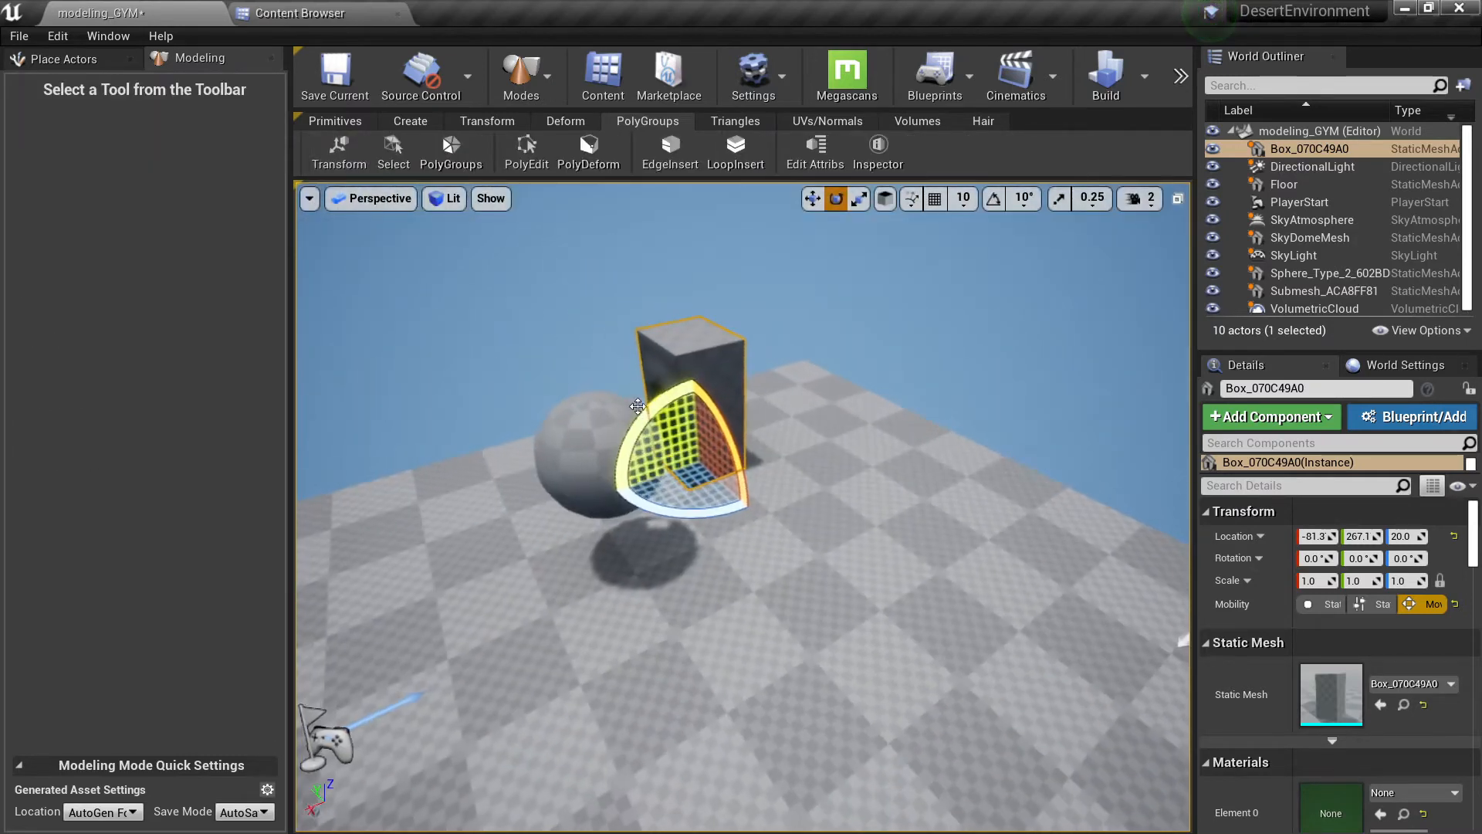
left_click(609, 403)
right_click_drag(609, 404, 575, 444)
left_click(411, 124)
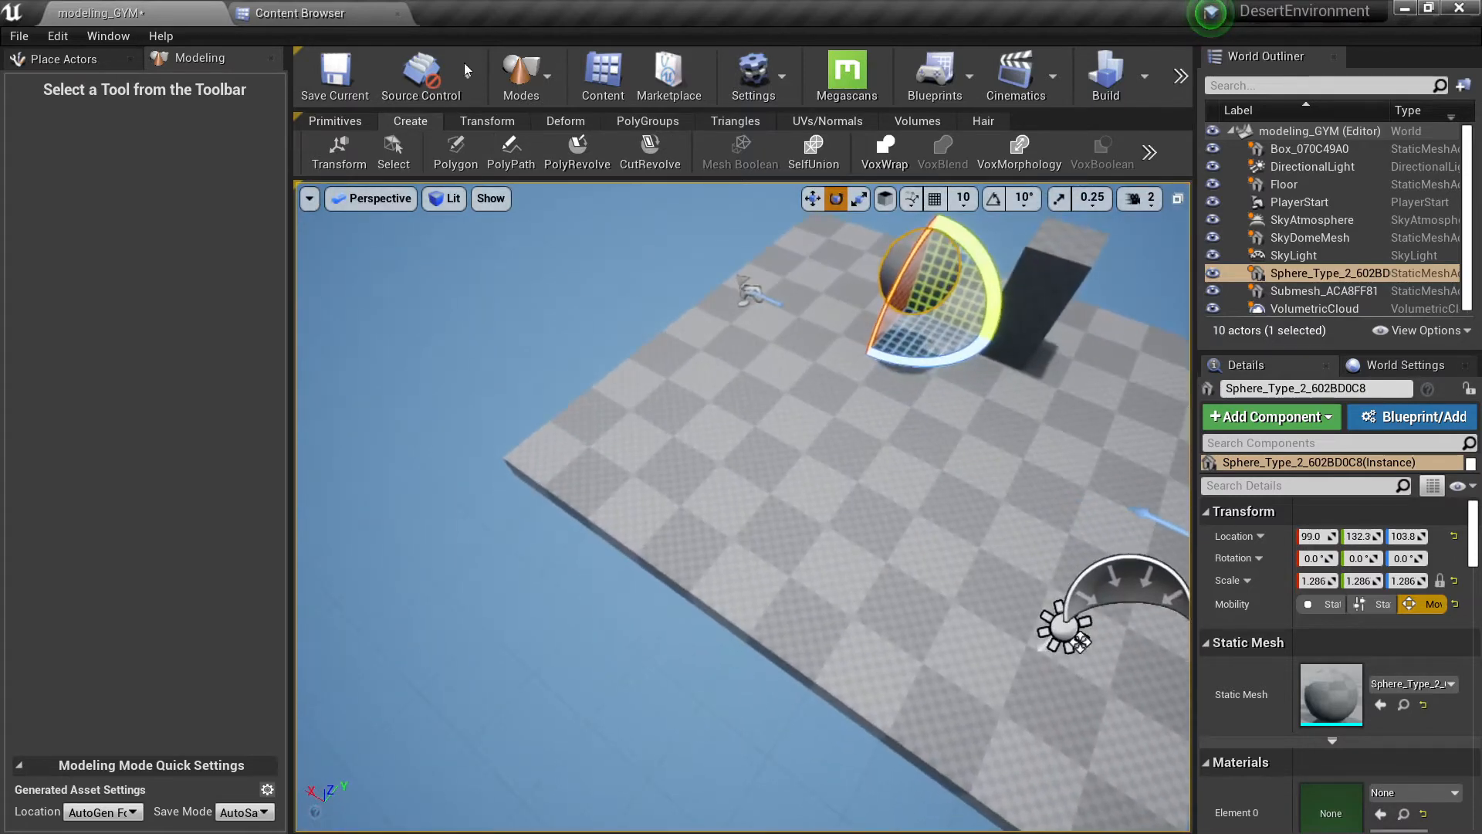
left_click(455, 163)
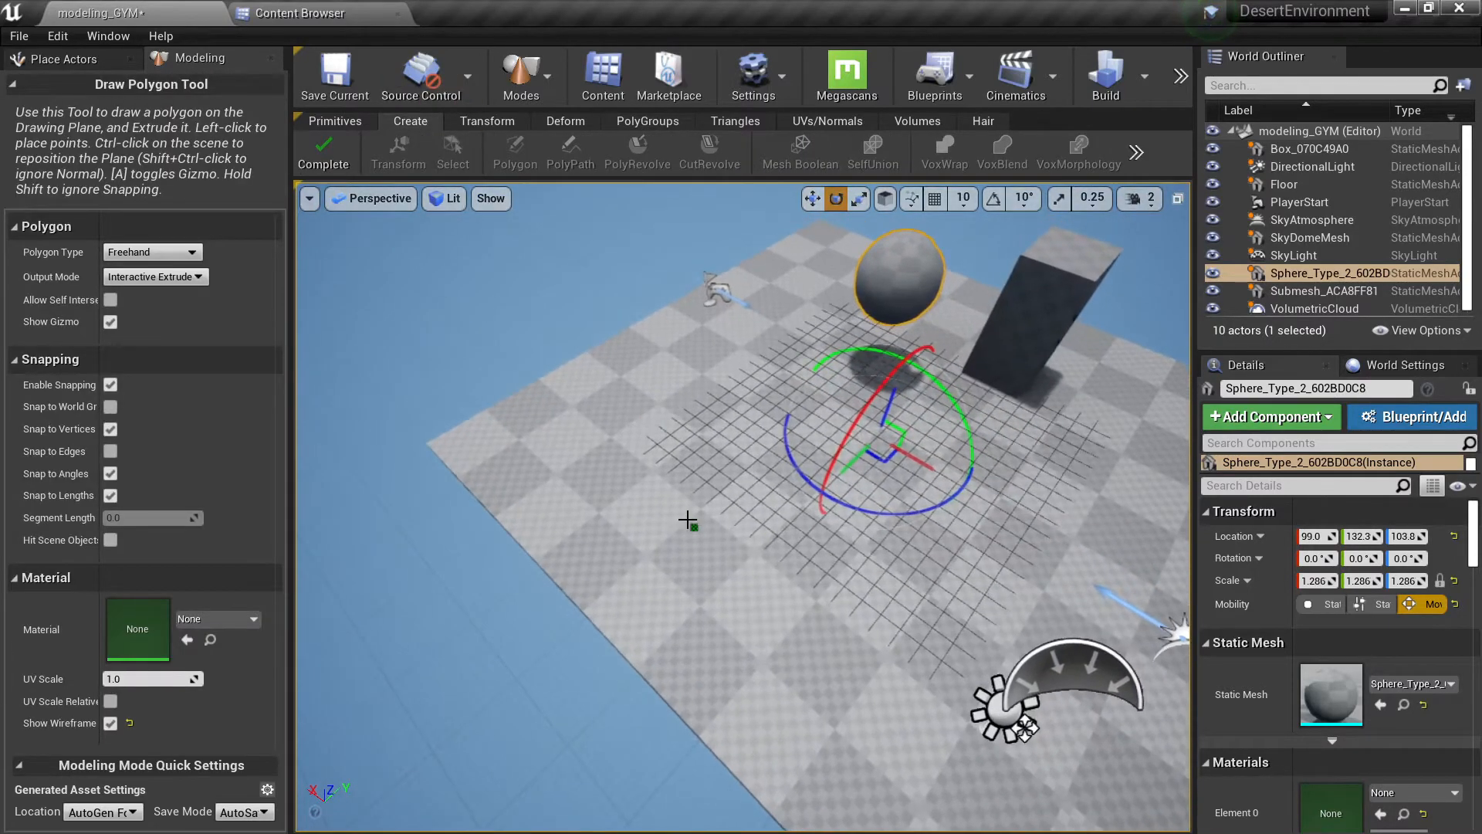
right_click_drag(664, 524, 618, 498)
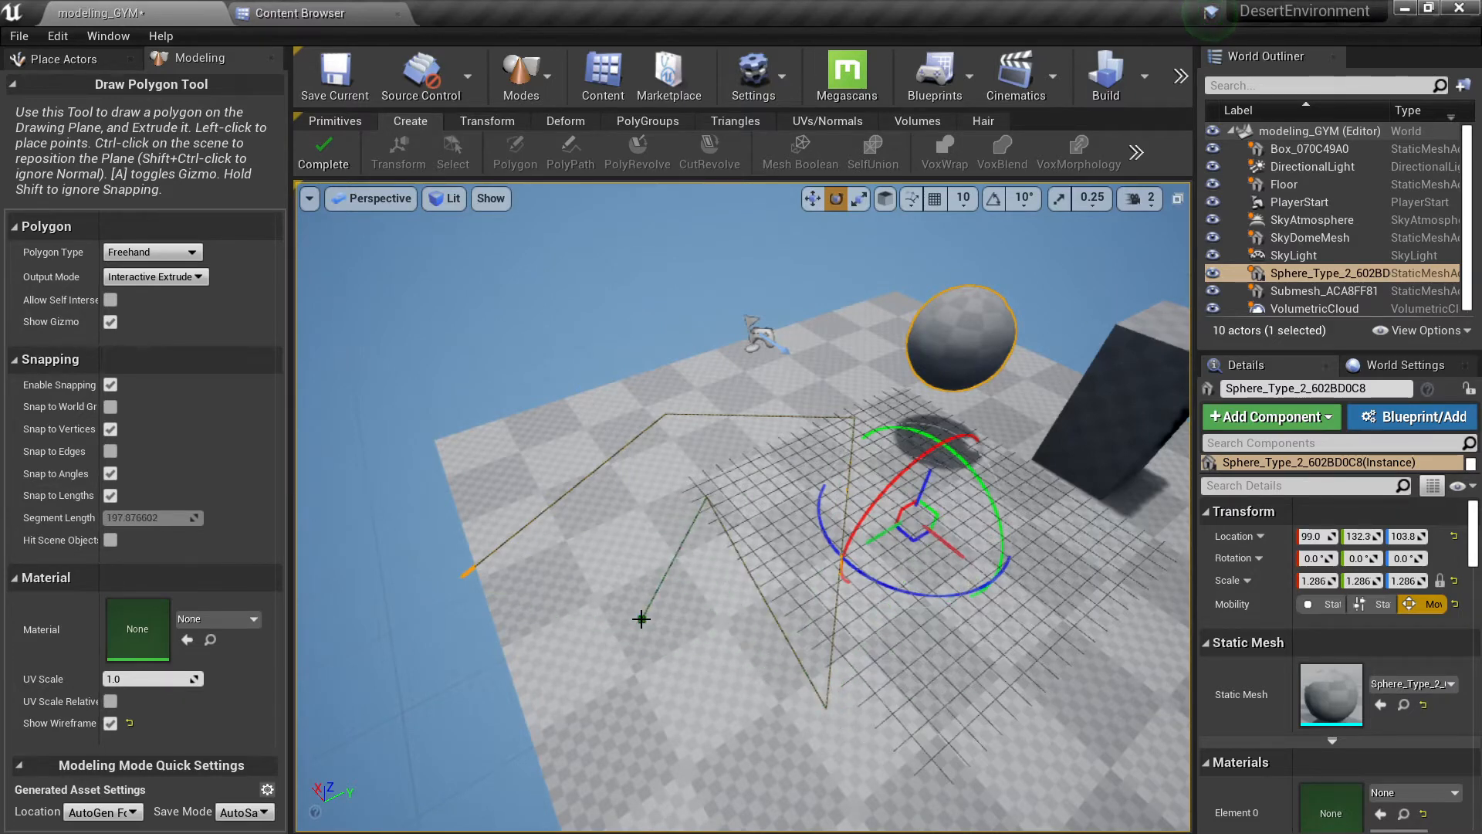
left_click(462, 576)
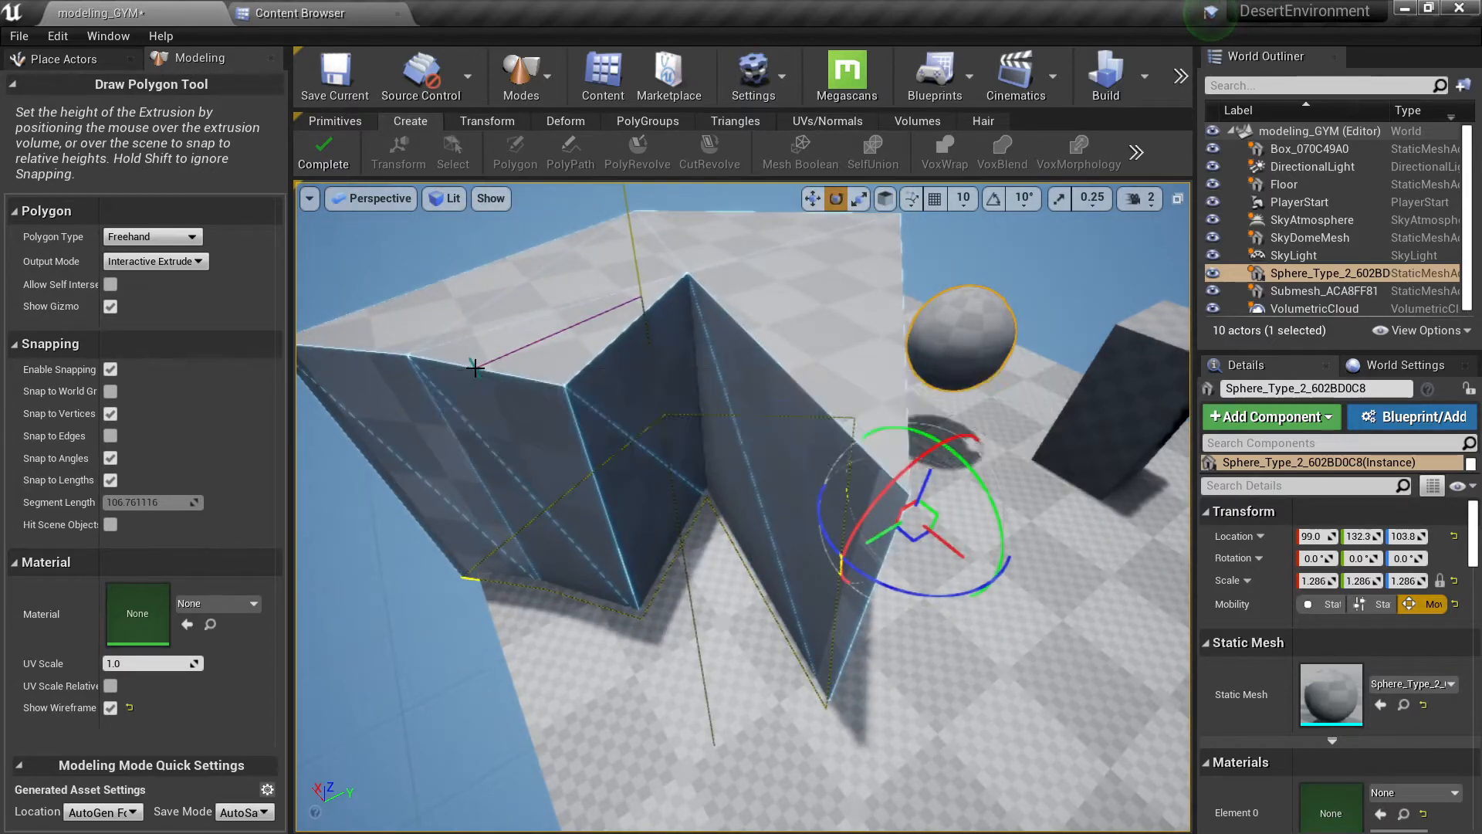
left_click(475, 368)
Draw a 16-step Circle polygon on the open floor near its edge and extrude it upward into a cylinder.
left_click(158, 253)
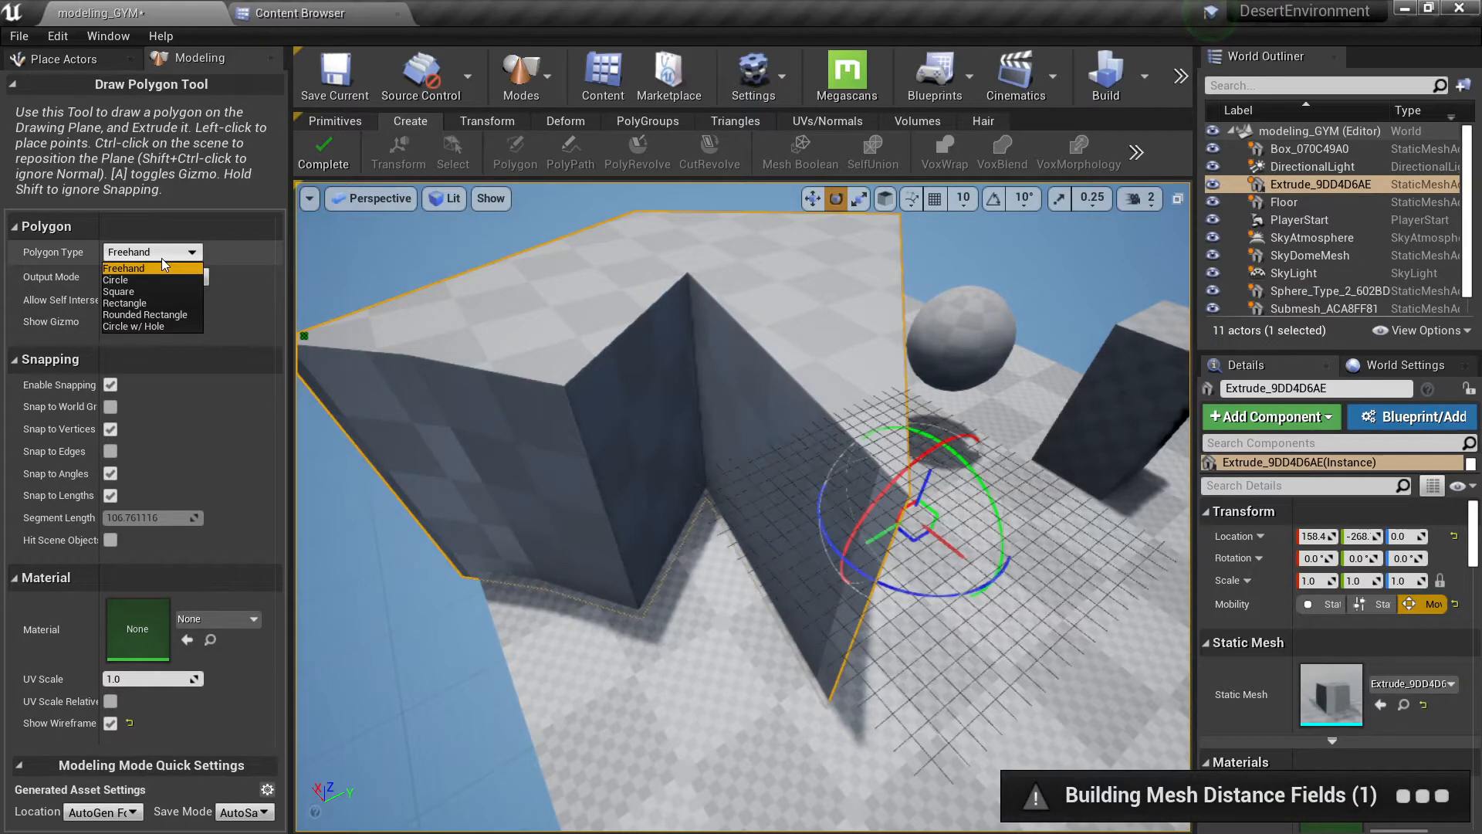
right_click_drag(692, 363, 818, 403)
left_click(118, 280)
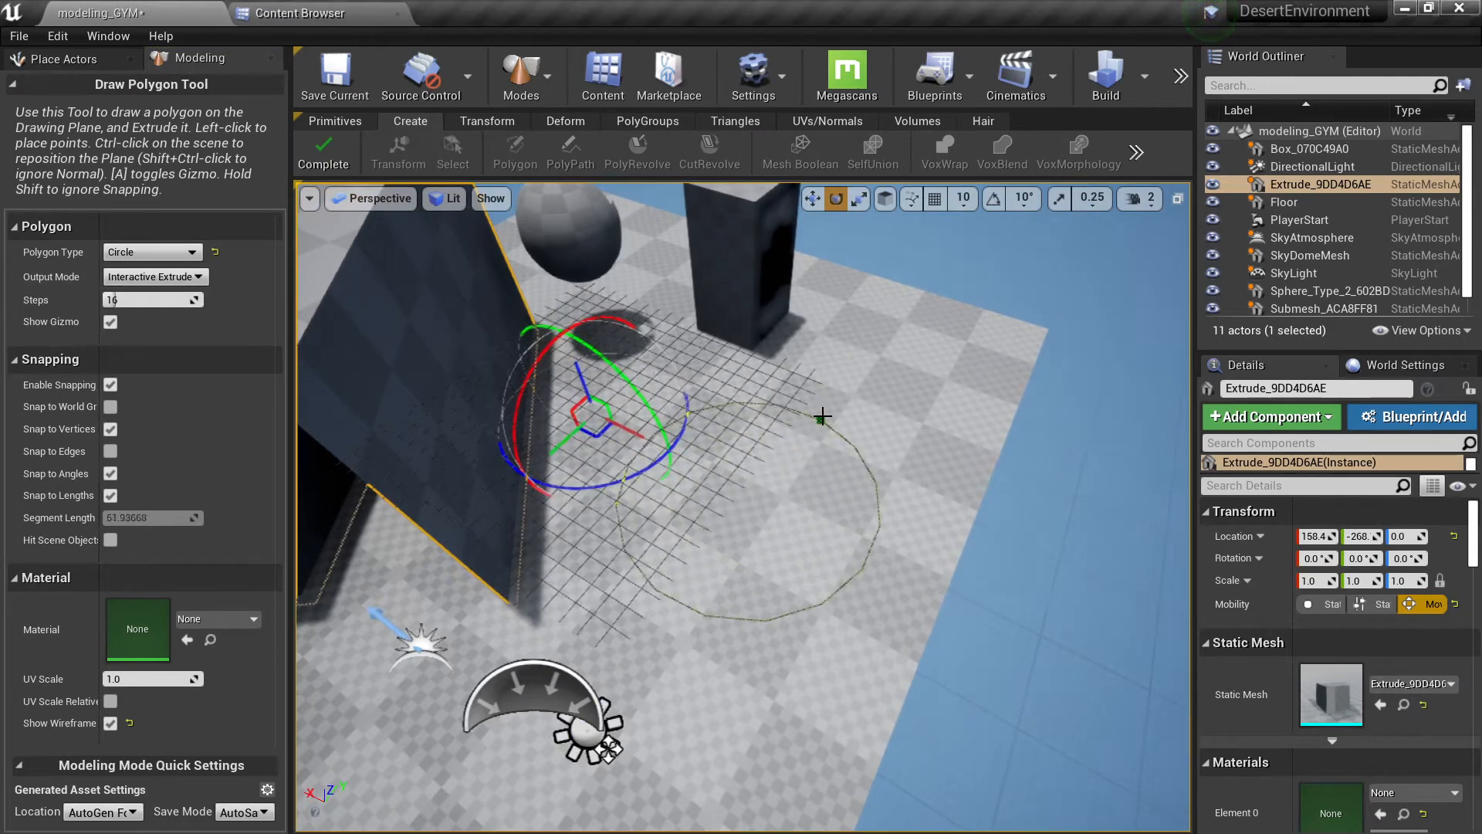
left_click(828, 408)
left_click(781, 349)
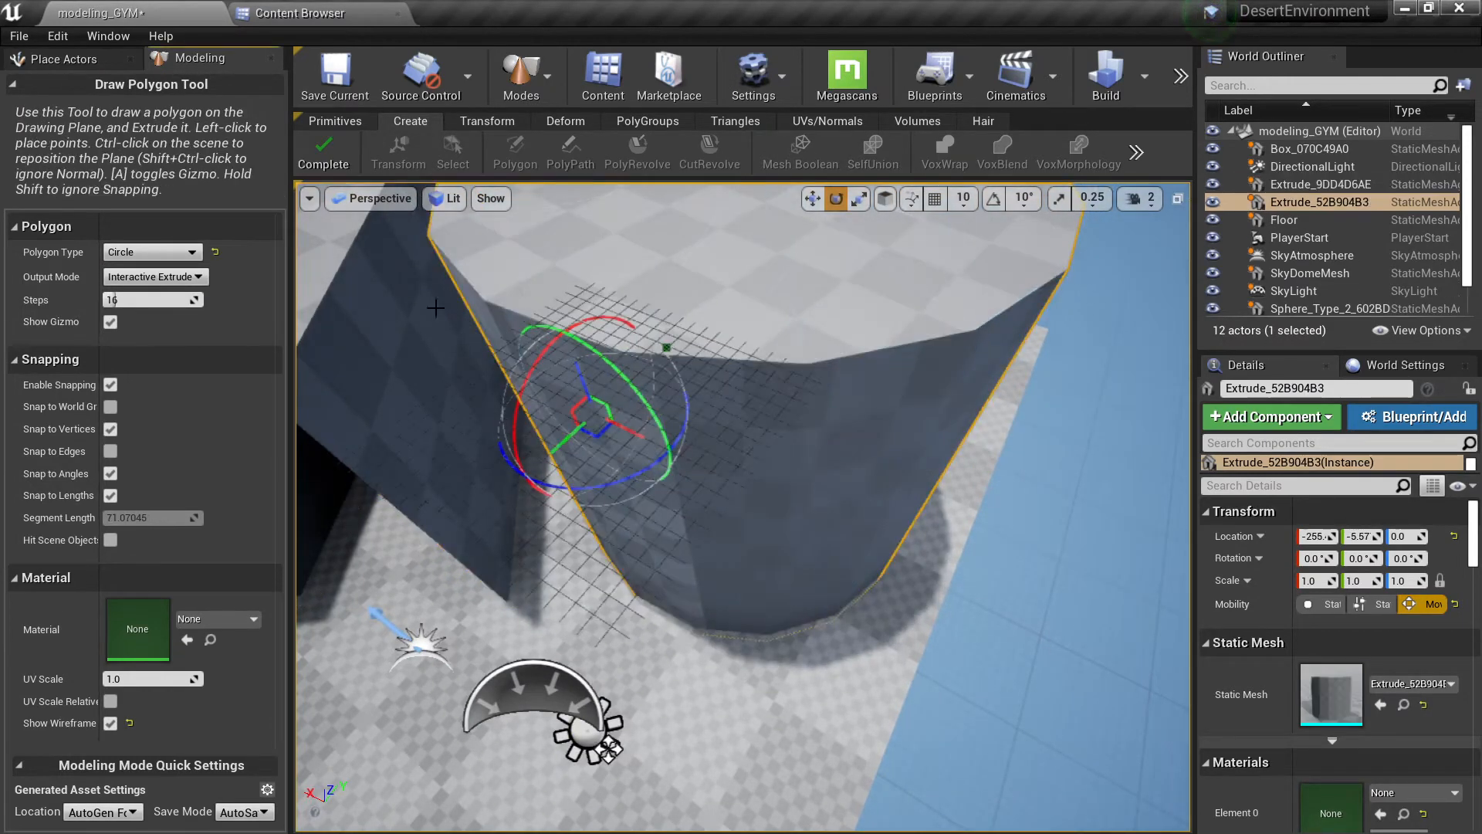
Draw a Circle w/ Hole polygon overlapping the floor's edge, extrude it upward into a tall hollow cylinder, and complete the tool.
left_click(205, 257)
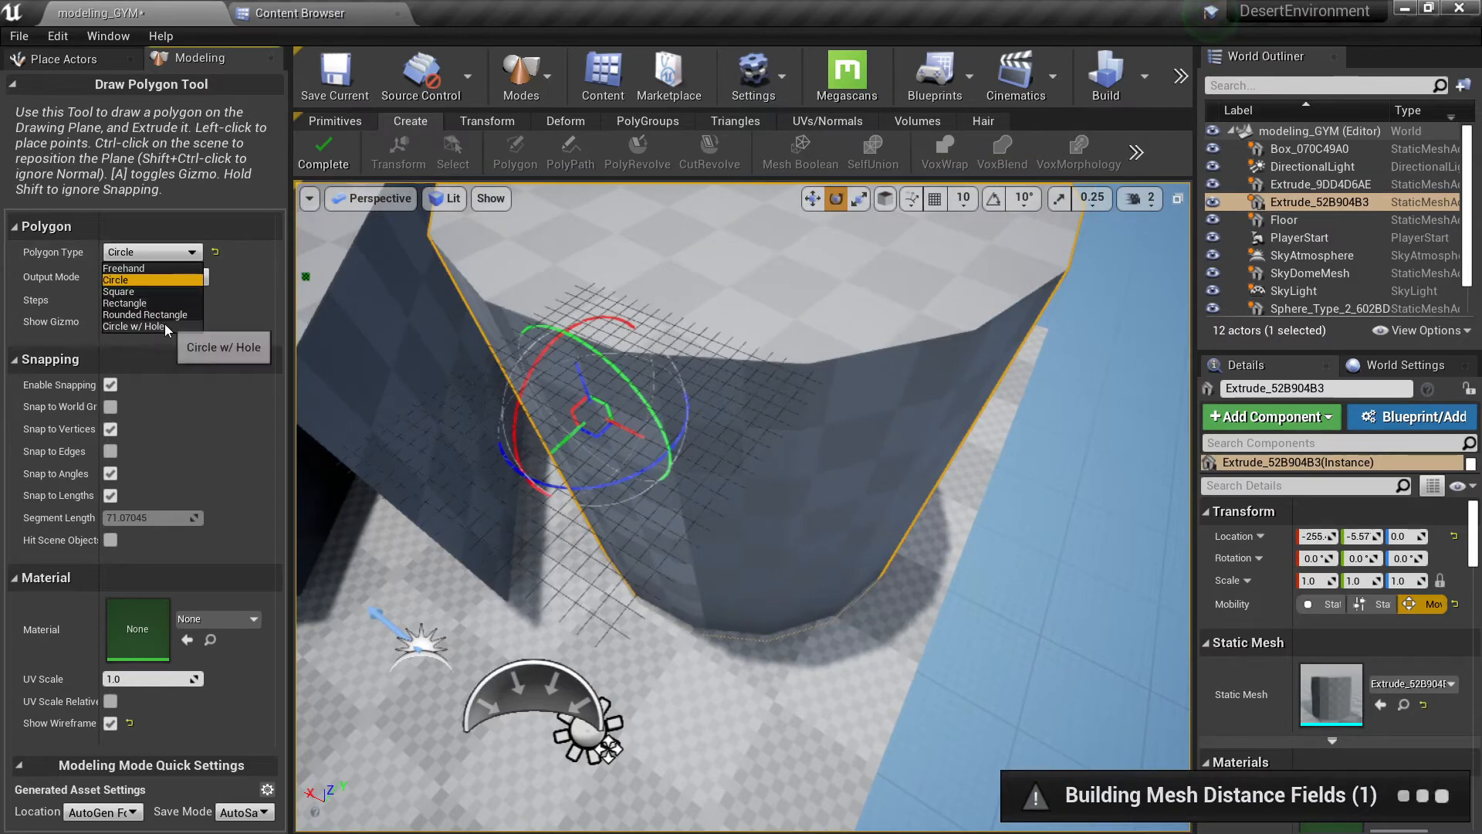
left_click(162, 327)
right_click_drag(658, 466, 552, 498)
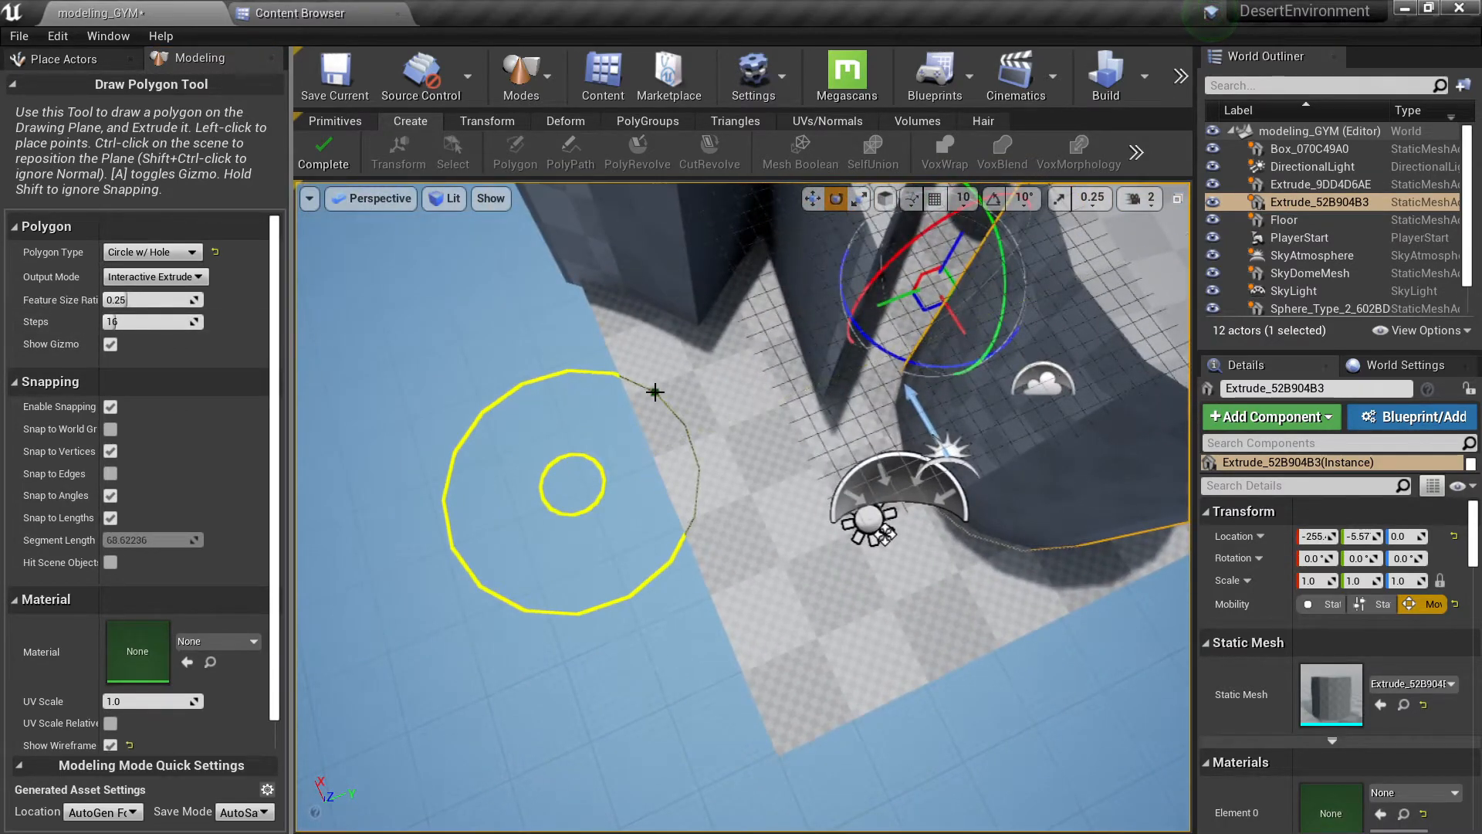
left_click(655, 391)
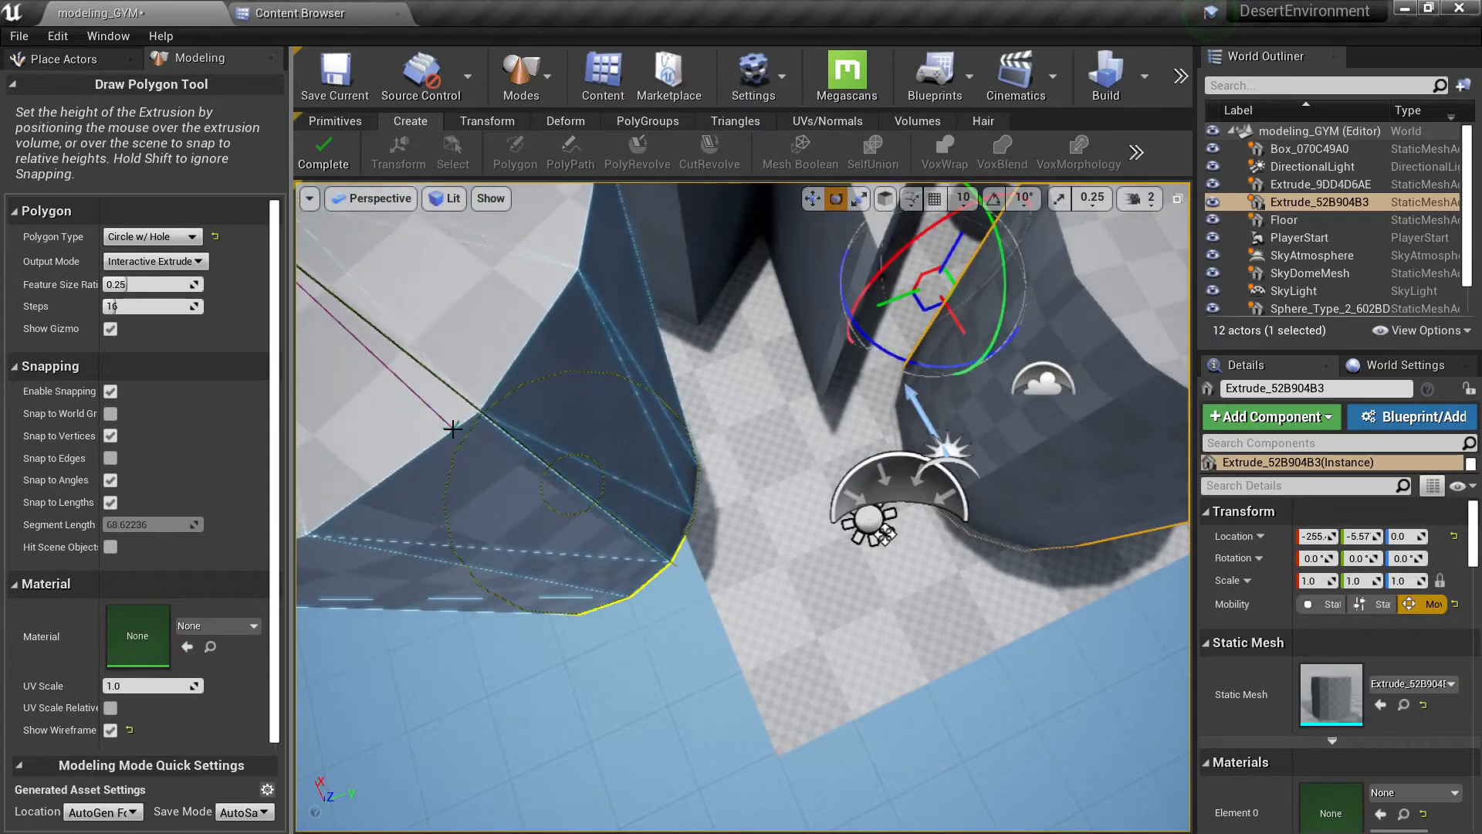
left_click(534, 466)
right_click_drag(534, 466, 494, 363)
left_click(323, 155)
right_click_drag(568, 311, 569, 348)
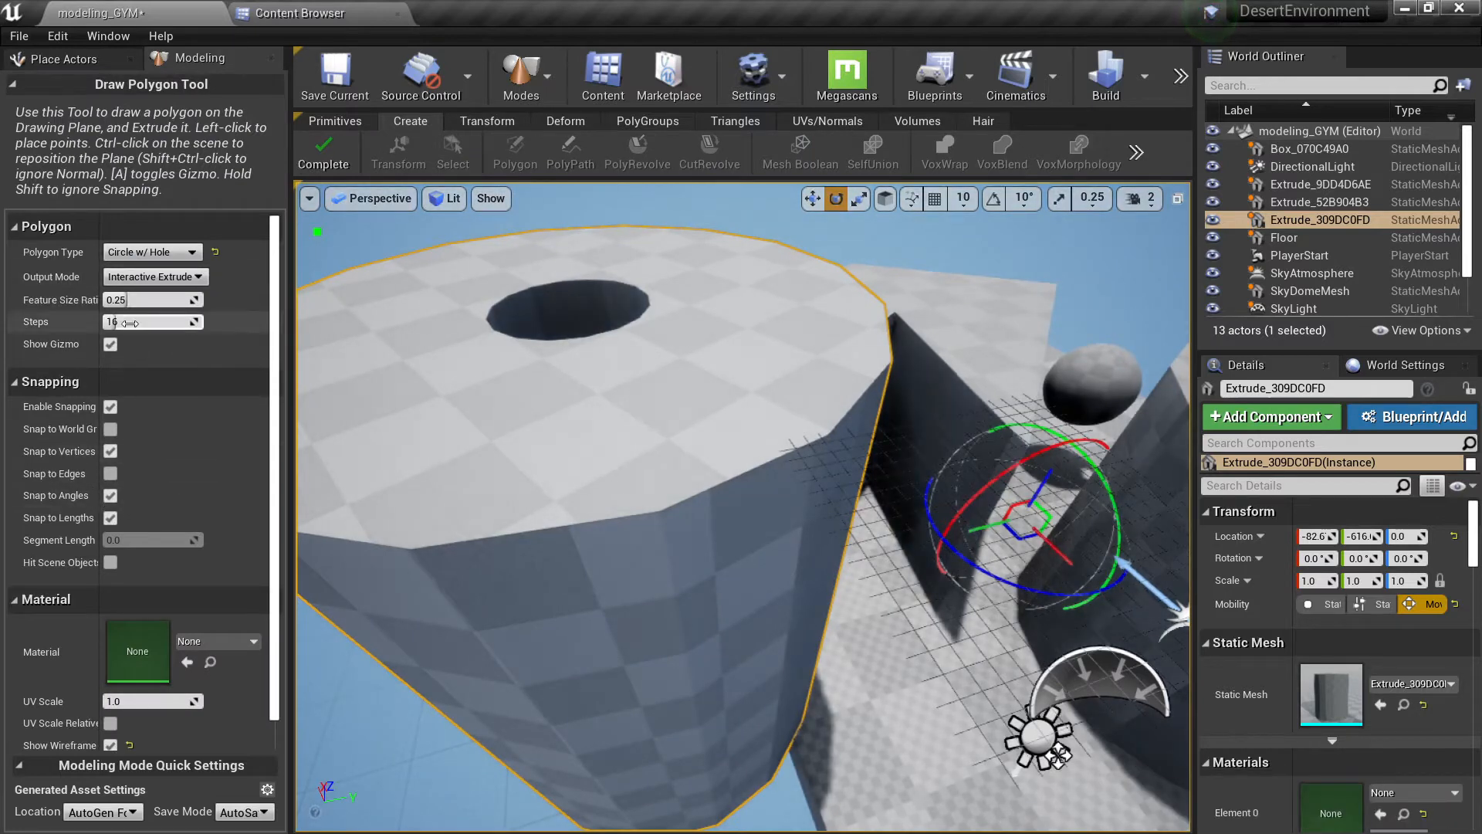
scroll(135, 407, "down", 1)
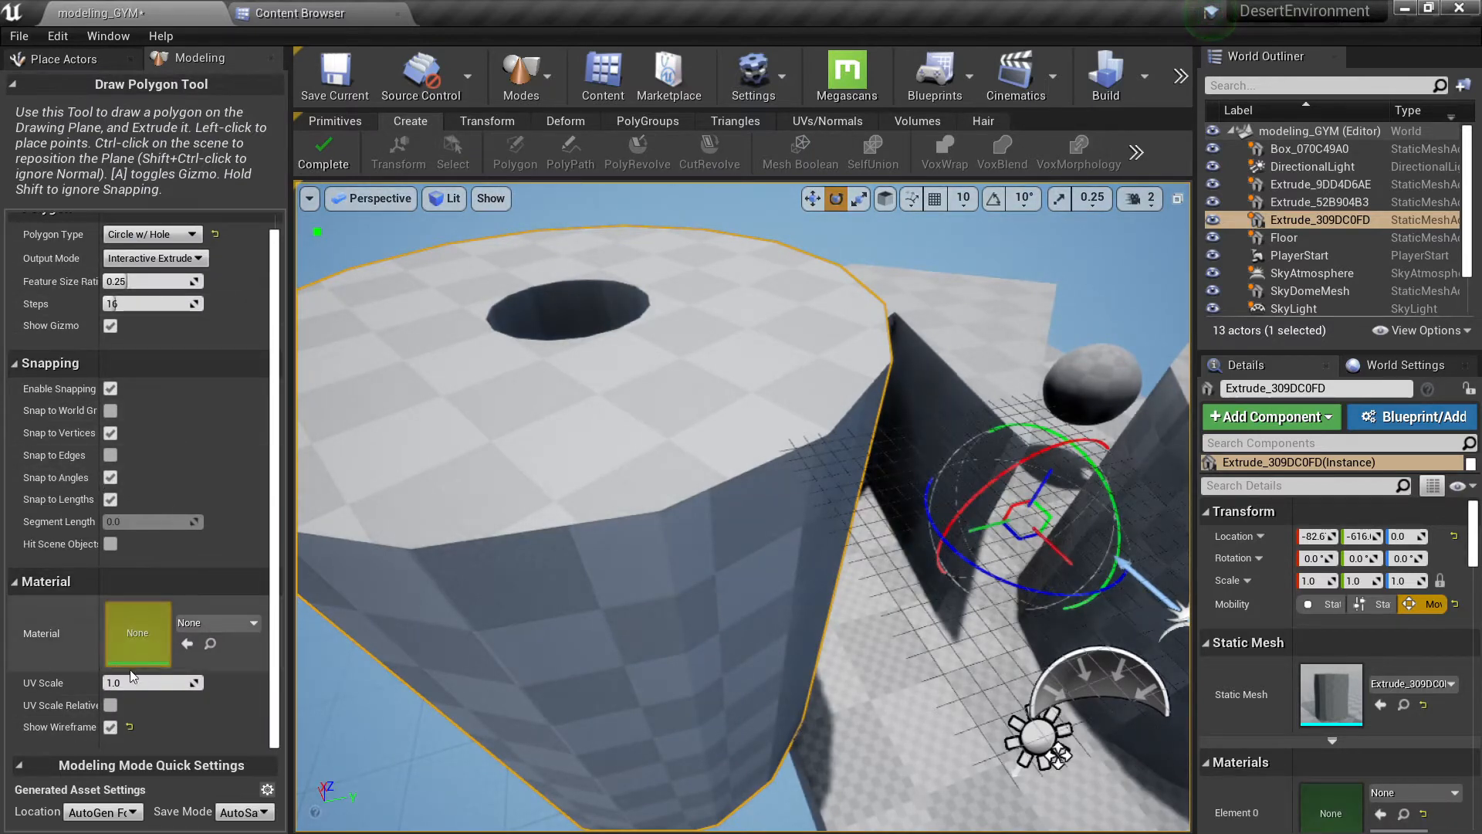
scroll(155, 661, "up", 1)
scroll(125, 652, "down", 1)
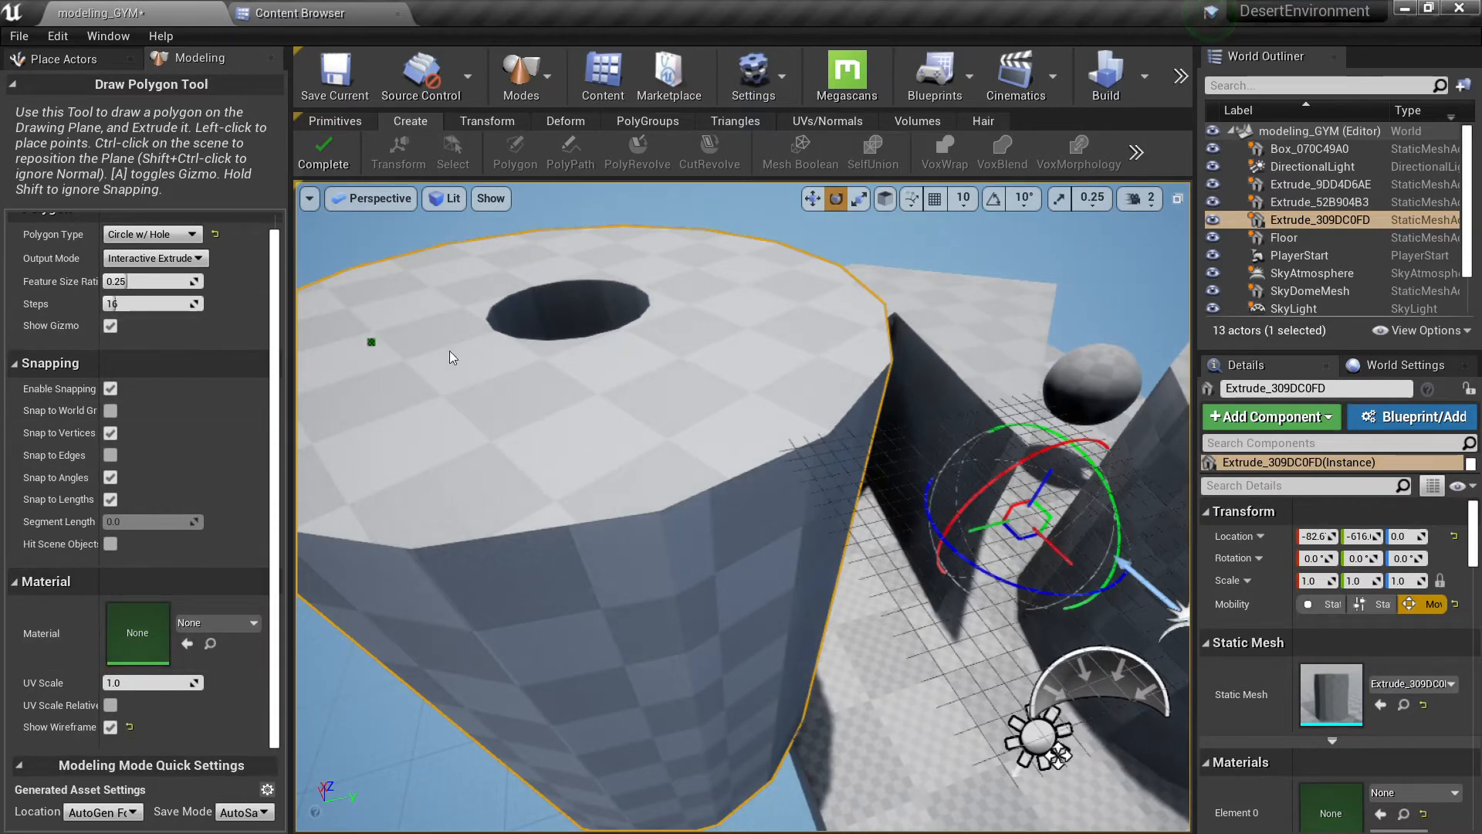
mouse_move(449, 351)
right_mouse_down()
mouse_move(494, 311)
mouse_move(607, 302)
right_mouse_up()
left_click(330, 150)
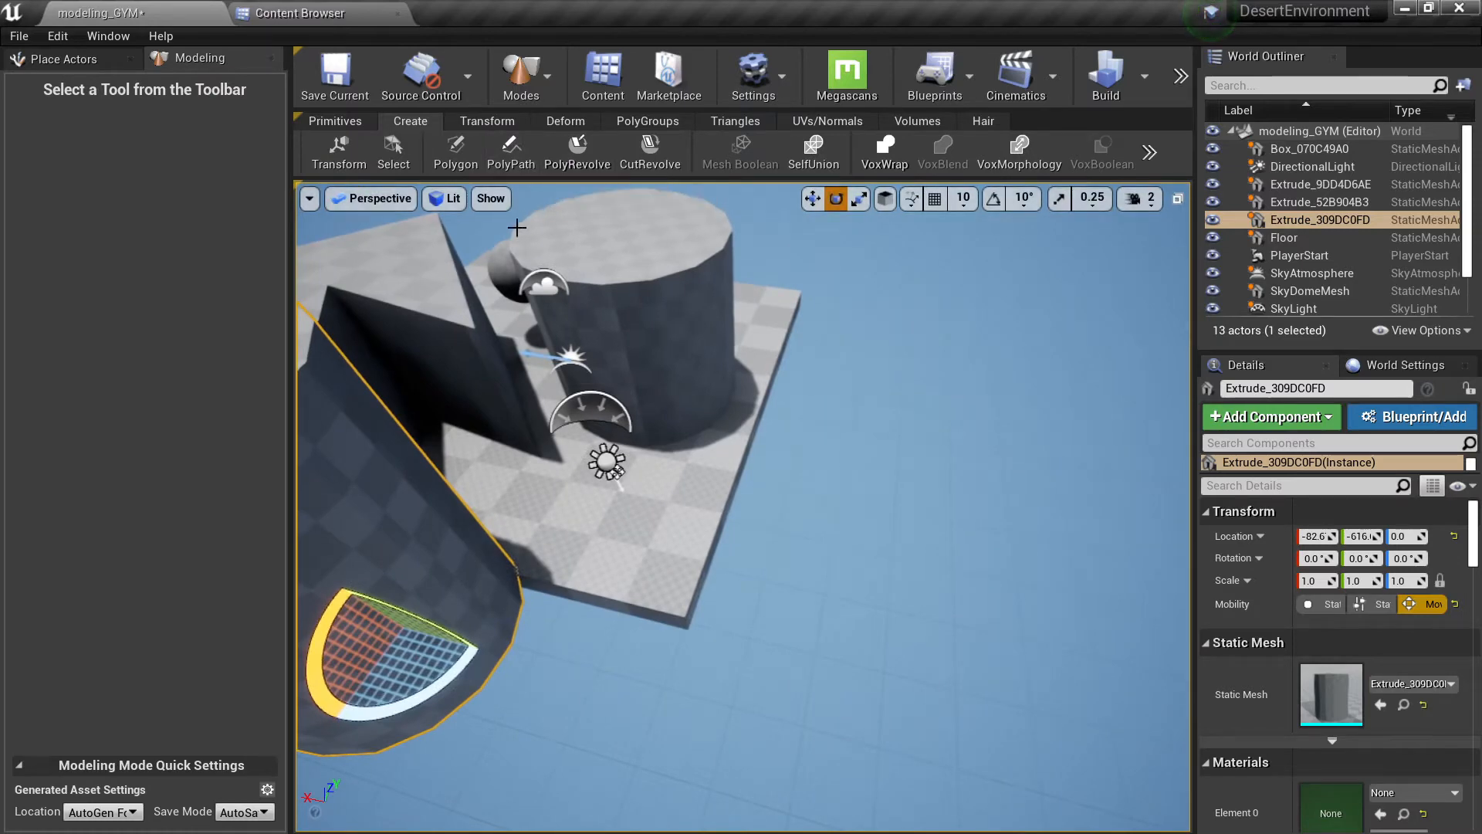
Draw a closed angular PolyPath beyond the floor's edge, extrude it about 8.82 wide and 420 high, and complete the tool.
right_click_drag(572, 302, 610, 321)
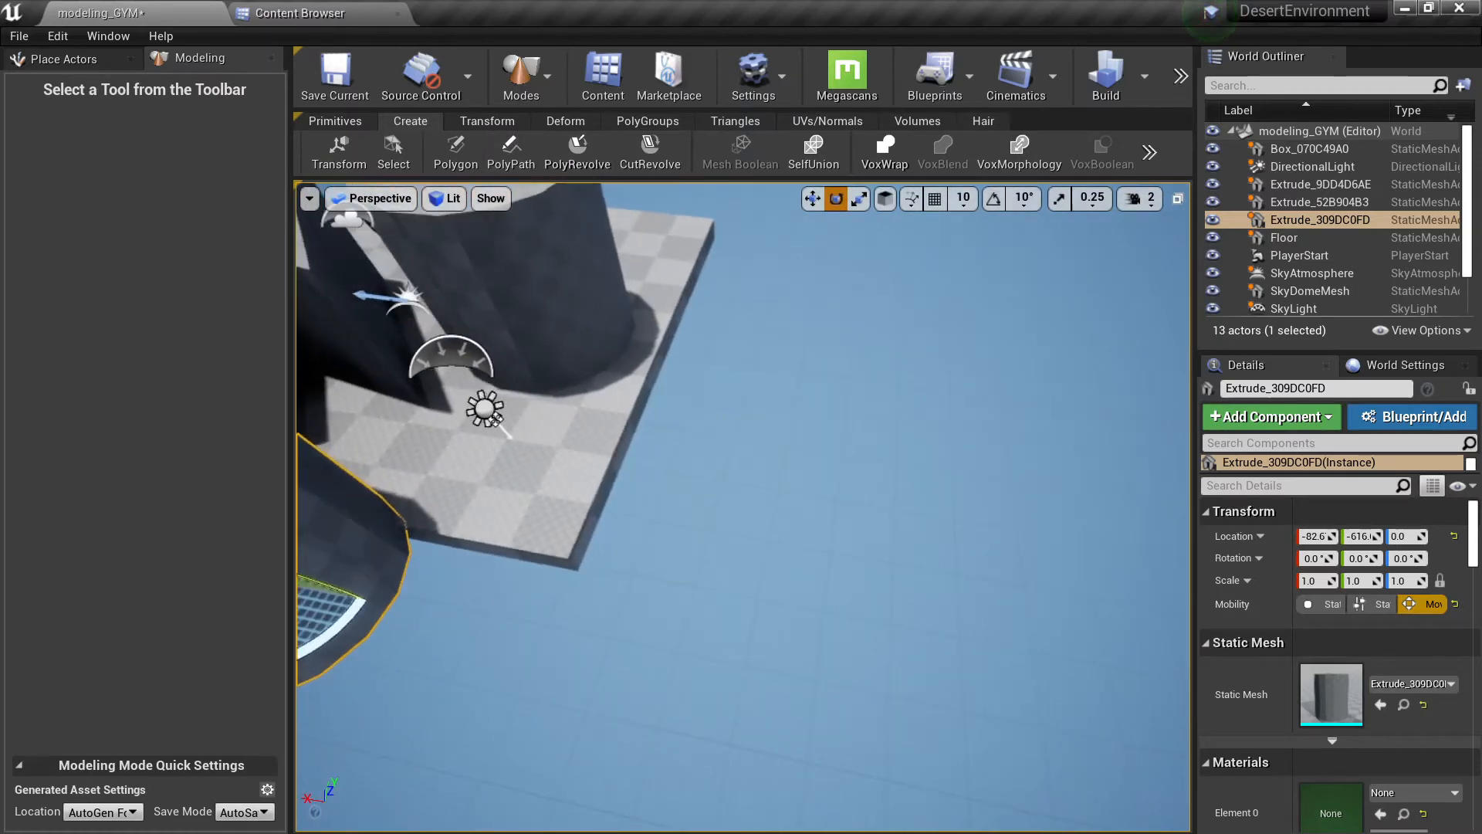
left_click(510, 152)
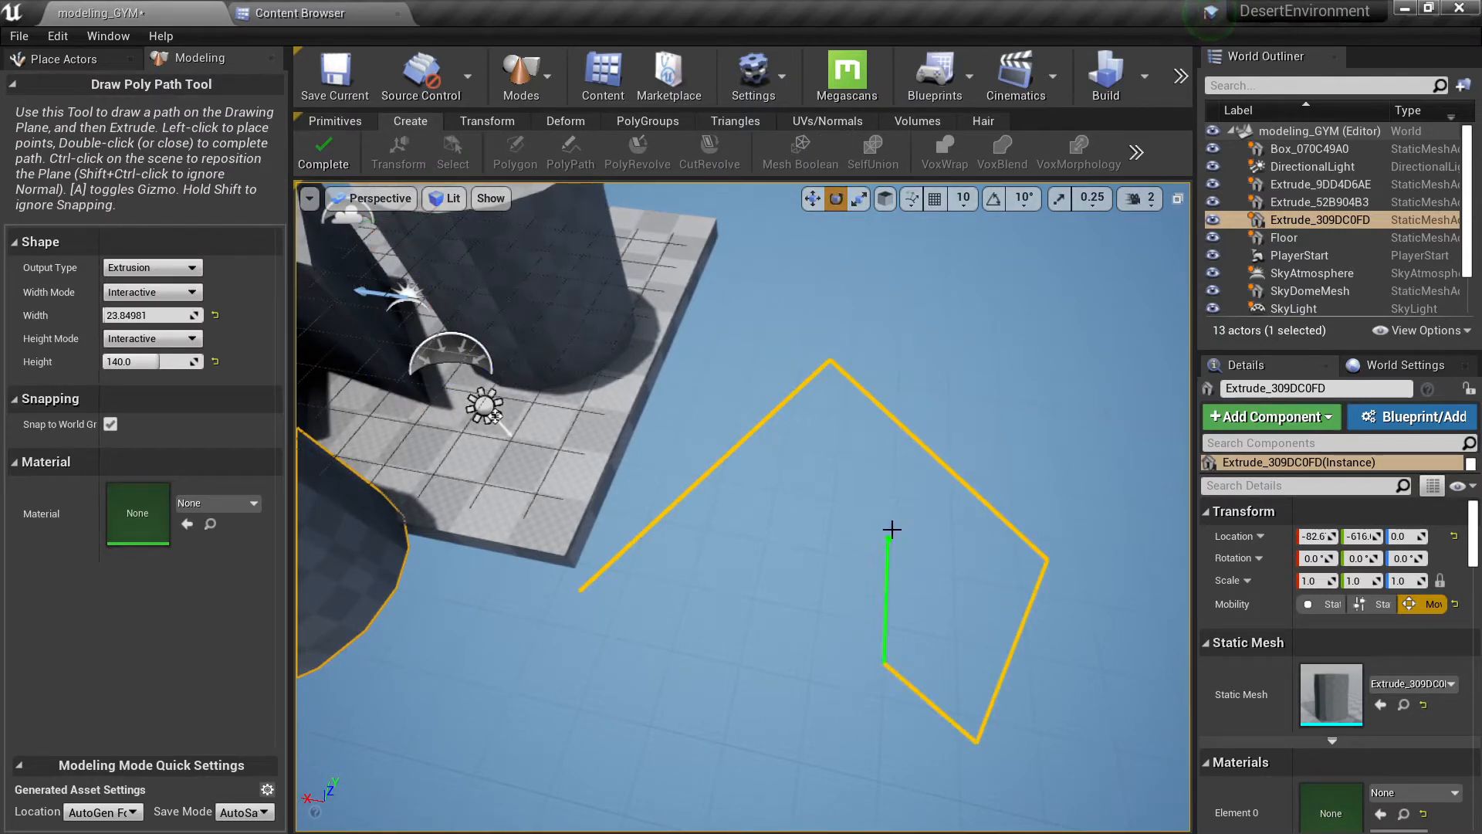
left_click(582, 589)
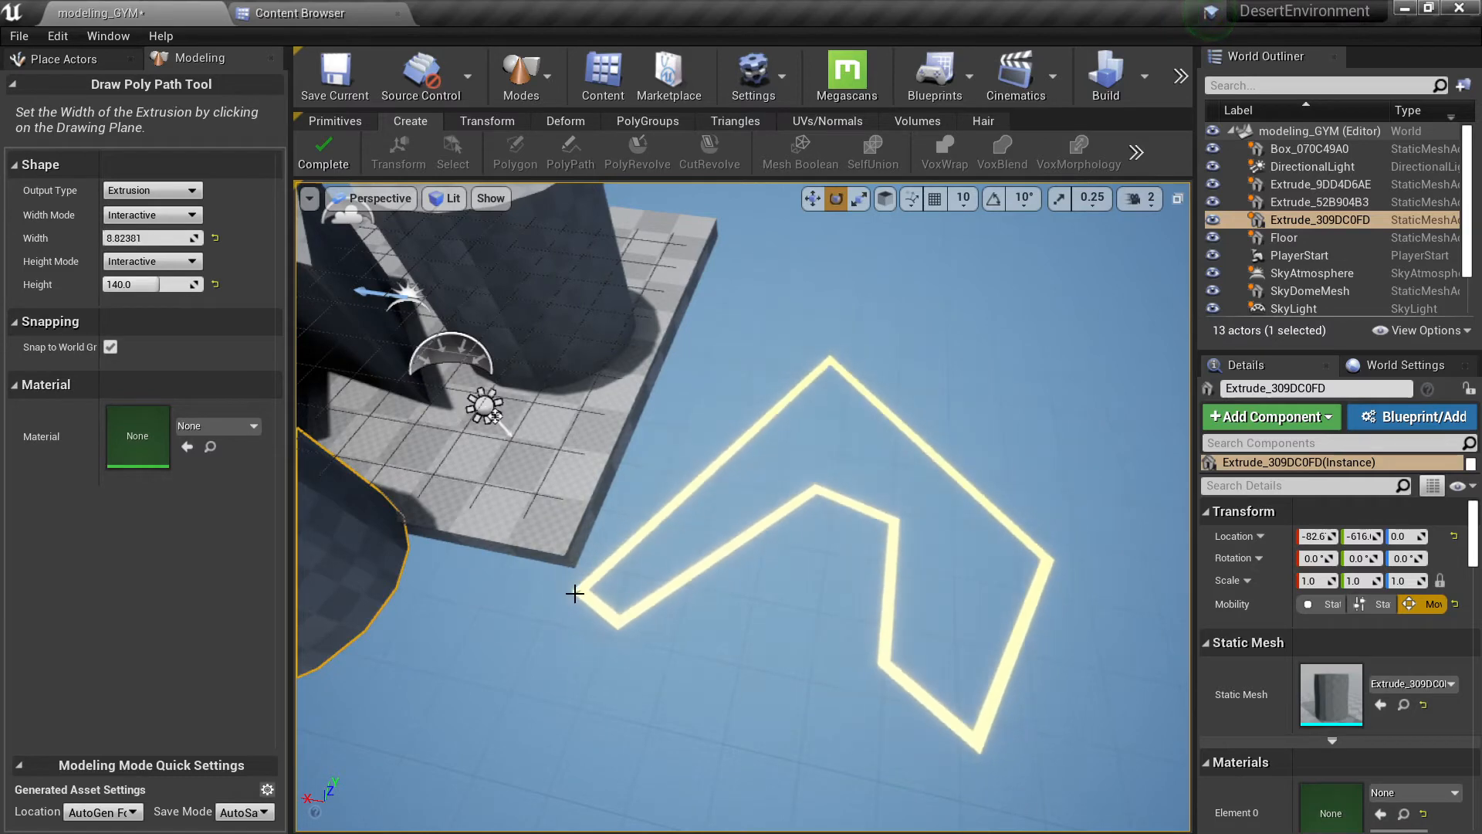
left_click(575, 593)
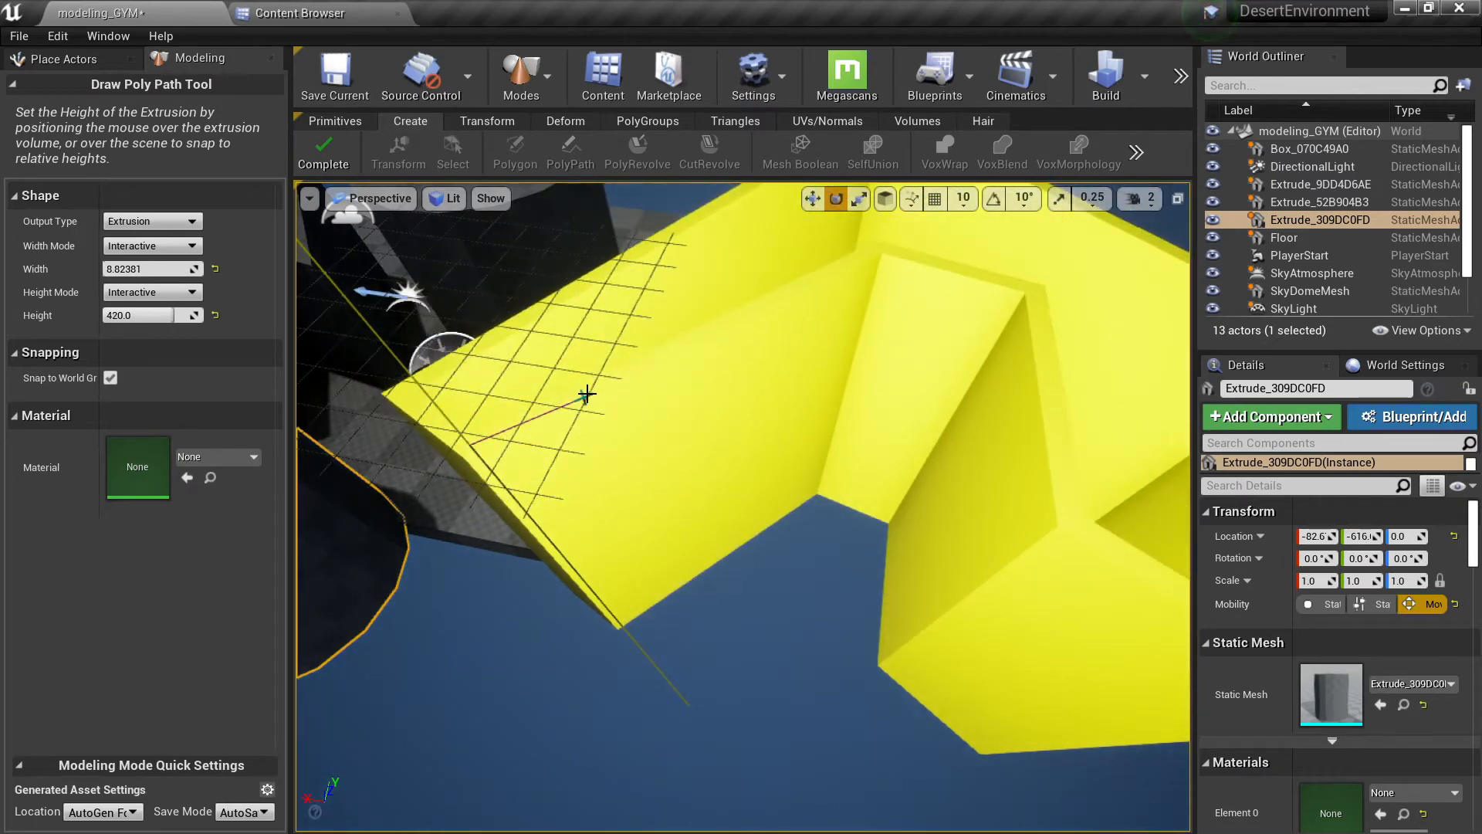
left_click(587, 400)
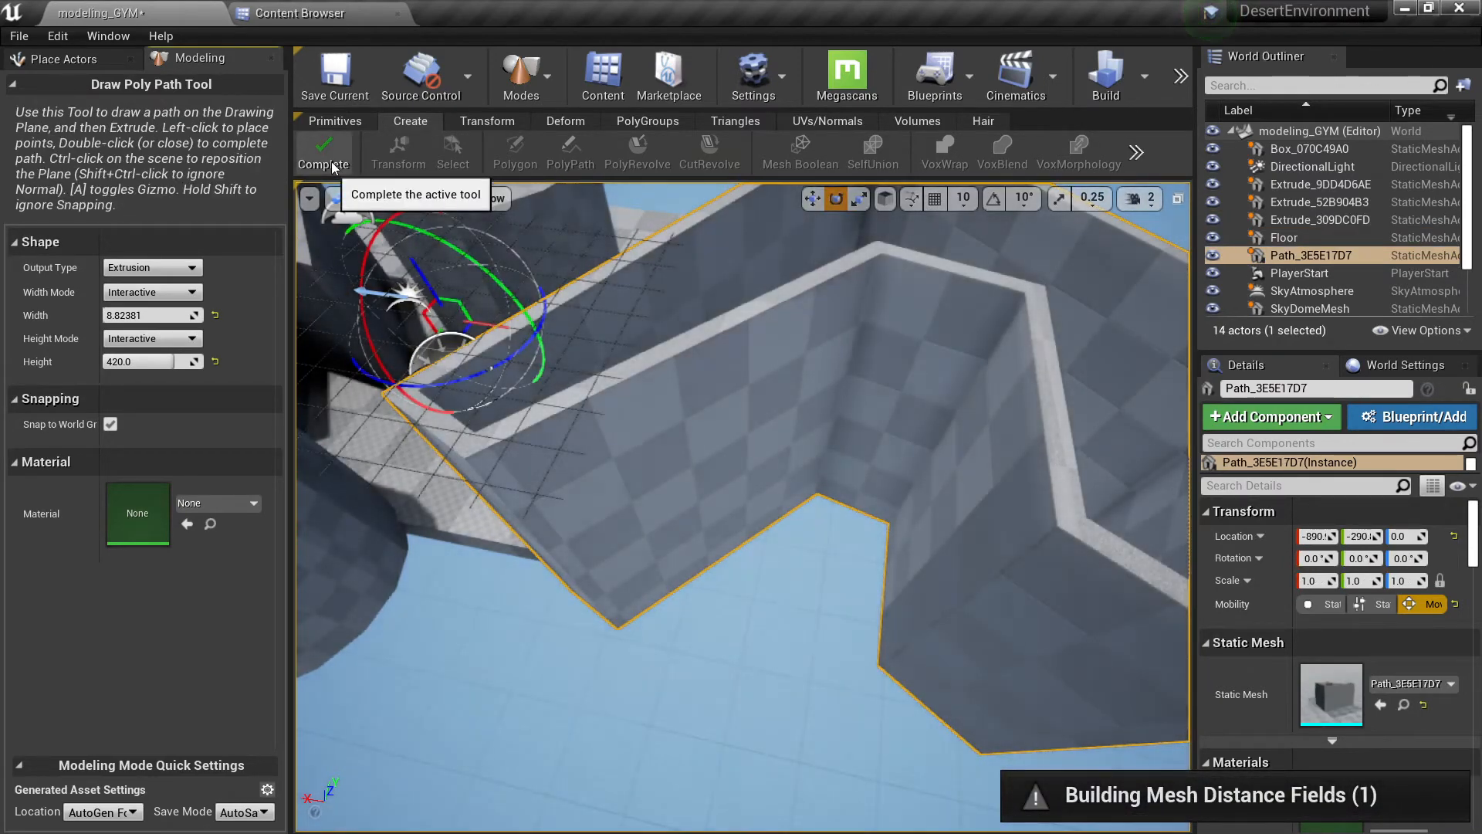
left_click(334, 168)
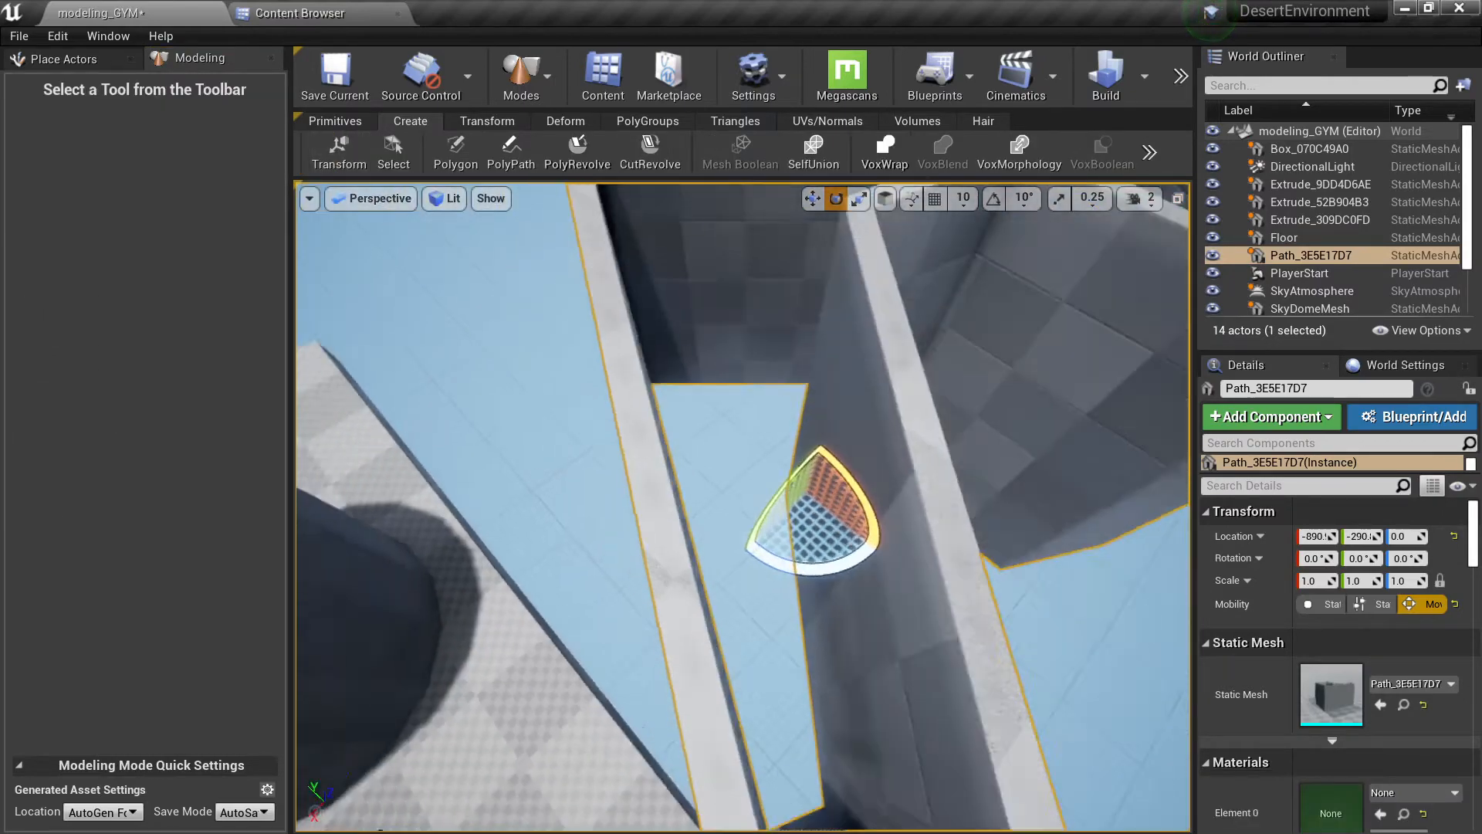
Start the PolyRevolve tool and draw a closed, stepped and rounded profile curve beside the revolve axis.
right_click_drag(742, 507, 745, 556)
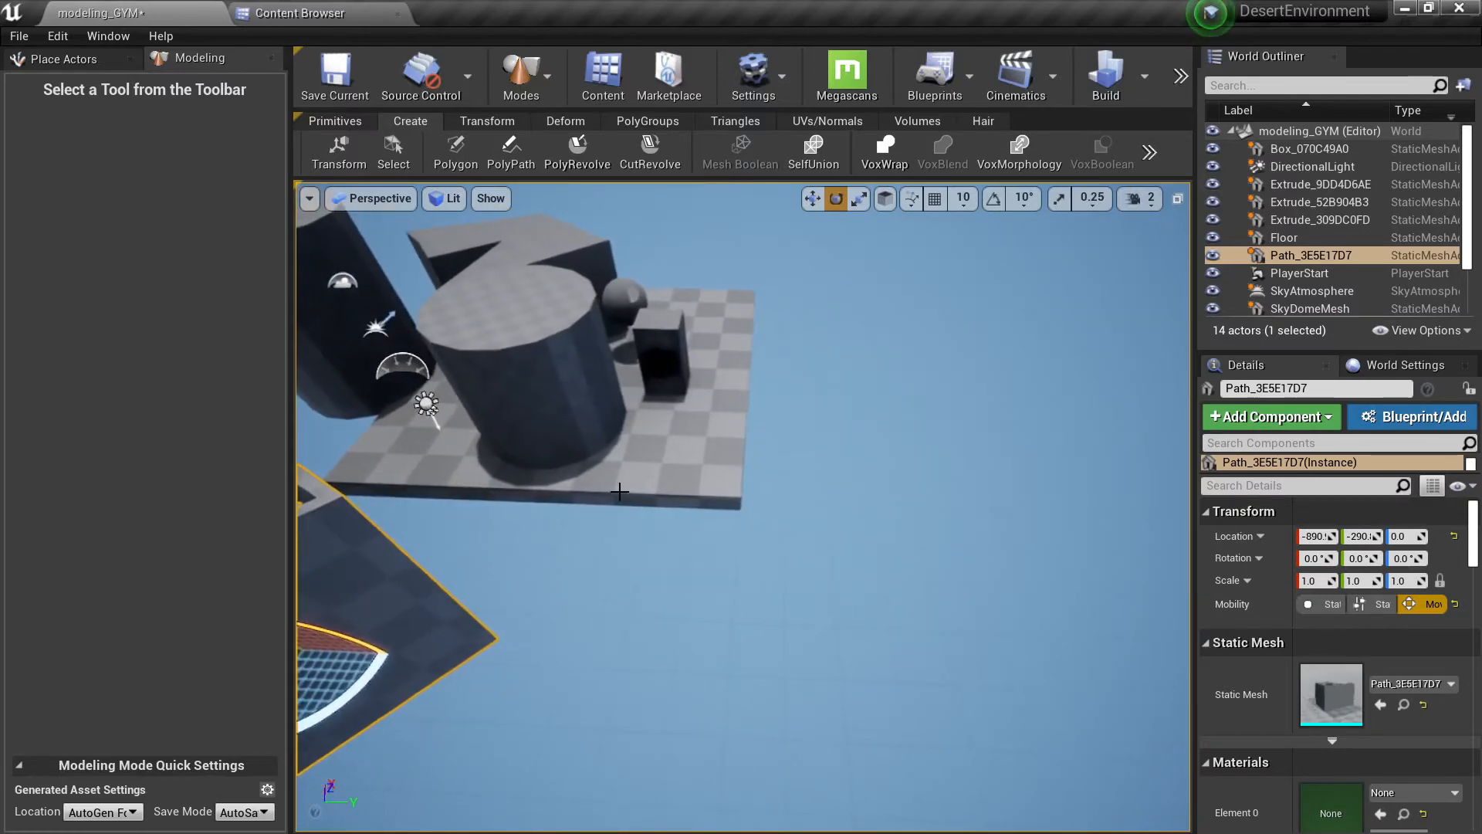
left_click(588, 150)
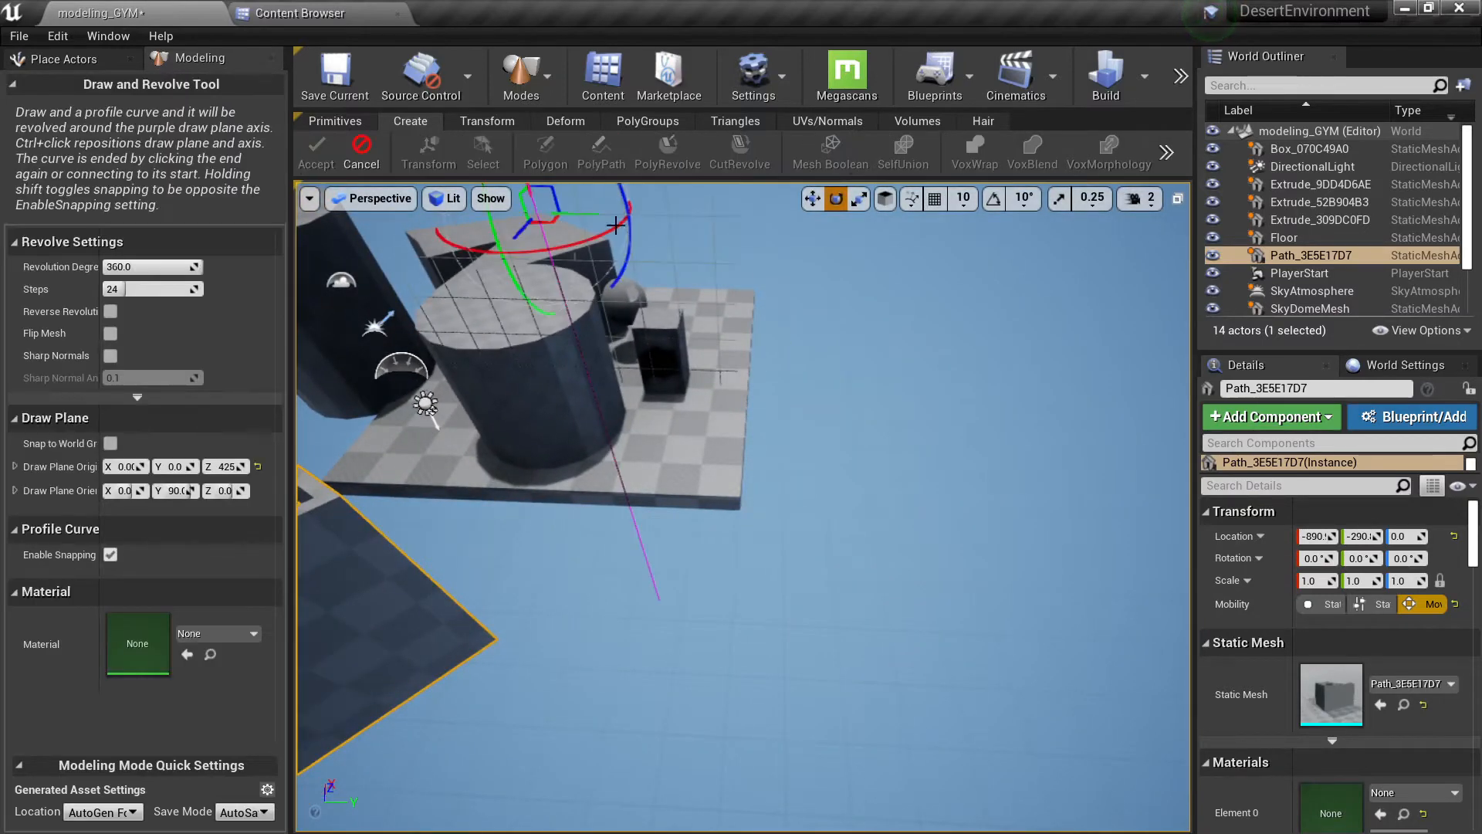
mouse_move(695, 464)
right_mouse_down()
mouse_move(648, 409)
mouse_move(695, 420)
mouse_move(680, 371)
mouse_move(718, 379)
right_mouse_up()
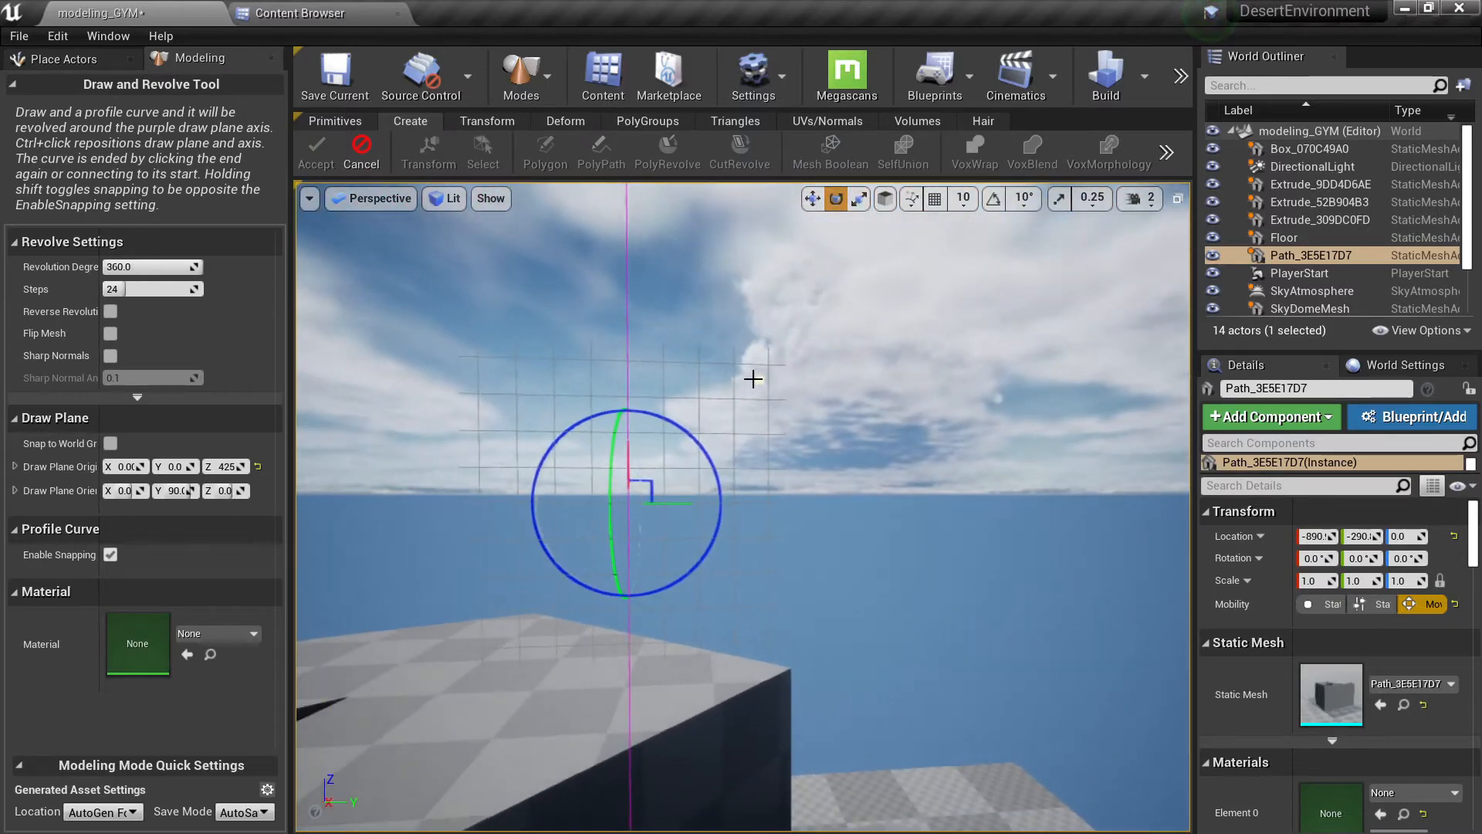
mouse_move(696, 369)
right_mouse_down()
mouse_move(683, 371)
mouse_move(696, 362)
right_mouse_up()
left_click(692, 374)
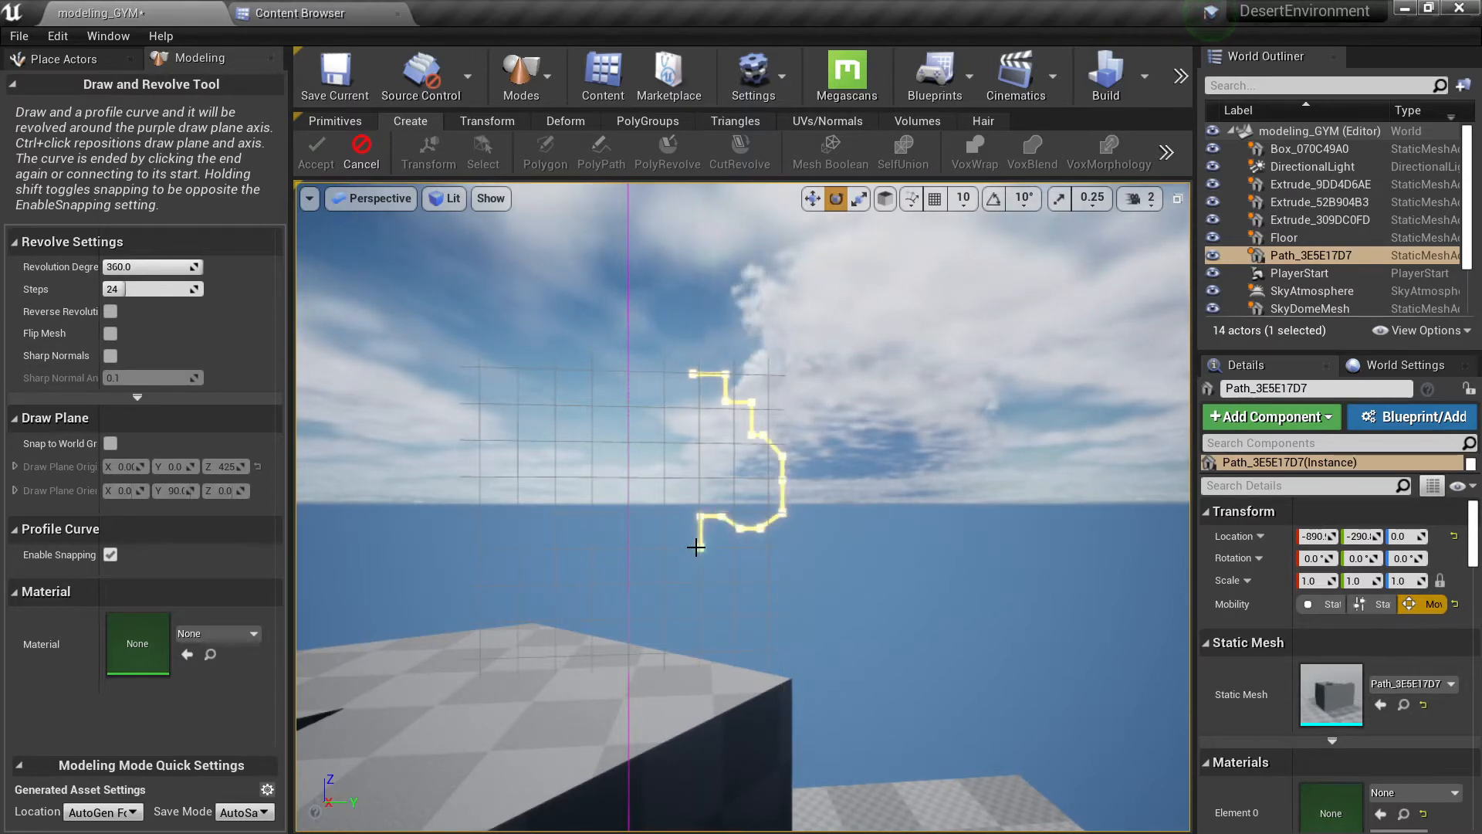
left_click(687, 375)
Examine the preview of the fully revolved ring mesh from above and around.
key("e")
right_click_drag(690, 376, 606, 525)
key("w")
key("w")
key("a")
key("w")
key("s")
key("d")
key("w")
key("s")
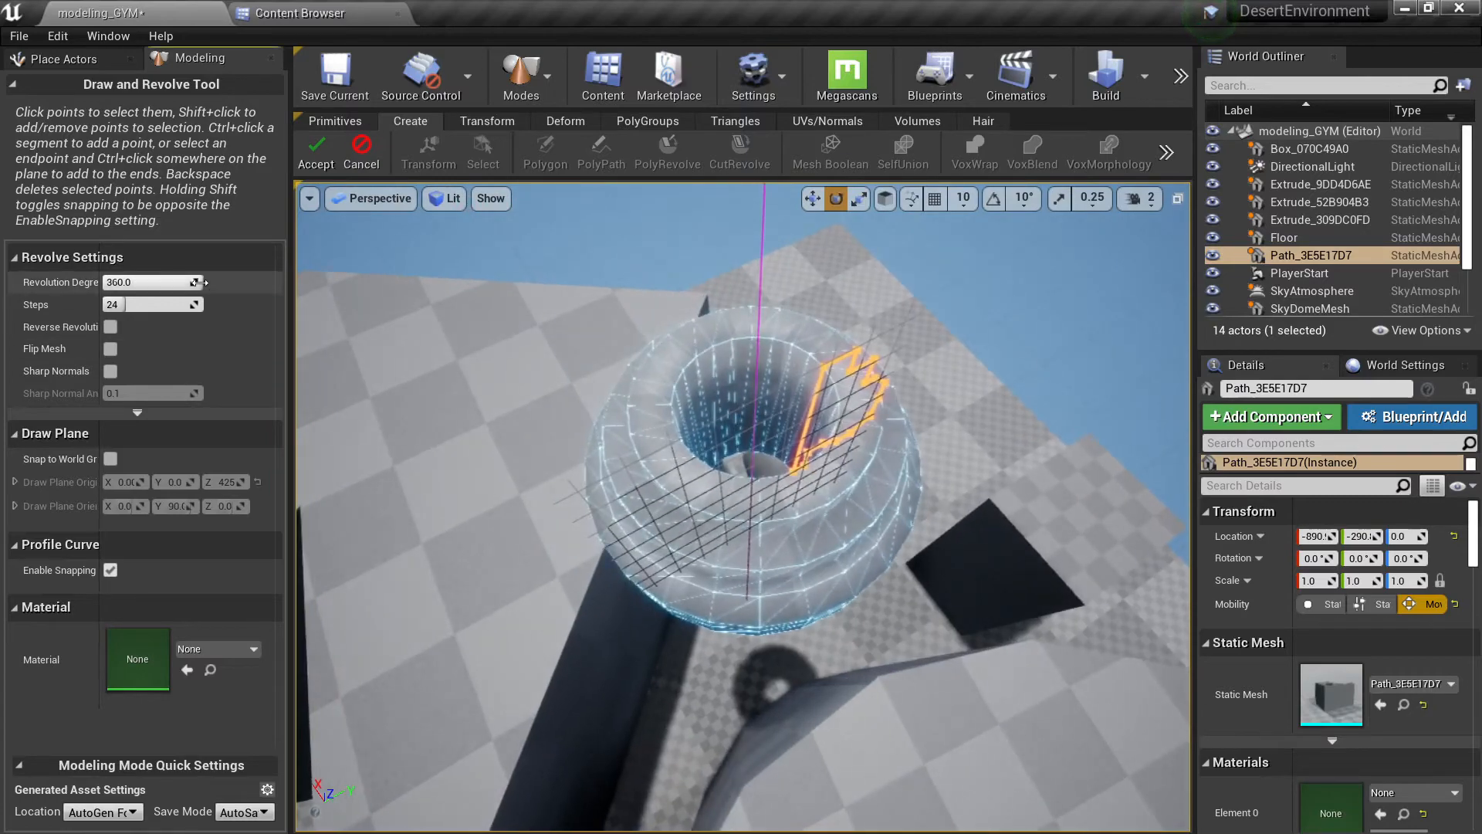
Set the revolution to about 239 degrees with 19 steps and accept the revolved mesh.
left_click_drag(199, 283, 124, 283)
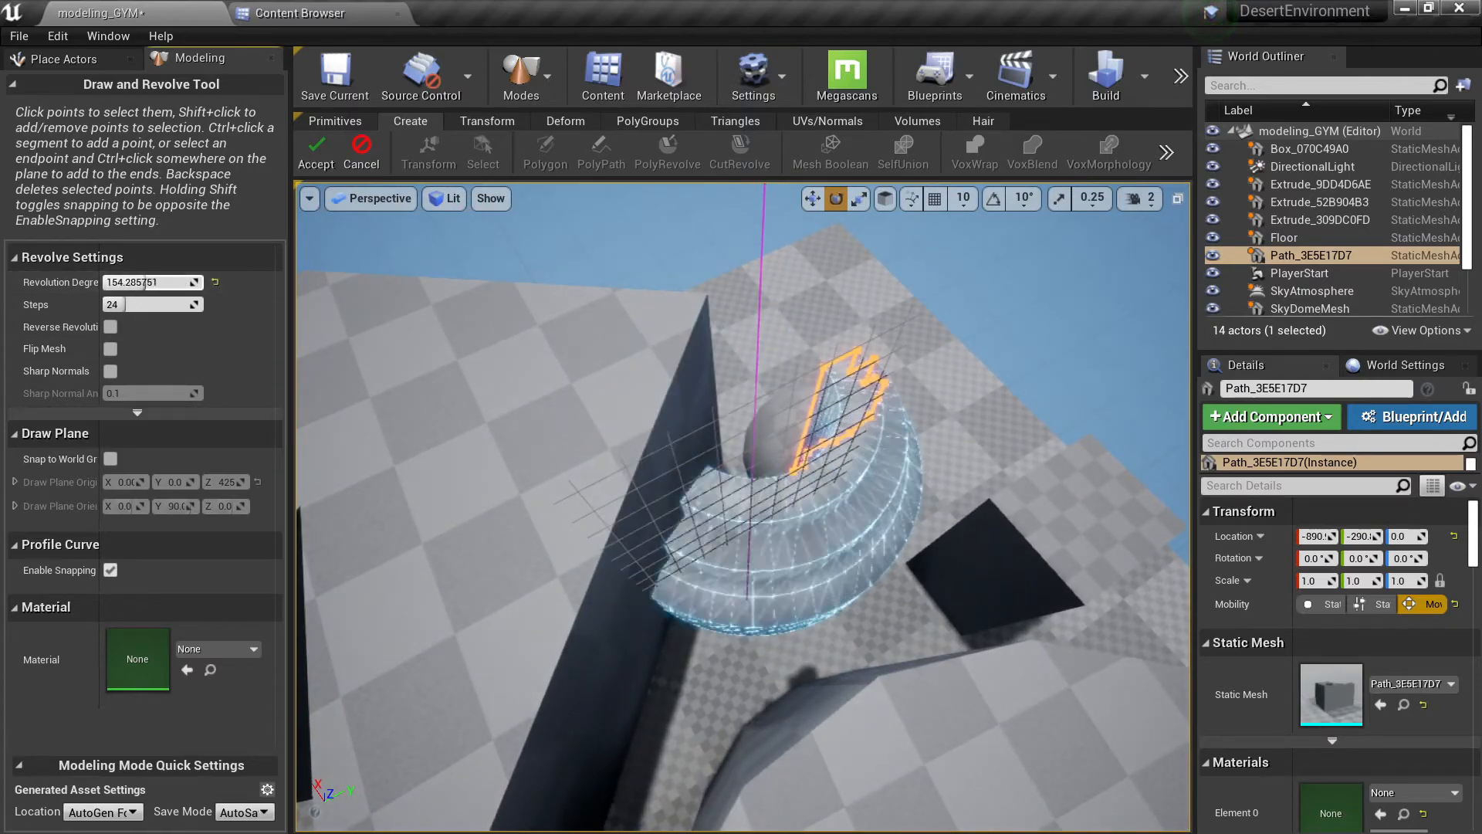
key("w")
right_click_drag(399, 336, 555, 239)
key("s")
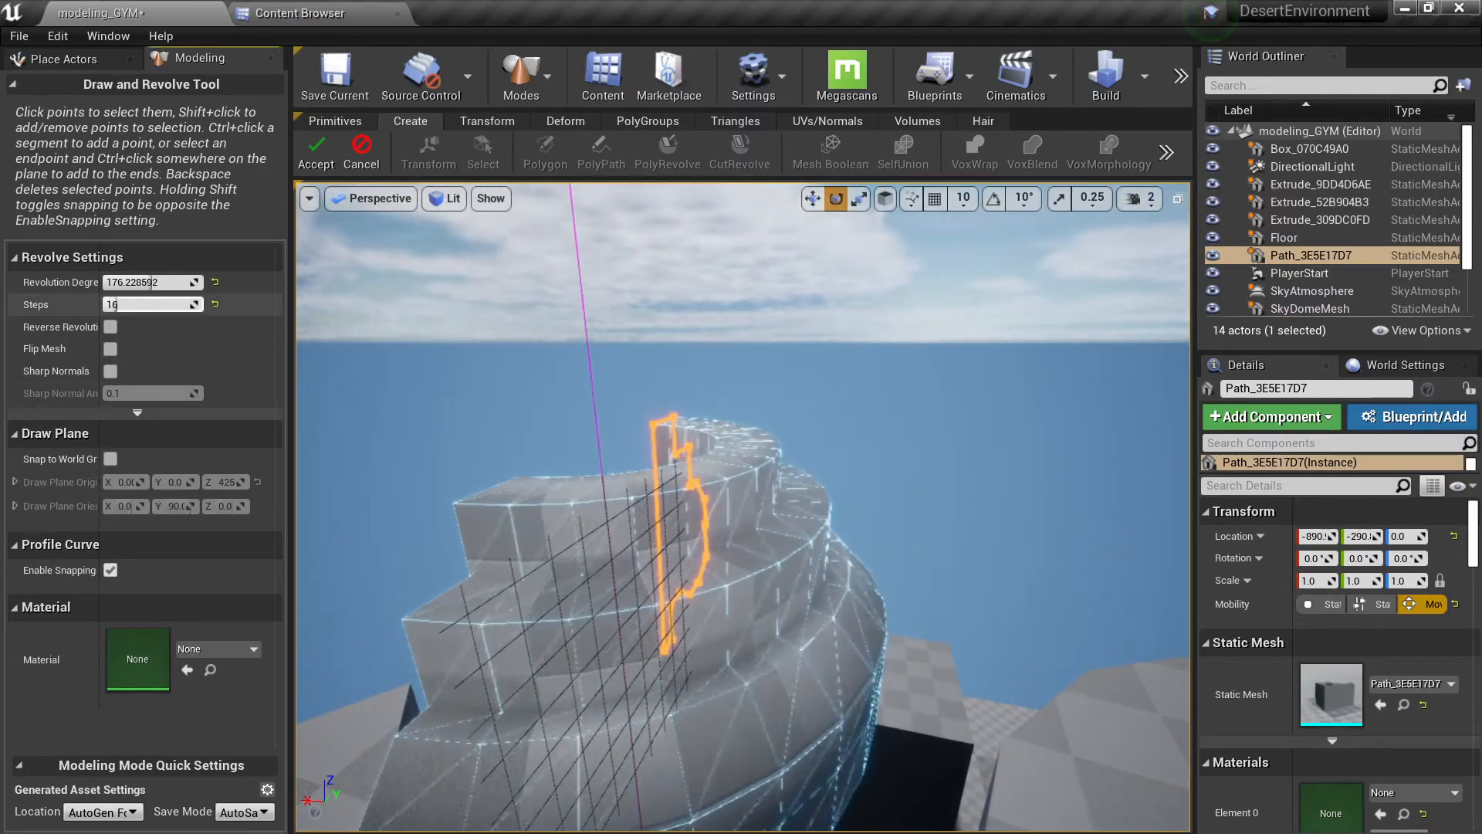
mouse_move(160, 286)
left_mouse_down()
mouse_move(128, 286)
mouse_move(178, 282)
left_mouse_up()
key("s")
mouse_move(473, 348)
right_mouse_down()
mouse_move(479, 401)
mouse_move(473, 372)
right_mouse_up()
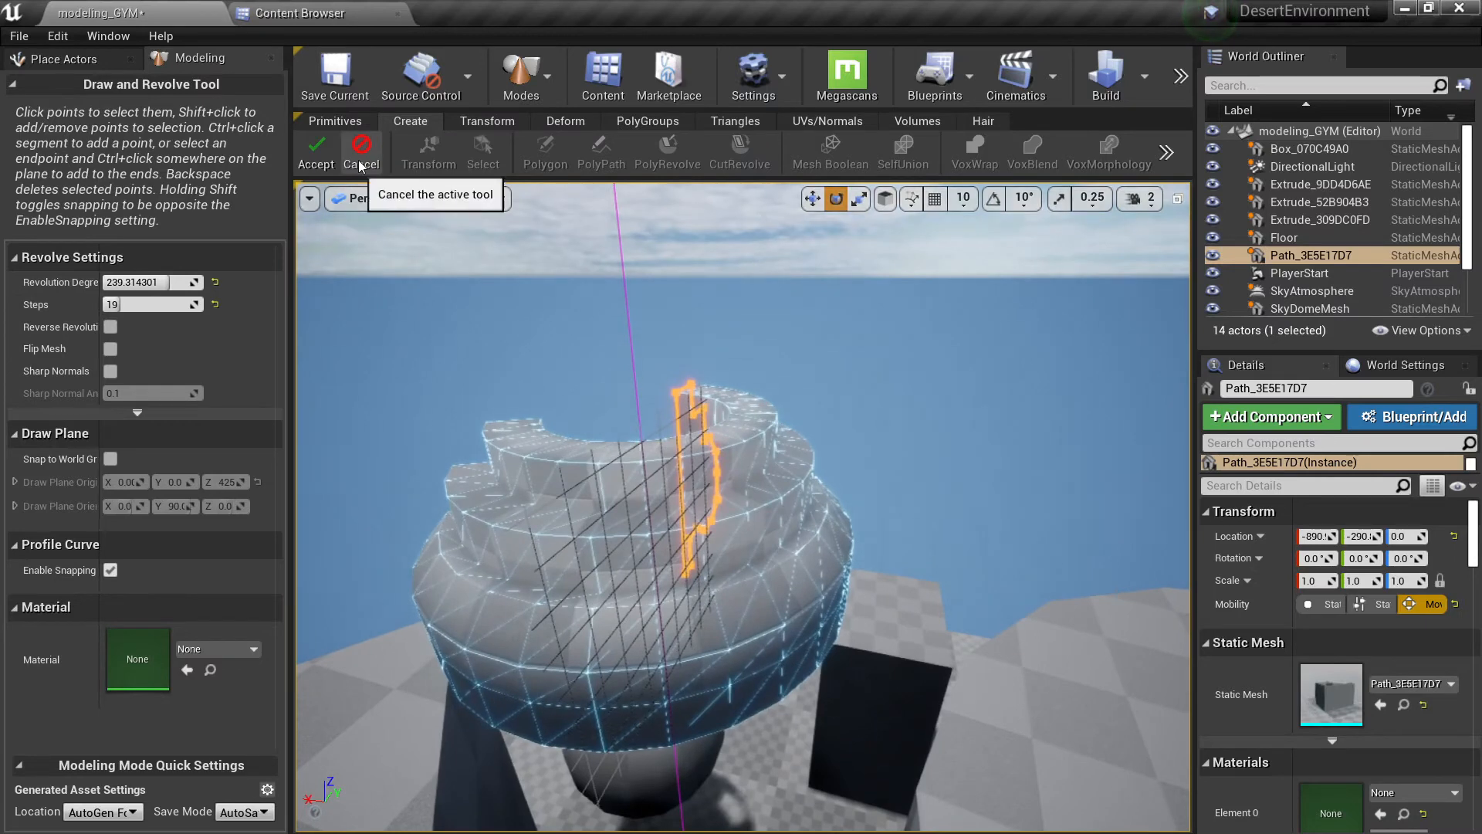
left_click(313, 157)
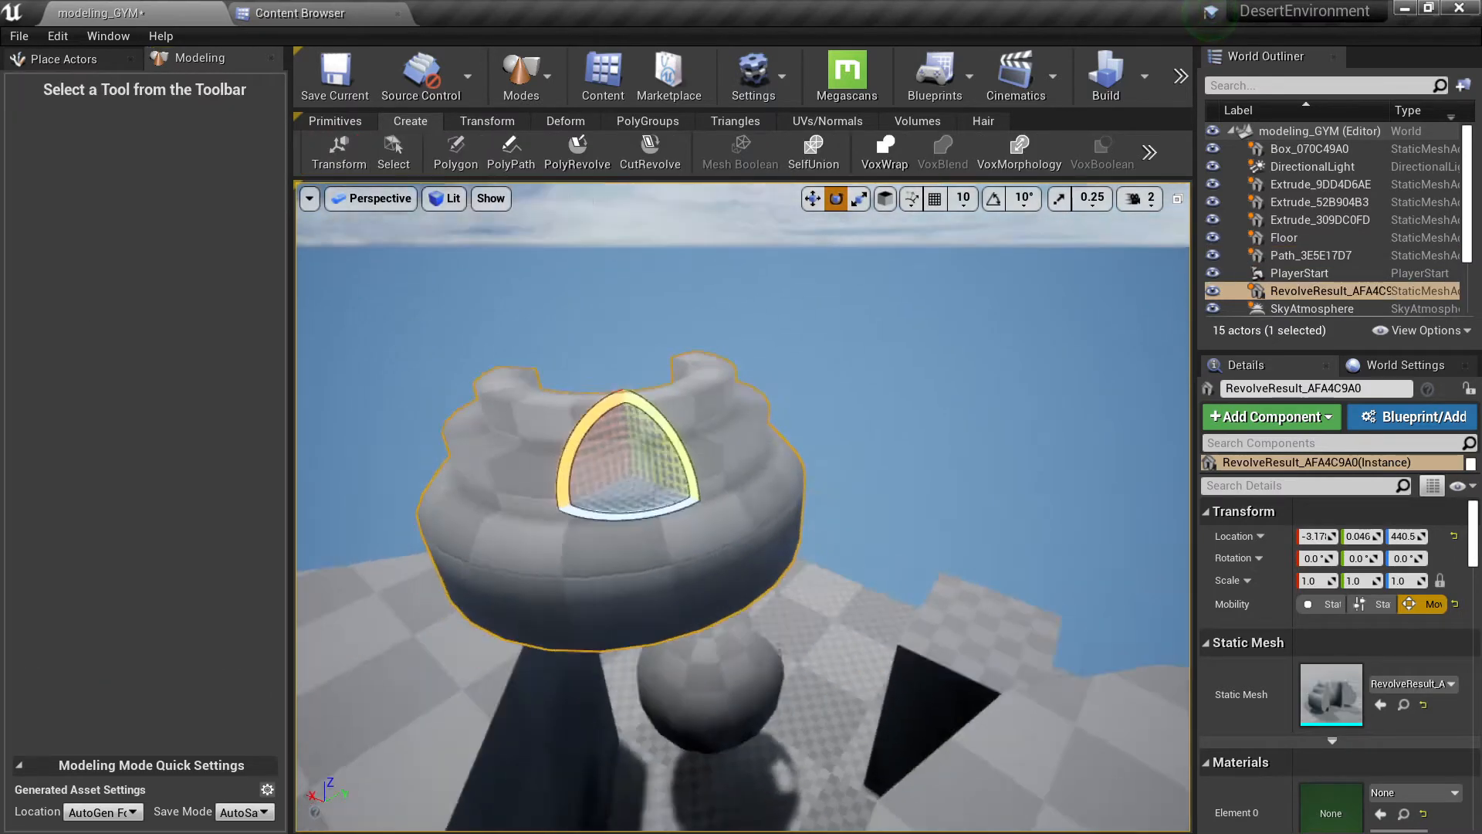
Examine the accepted revolved mesh and the surrounding objects from different distances.
mouse_move(695, 463)
right_mouse_down()
mouse_move(603, 463)
mouse_move(699, 439)
right_mouse_up()
key("w")
key("s")
key("s")
right_click_drag(699, 525, 697, 575)
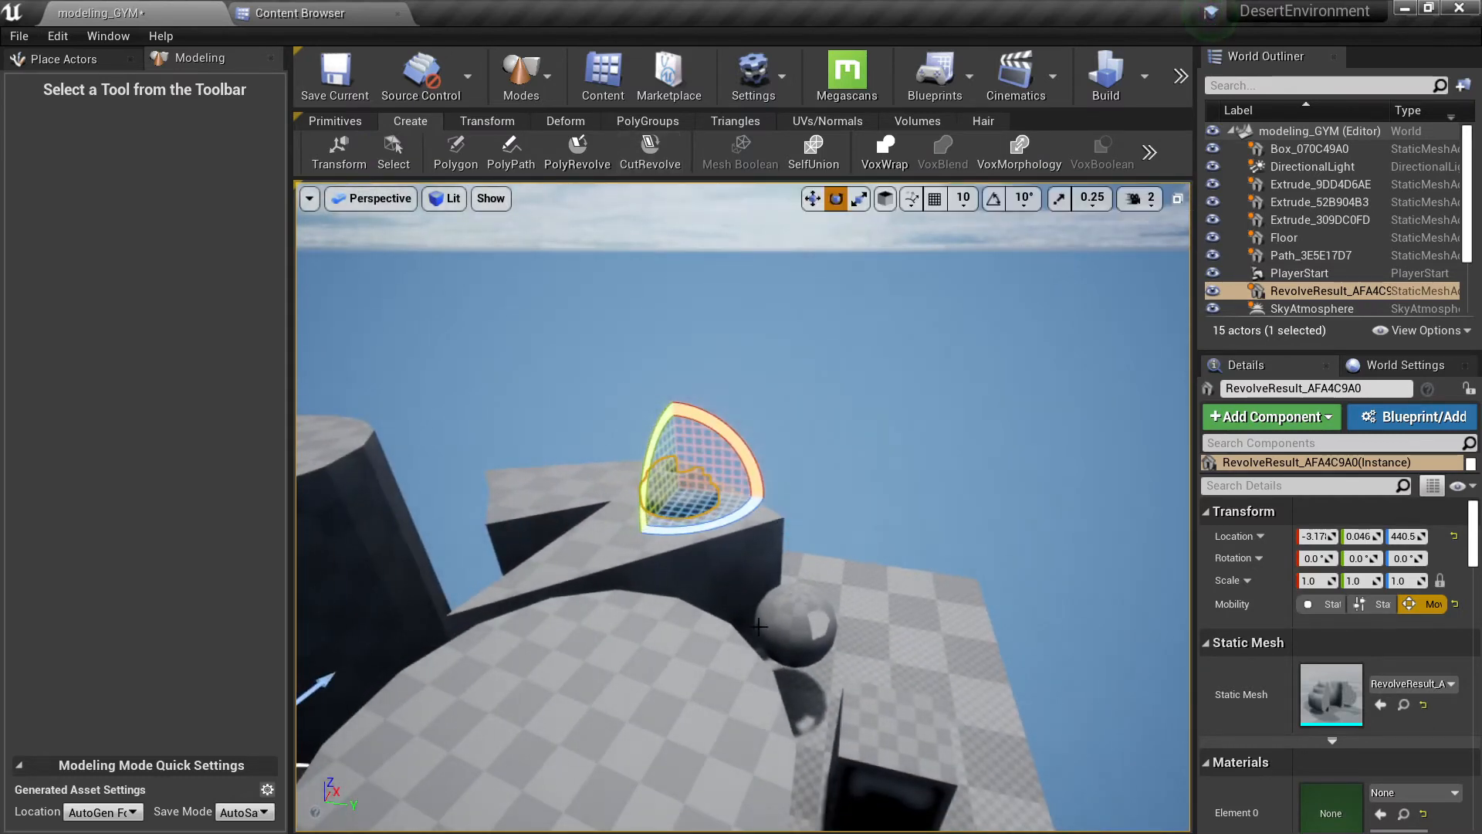
key("s")
right_click_drag(715, 649, 691, 702)
key("w")
right_click_drag(721, 517, 764, 456)
Place a new sphere primitive near the empty corner of the floor.
left_click(351, 120)
key("w")
right_click_drag(478, 309, 560, 340)
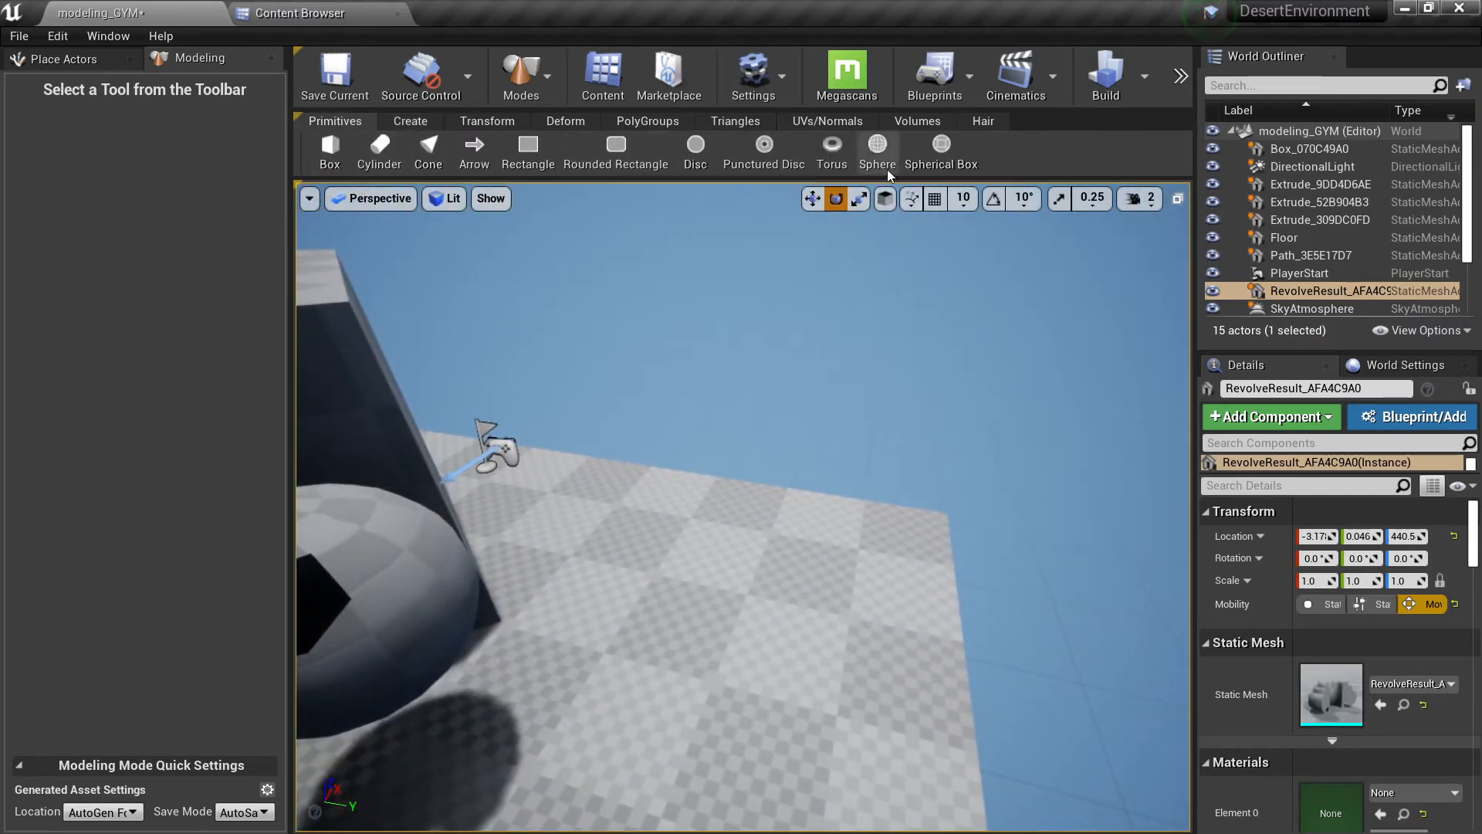
left_click(878, 145)
left_click(828, 573)
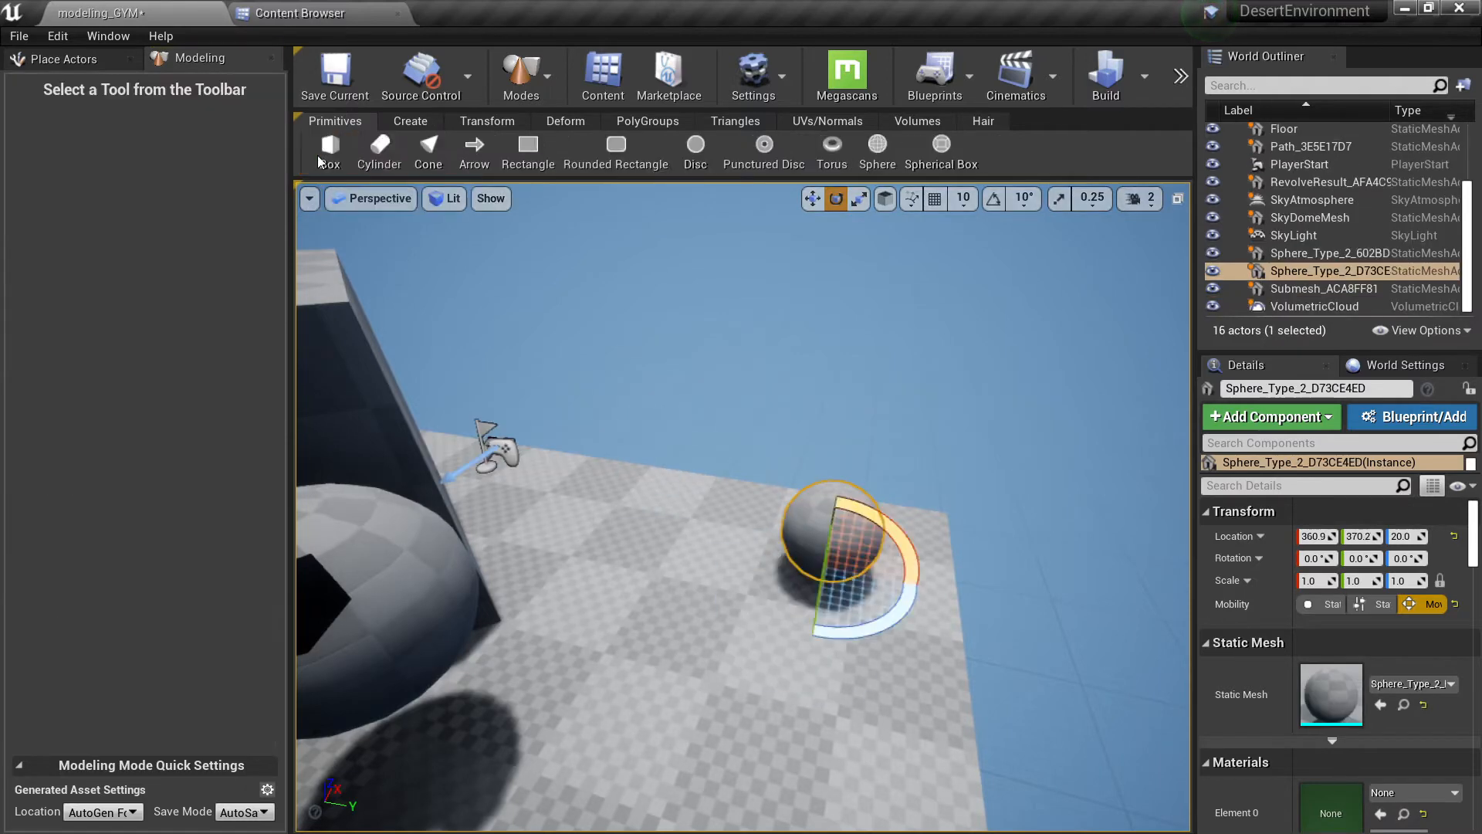
Place a box primitive 200 high, about 115 wide and 100 deep beside the new sphere, and complete the tool.
left_click(390, 145)
left_click(724, 598)
right_click_drag(718, 595, 714, 567)
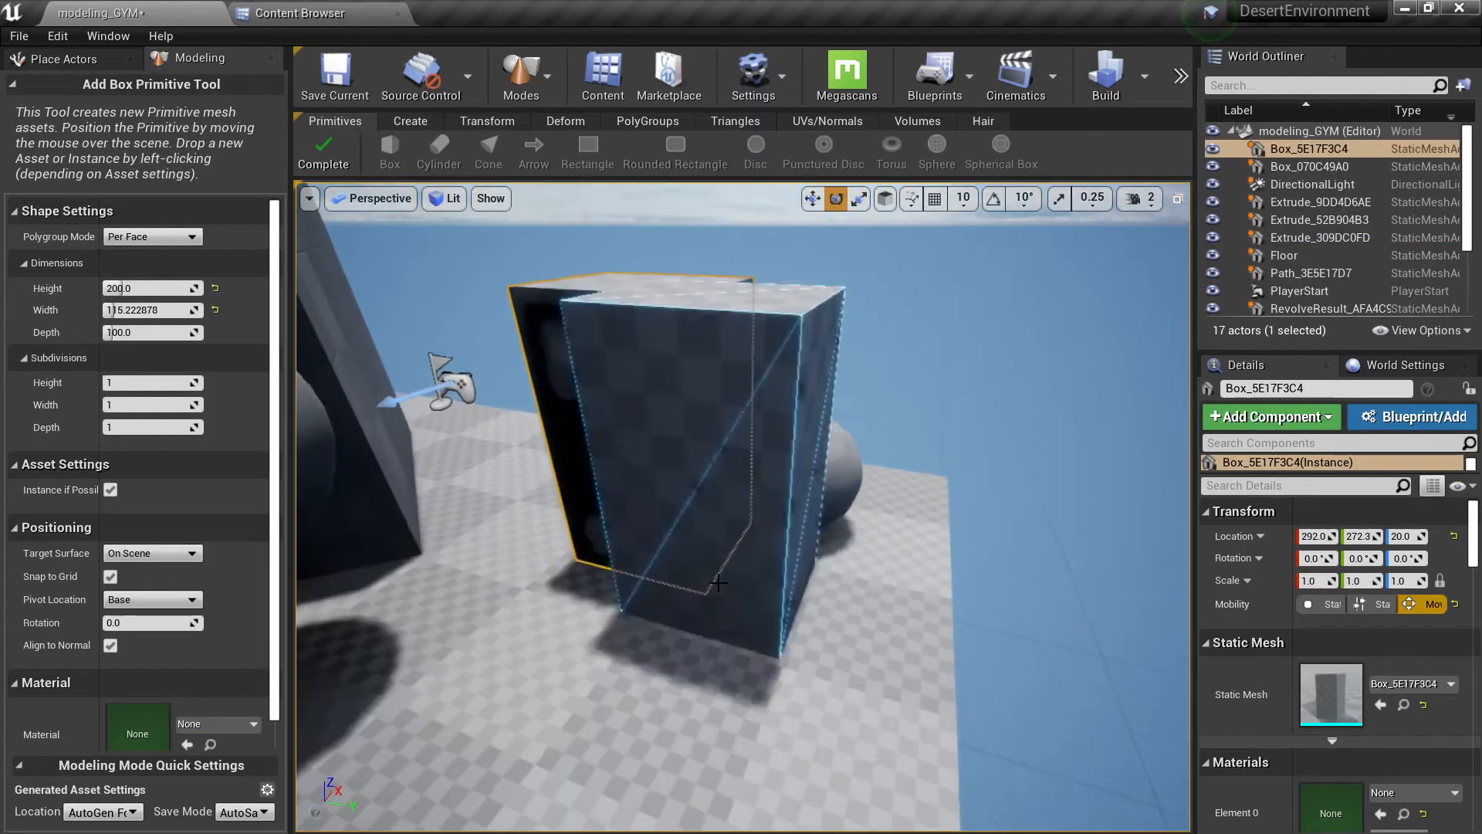
left_click(325, 149)
Move the new sphere up and toward the box so that it intersects the box's upper edge.
right_click_drag(478, 309, 451, 297)
right_click_drag(674, 598, 715, 607)
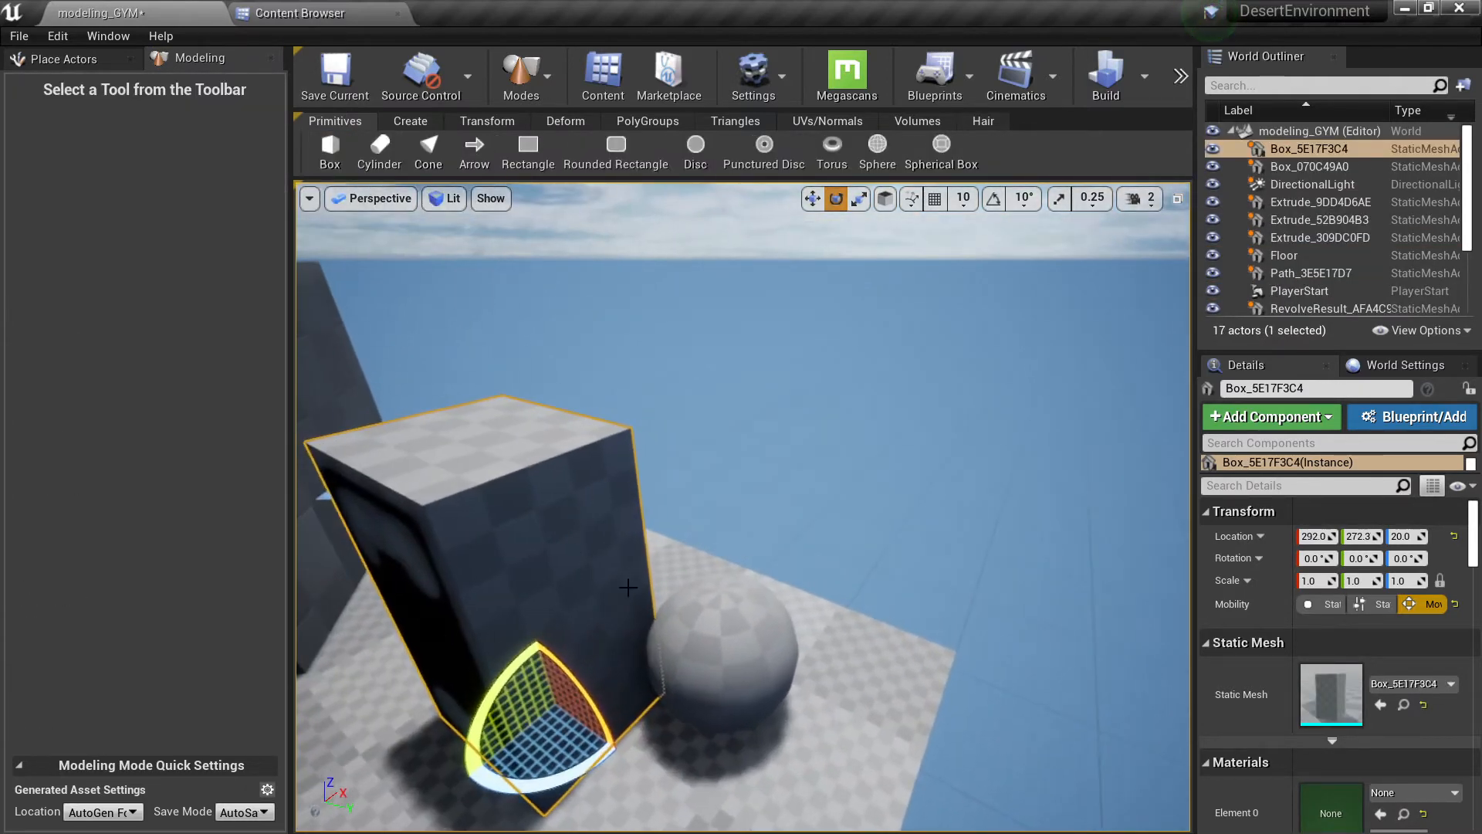
left_click(675, 605)
key("w")
left_click_drag(722, 690, 655, 536)
right_click_drag(655, 536, 606, 535)
right_click_drag(582, 309, 580, 378)
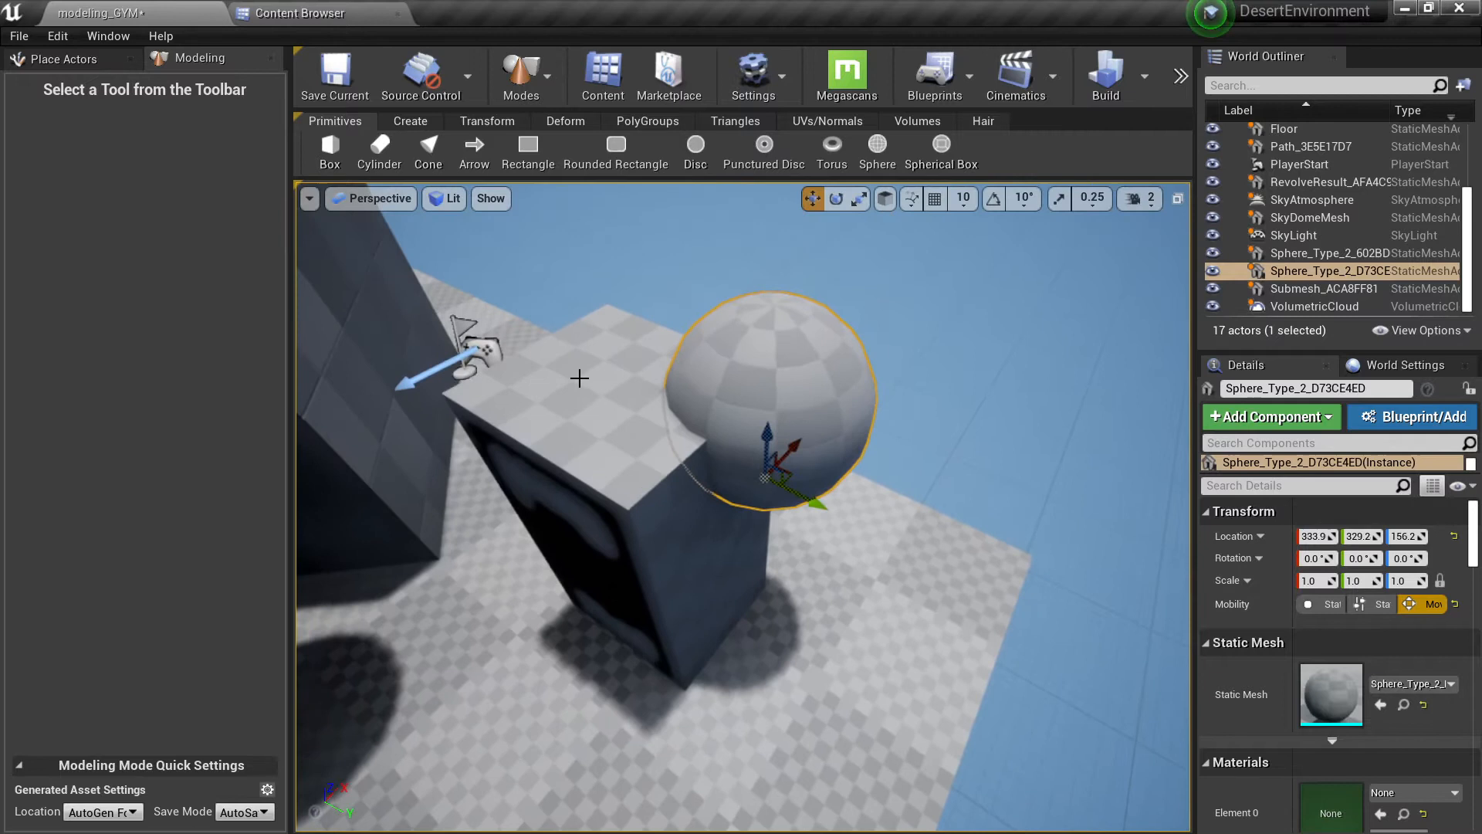
Add the new box to the selection and combine it with the sphere into one new mesh asset.
left_click(624, 337, "ctrl")
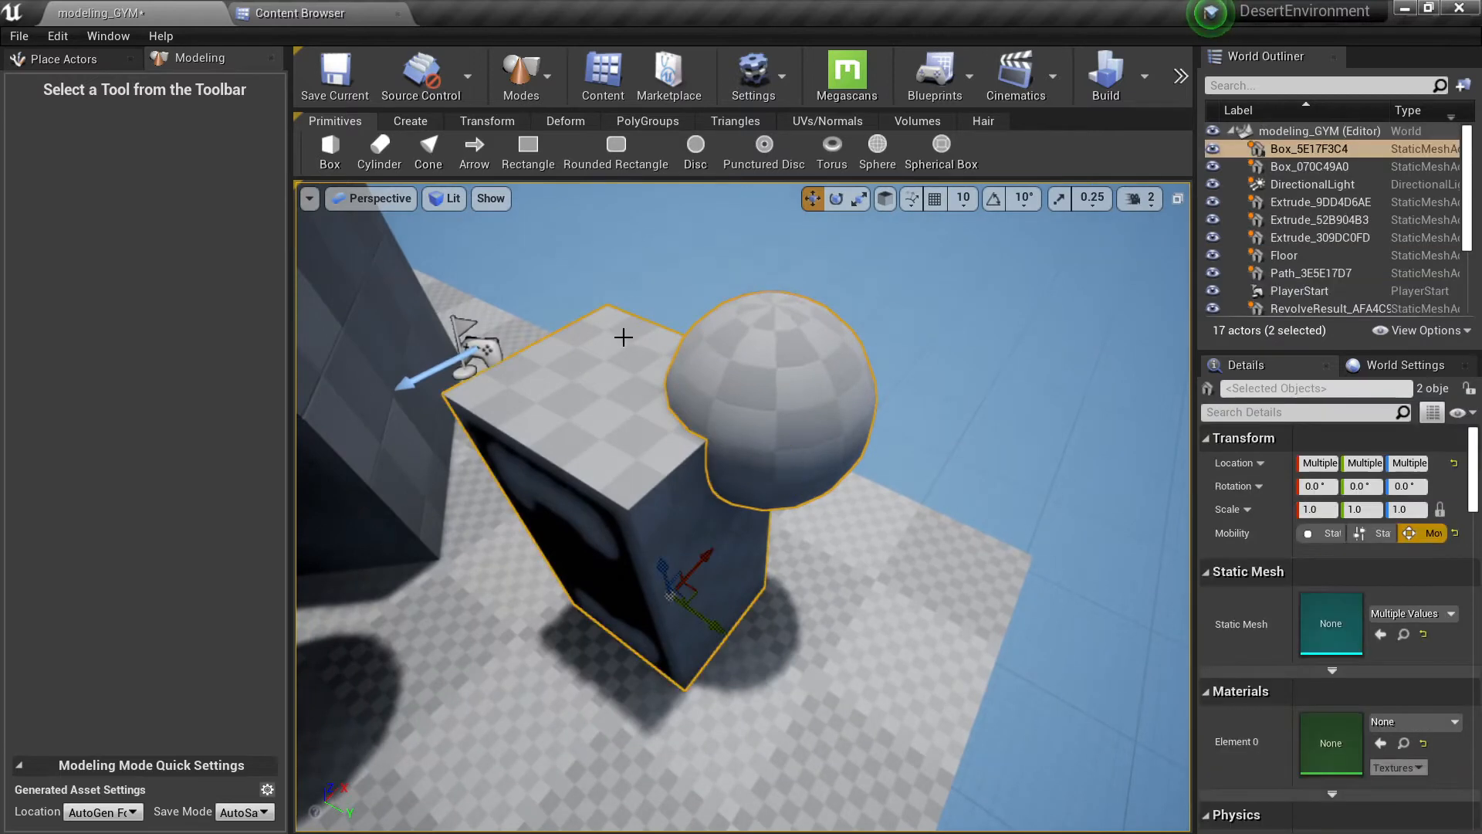
left_click(550, 121)
left_click(491, 121)
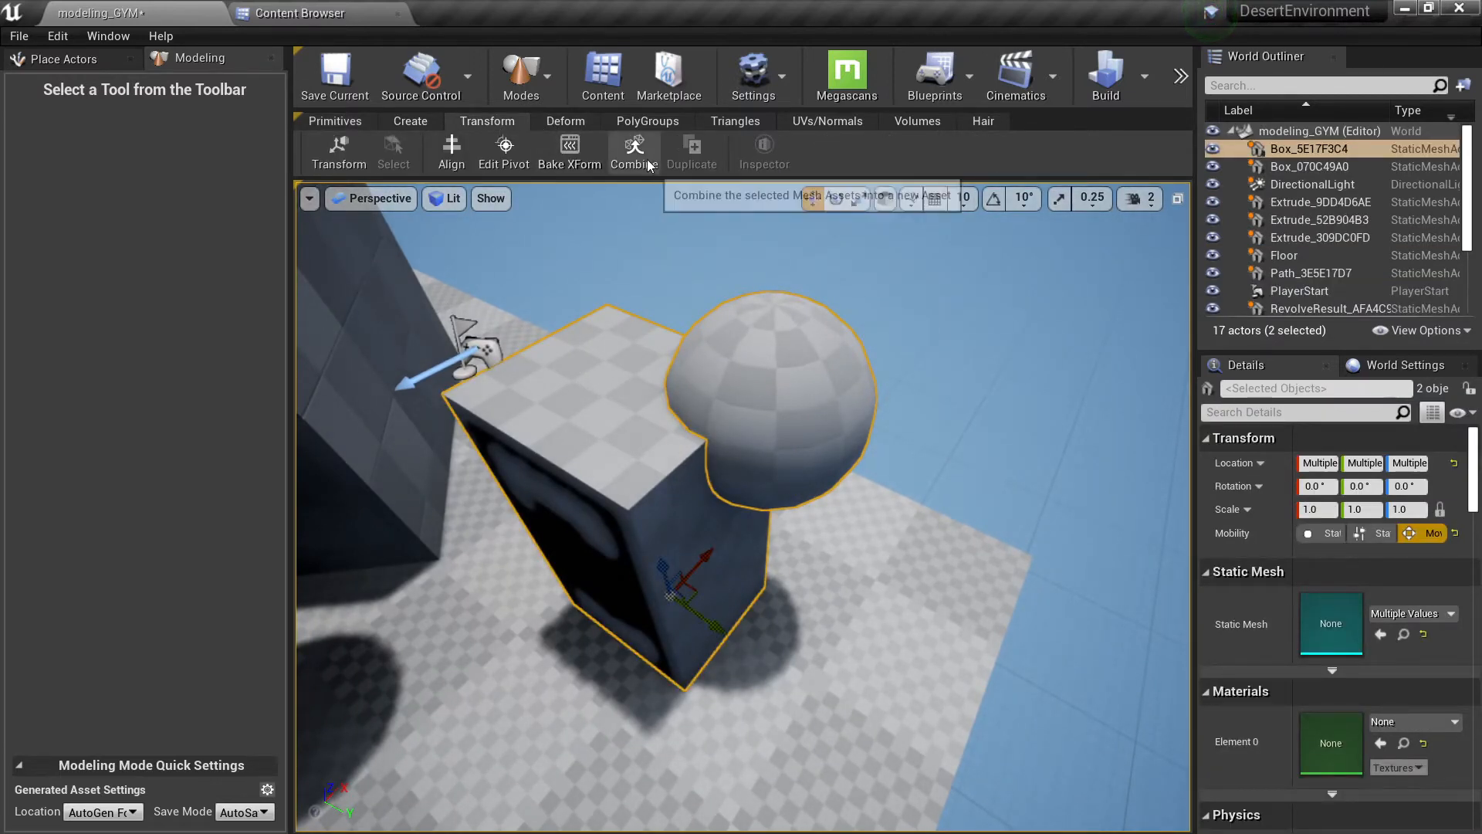
left_click(644, 159)
key("Return")
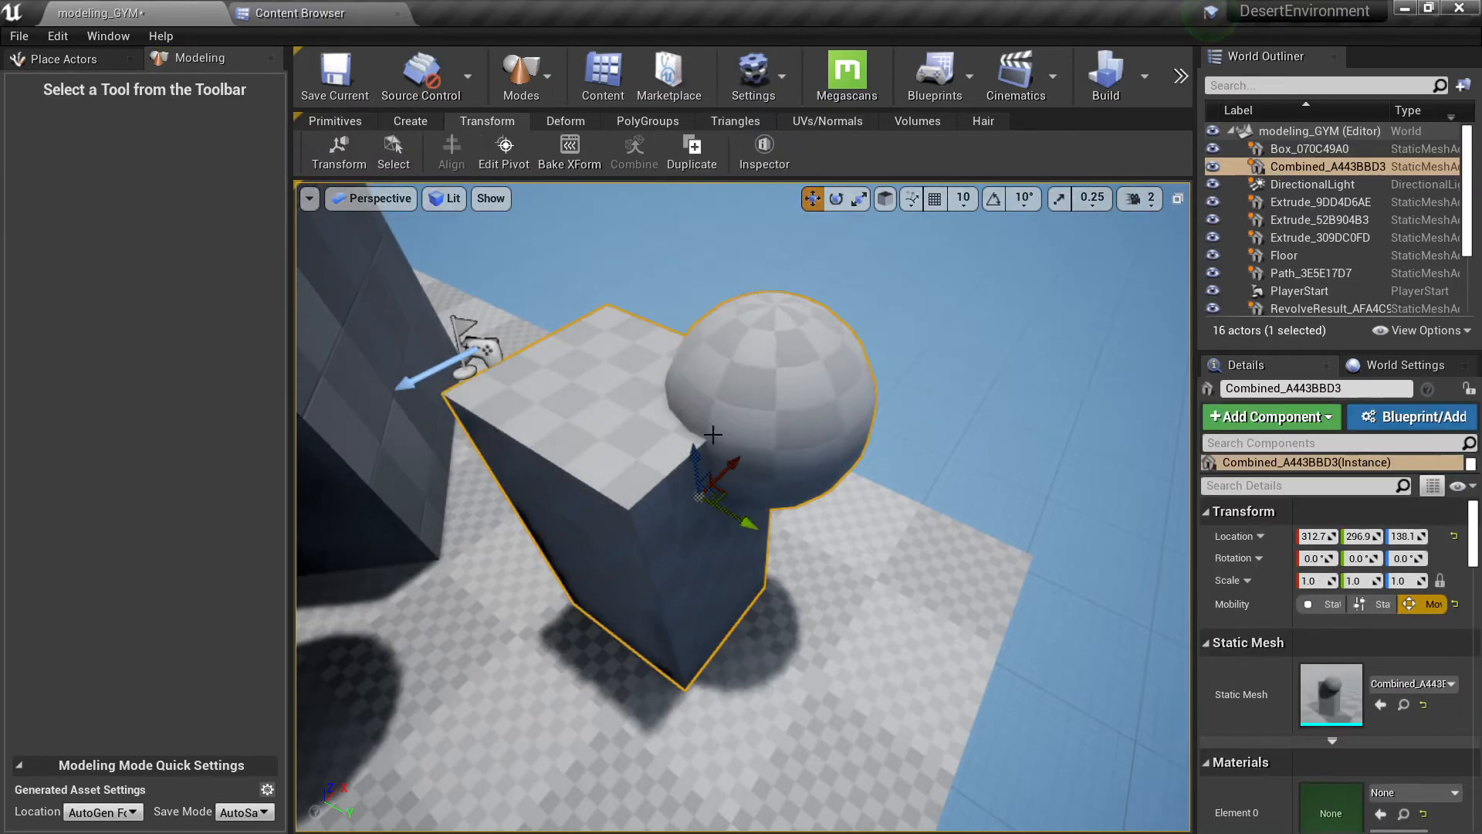
Move the combined mesh along Y to about 375.6 and display the viewport in Brush Wireframe.
mouse_move(721, 498)
left_mouse_down()
mouse_move(864, 612)
mouse_move(843, 563)
left_mouse_up()
key("alt+2")
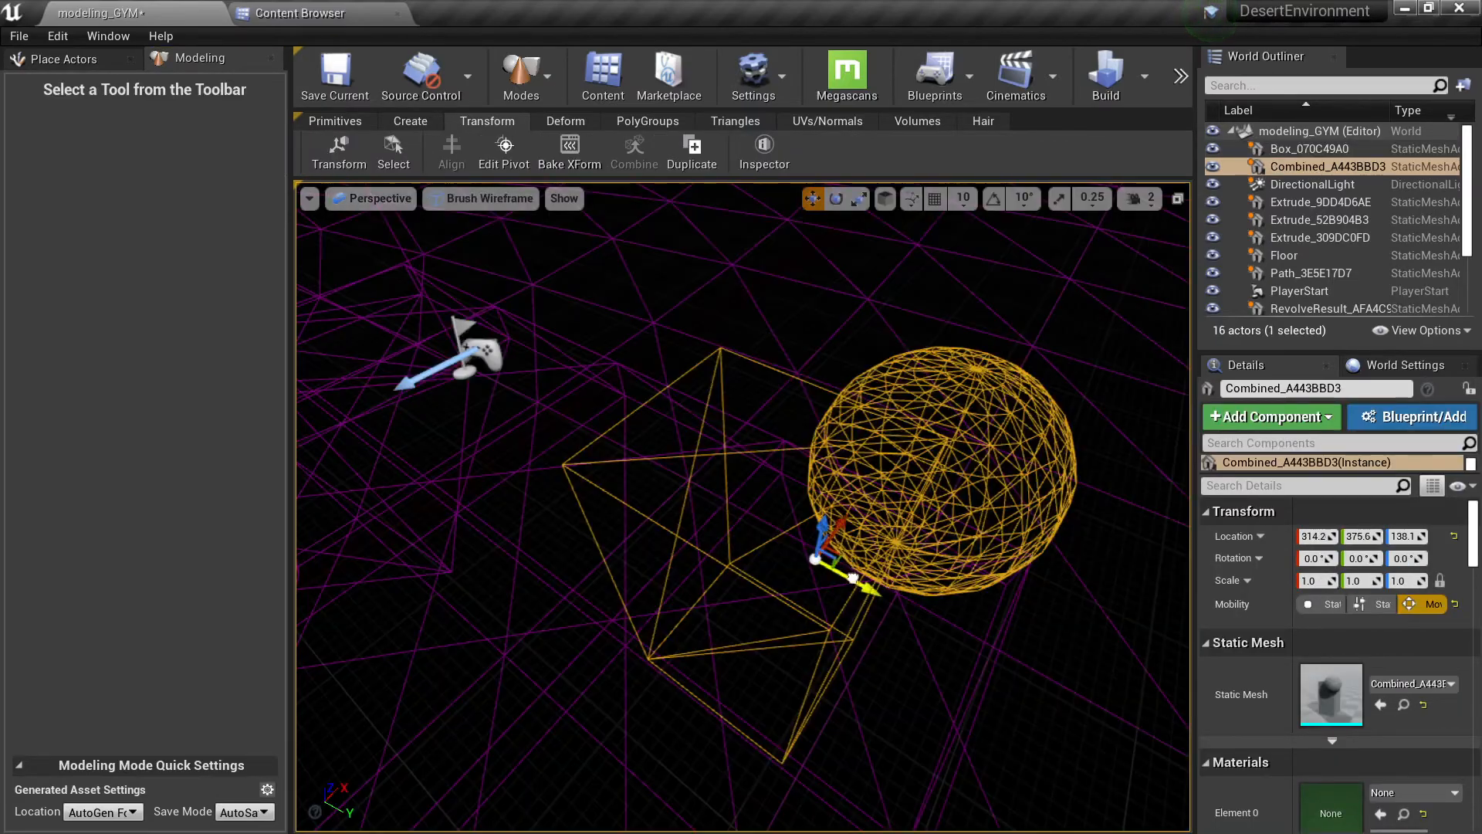
Examine the combined mesh's wireframe from close up and return the viewport to Lit shading.
mouse_move(846, 568)
right_mouse_down()
mouse_move(850, 478)
mouse_move(826, 448)
right_mouse_up()
key("w")
key("s")
mouse_move(643, 540)
right_mouse_down()
mouse_move(587, 579)
mouse_move(579, 560)
mouse_move(641, 556)
mouse_move(582, 470)
mouse_move(602, 452)
right_mouse_up()
key("alt+4")
key("d")
key("e")
key("w")
key("s")
key("a")
key("w")
key("s")
key("s")
left_click(411, 122)
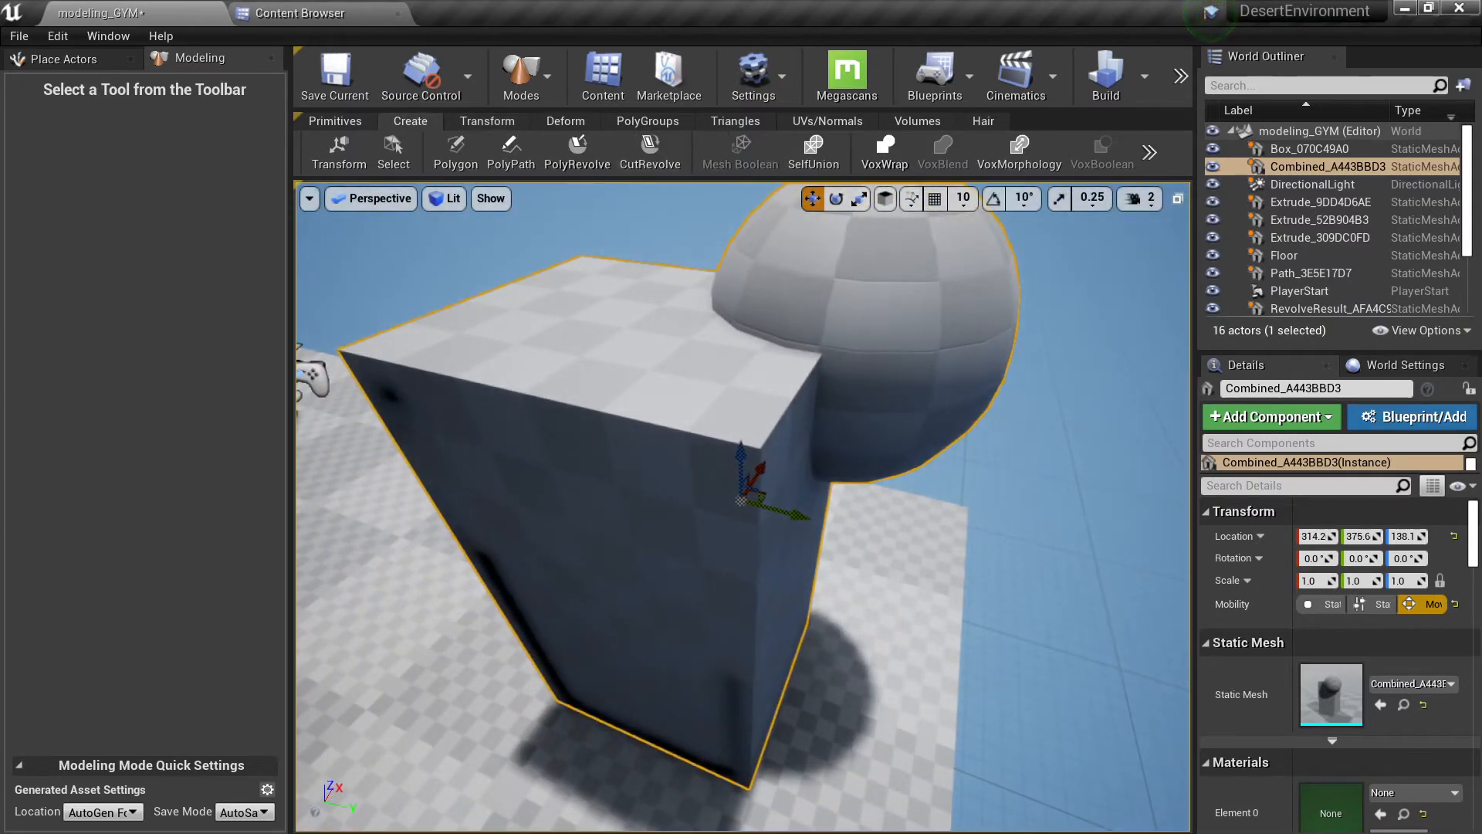
key("s")
mouse_move(788, 333)
right_mouse_down()
mouse_move(781, 313)
mouse_move(787, 333)
right_mouse_up()
key("w")
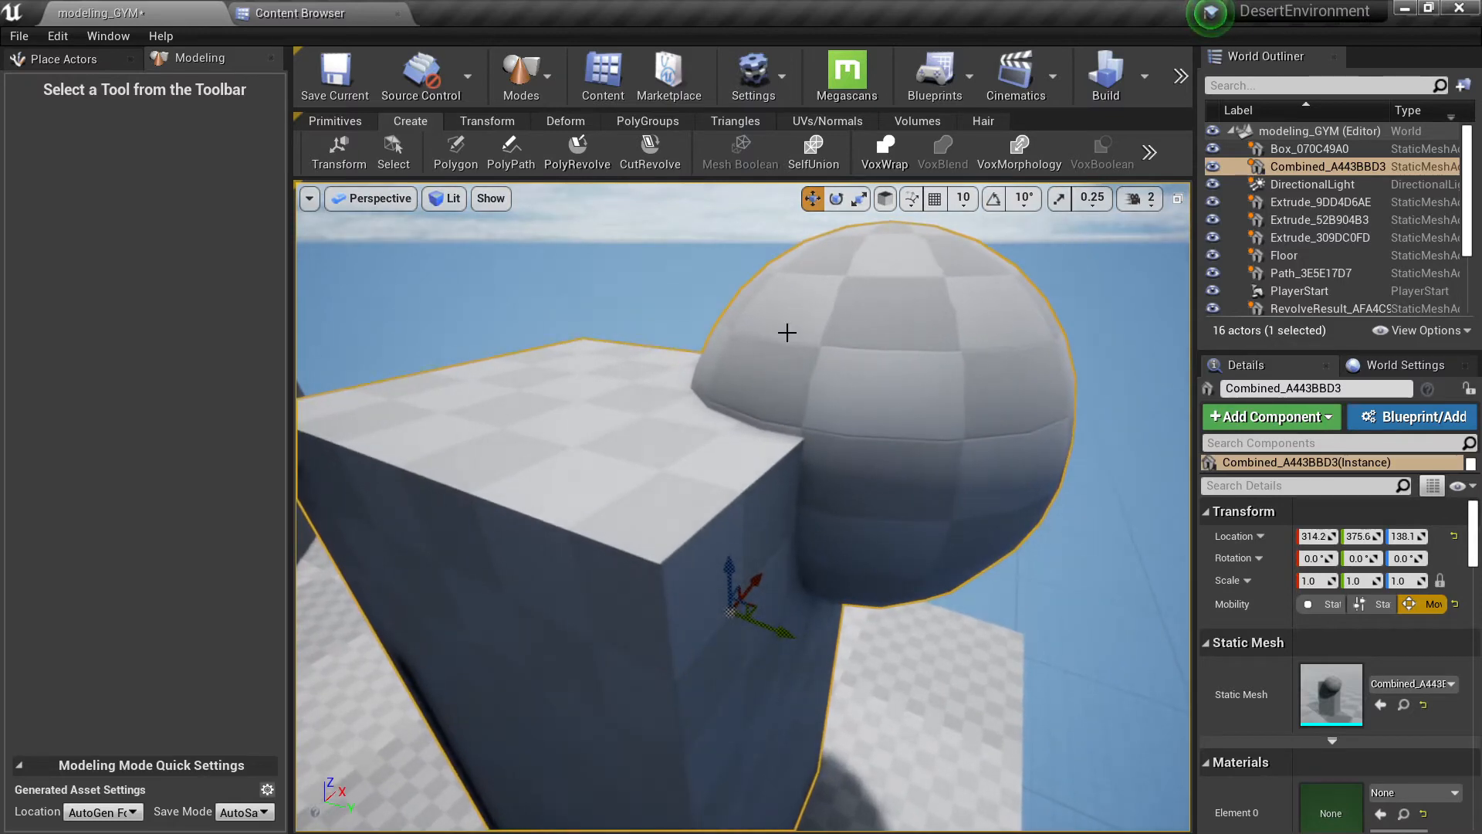
left_click(645, 146)
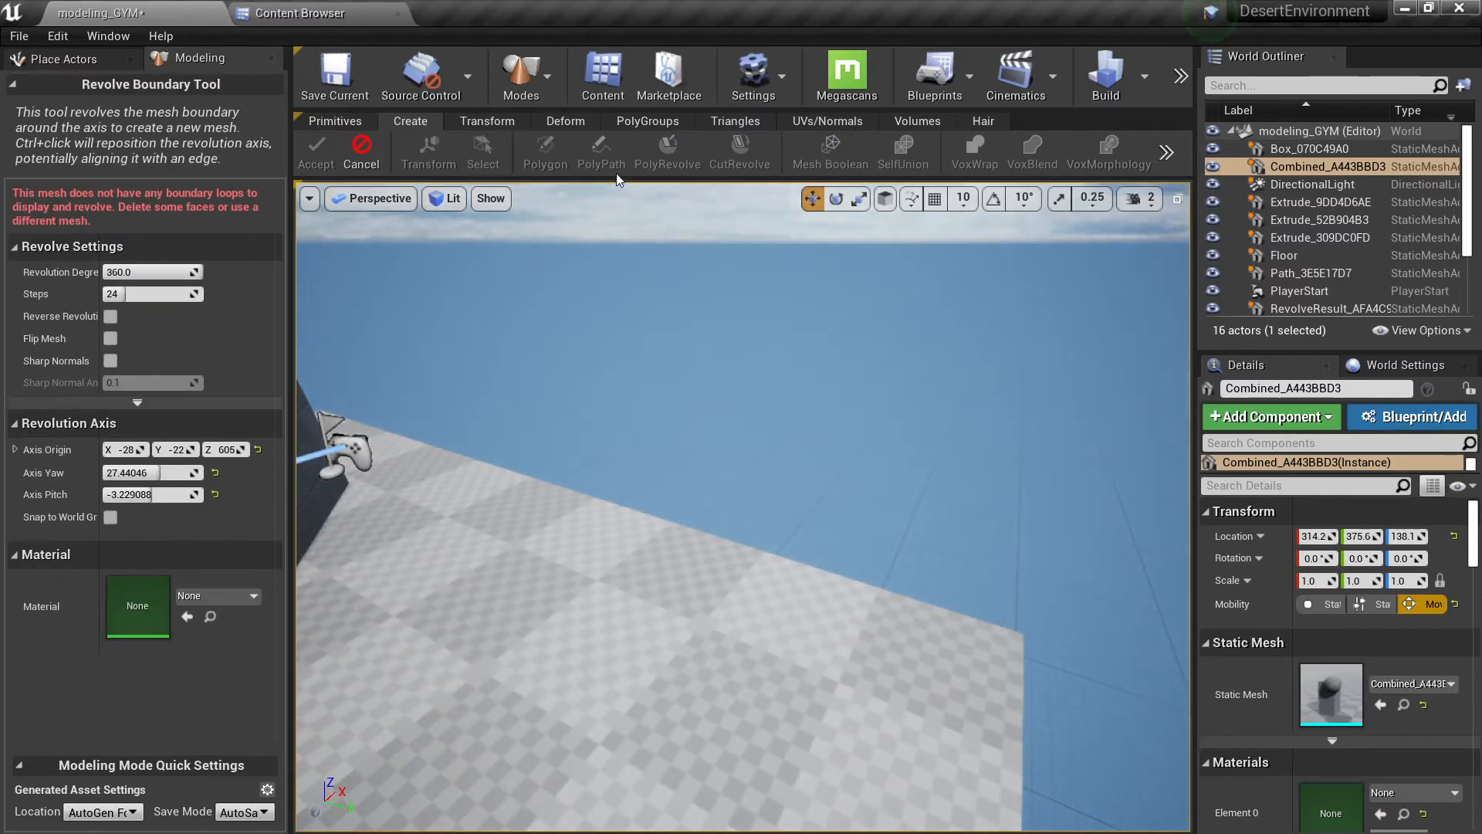
left_click(371, 151)
Place a box primitive 200 high, about 115 wide and 100 deep in front of the combined mesh, and complete the tool.
right_click_drag(479, 309, 467, 360)
key("s")
left_click(335, 121)
left_click(380, 150)
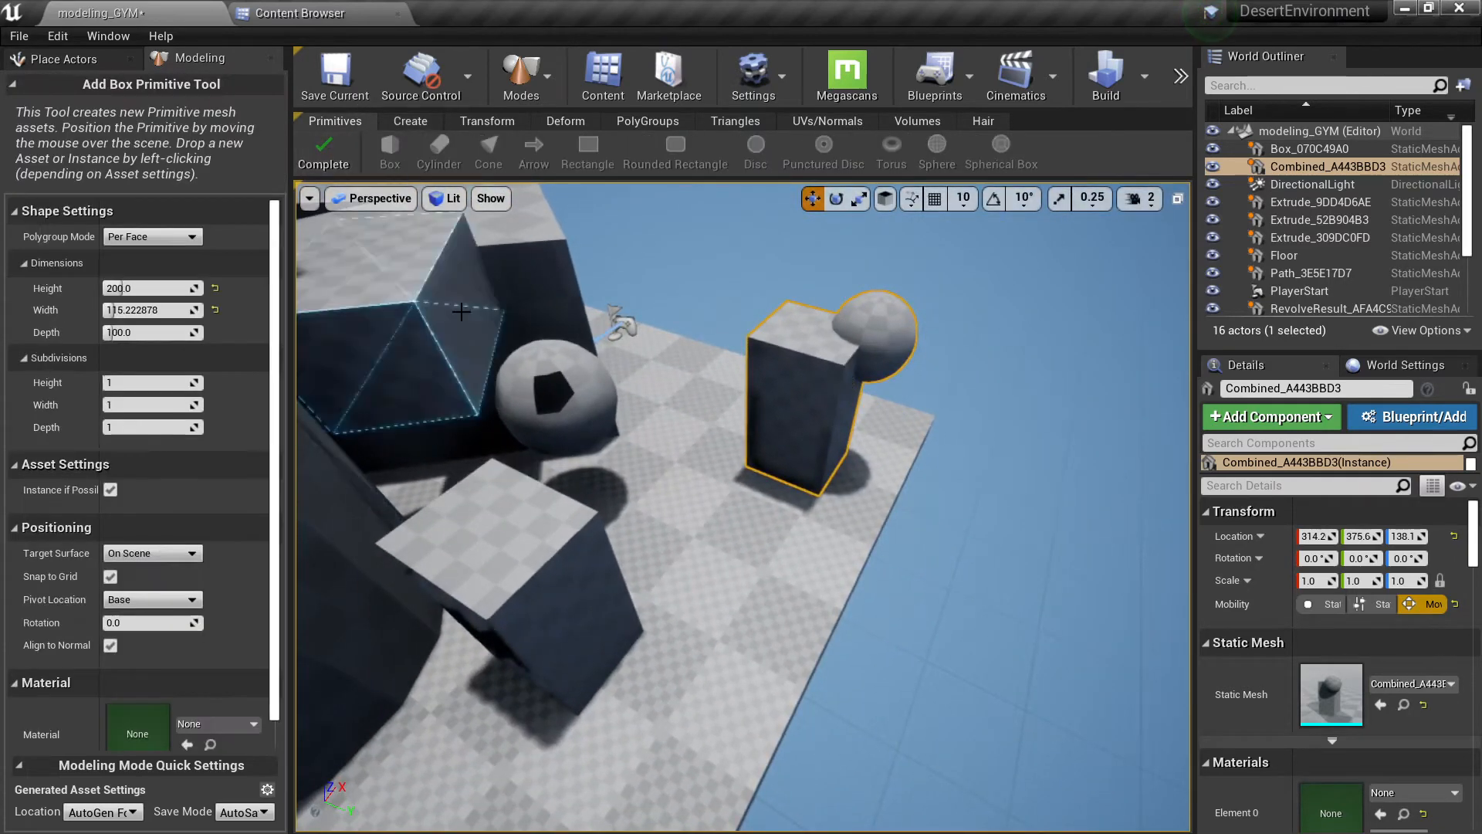
left_click(737, 618)
left_click(346, 164)
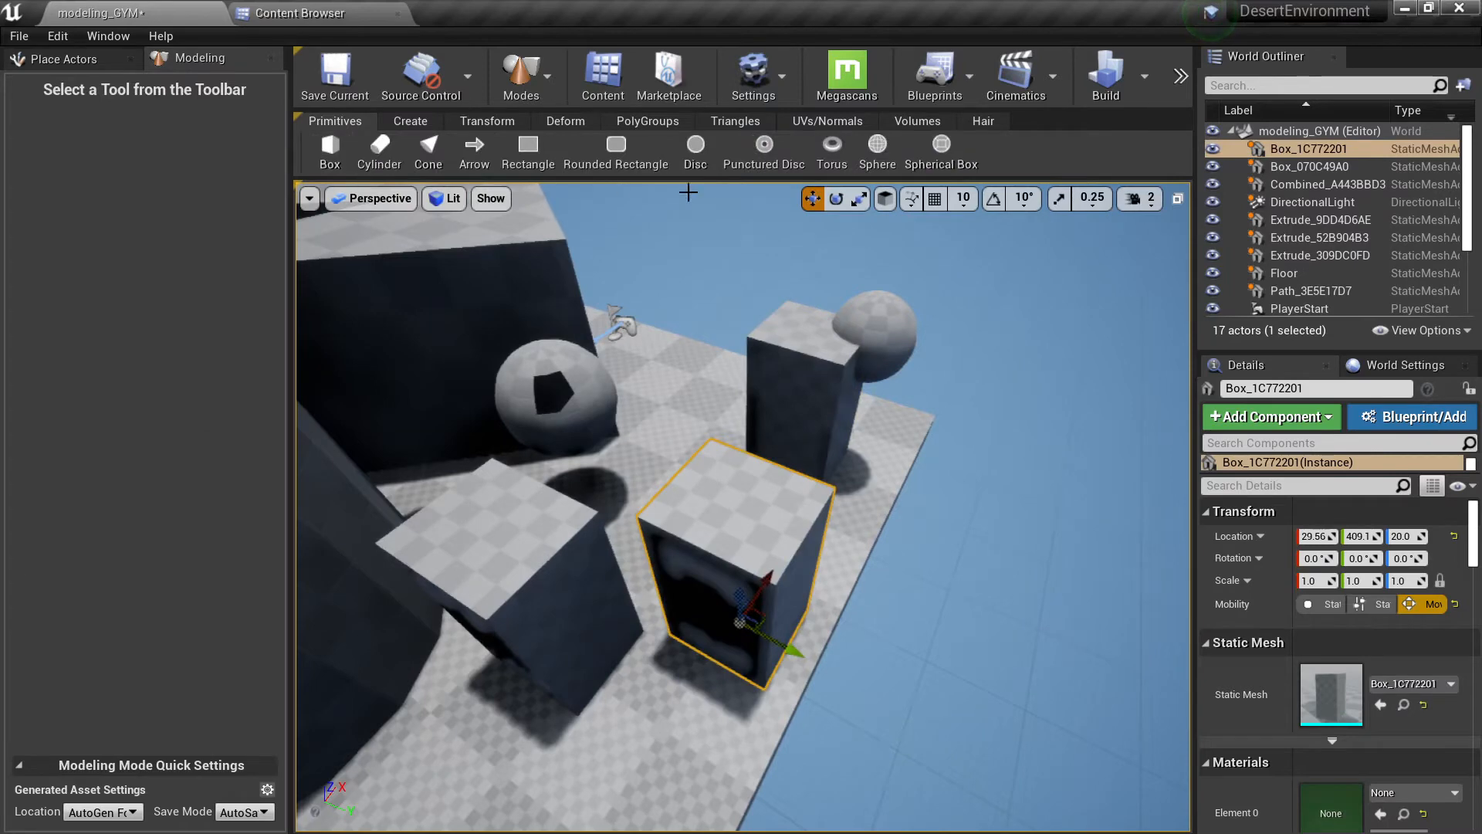
Place a sphere primitive with radius 50 on the new box and lower it to Z about 163.8 so it intersects the box.
left_click(887, 163)
left_click(801, 527)
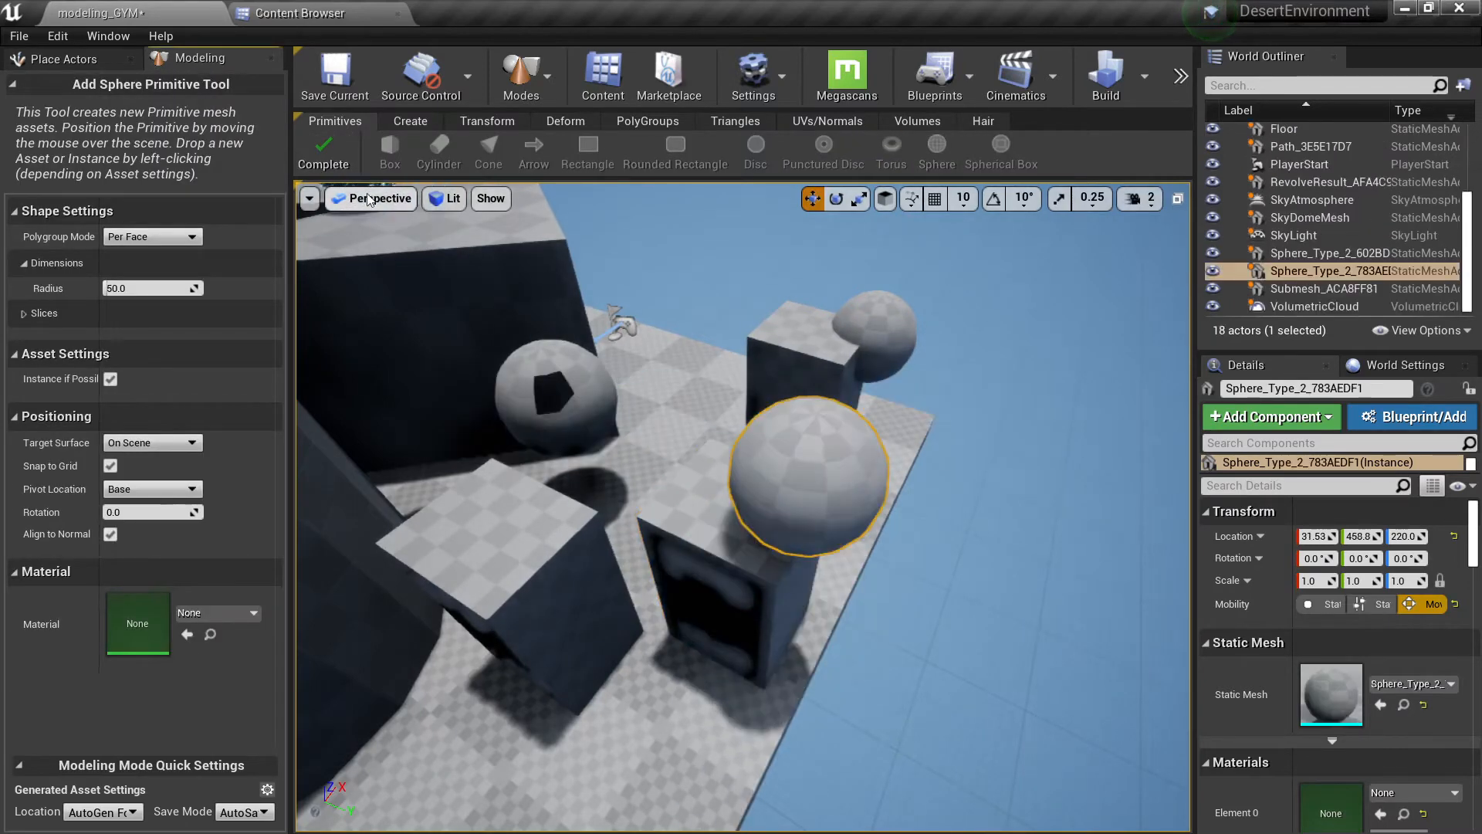
left_click(344, 160)
right_click_drag(471, 309, 477, 307)
right_click_drag(540, 494, 586, 420)
left_click_drag(614, 460, 636, 563)
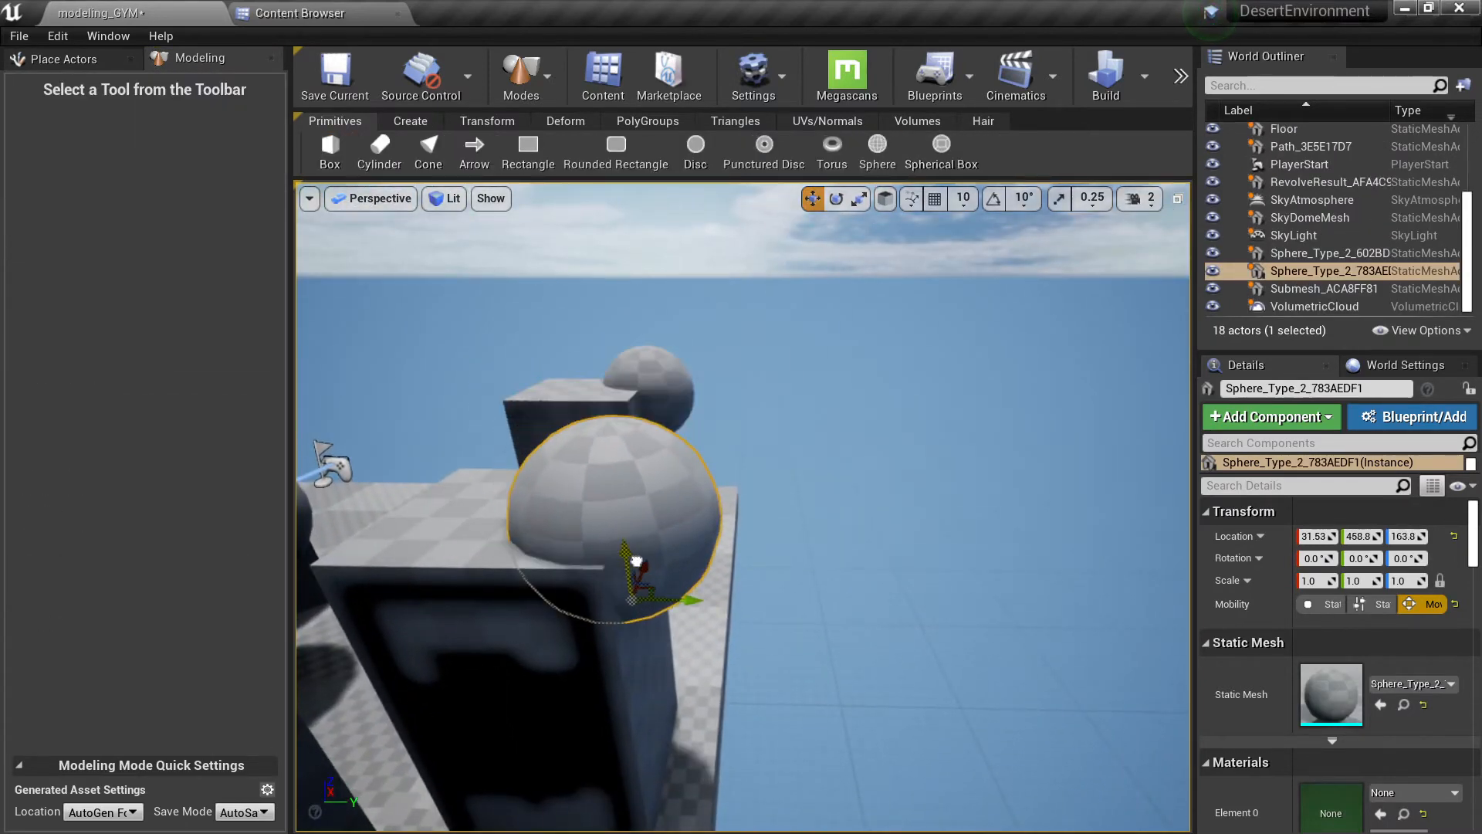
right_click_drag(636, 563, 610, 598)
left_click(583, 484, "ctrl")
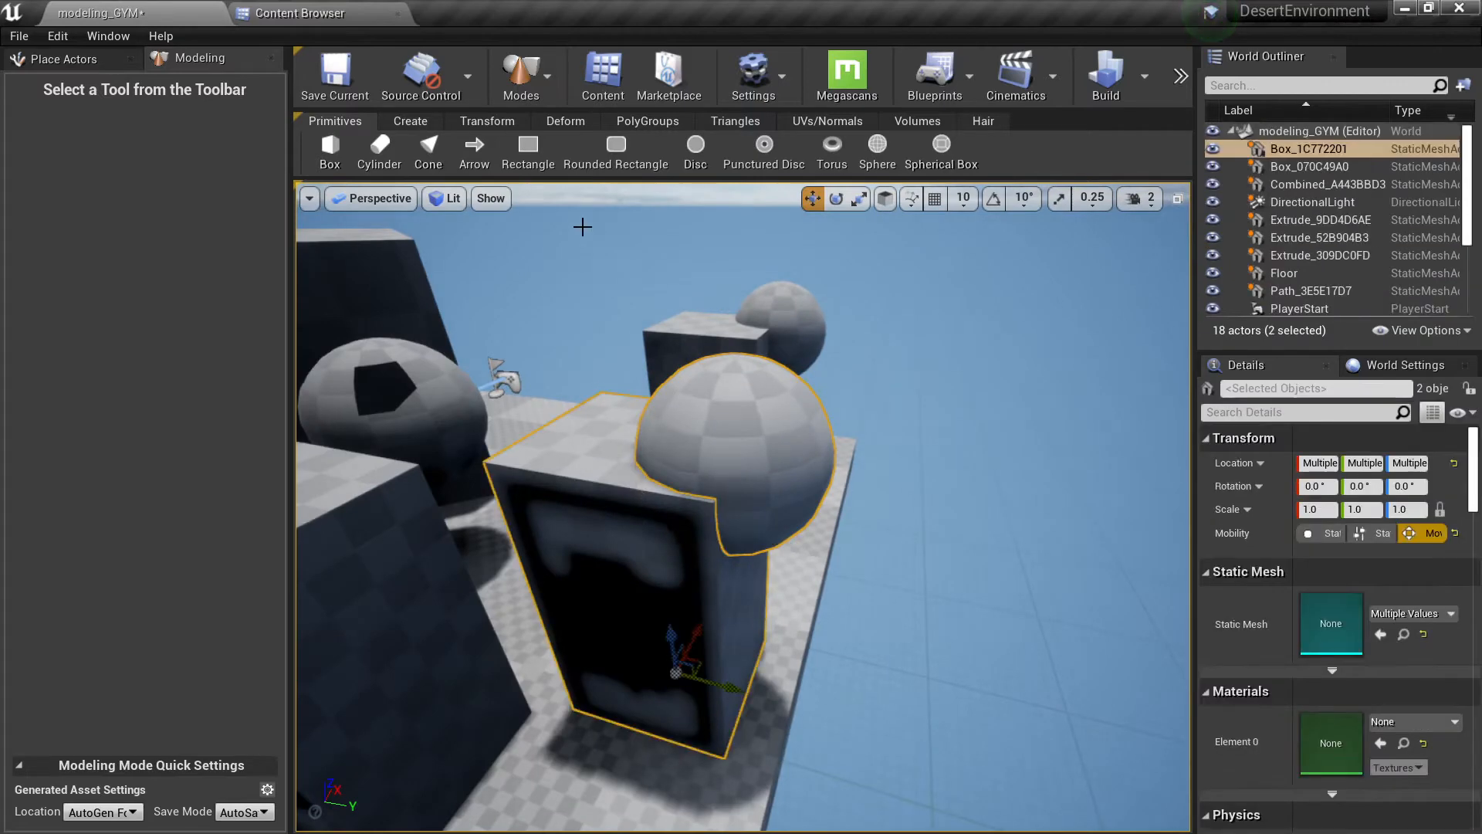
left_click(420, 122)
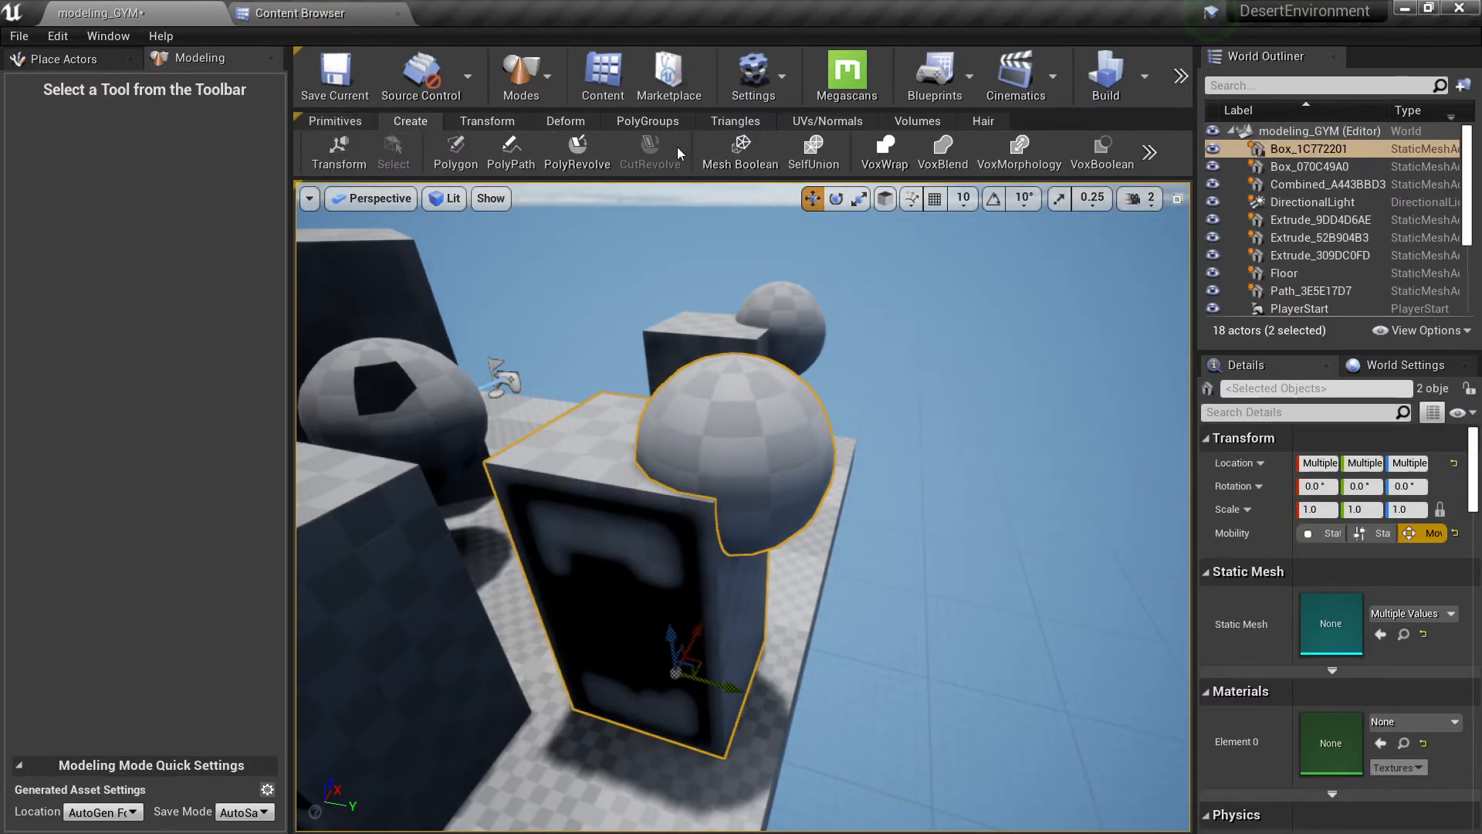
left_click(629, 473)
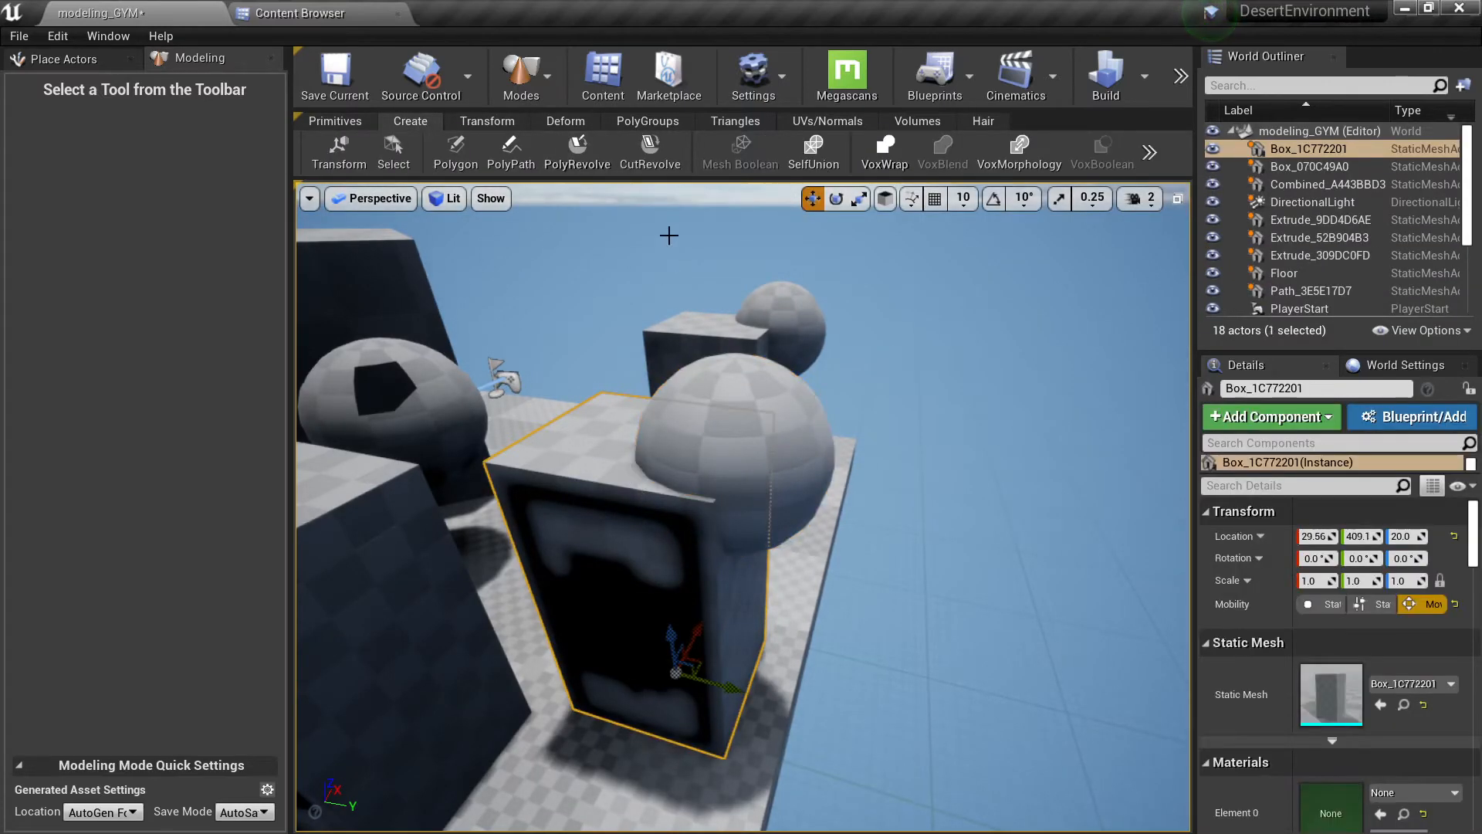
left_click(659, 165)
key("Escape")
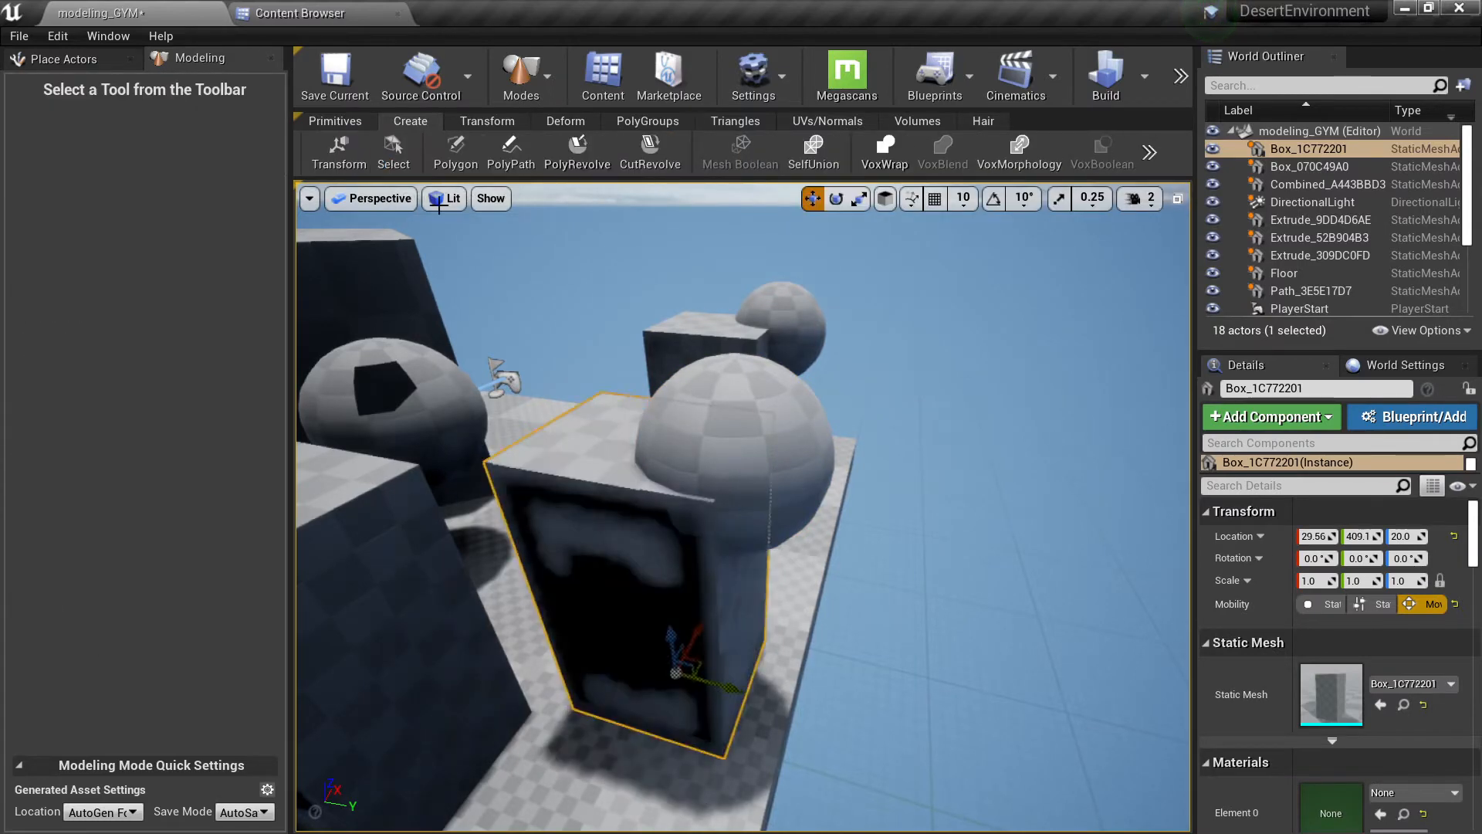
right_click_drag(717, 386, 691, 351)
left_click(772, 464)
right_click_drag(772, 463, 841, 432)
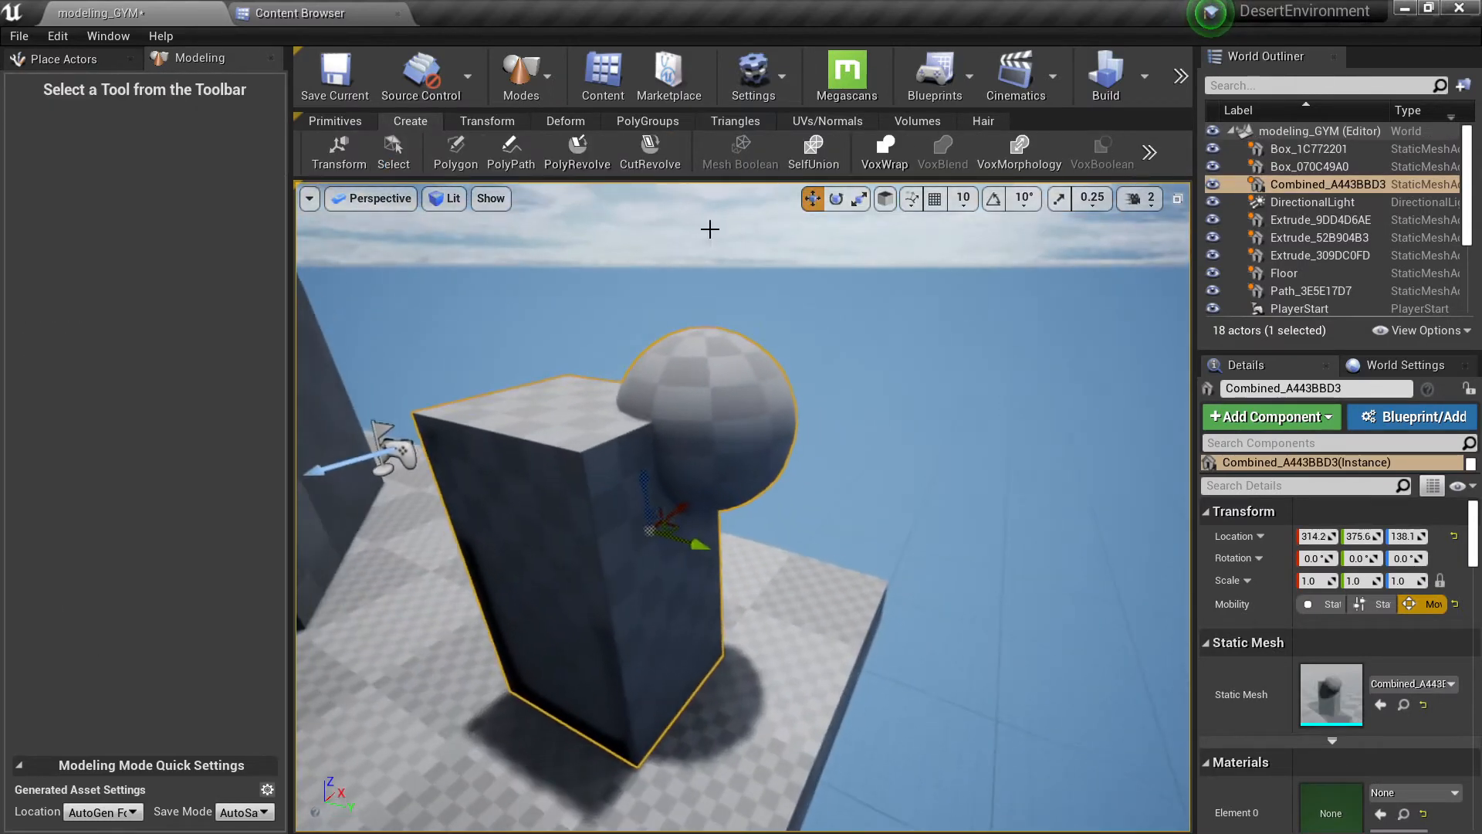
left_click(650, 169)
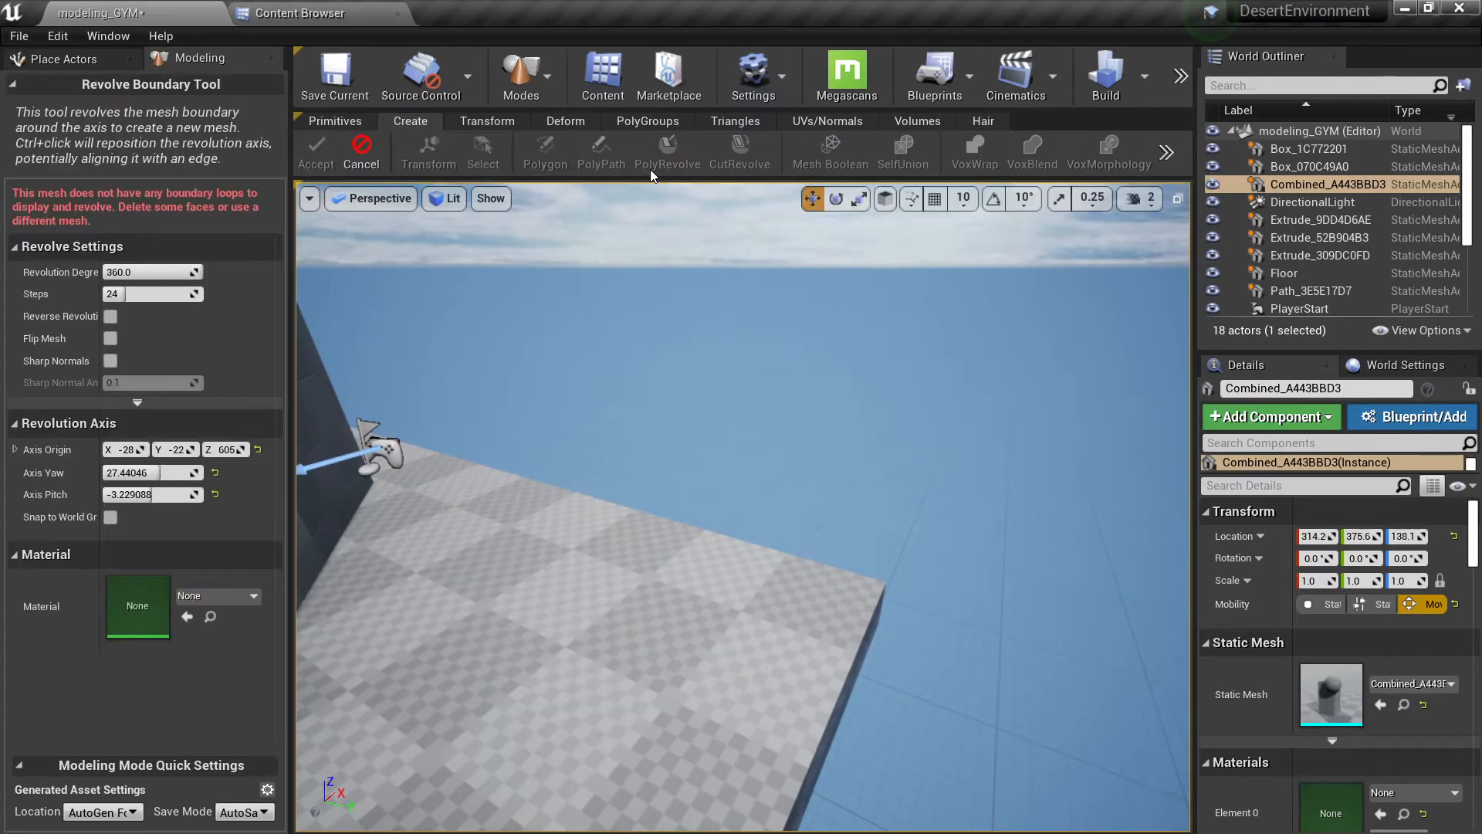
right_click_drag(695, 371, 641, 372)
left_click(375, 152)
right_click_drag(741, 432, 759, 488)
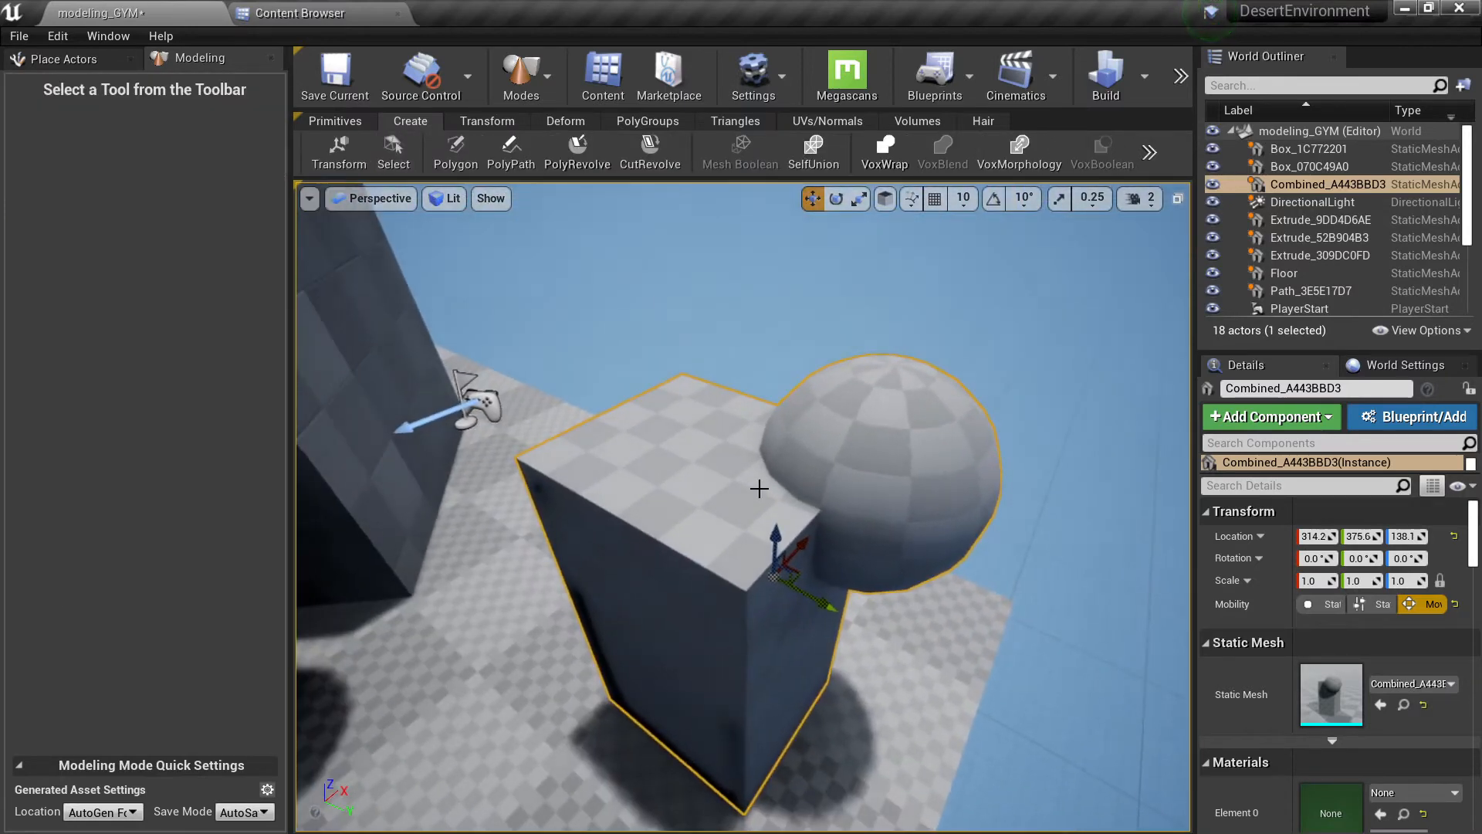
right_click_drag(726, 401, 725, 432)
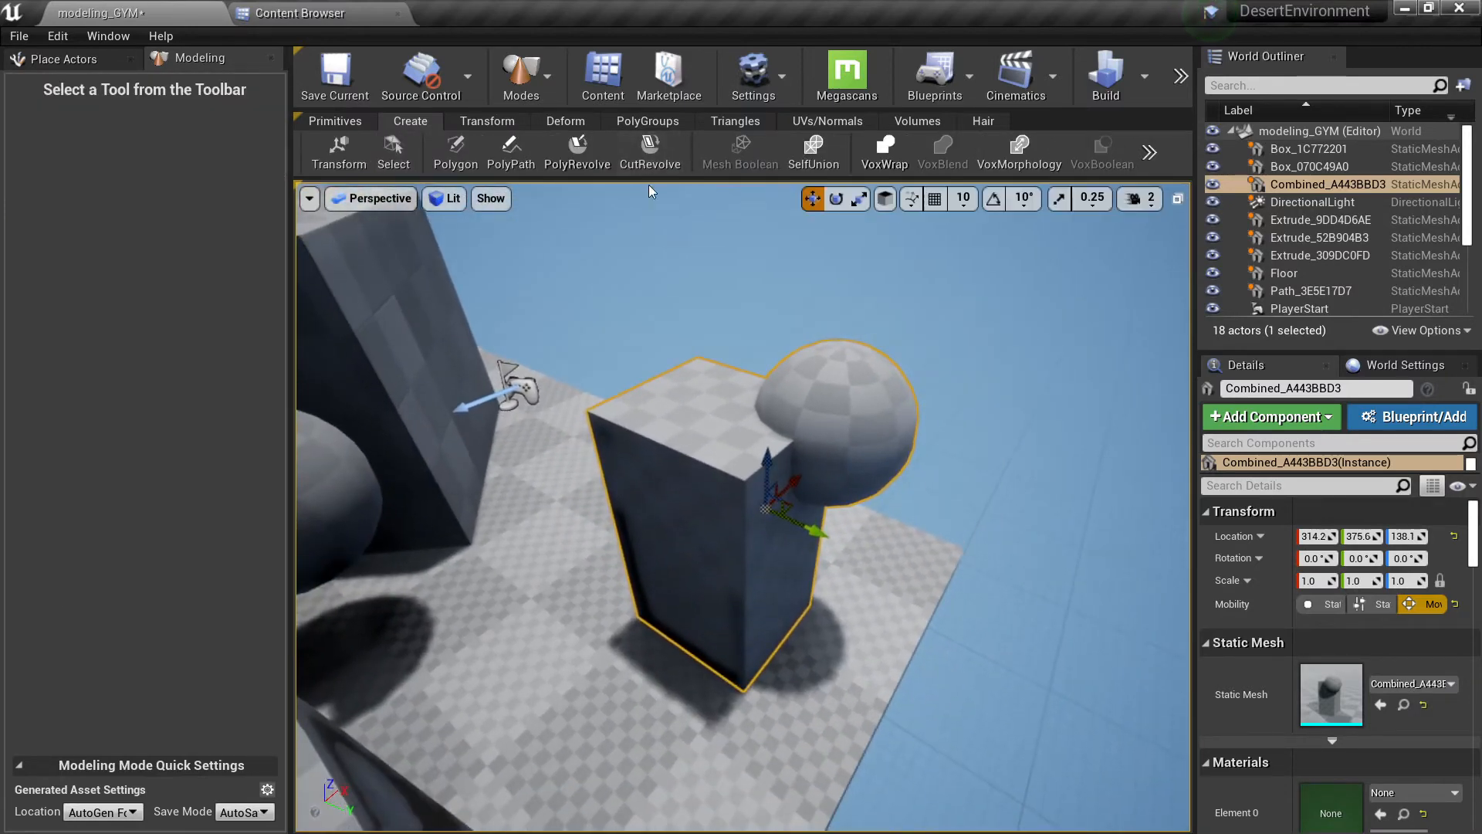
right_click_drag(691, 317, 691, 317)
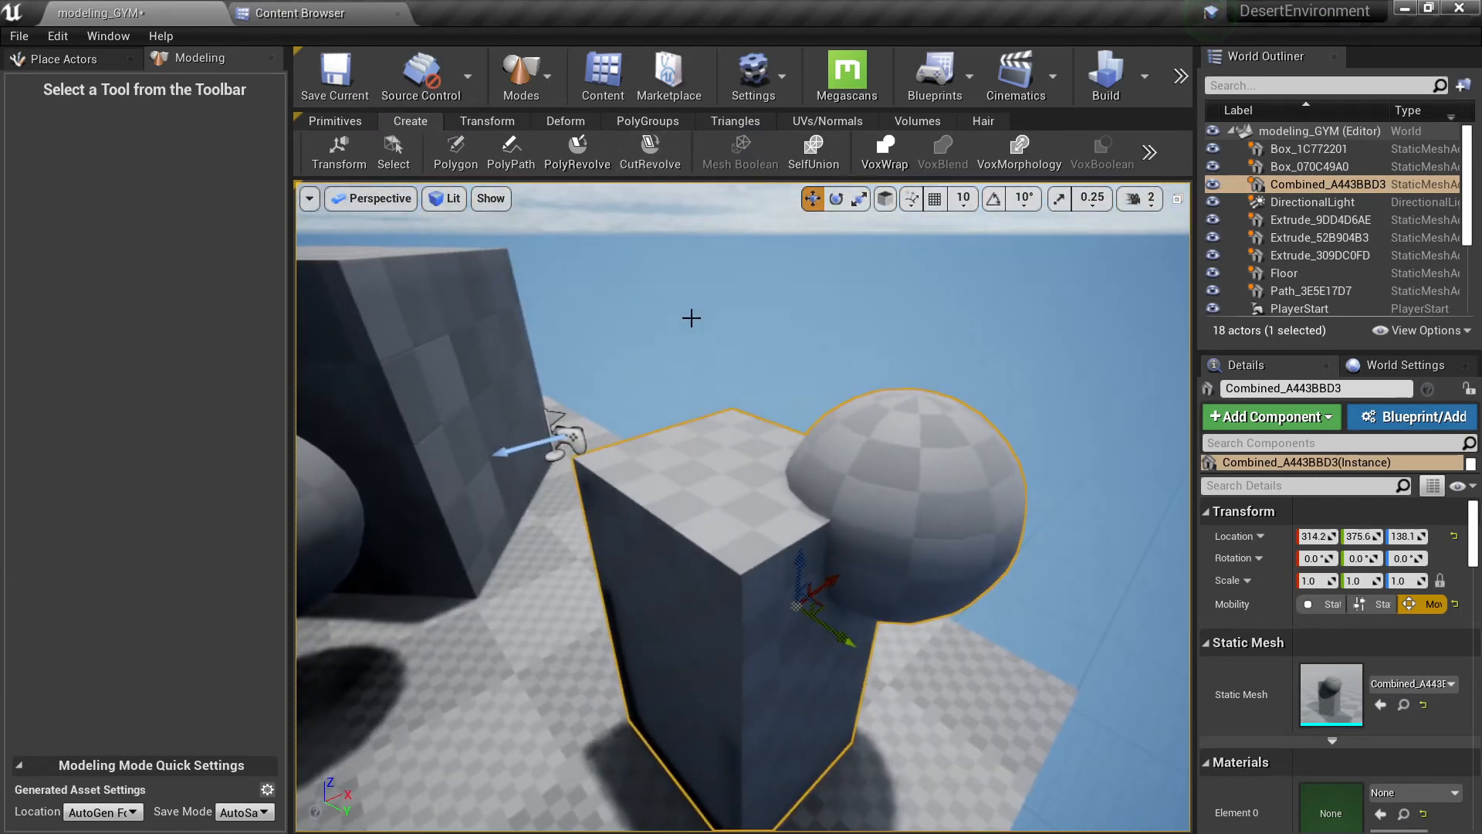
Move the new sphere to Y about 490.8 and Z about 117.1 so that it intersects the box's side face.
right_click_drag(606, 484, 606, 579)
left_click(770, 550)
right_click_drag(770, 540, 769, 437)
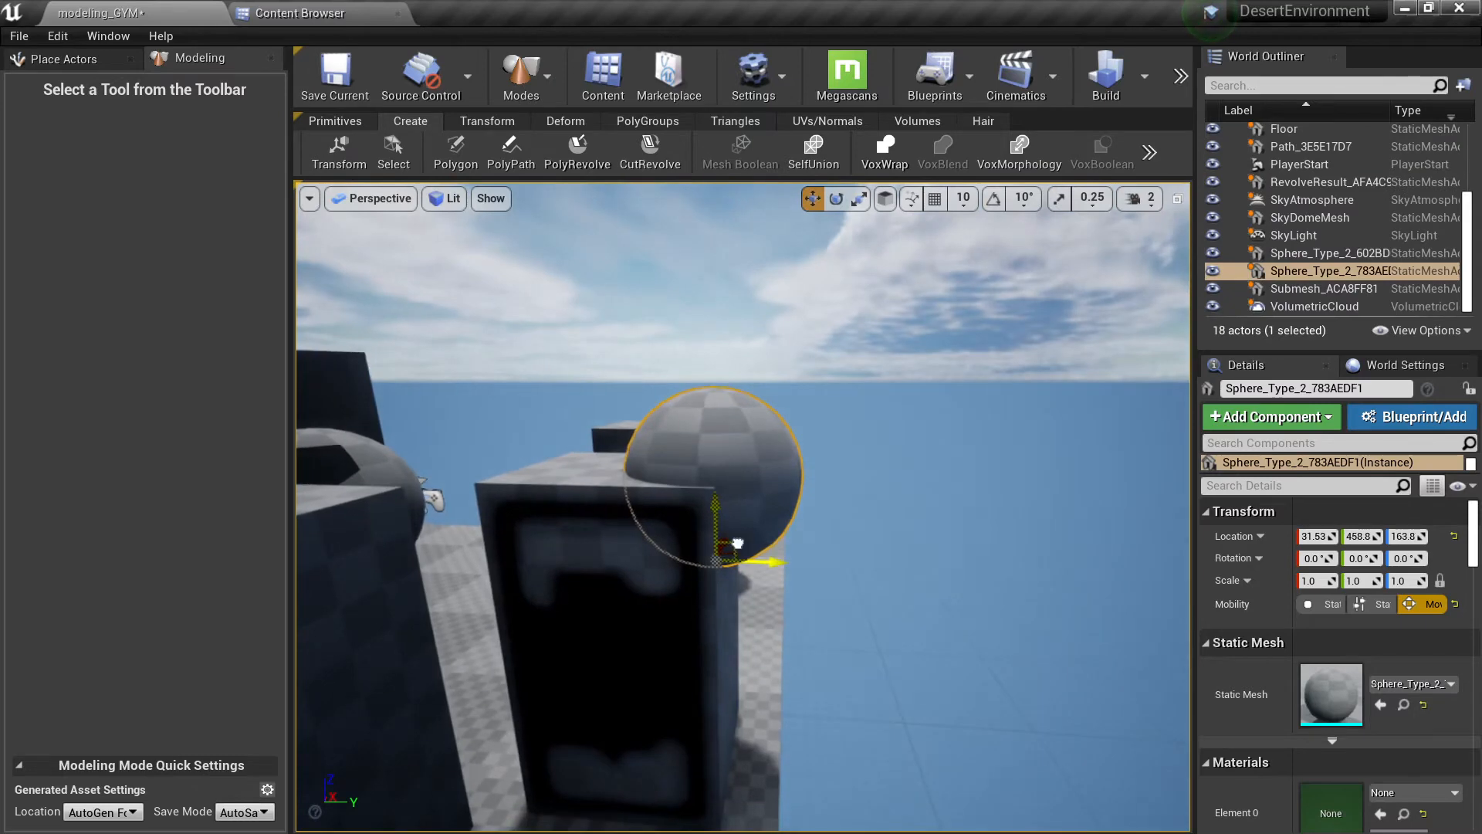
left_click_drag(738, 546, 803, 624)
right_click_drag(803, 624, 698, 652)
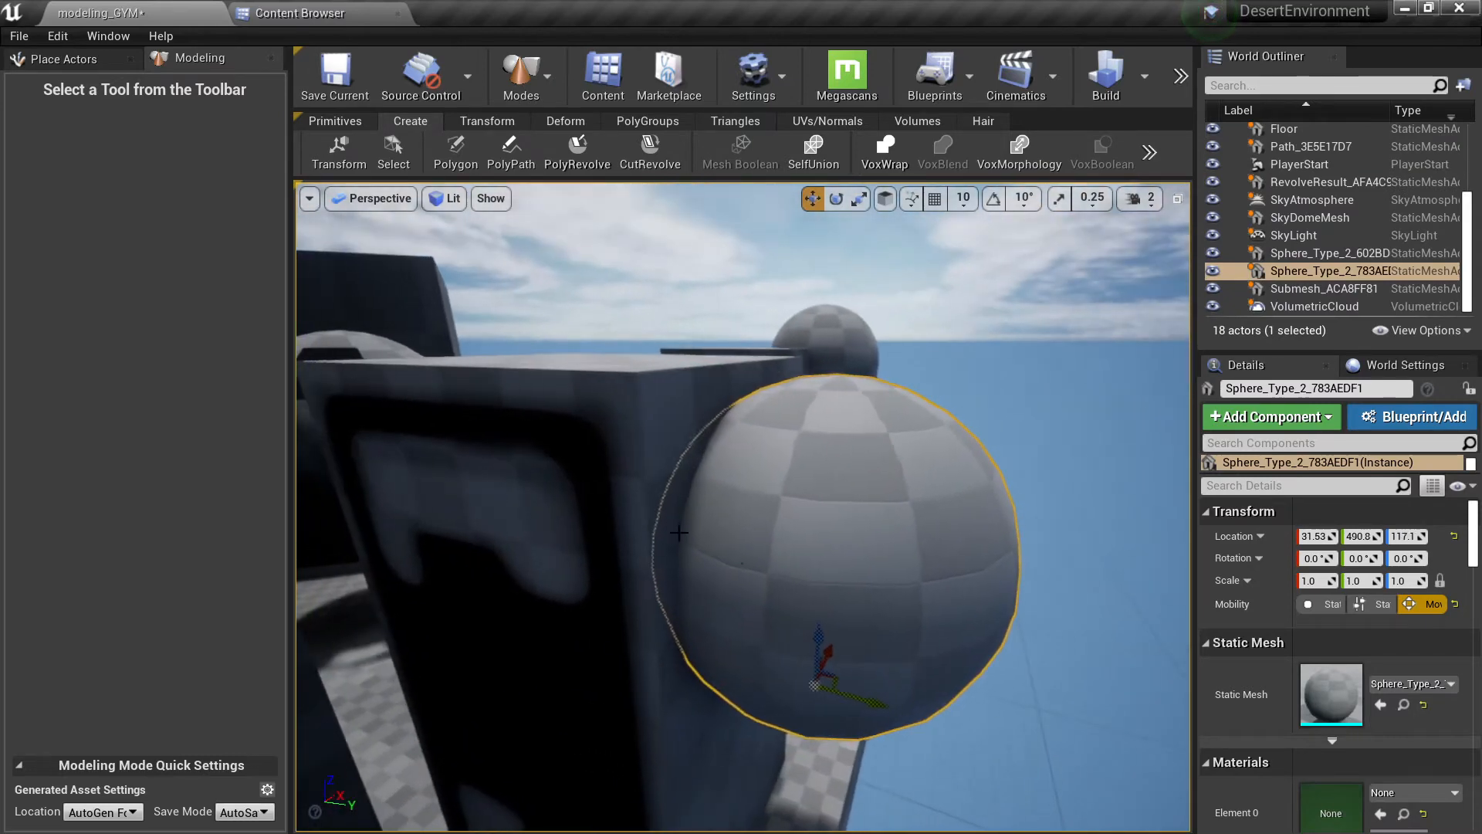
Select the new box and add the sphere to the selection, and start a Mesh Boolean on them with the A - B operation.
left_click(630, 487)
left_click(854, 483)
left_click(653, 437)
right_click_drag(652, 437, 654, 498)
left_click(864, 579)
left_click(642, 486)
left_click(892, 517, "ctrl")
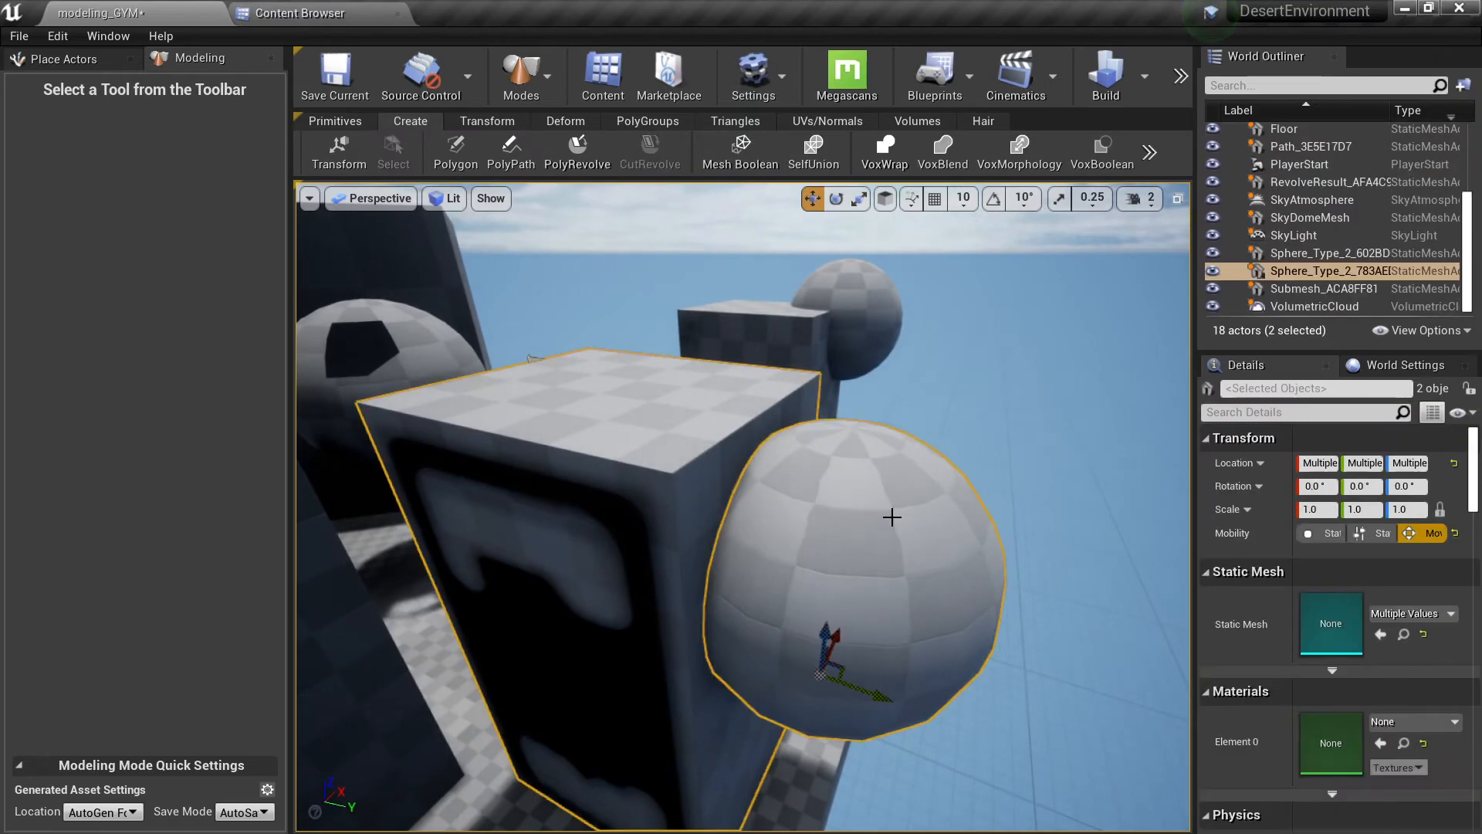
left_click(739, 161)
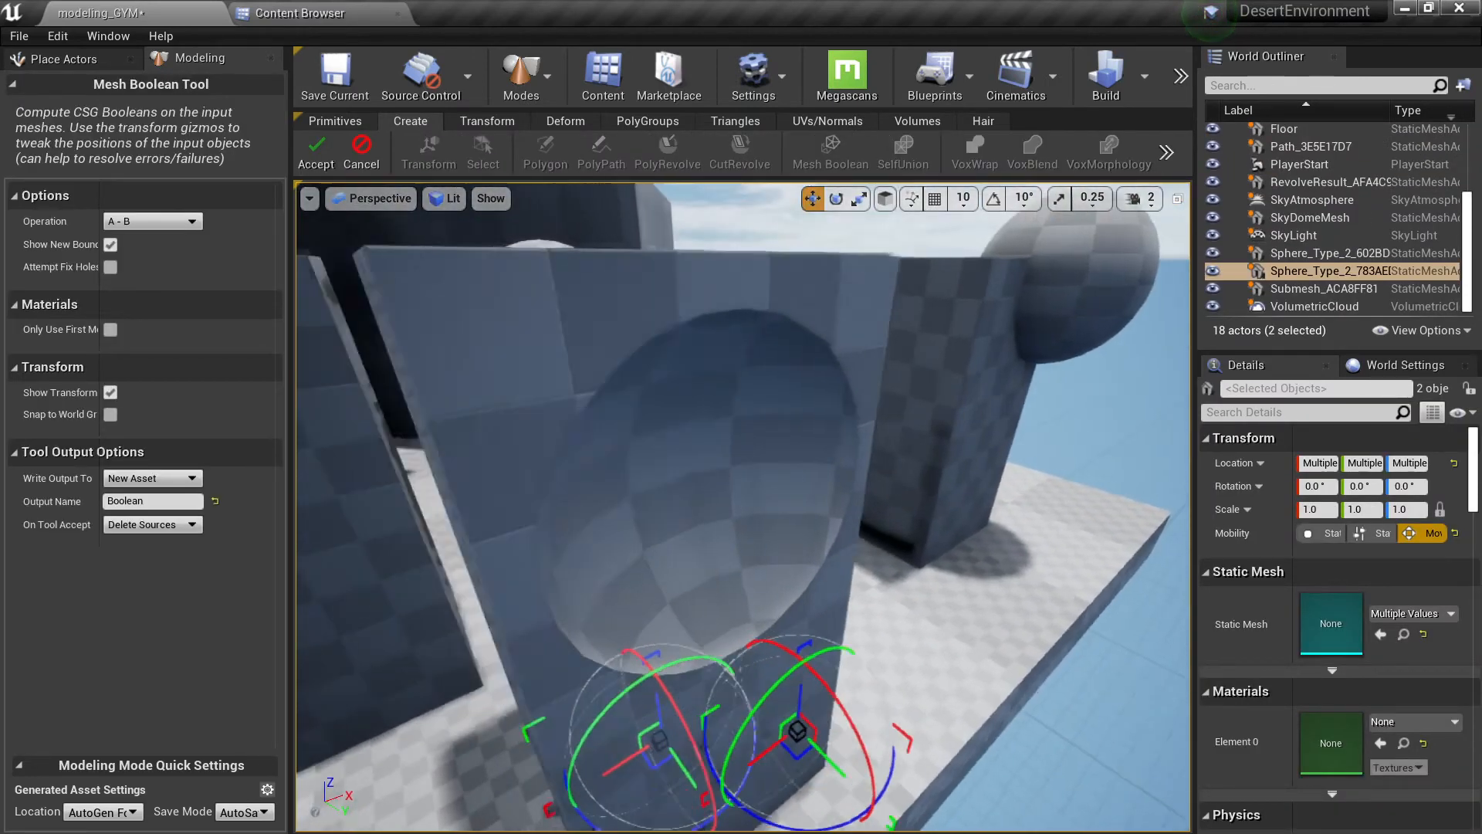
mouse_move(753, 446)
right_mouse_down()
mouse_move(734, 451)
mouse_move(754, 446)
right_mouse_up()
key("s")
key("w")
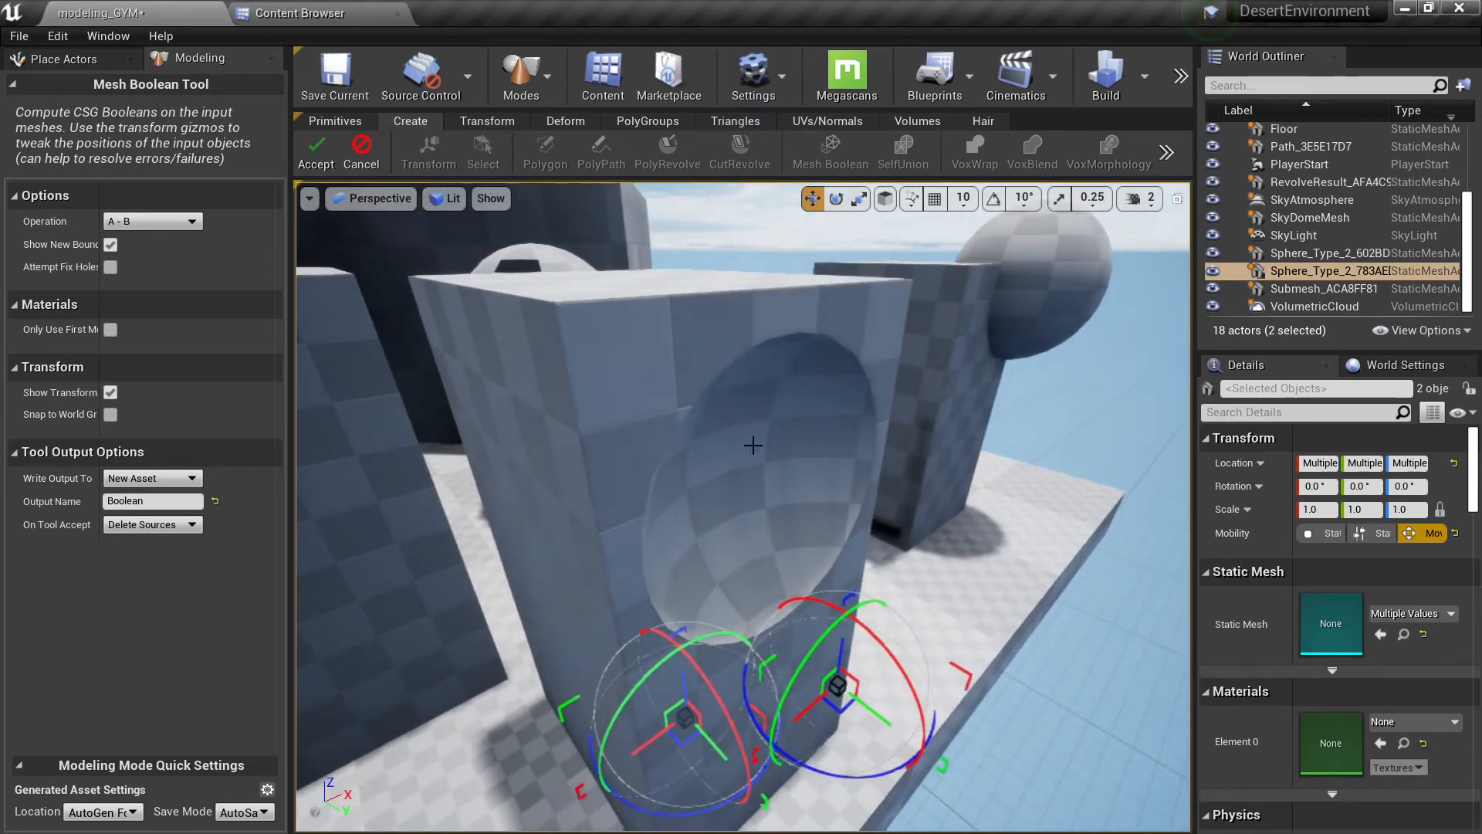
Preview the Boolean with the B - A, Intersect and Union operations, and examine the union in Brush Wireframe before restoring Lit shading.
left_click(147, 221)
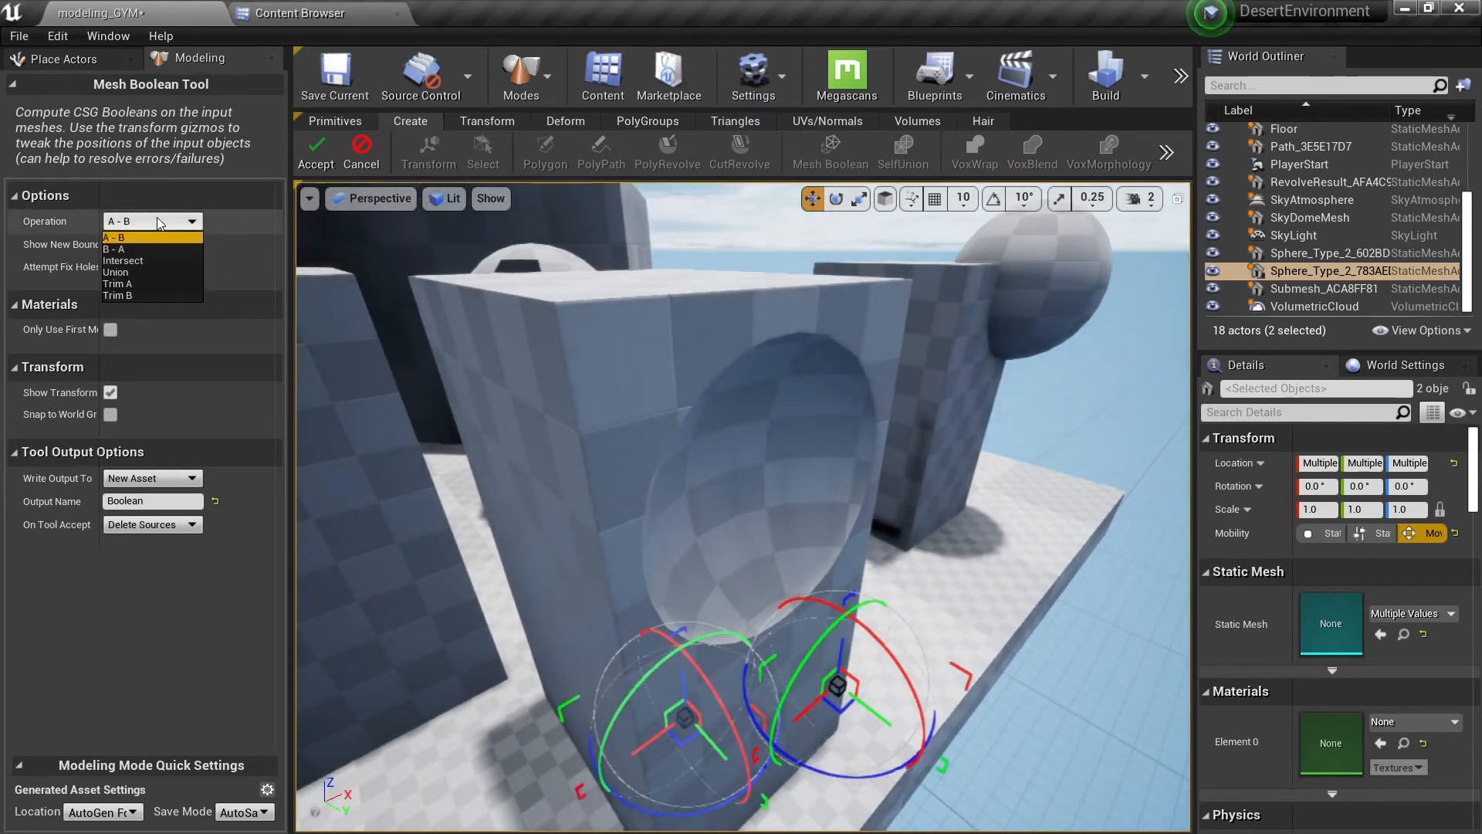
left_click(127, 251)
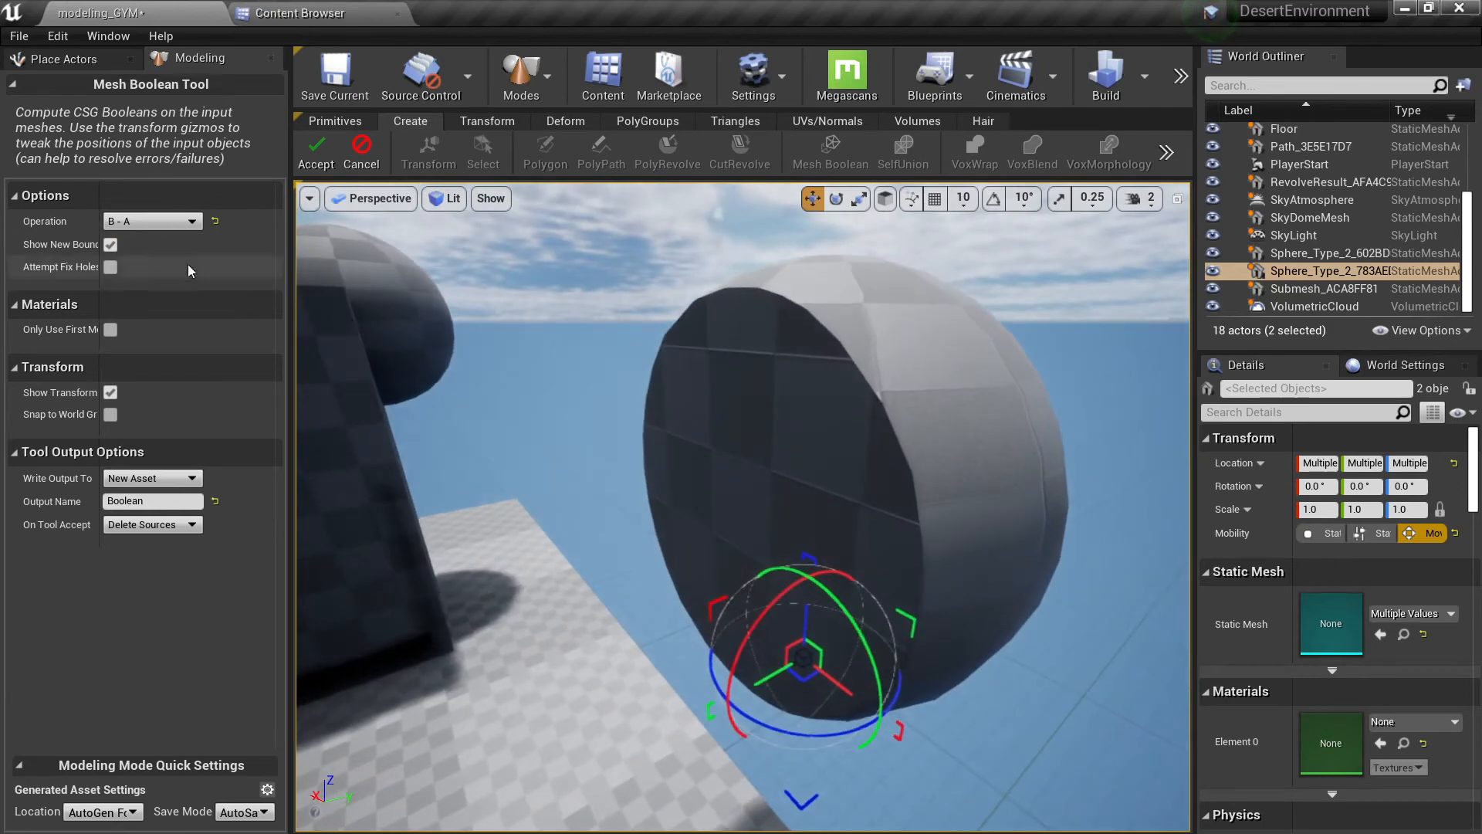
left_click(174, 222)
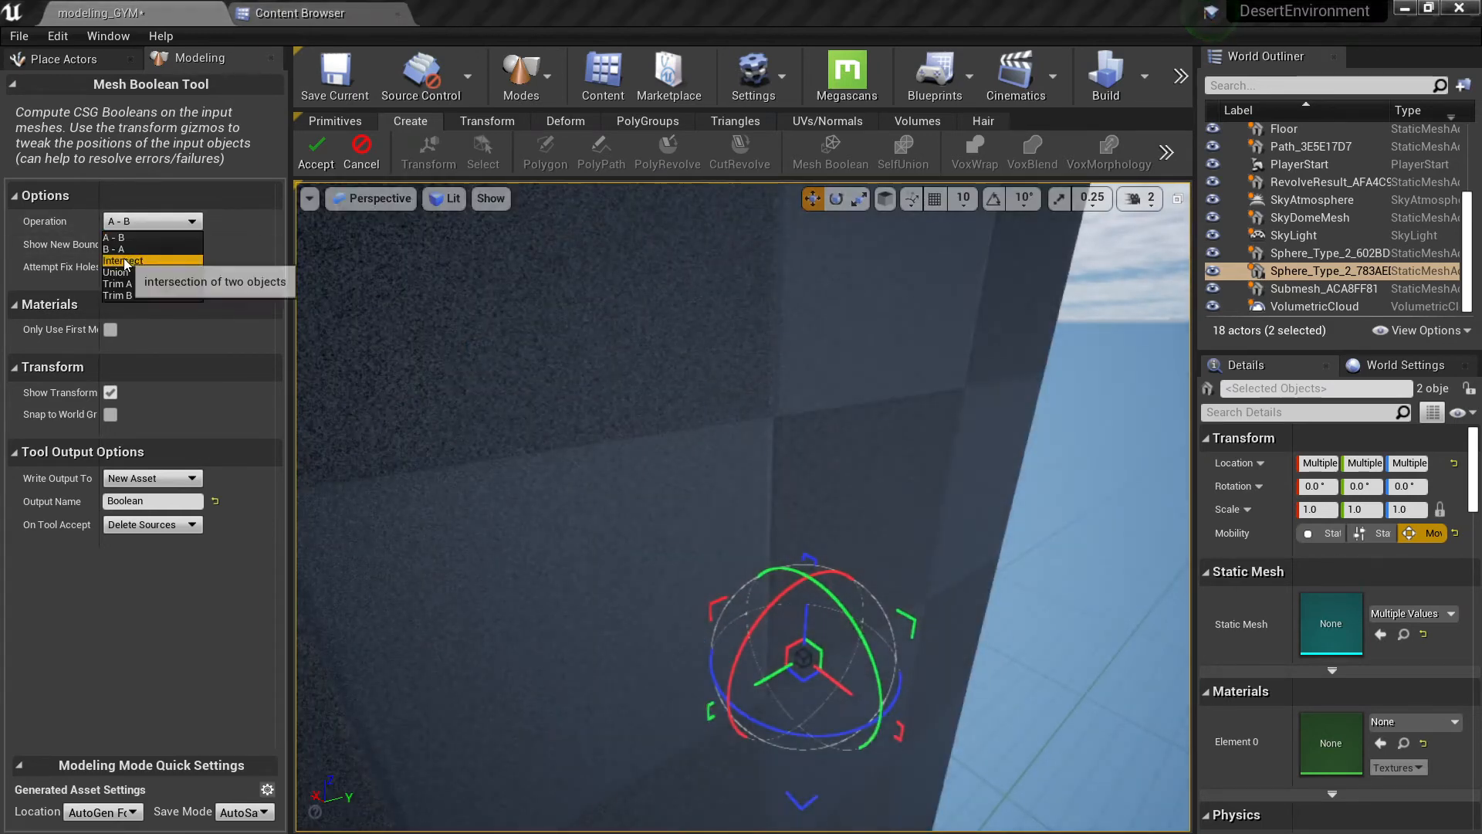
left_click(124, 261)
left_click(152, 222)
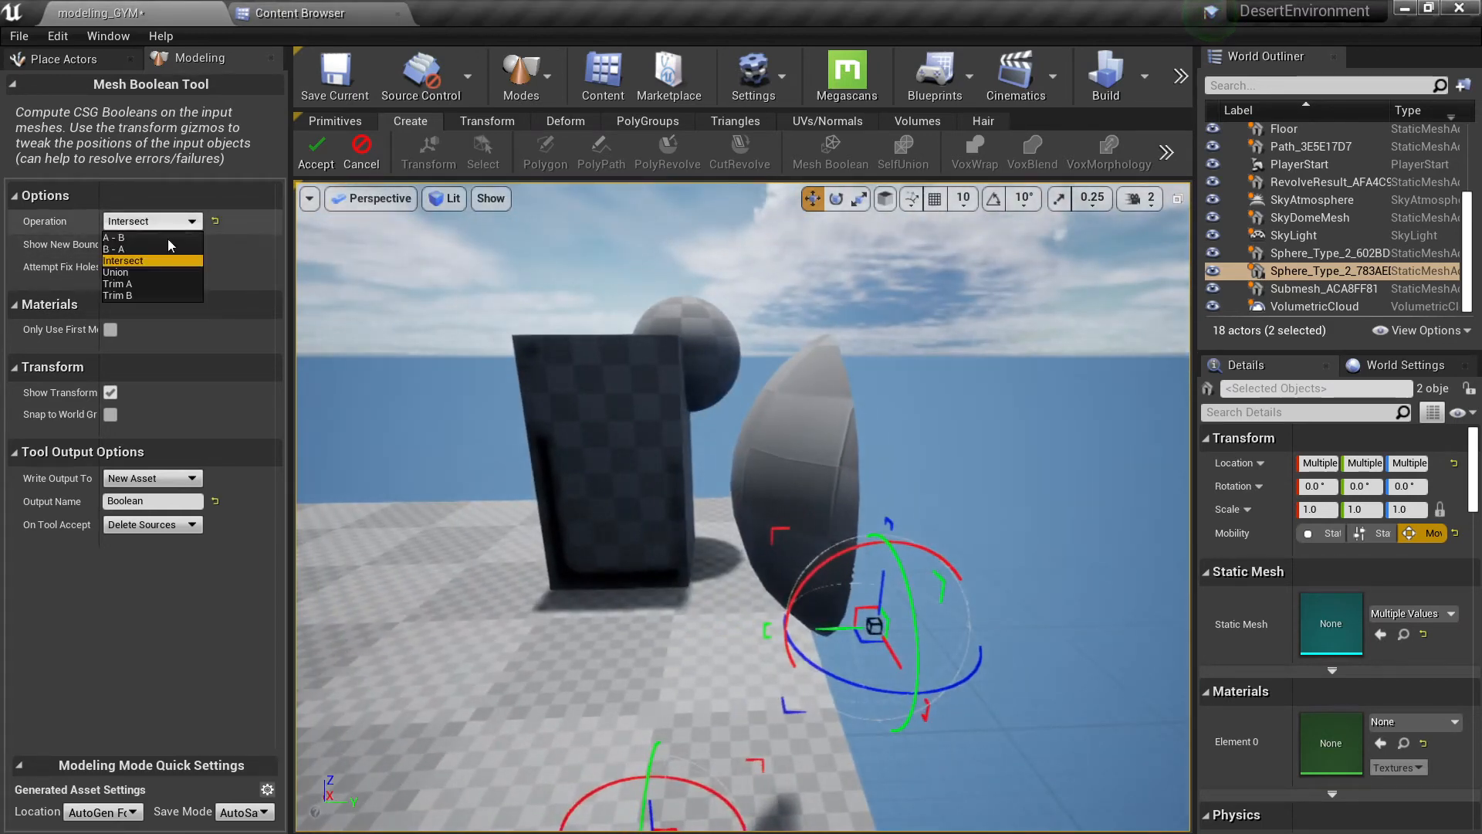
left_click(131, 273)
key("alt+1")
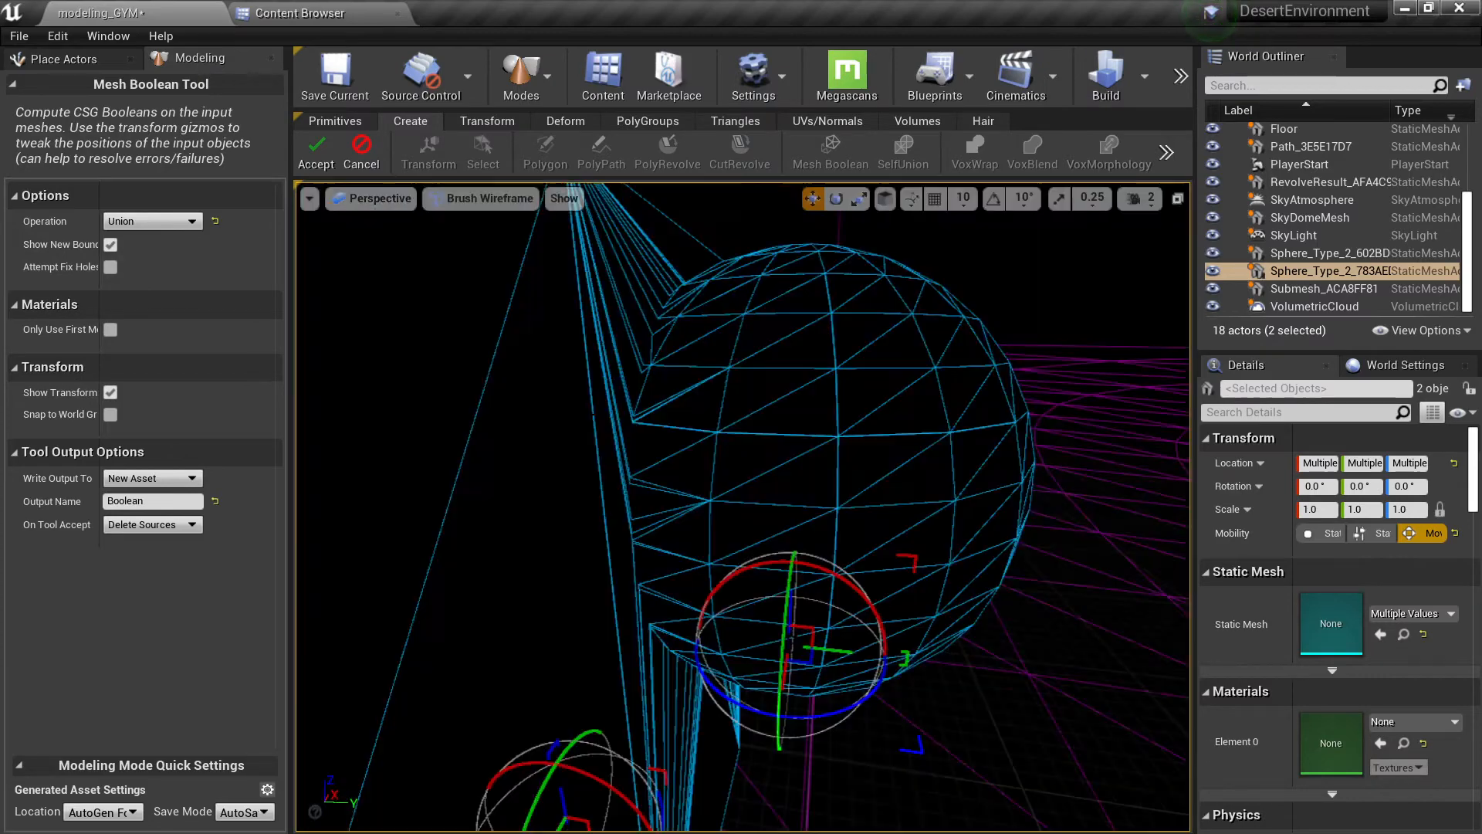
mouse_move(741, 502)
right_mouse_down()
mouse_move(694, 479)
mouse_move(718, 548)
mouse_move(715, 522)
right_mouse_up()
key("alt+4")
Preview the Trim A operation and return the Boolean to A - B.
left_click(152, 222)
left_click(131, 287)
left_click(181, 225)
left_click(148, 236)
Shift the box along X to about 1.98 so the sphere cuts across its corner, and accept the Boolean as a new asset.
right_click_drag(833, 617, 855, 649)
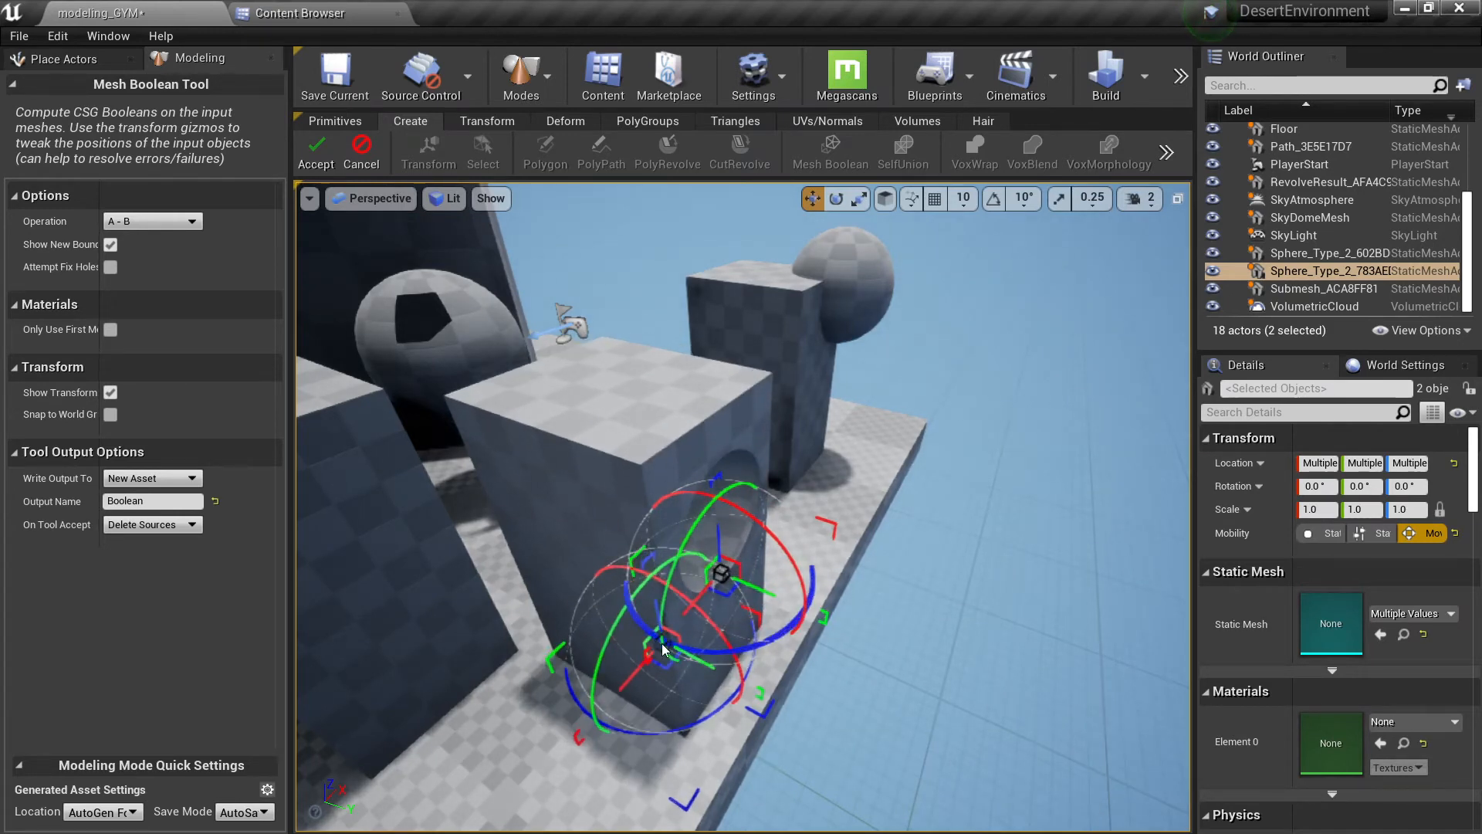
left_click_drag(640, 669, 371, 571)
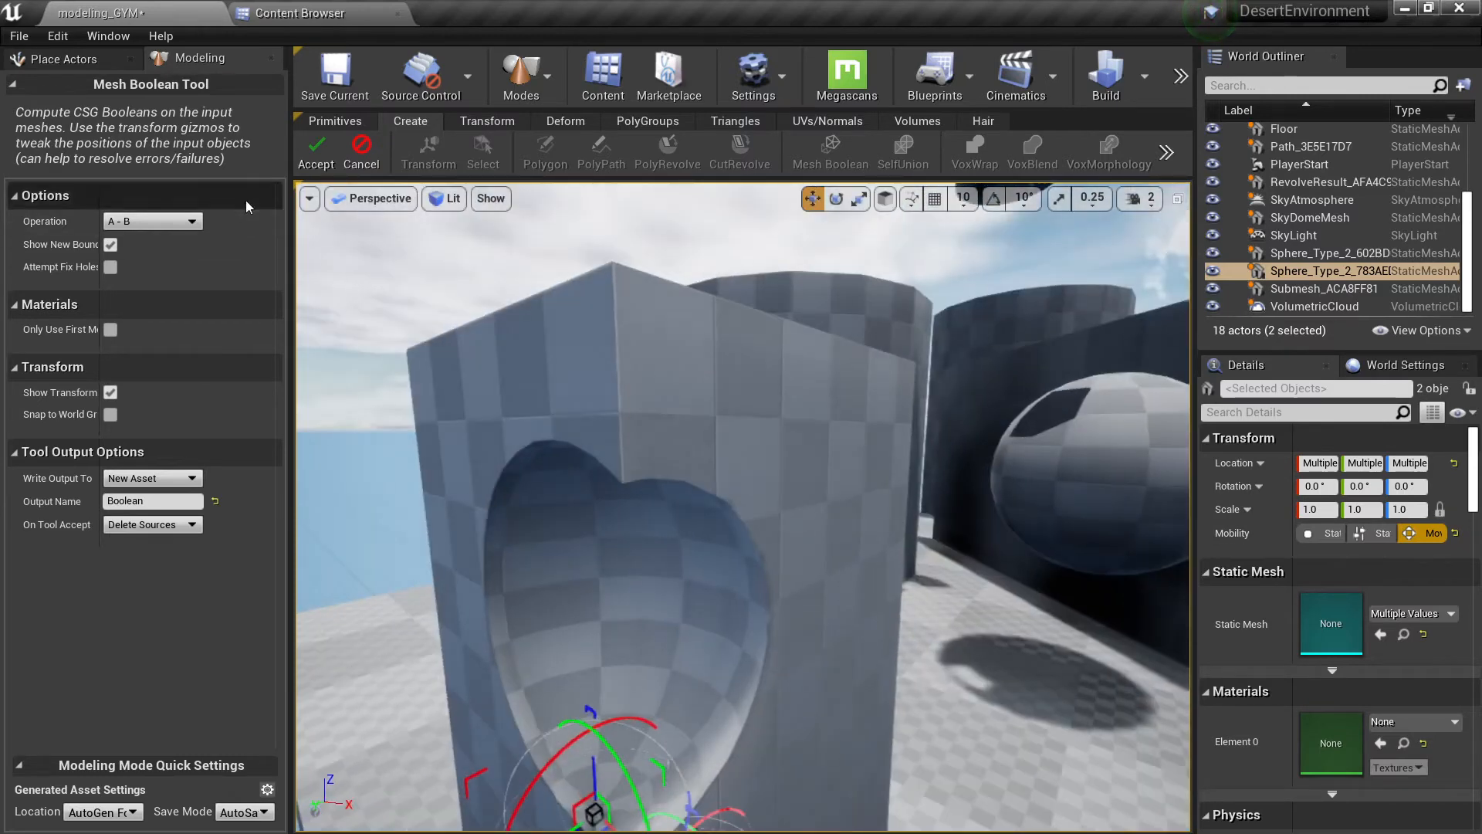
left_click(317, 155)
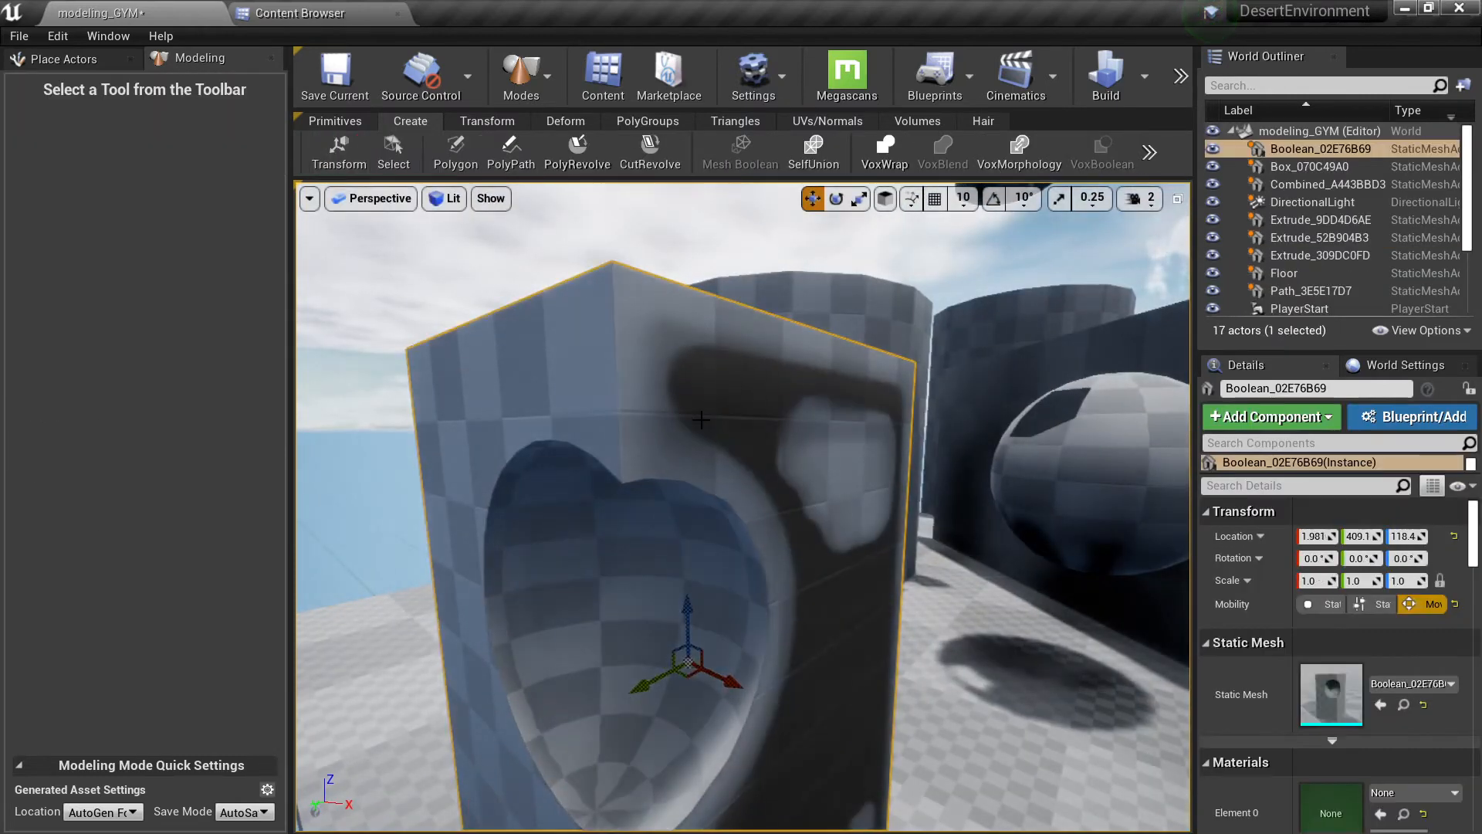
scroll(676, 418, "down", 6)
key("alt+1")
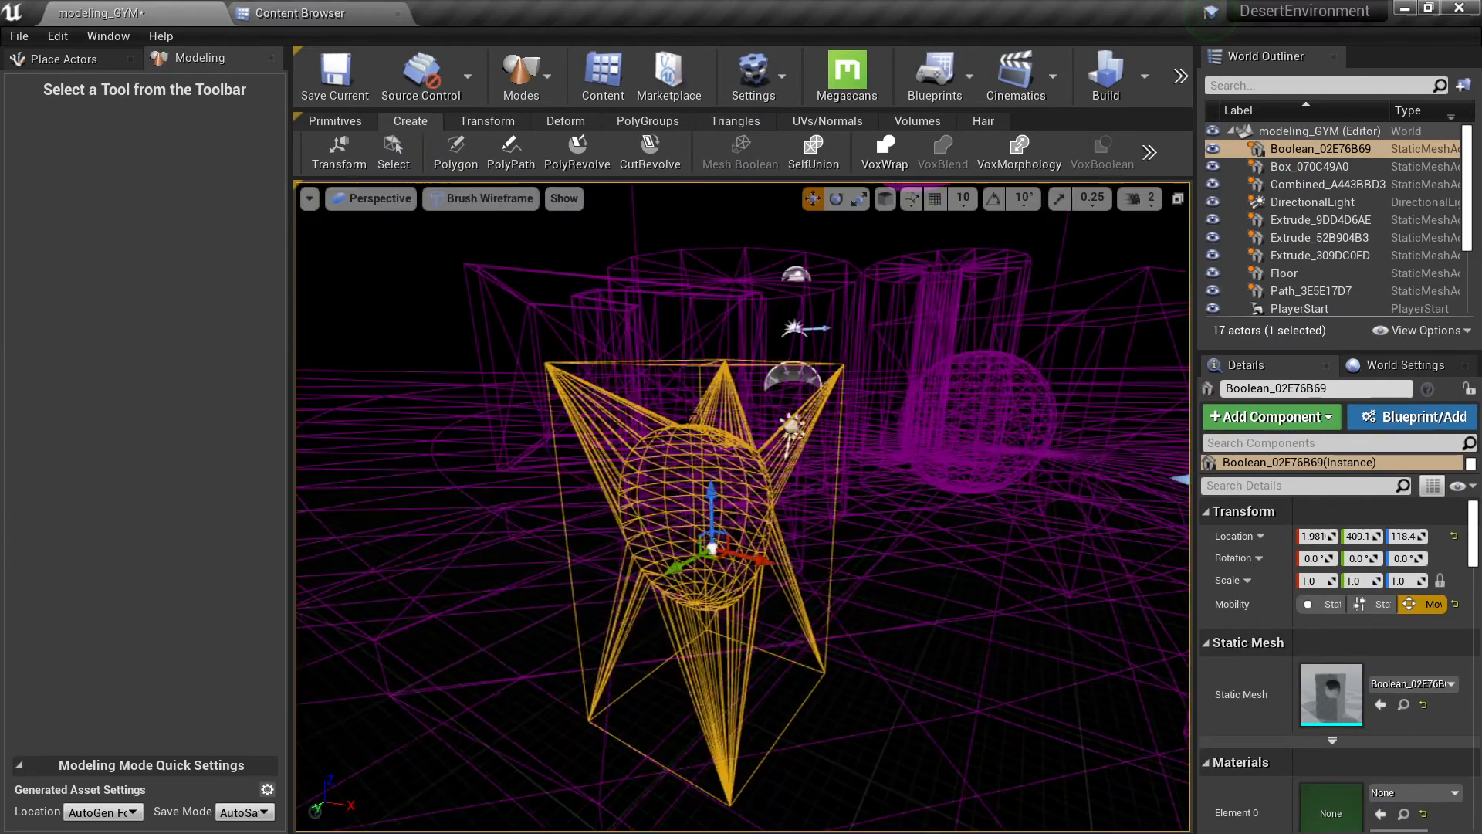
key("alt+4")
mouse_move(676, 463)
left_mouse_down("alt")
mouse_move(760, 467)
mouse_move(834, 541)
mouse_move(842, 509)
left_mouse_up("alt")
right_click_drag(743, 507, 680, 433)
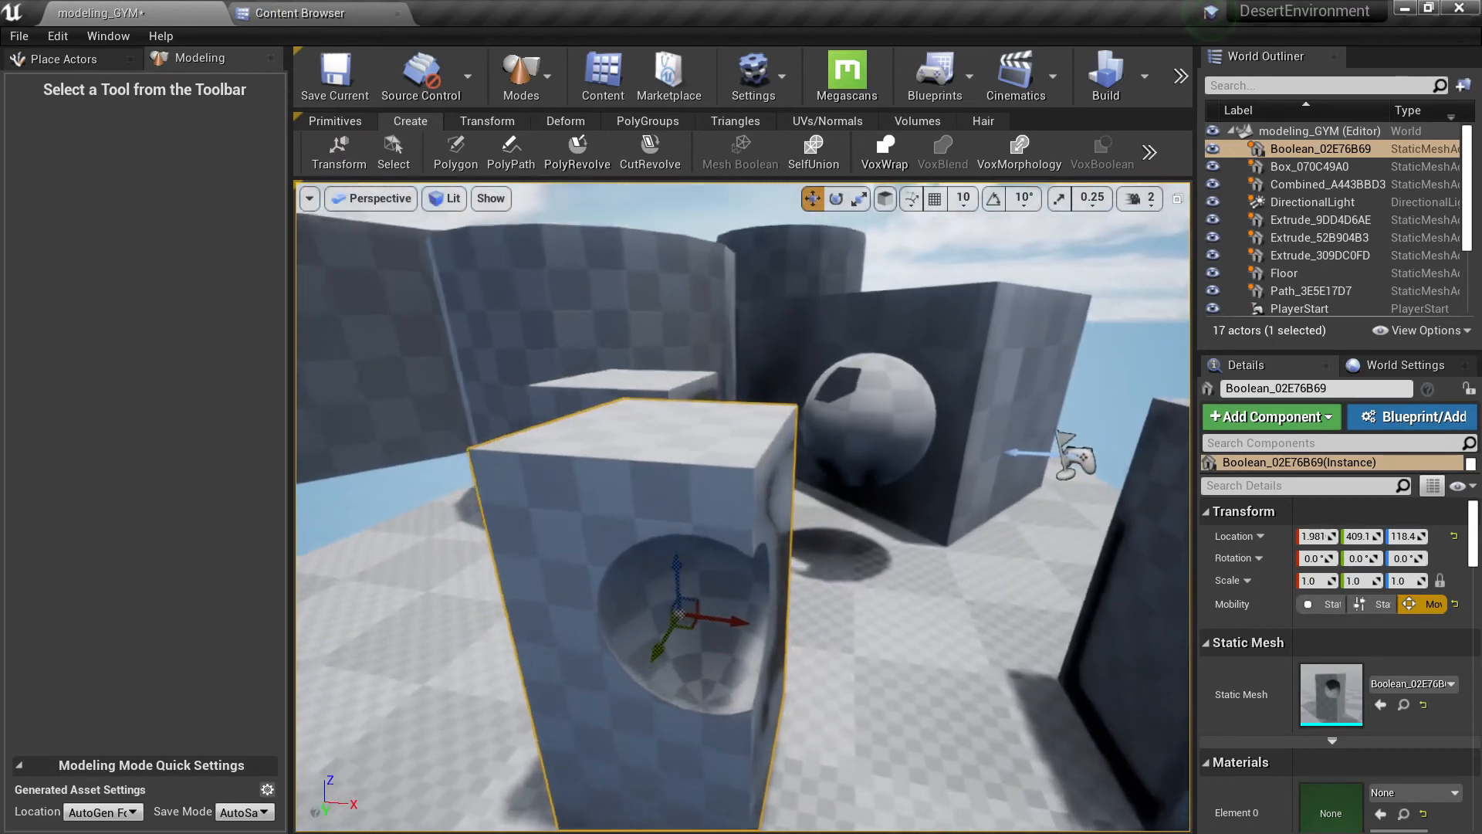
Wrap the Boolean mesh with VoxWrap at a voxel count of 128 and accept it as the new asset Boolean_Solid, deleting the source.
left_click(875, 165)
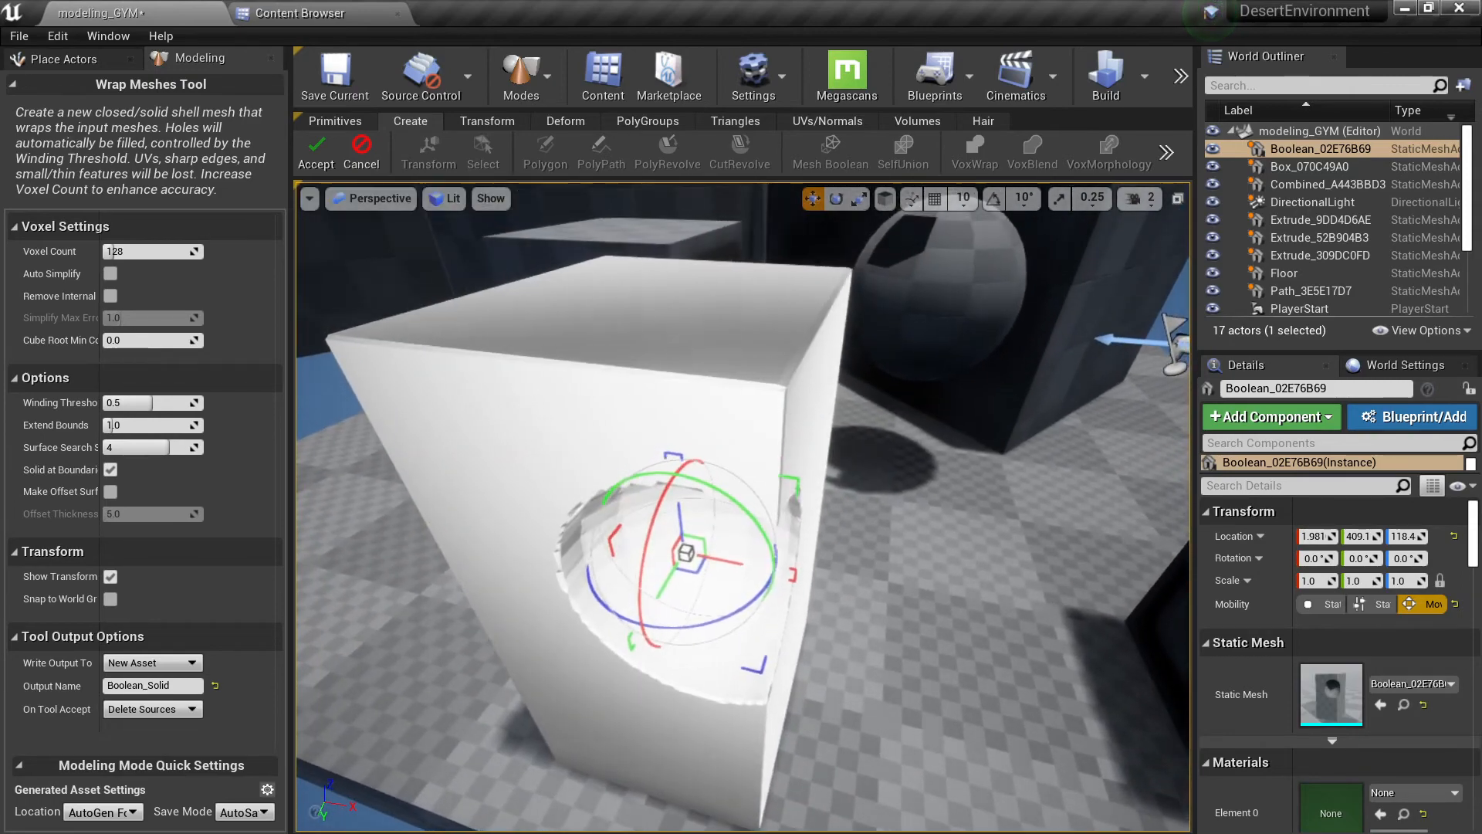
left_click_drag(693, 512, 693, 444, "alt")
key("alt+2")
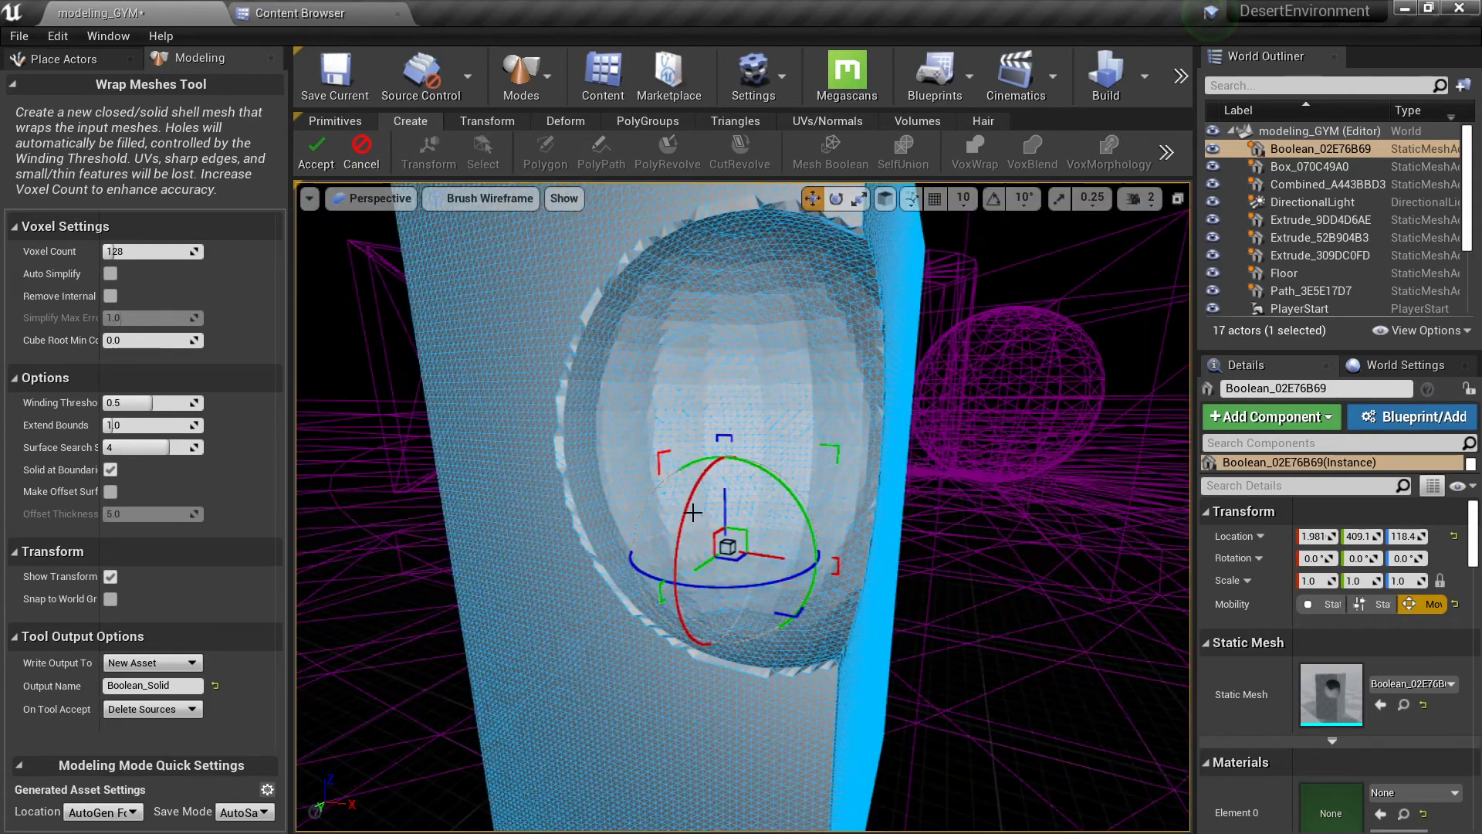
key("alt+4")
left_click_drag(553, 409, 540, 432, "alt")
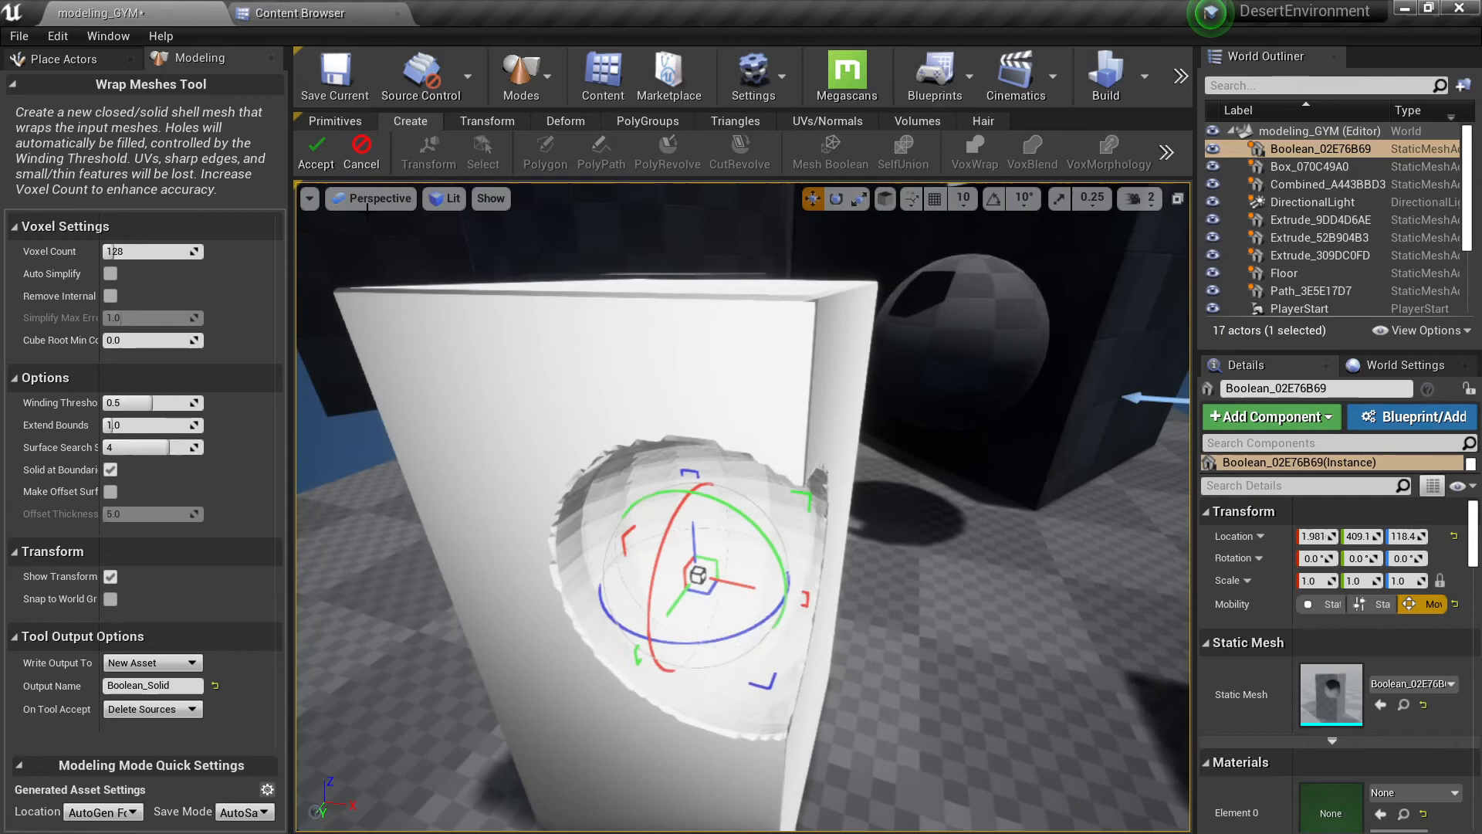
left_click(318, 150)
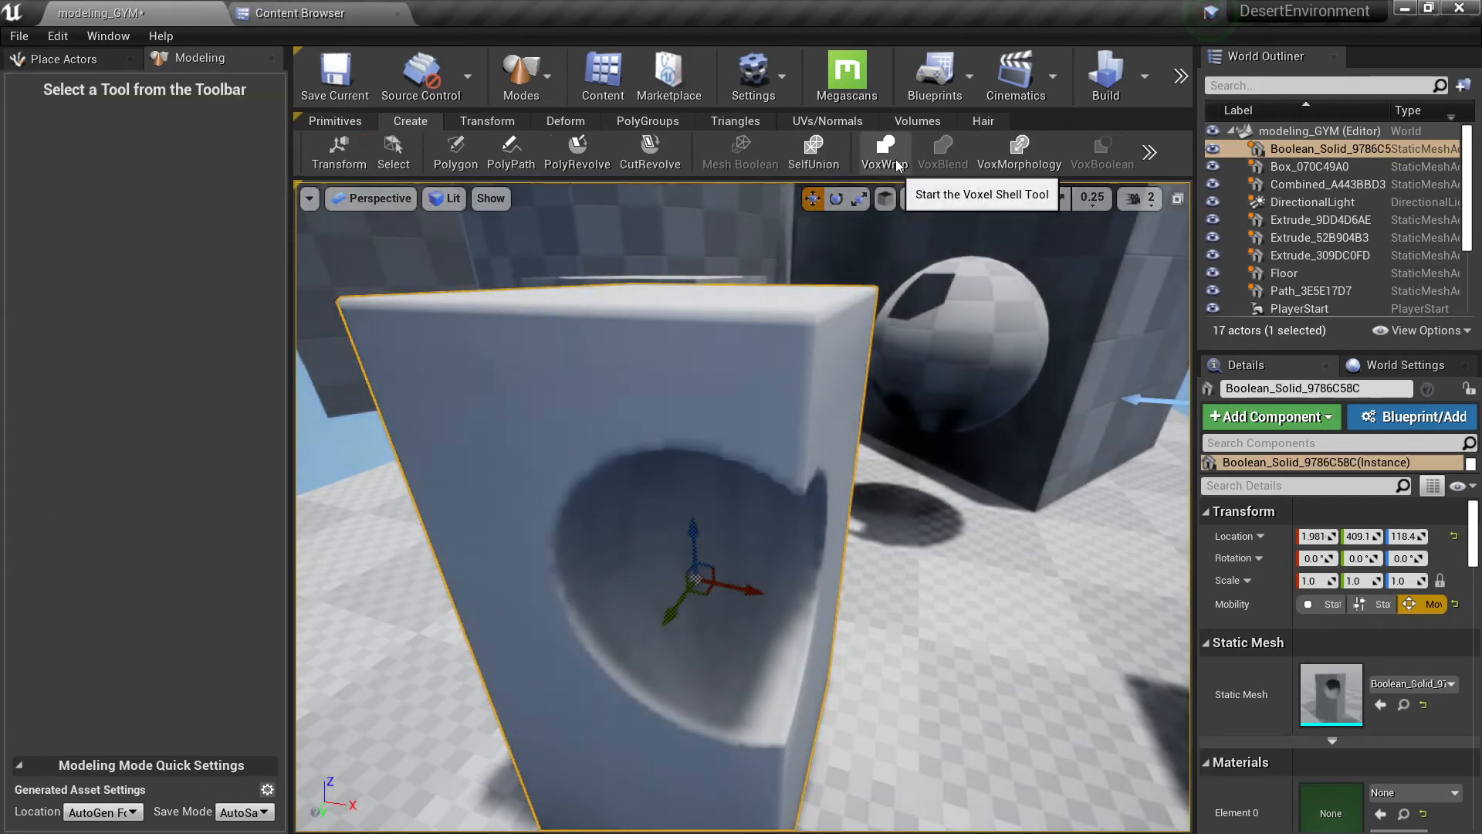
Move the tall box to about X 77.74, Y 357.8 so it overlaps the wrapped Boolean solid, and raise it above the solid's top.
left_click_drag(754, 397, 753, 478, "alt")
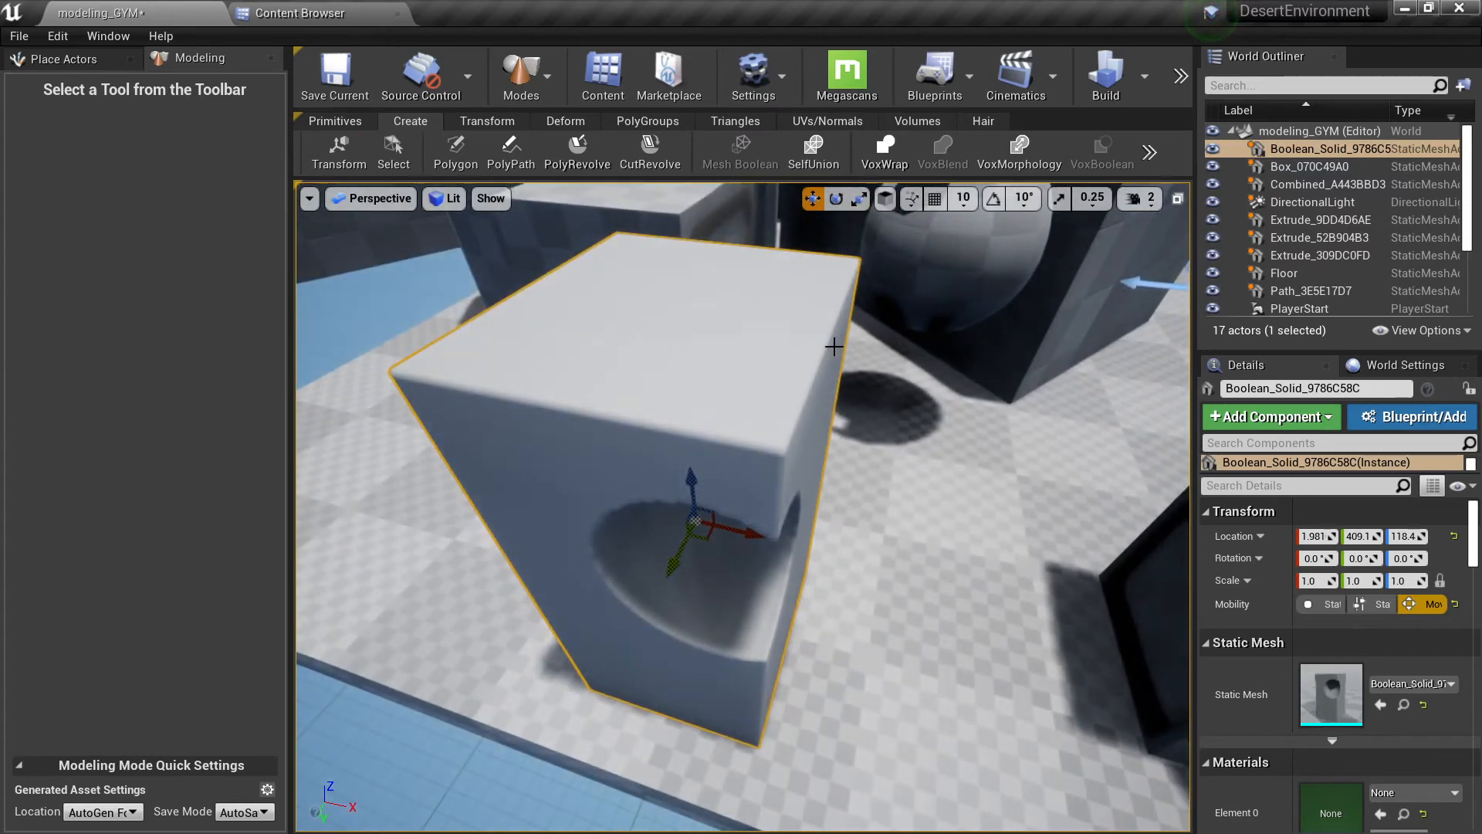
right_click_drag(834, 346, 600, 273)
key("s")
key("w")
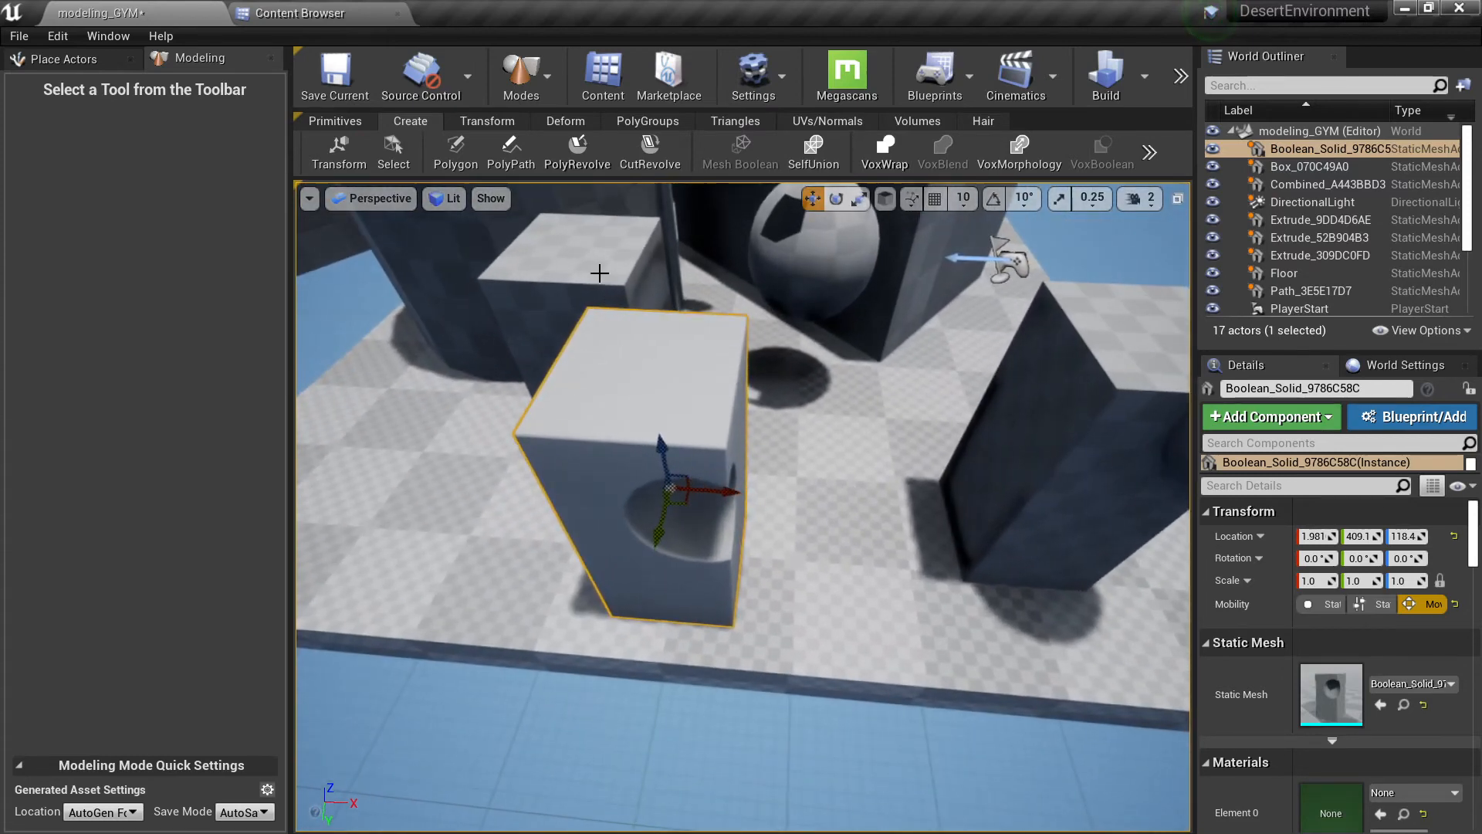
left_click(599, 273)
left_click_drag(647, 463, 788, 544)
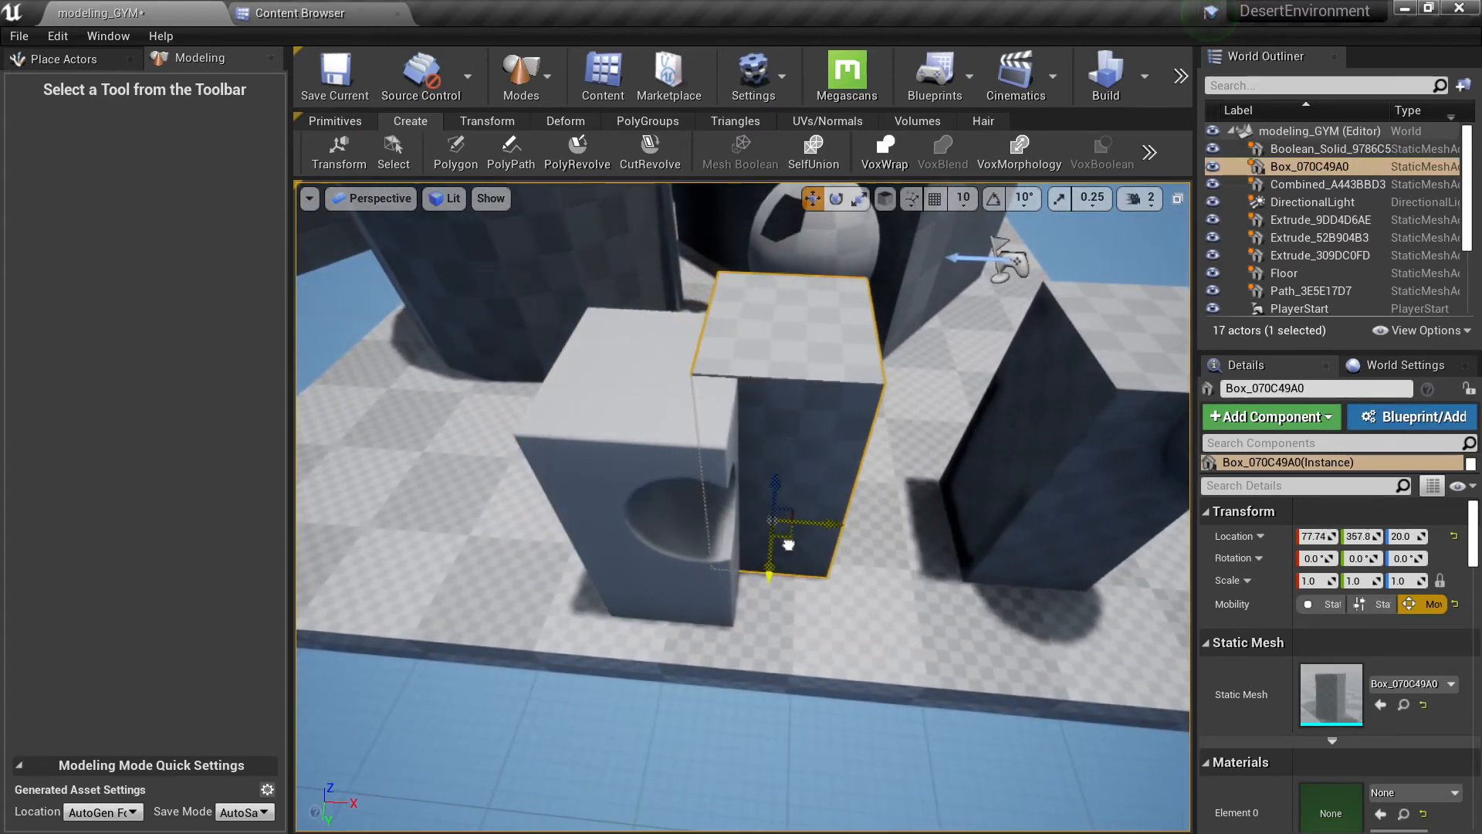
left_click_drag(779, 488, 781, 443)
Blend the Boolean solid and the box with VoxBlend at voxel count 128, power 2 and falloff 10, accepting Blended with its sources deleted.
left_click(607, 397)
left_click(783, 339, "shift")
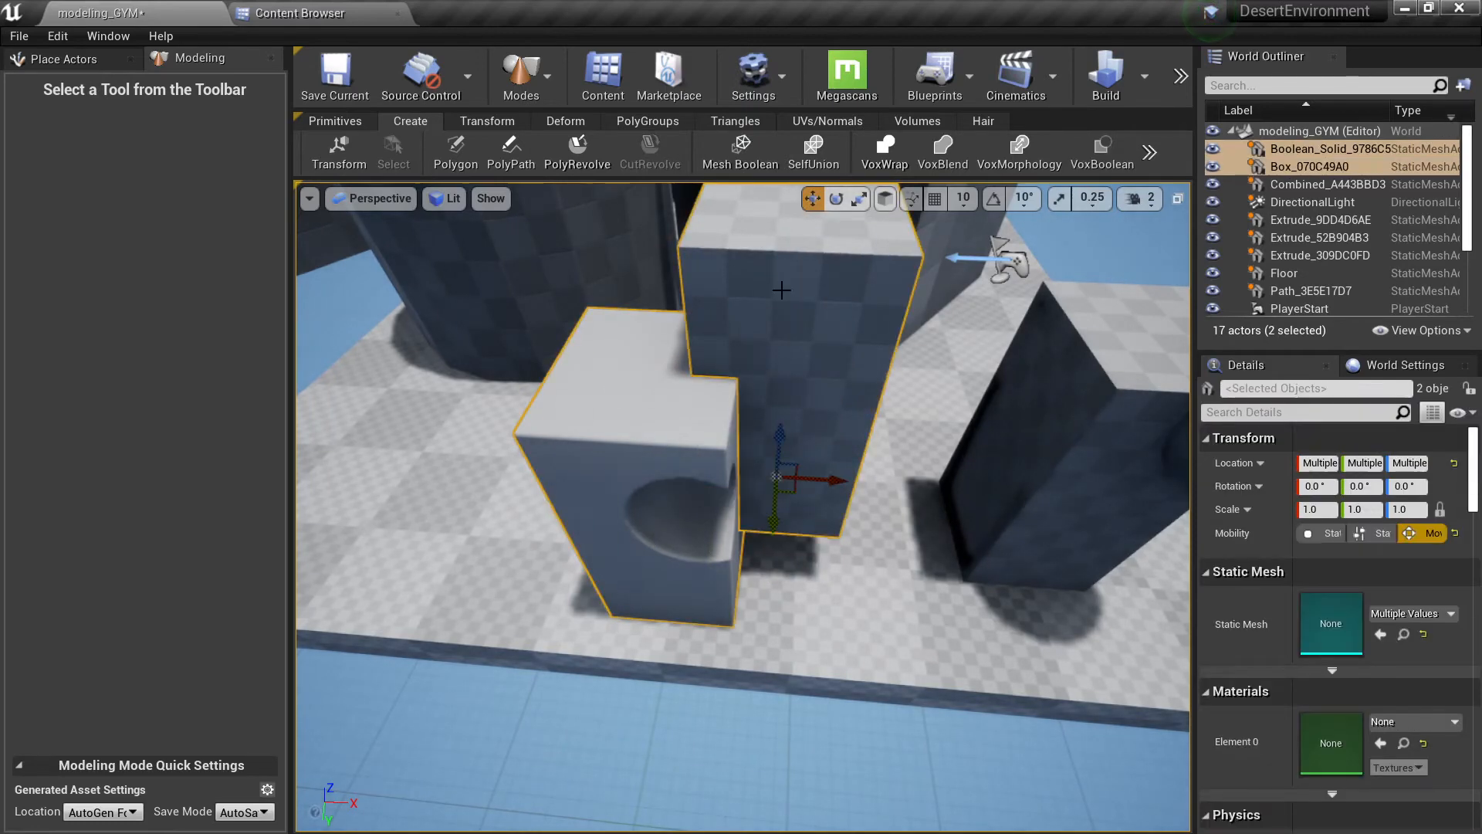
left_click(951, 148)
right_click_drag(815, 400, 815, 400)
key("alt+2")
key("alt+4")
right_click_drag(870, 446, 870, 446)
right_click_drag(762, 445, 694, 453)
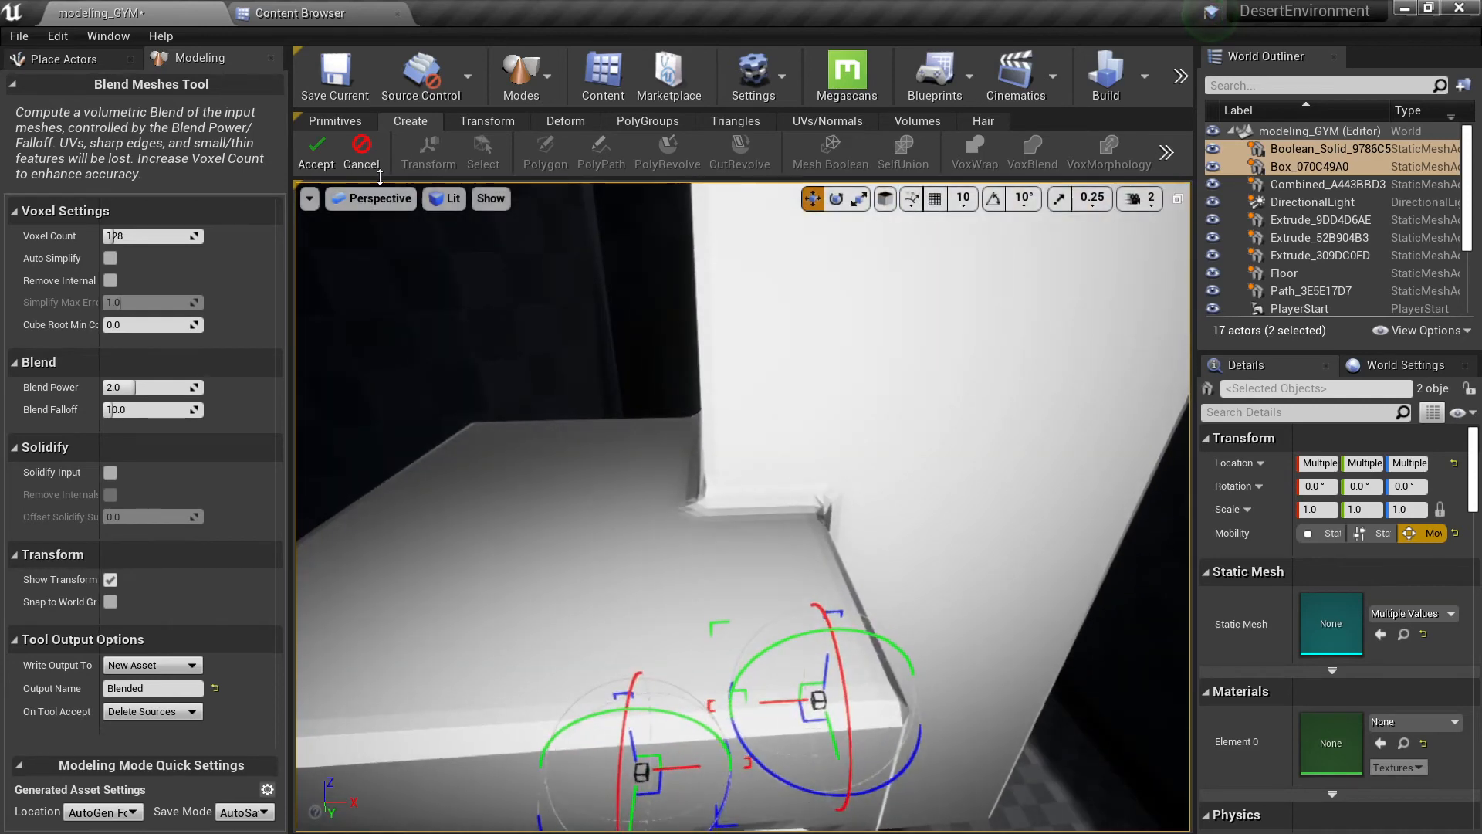
left_click(318, 165)
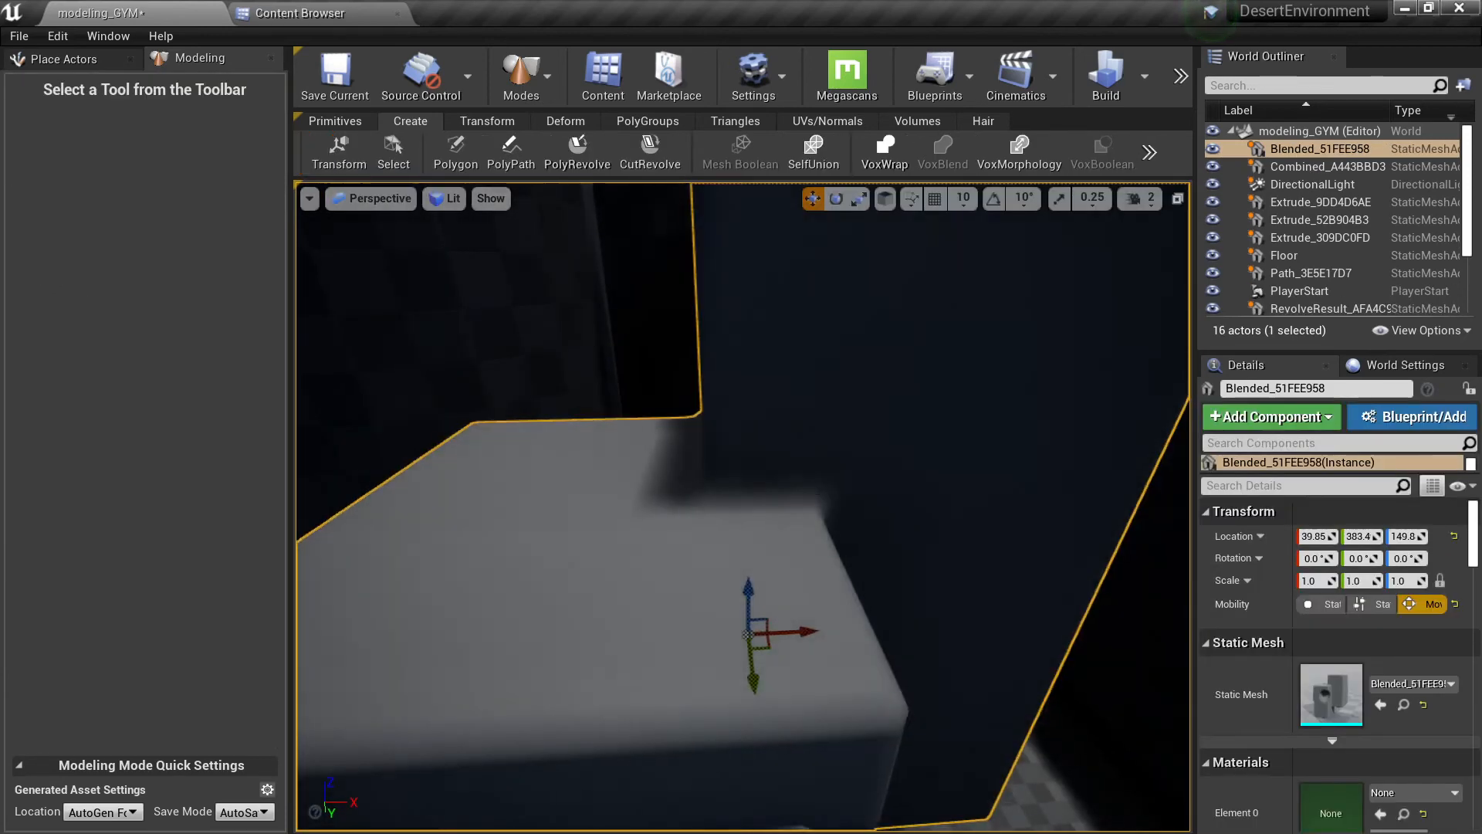
Preview a VoxMorphology Dilate of distance 5 on the blended mesh, trying Auto Simplify and Remove Internal while examining it in Brush Wireframe.
right_click_drag(779, 502, 816, 502)
key("alt+2")
key("alt+4")
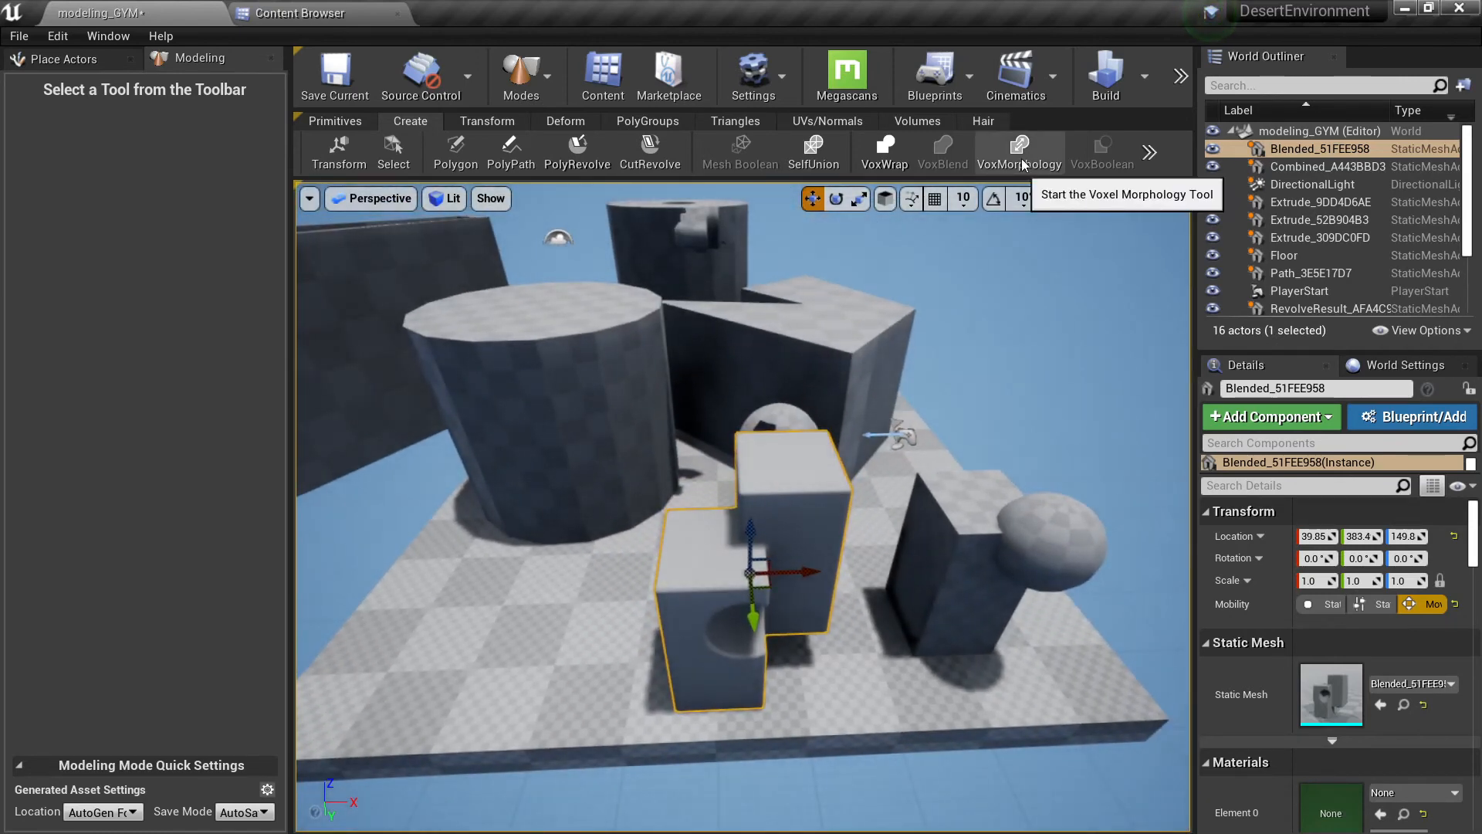
left_click(1021, 159)
right_click_drag(742, 502, 741, 474)
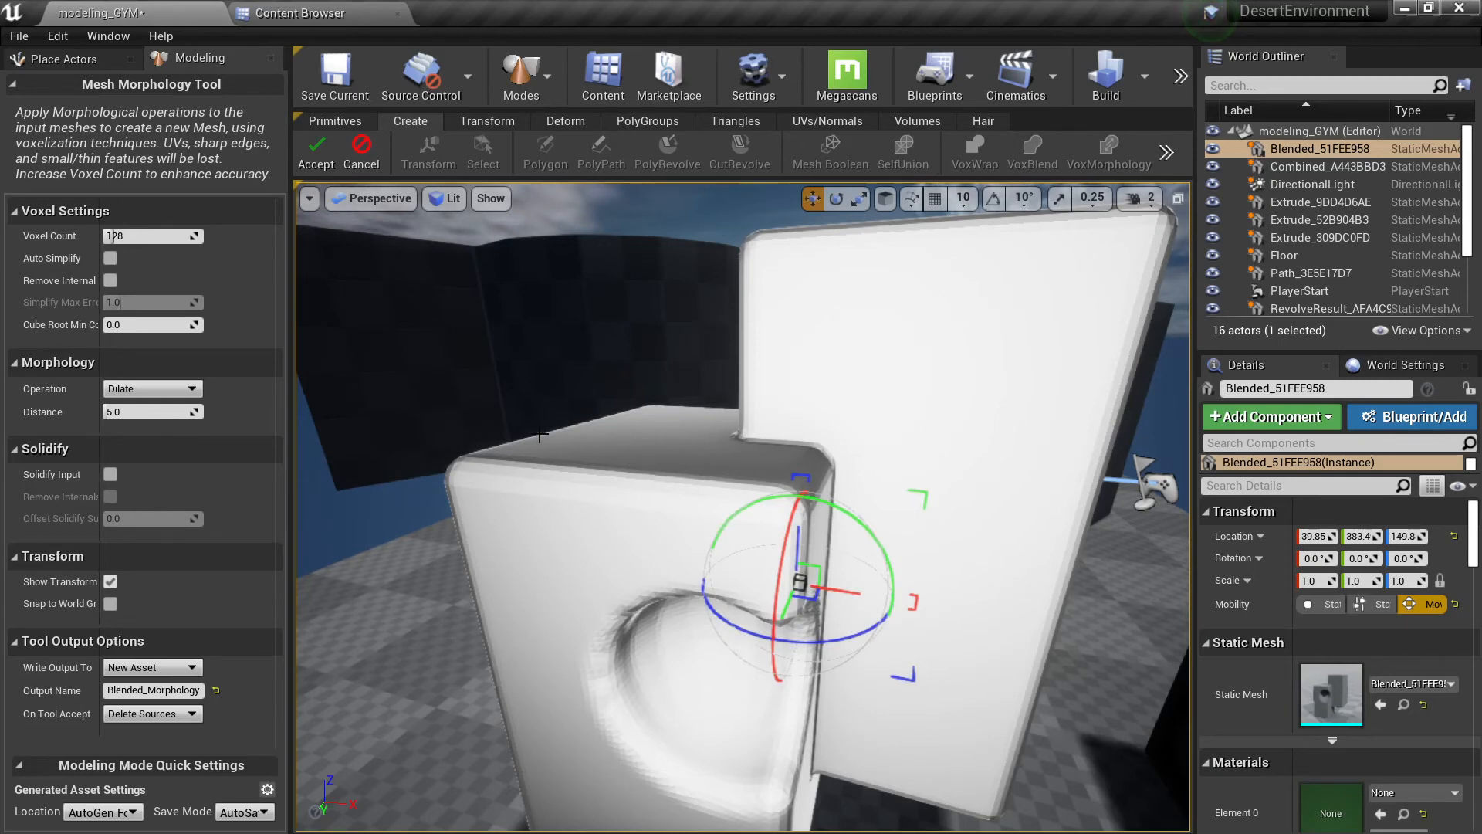
scroll(540, 435, "up", 2)
left_click(110, 259)
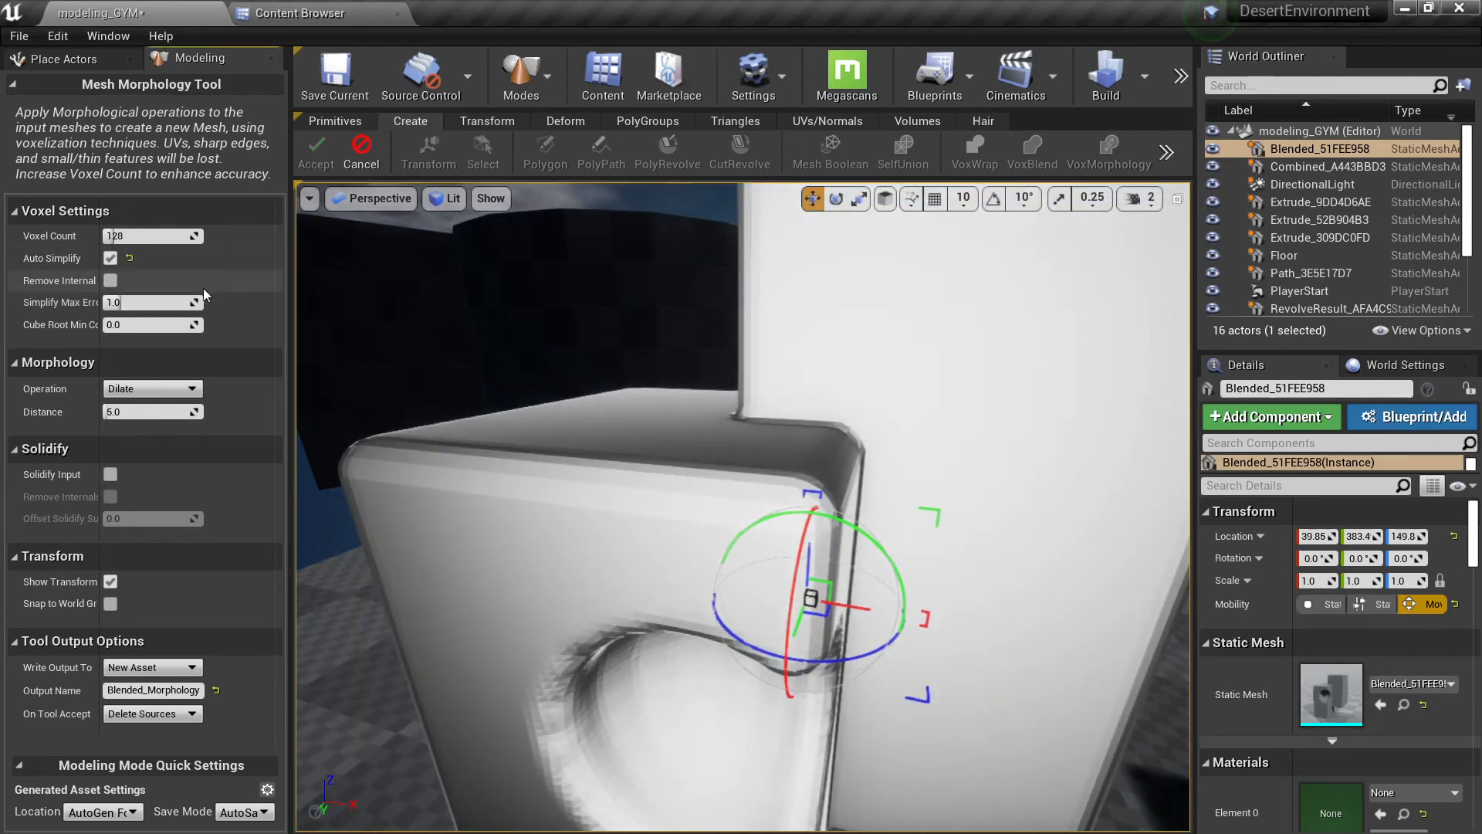
key("alt+2")
right_click_drag(475, 408, 545, 434)
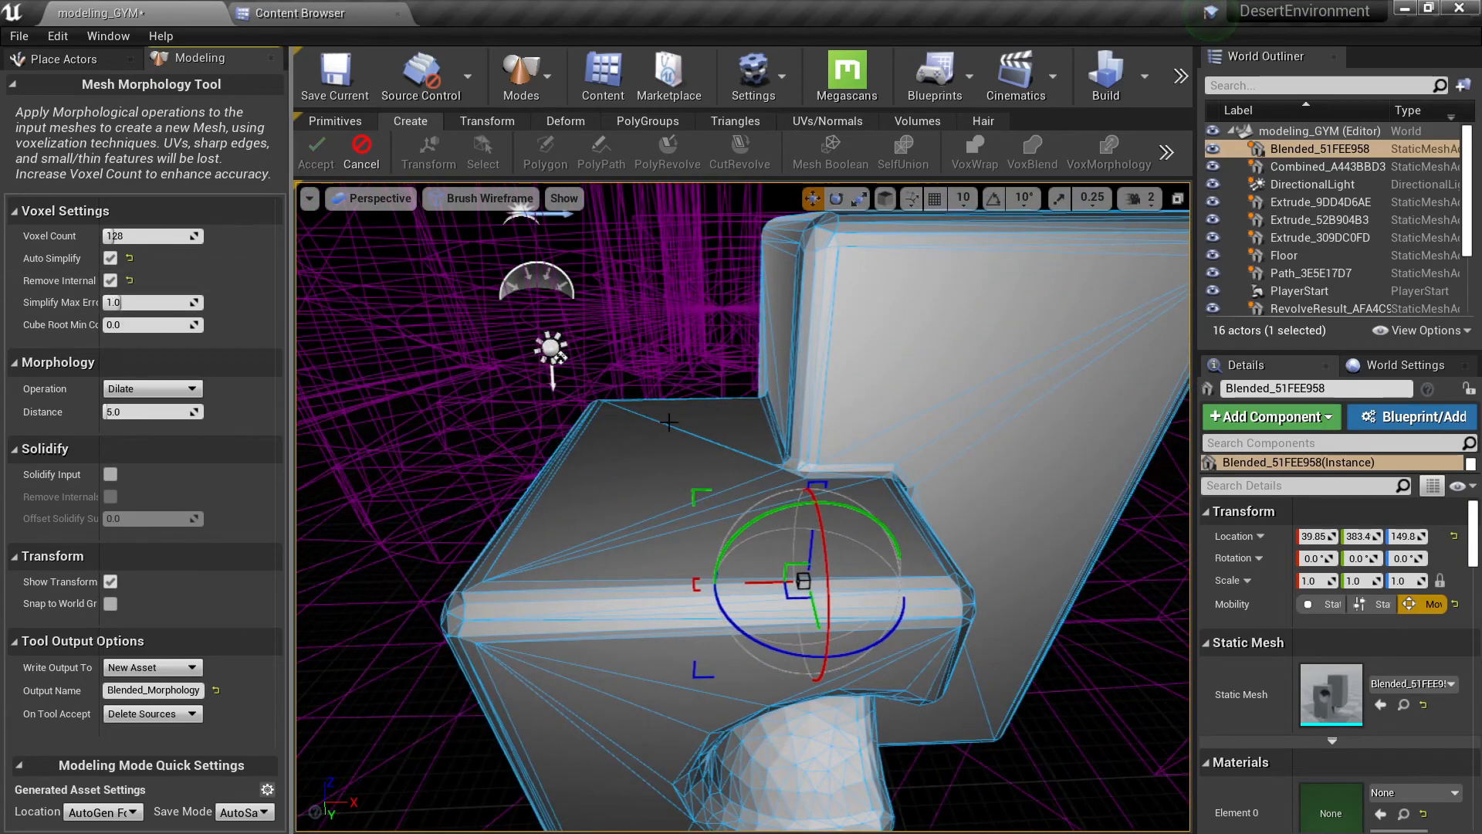
mouse_move(633, 441)
right_mouse_down()
mouse_move(665, 433)
mouse_move(610, 433)
right_mouse_up()
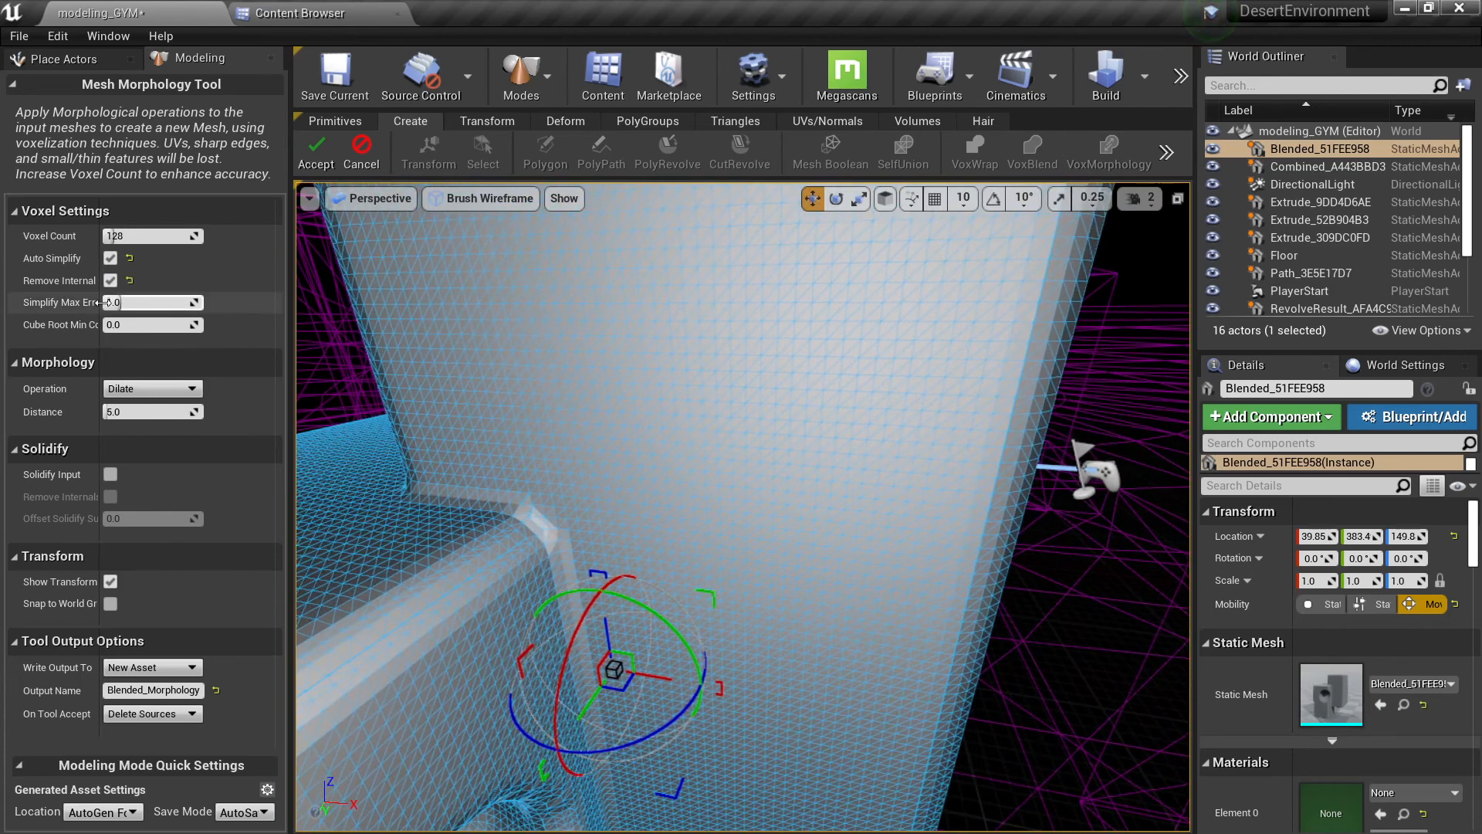
left_click(110, 281)
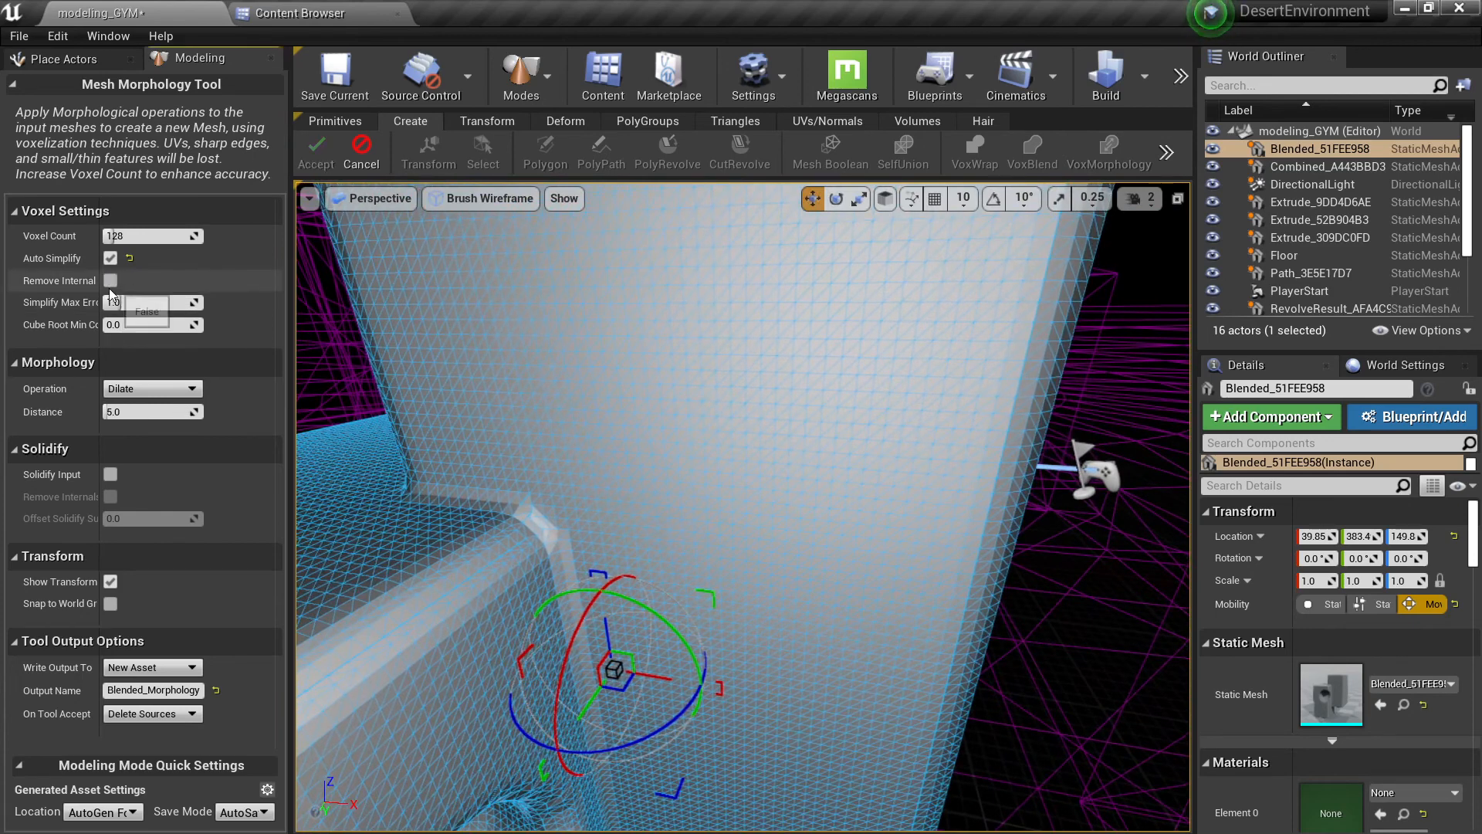
Try a Dilate distance of about 18.7 on the blended mesh, inspect the rounded preview, and cancel the morphology.
left_click(183, 390)
left_click(147, 404)
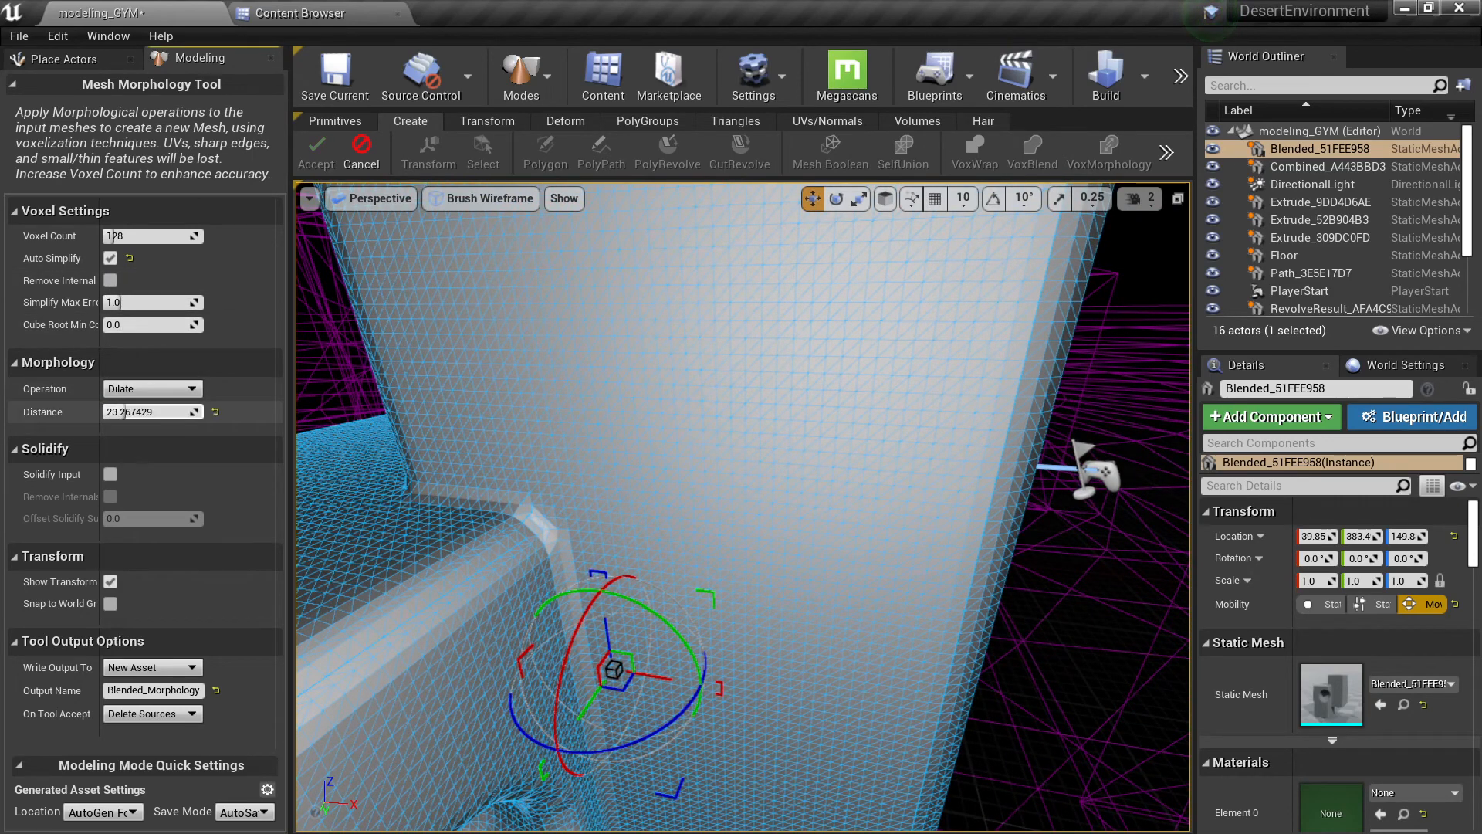
right_click_drag(392, 452, 451, 478)
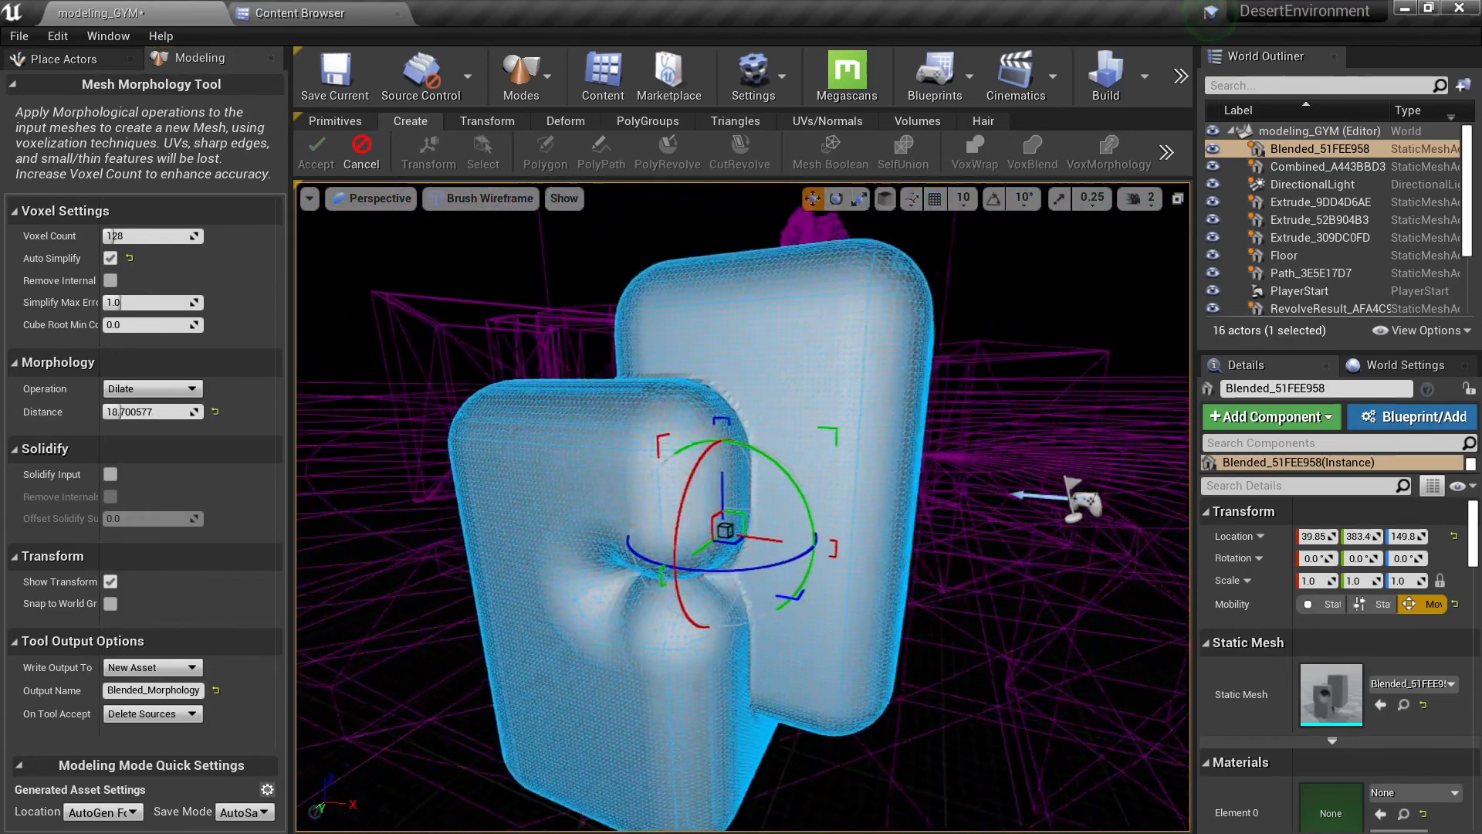
right_click_drag(710, 479, 706, 473)
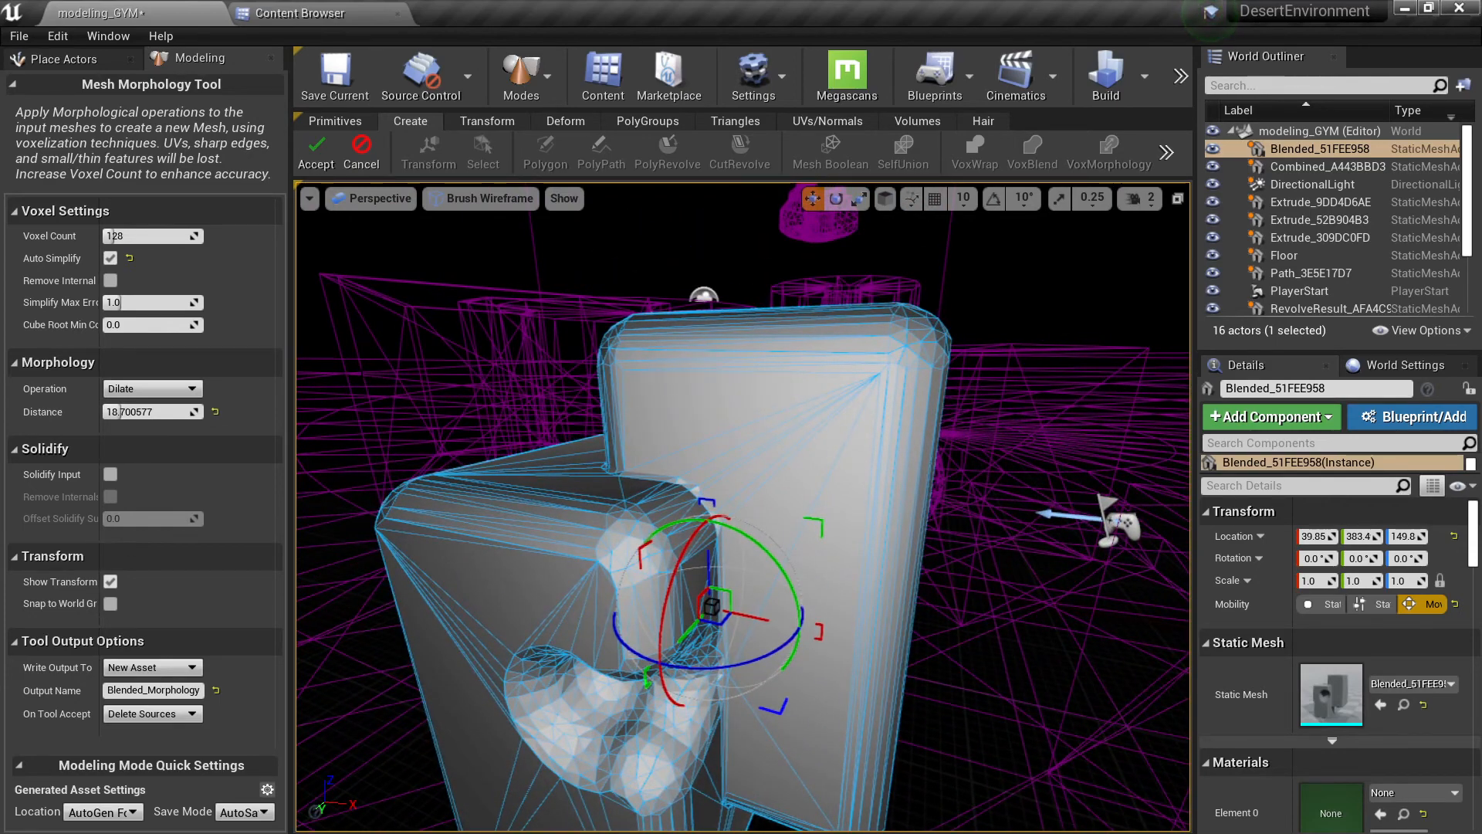
left_click(359, 154)
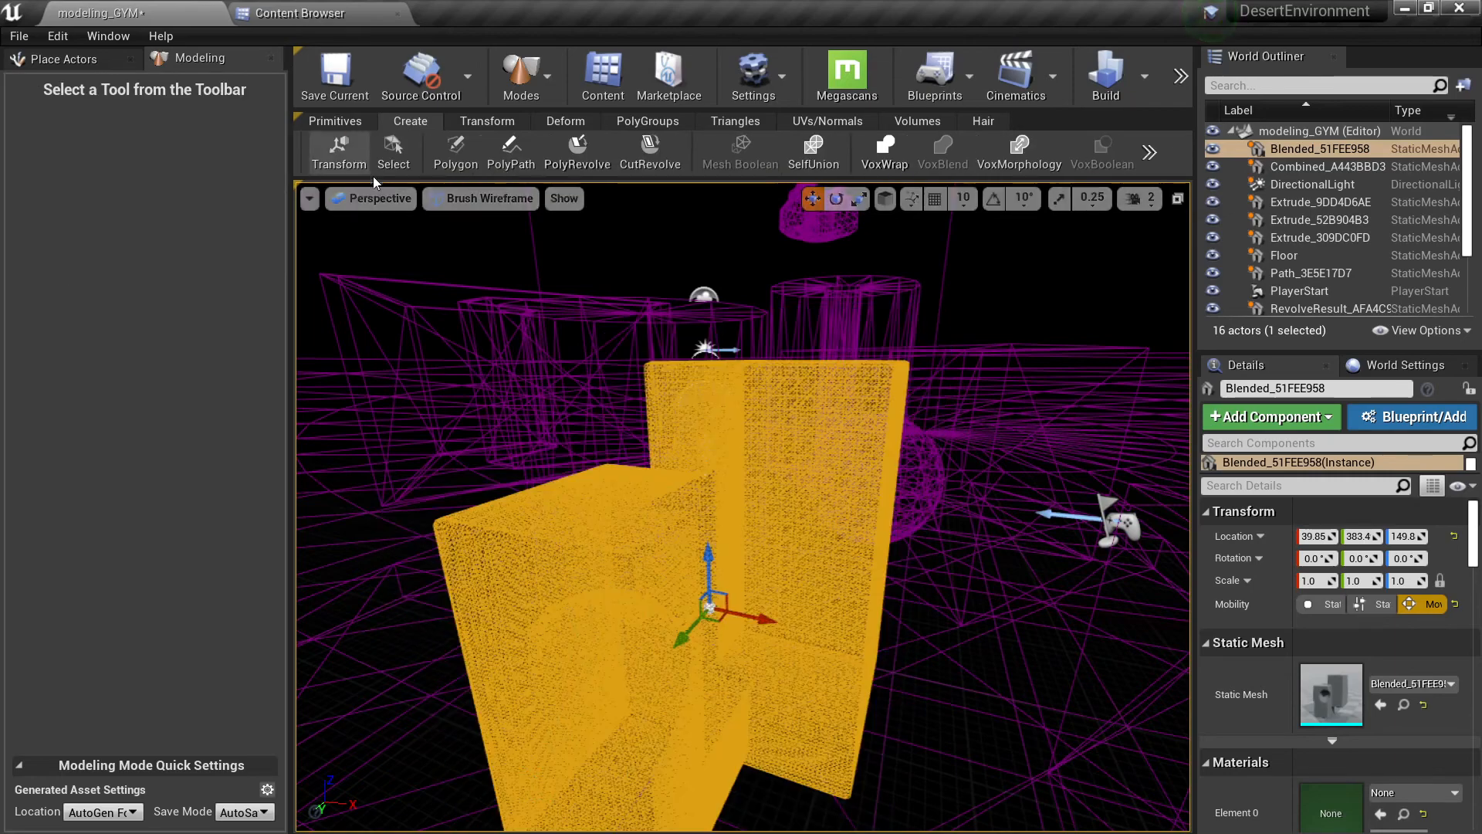
Move the combined box-and-sphere mesh to about X 135.4, Y 376.4 so it intersects the blended mesh, and restore Lit shading.
key("Escape")
left_click(666, 541)
right_click_drag(666, 541, 687, 583)
left_click(1002, 569)
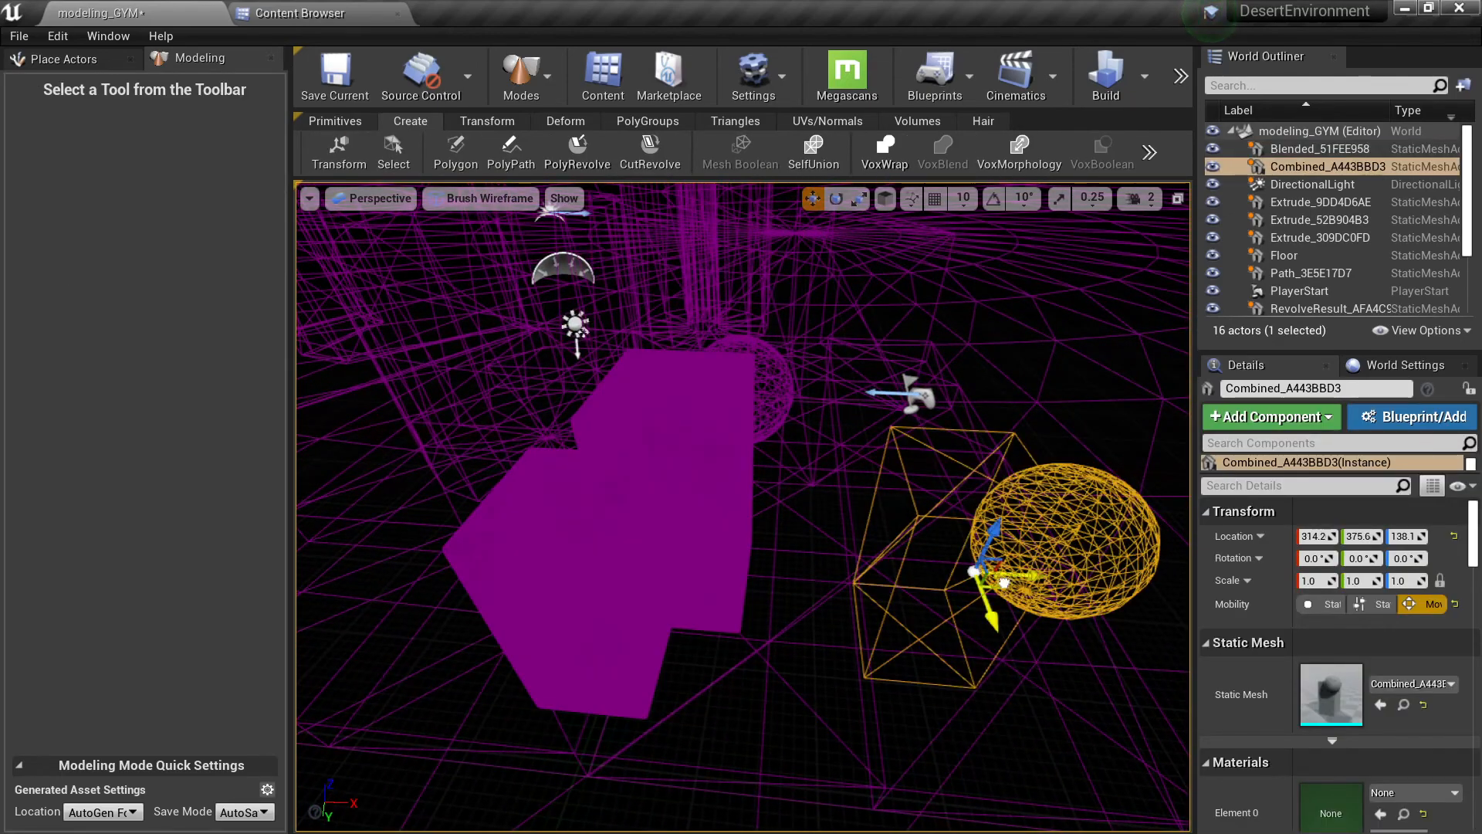
left_click_drag(1003, 583, 772, 538)
key("alt+4")
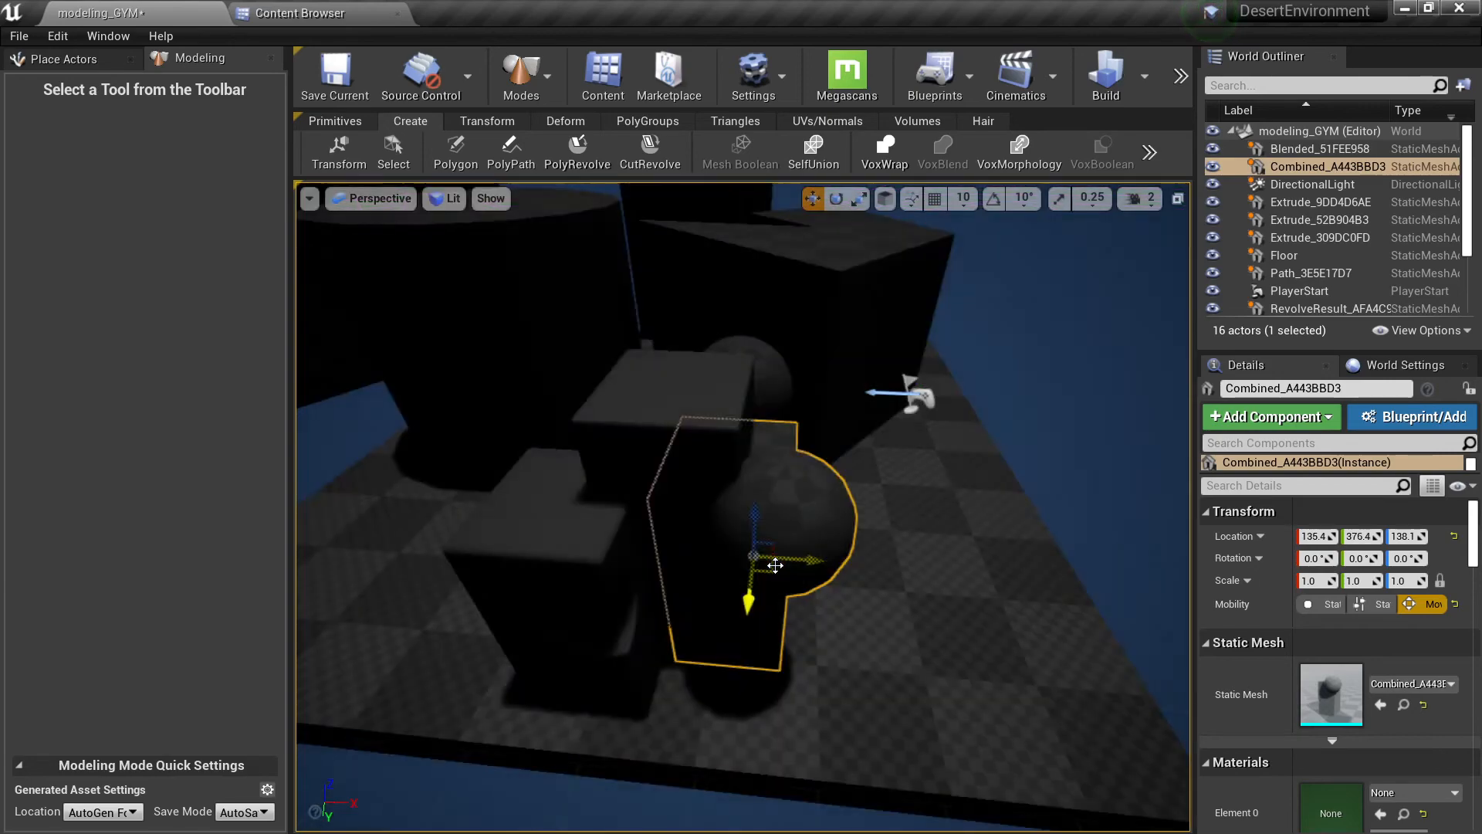
Subtract the combined mesh from the blended mesh with VoxBoolean A - B at voxel count 128, and accept it with the sources deleted.
left_click(696, 494)
left_click(787, 500, "ctrl")
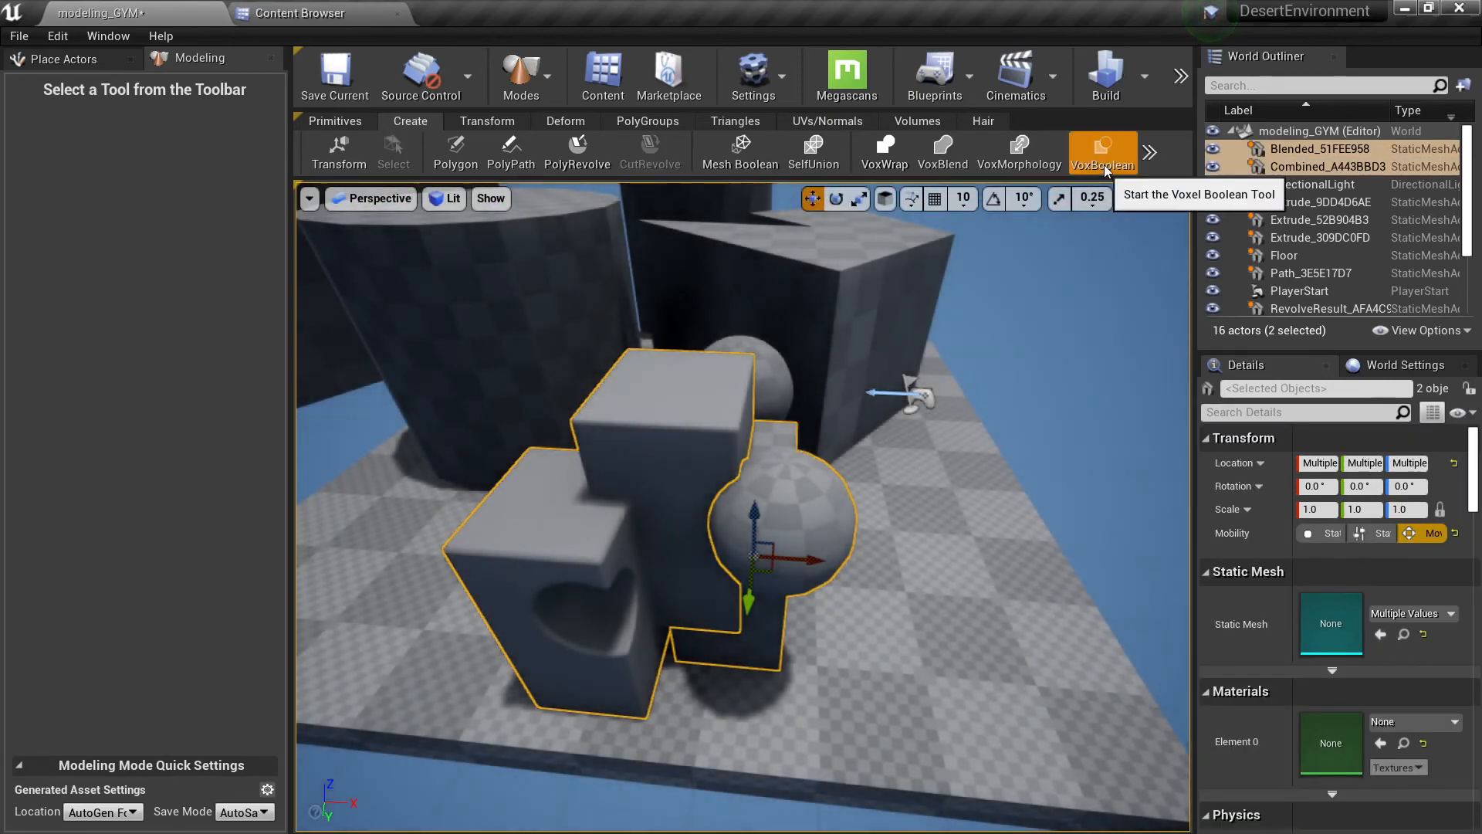
left_click(1104, 154)
left_click_drag(743, 507, 473, 418, "alt")
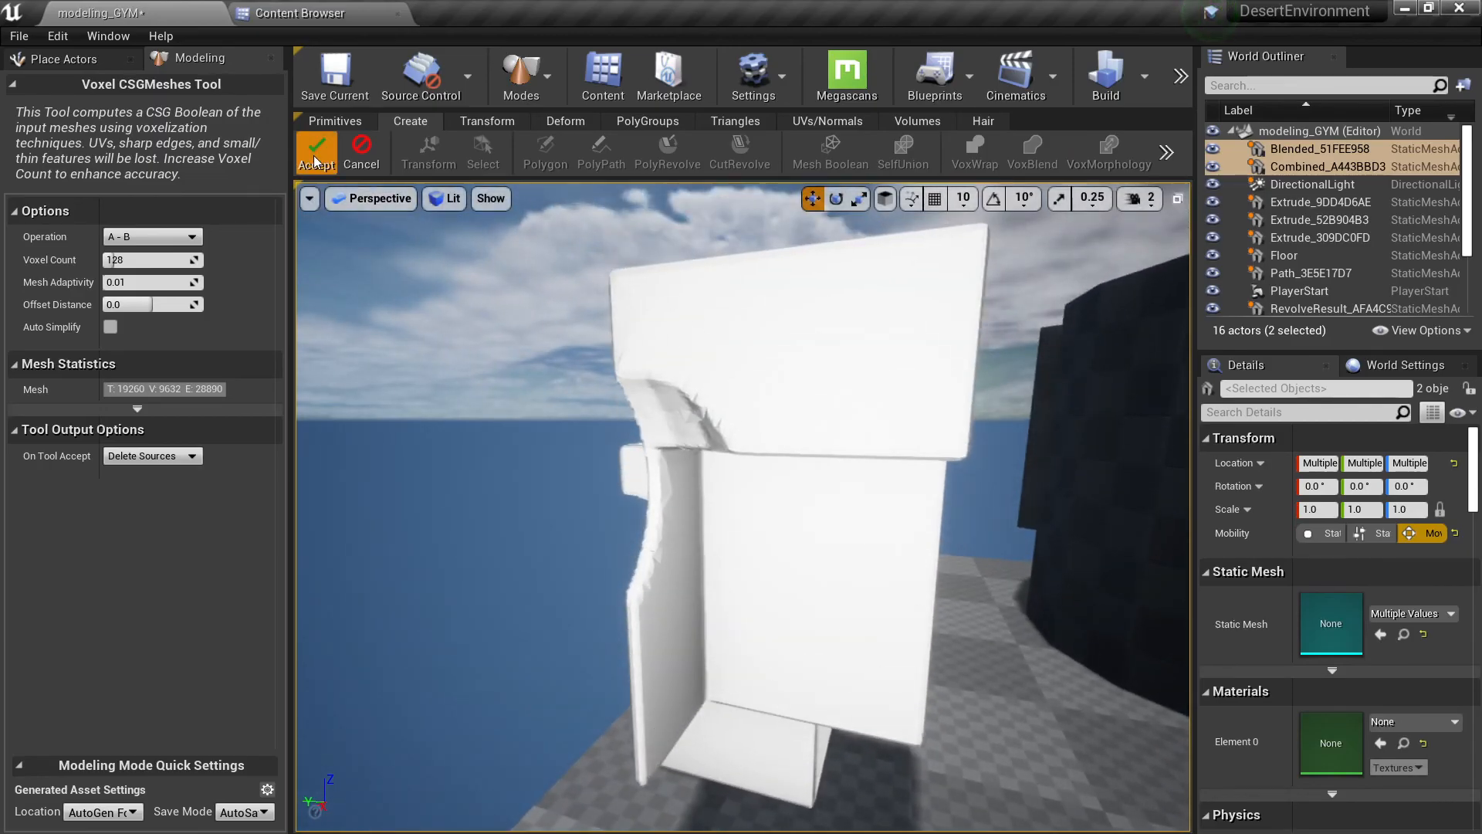
left_click(317, 154)
Examine the voxel Boolean result in Brush Wireframe and Lit shading, and inspect its cuts and the surrounding models from several sides.
key("alt+3")
key("alt+2")
left_click_drag(641, 424, 673, 473, "alt")
key("alt+4")
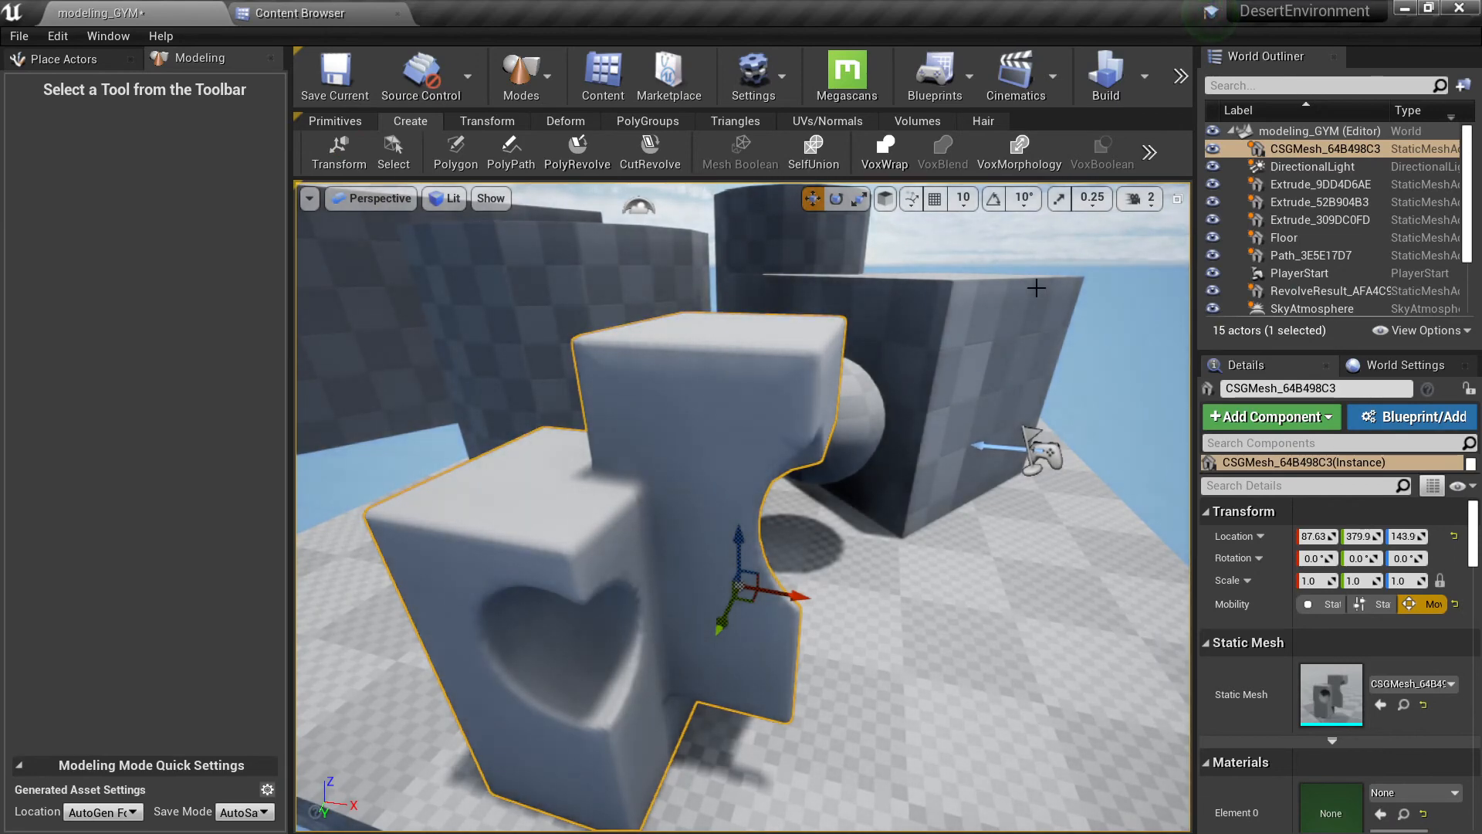
right_click_drag(1034, 289, 1089, 312)
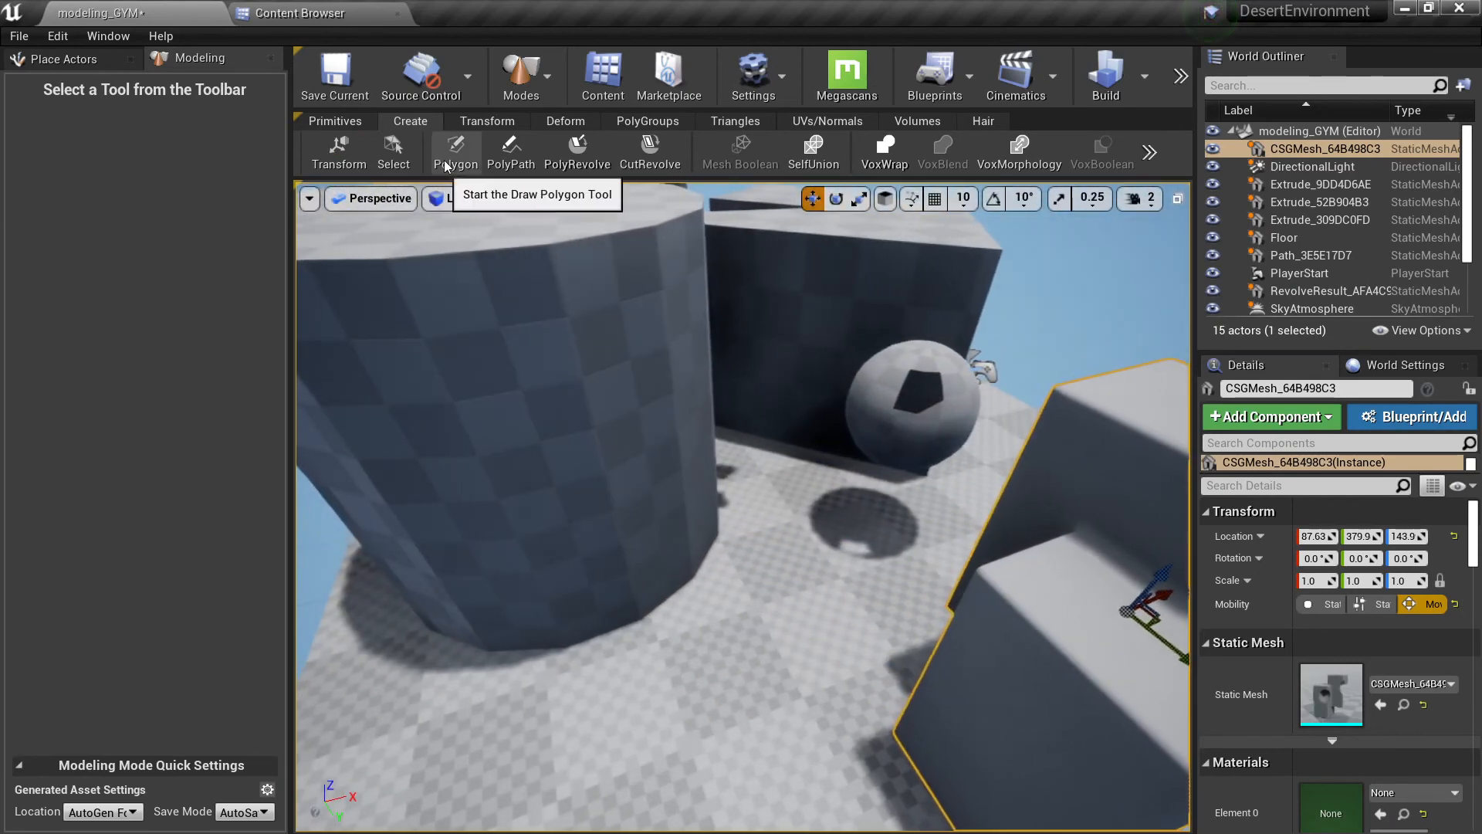
right_click_drag(595, 296, 576, 211)
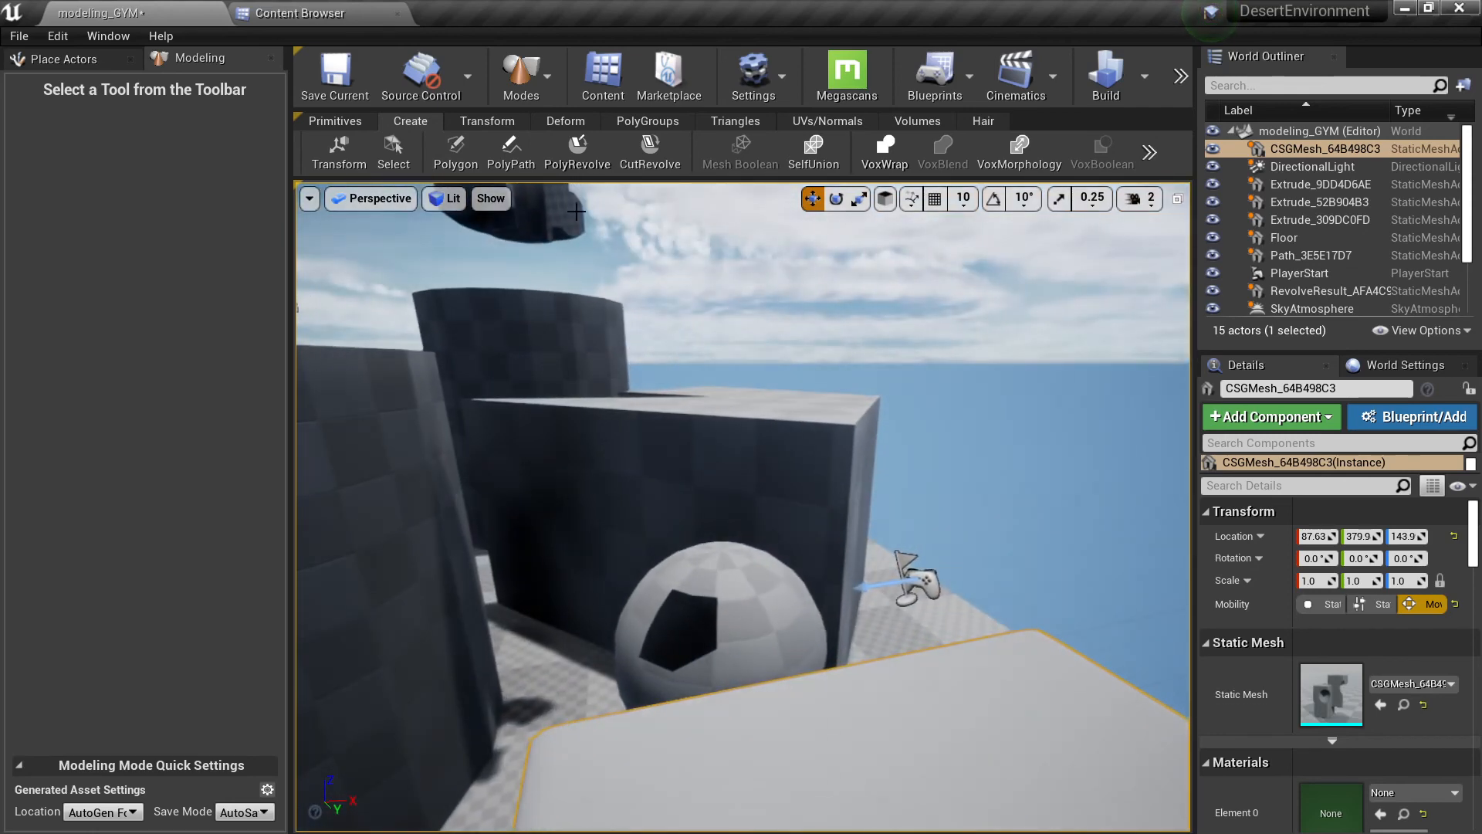
right_click_drag(723, 442, 775, 403)
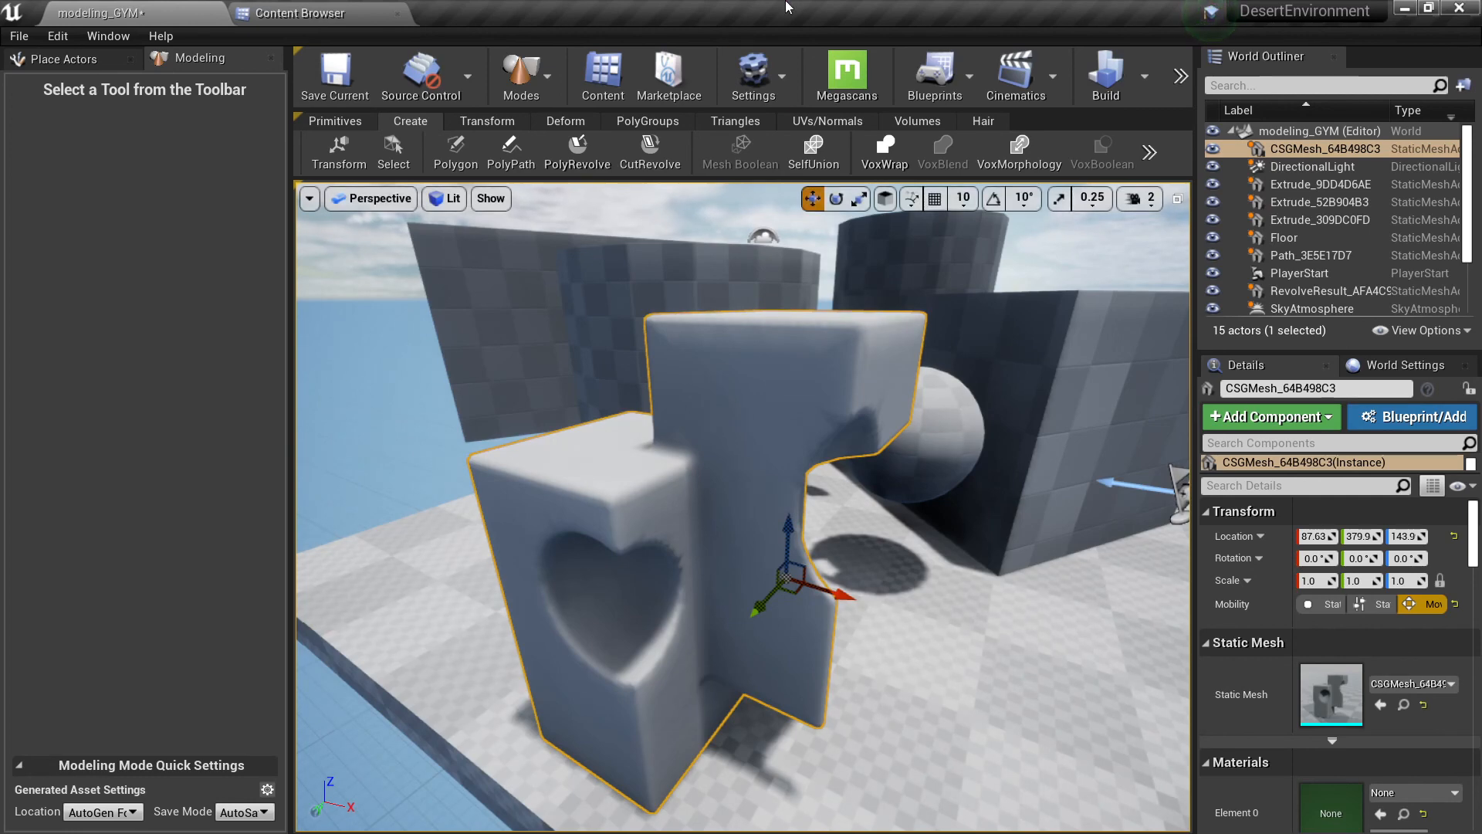
key("d")
right_click_drag(800, 425, 721, 405)
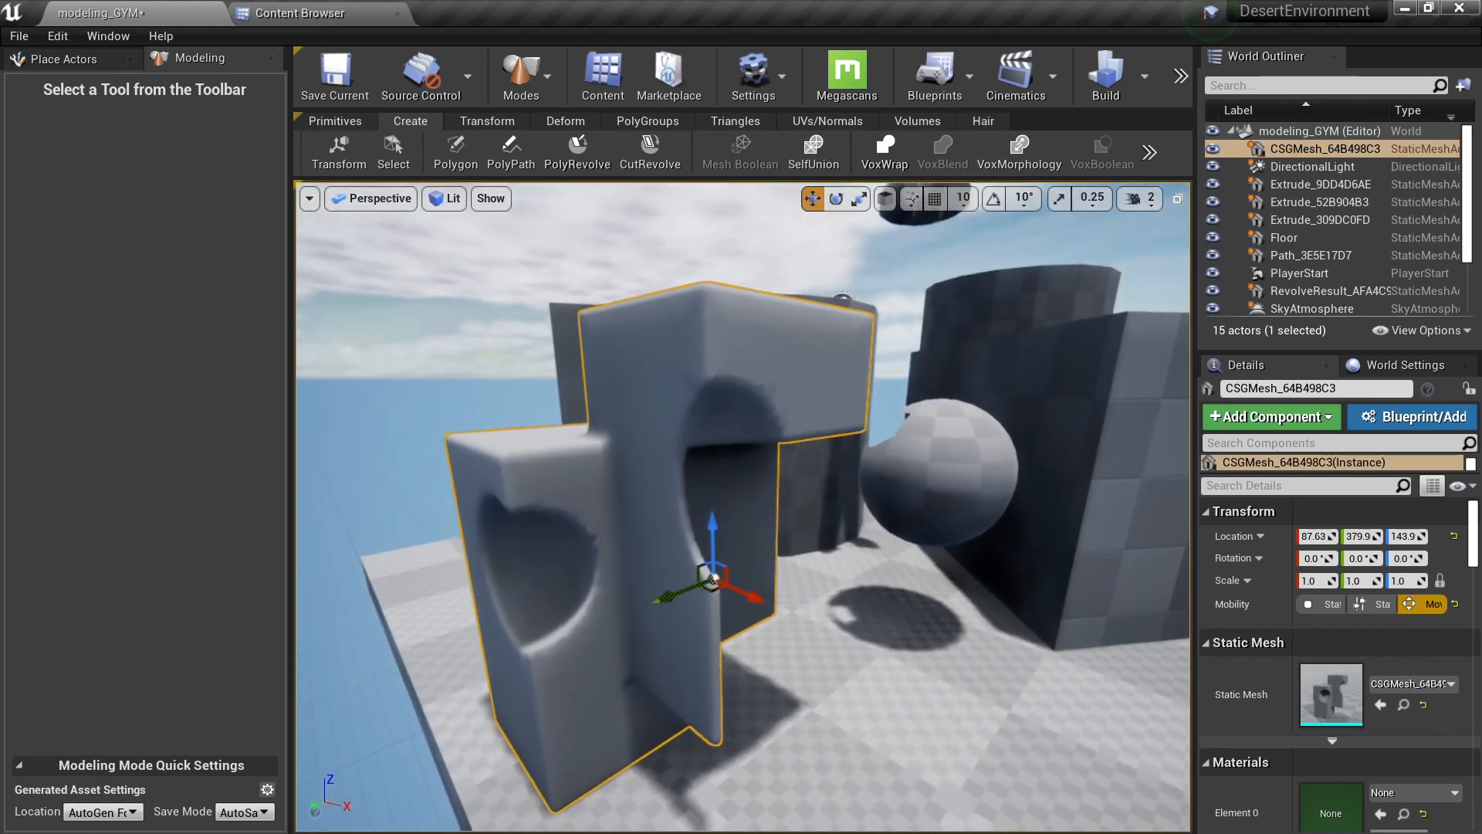